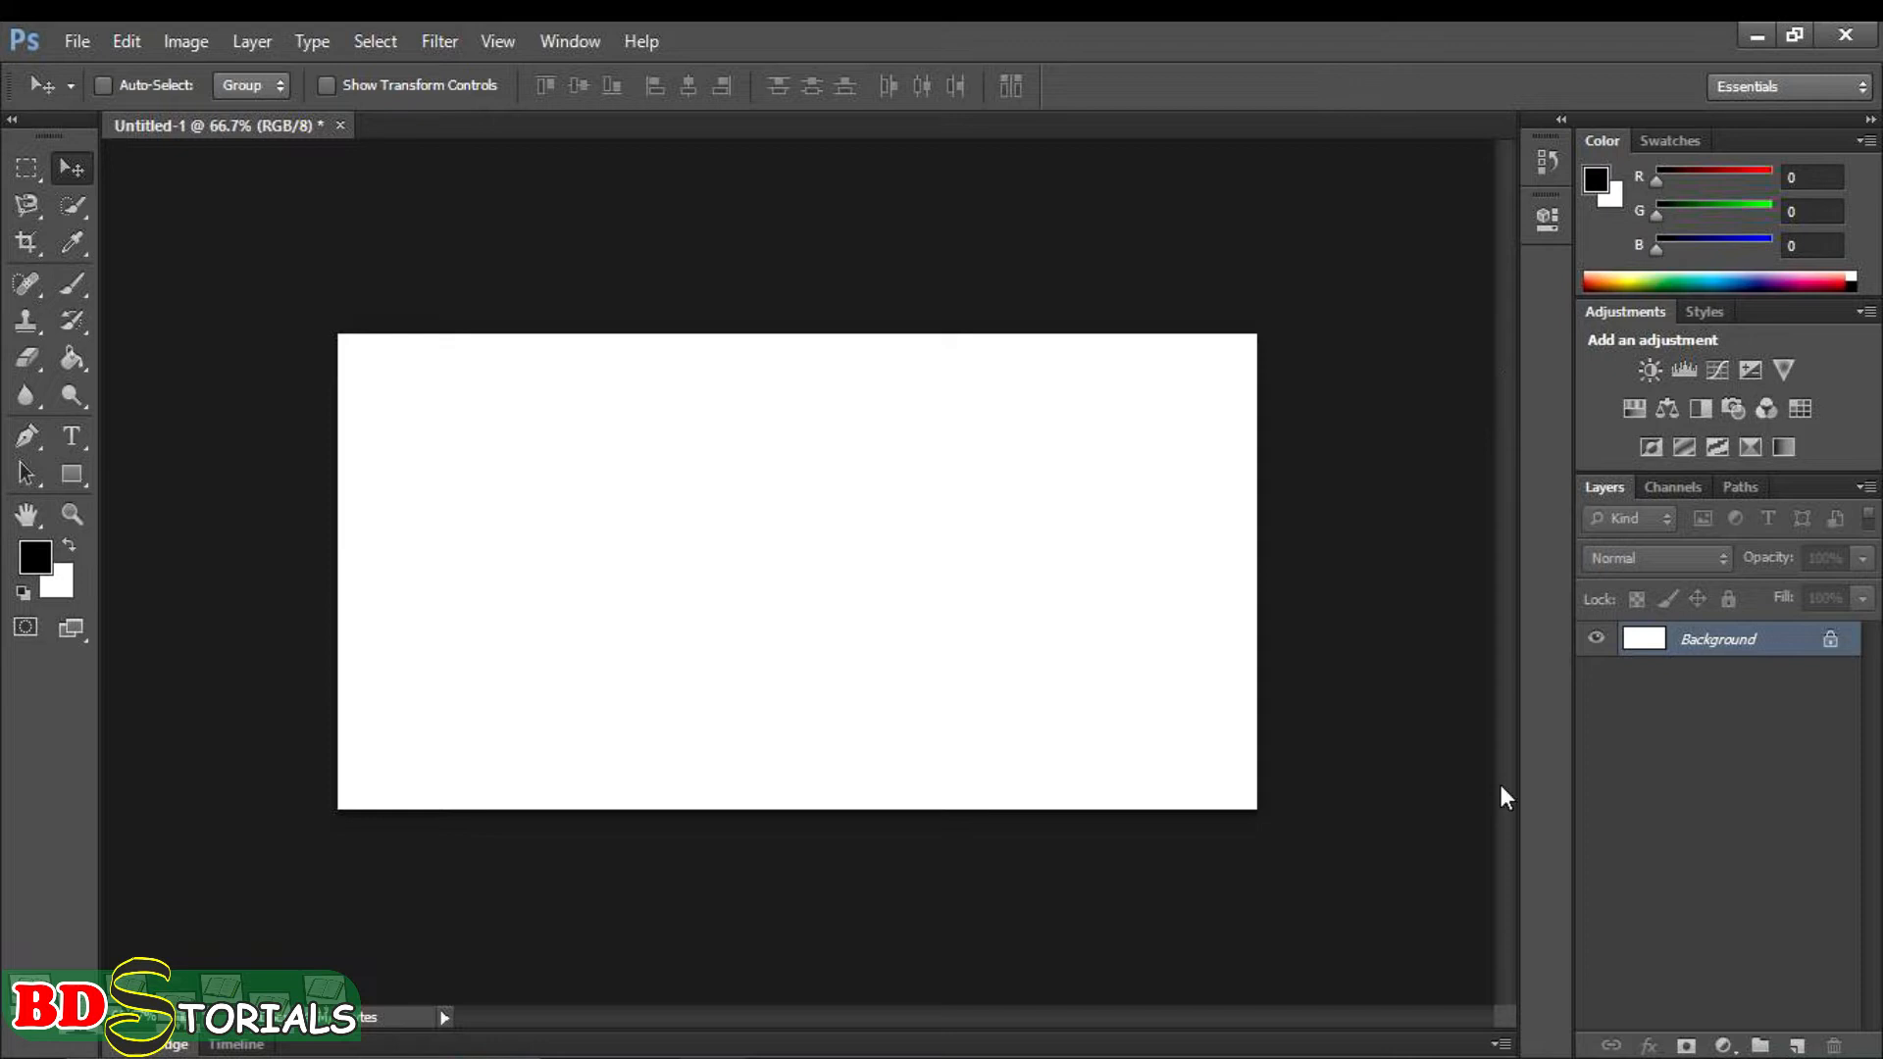
- Add a new layer and paint a single soft black Brush dab near the canvas's upper-left corner
{"action": "left_click", "coordinate": [1798, 1046]}
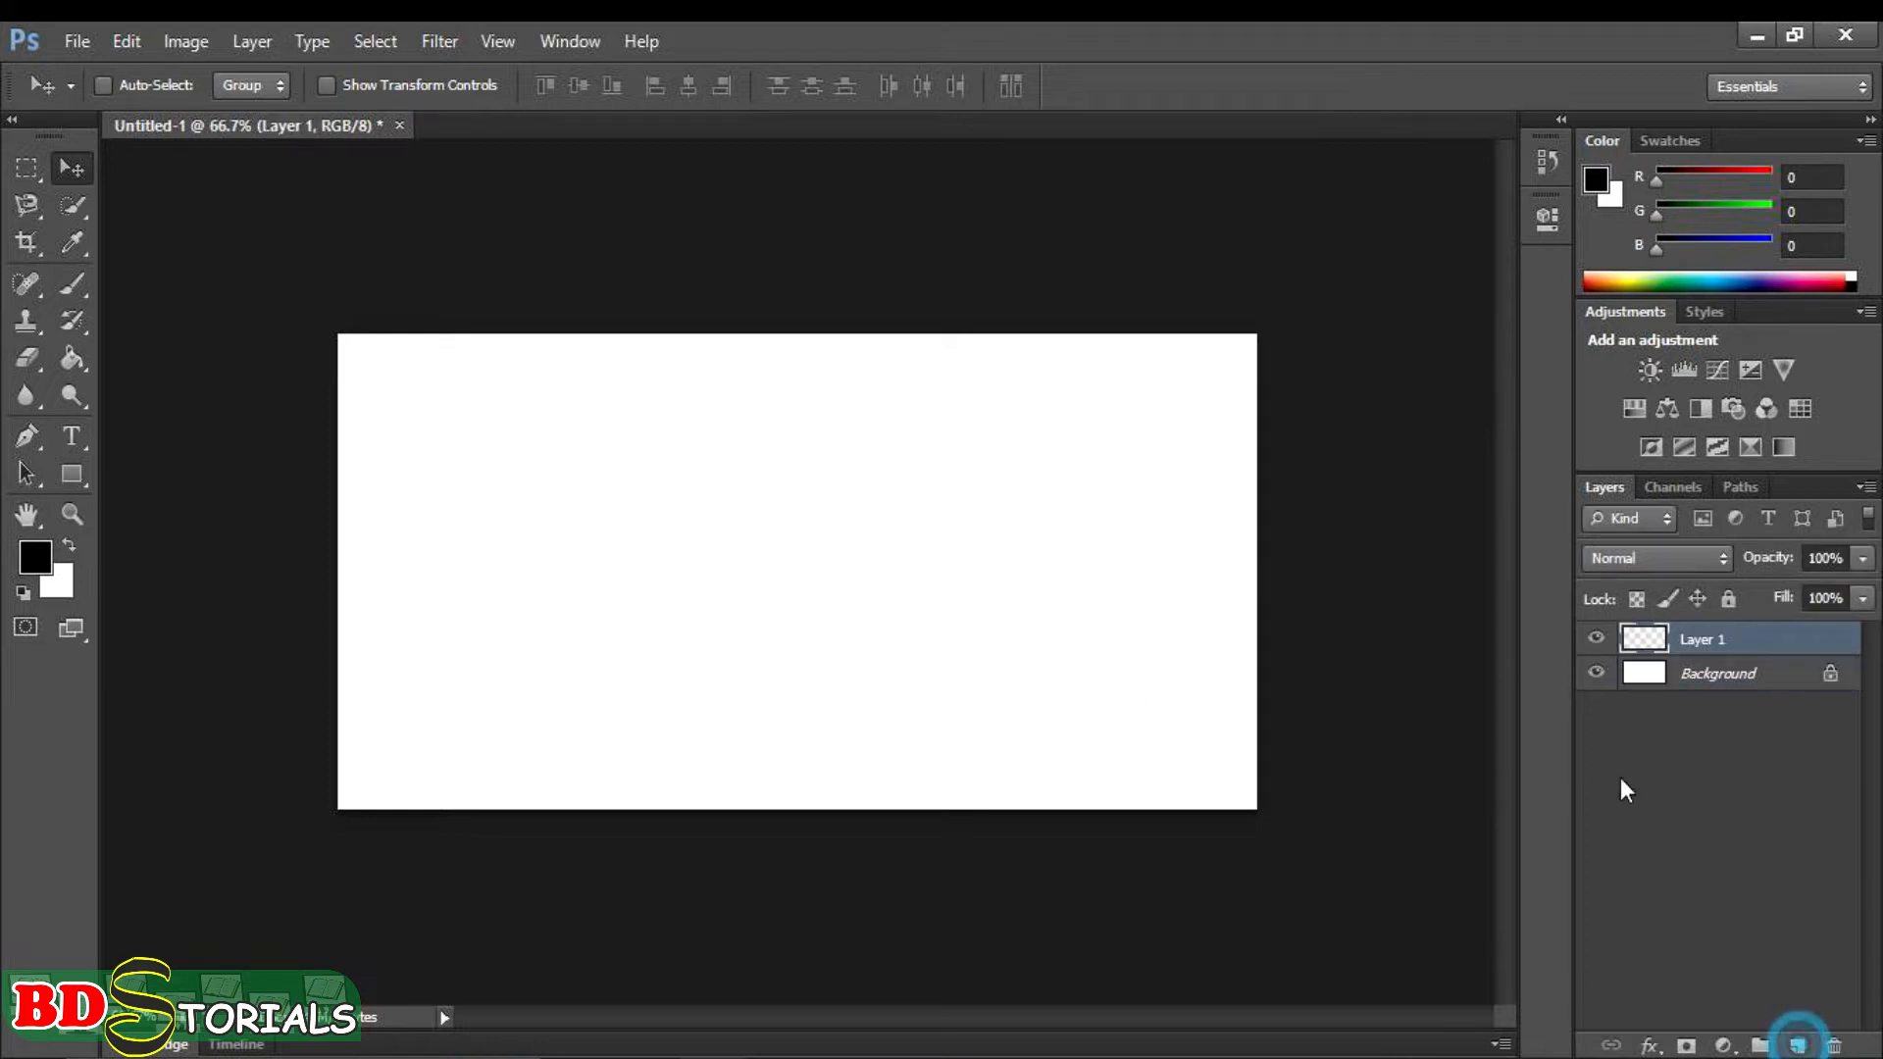
{"action": "left_click", "coordinate": [72, 285]}
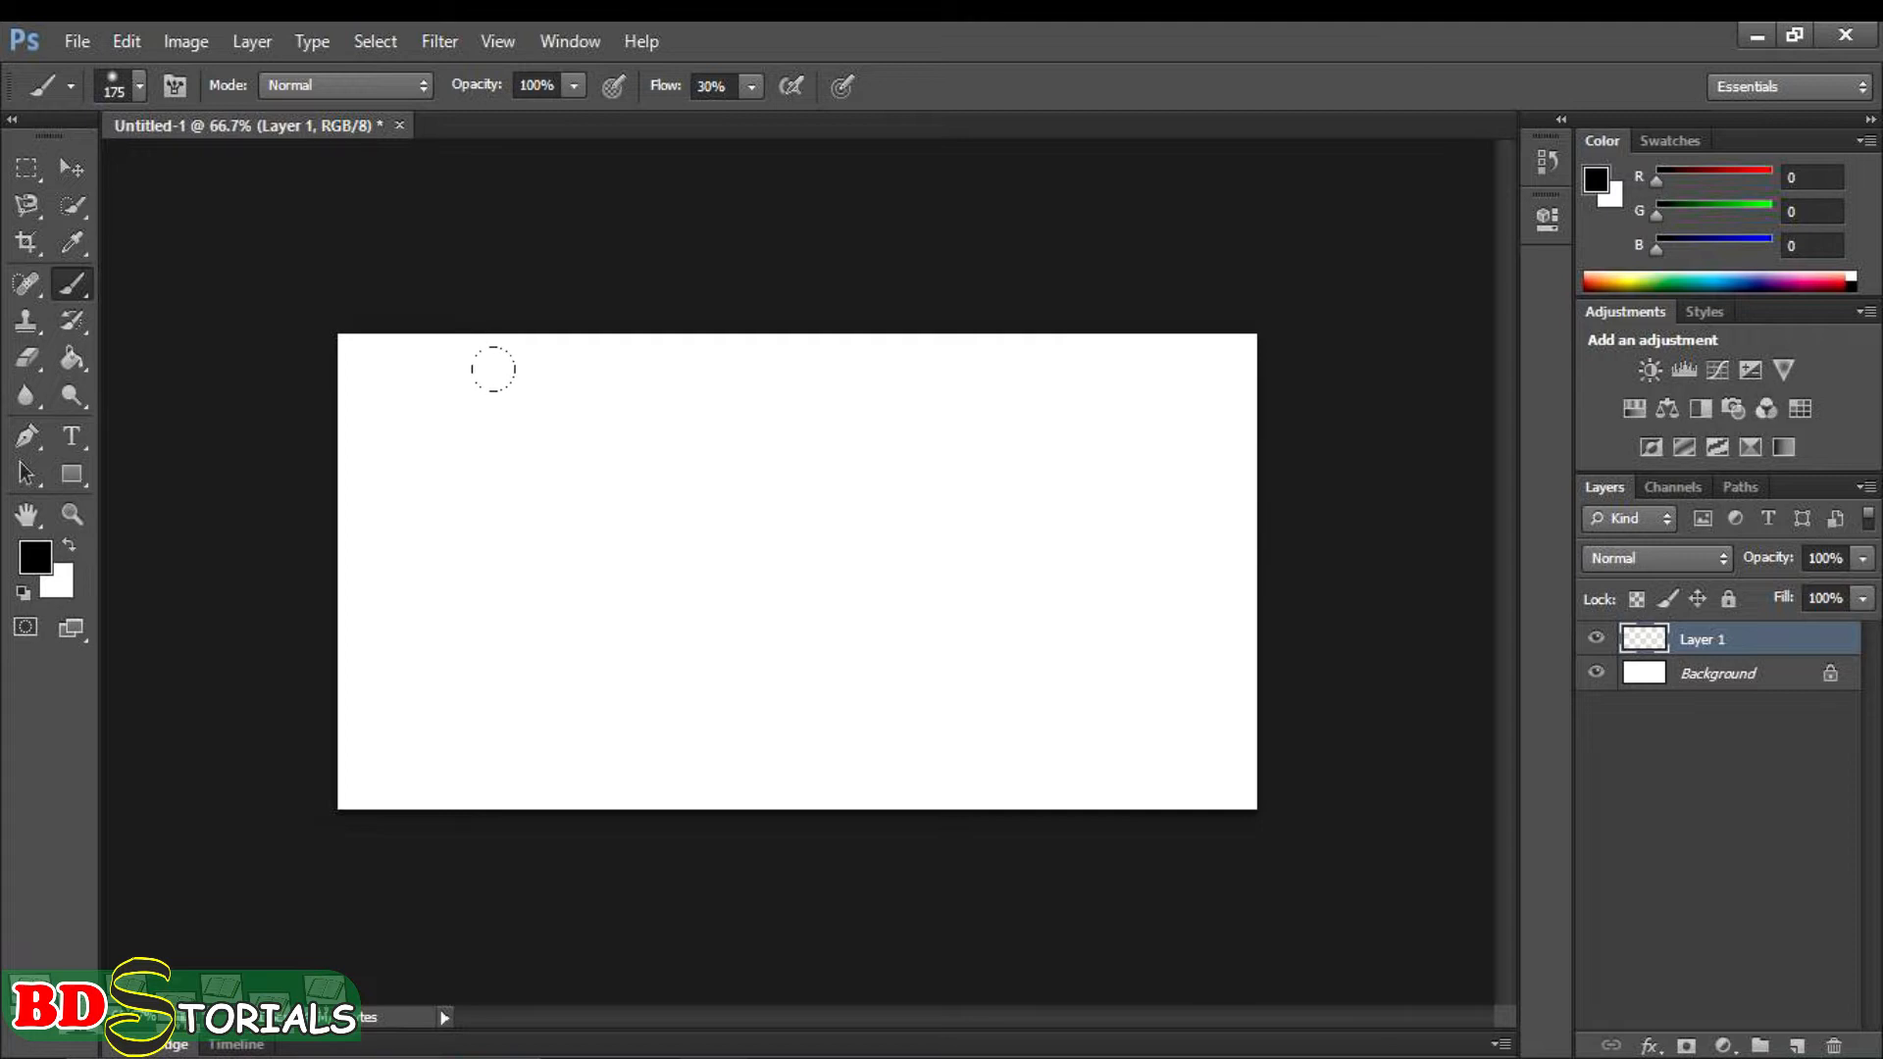
{"action": "right_click", "coordinate": [636, 455]}
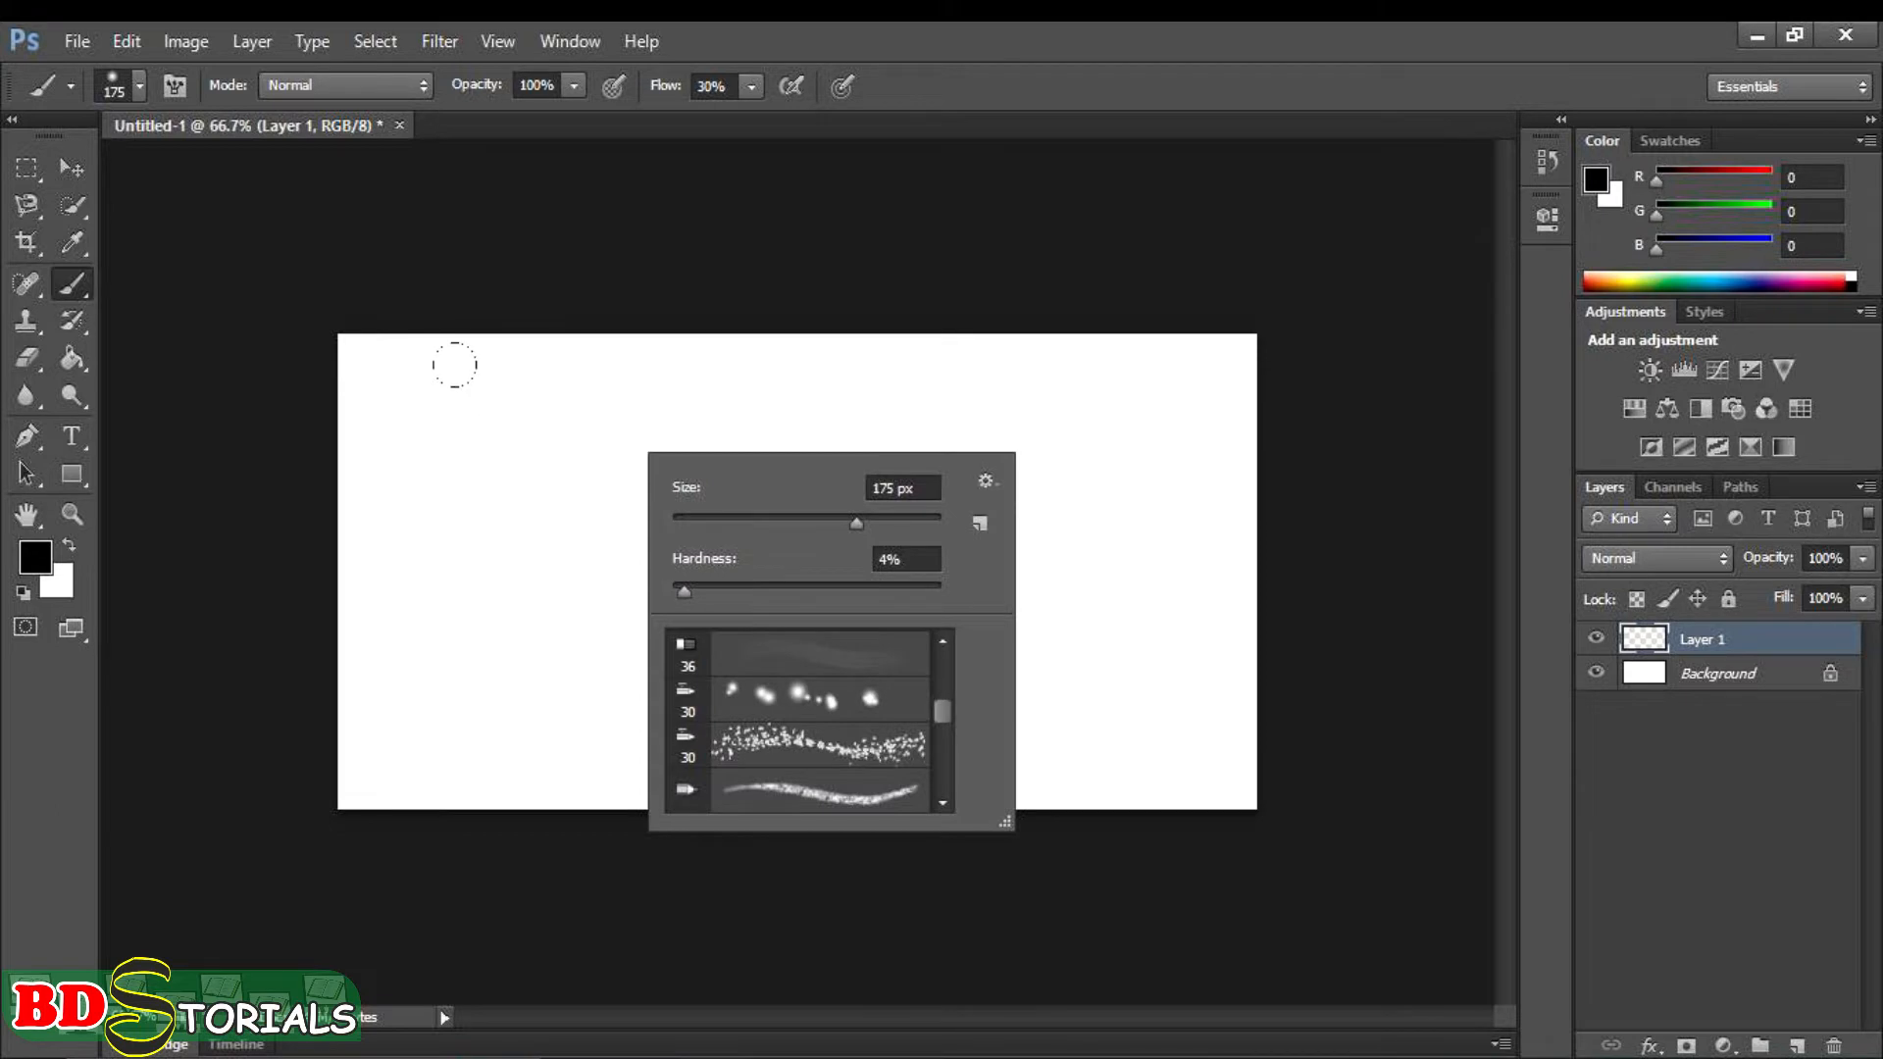
{"action": "left_click", "coordinate": [498, 409]}
- Choose a flat bristle brush preset and paint a long black streaked stroke across the canvas and back
{"action": "left_click", "coordinate": [71, 86]}
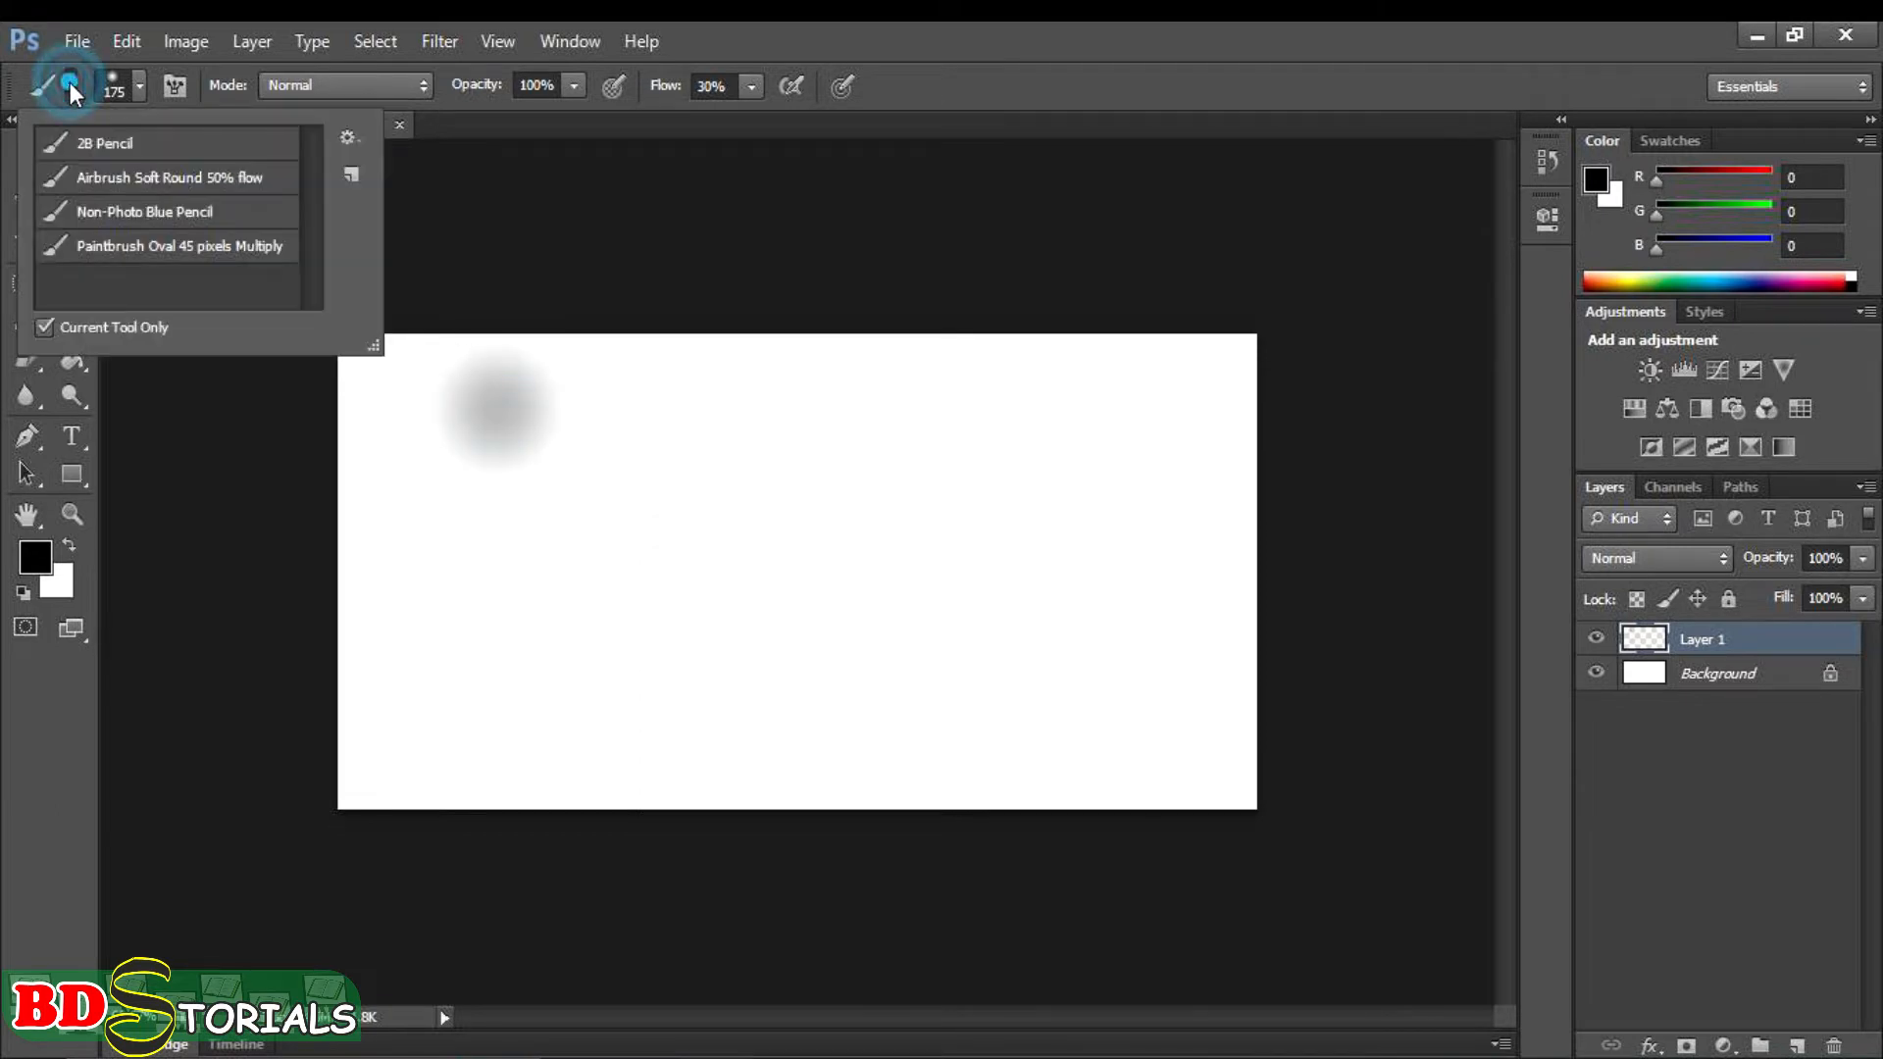
{"action": "left_click", "coordinate": [131, 91]}
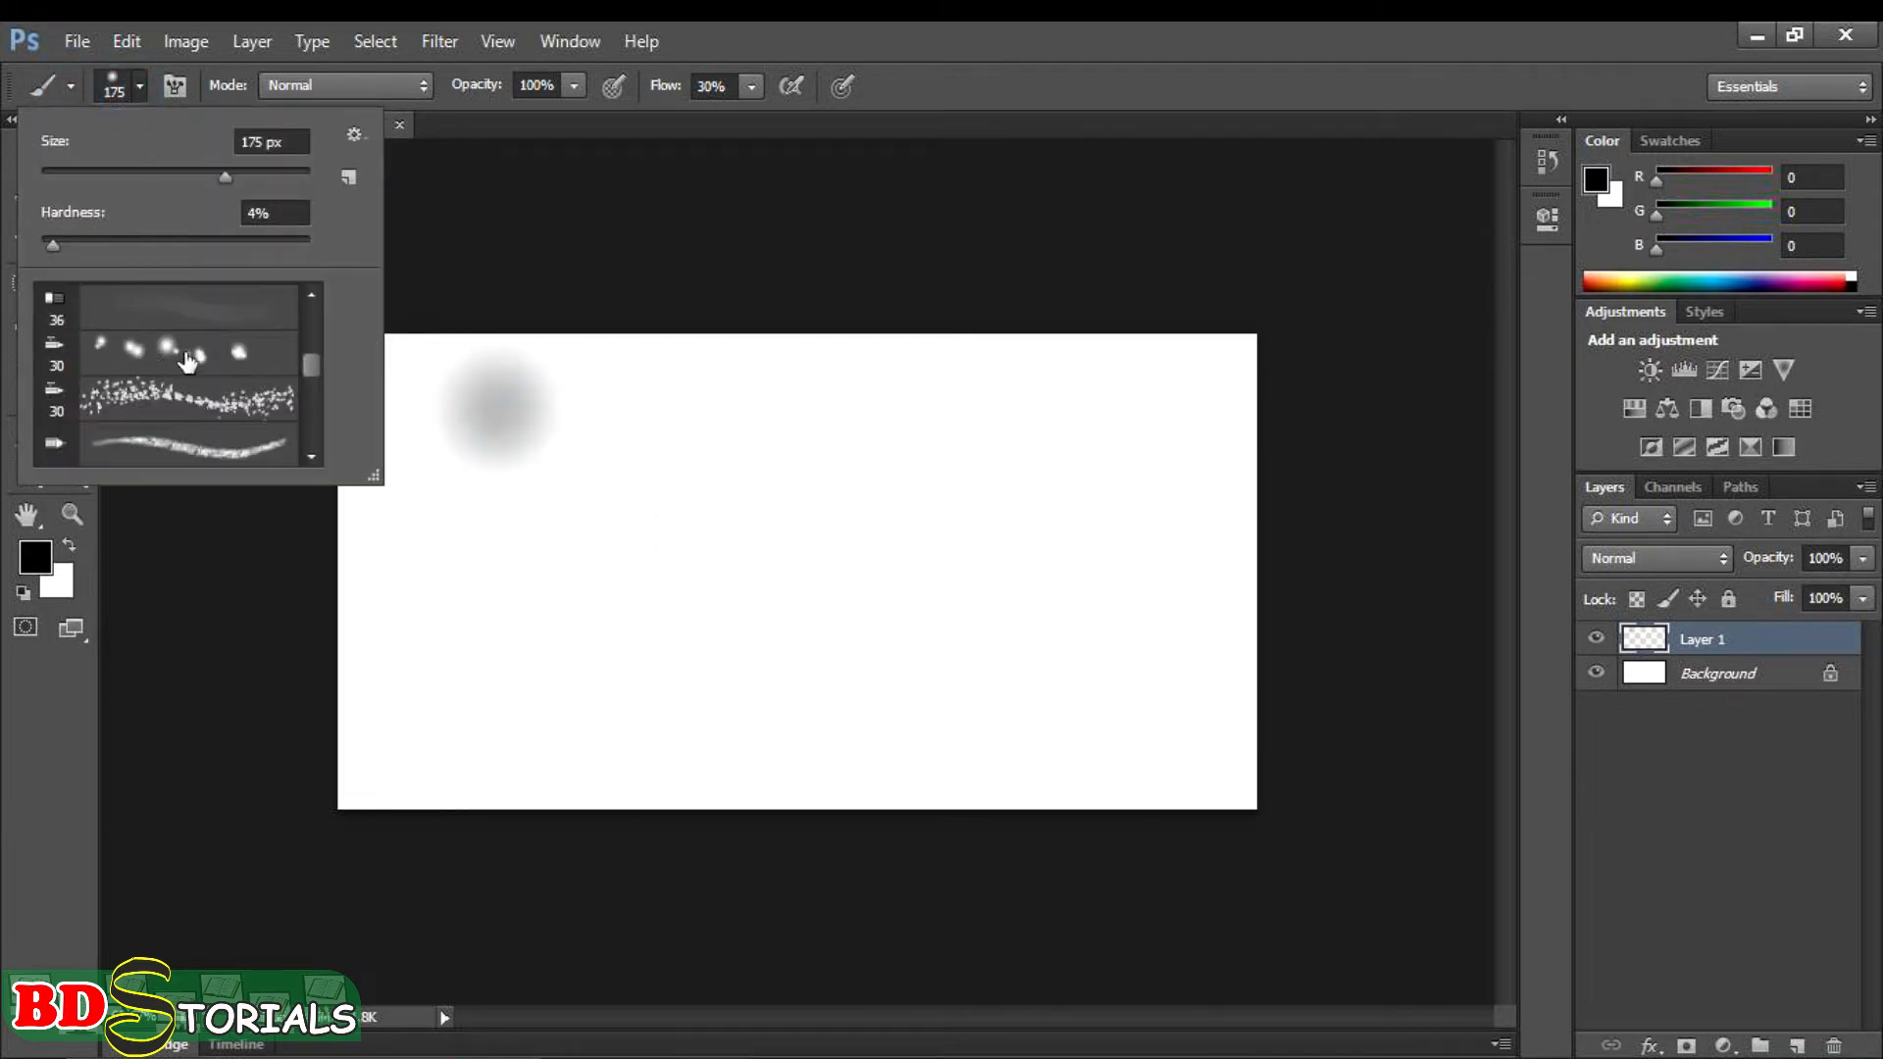
{"action": "scroll", "coordinate": [308, 386], "scroll_direction": "down", "scroll_amount": 3}
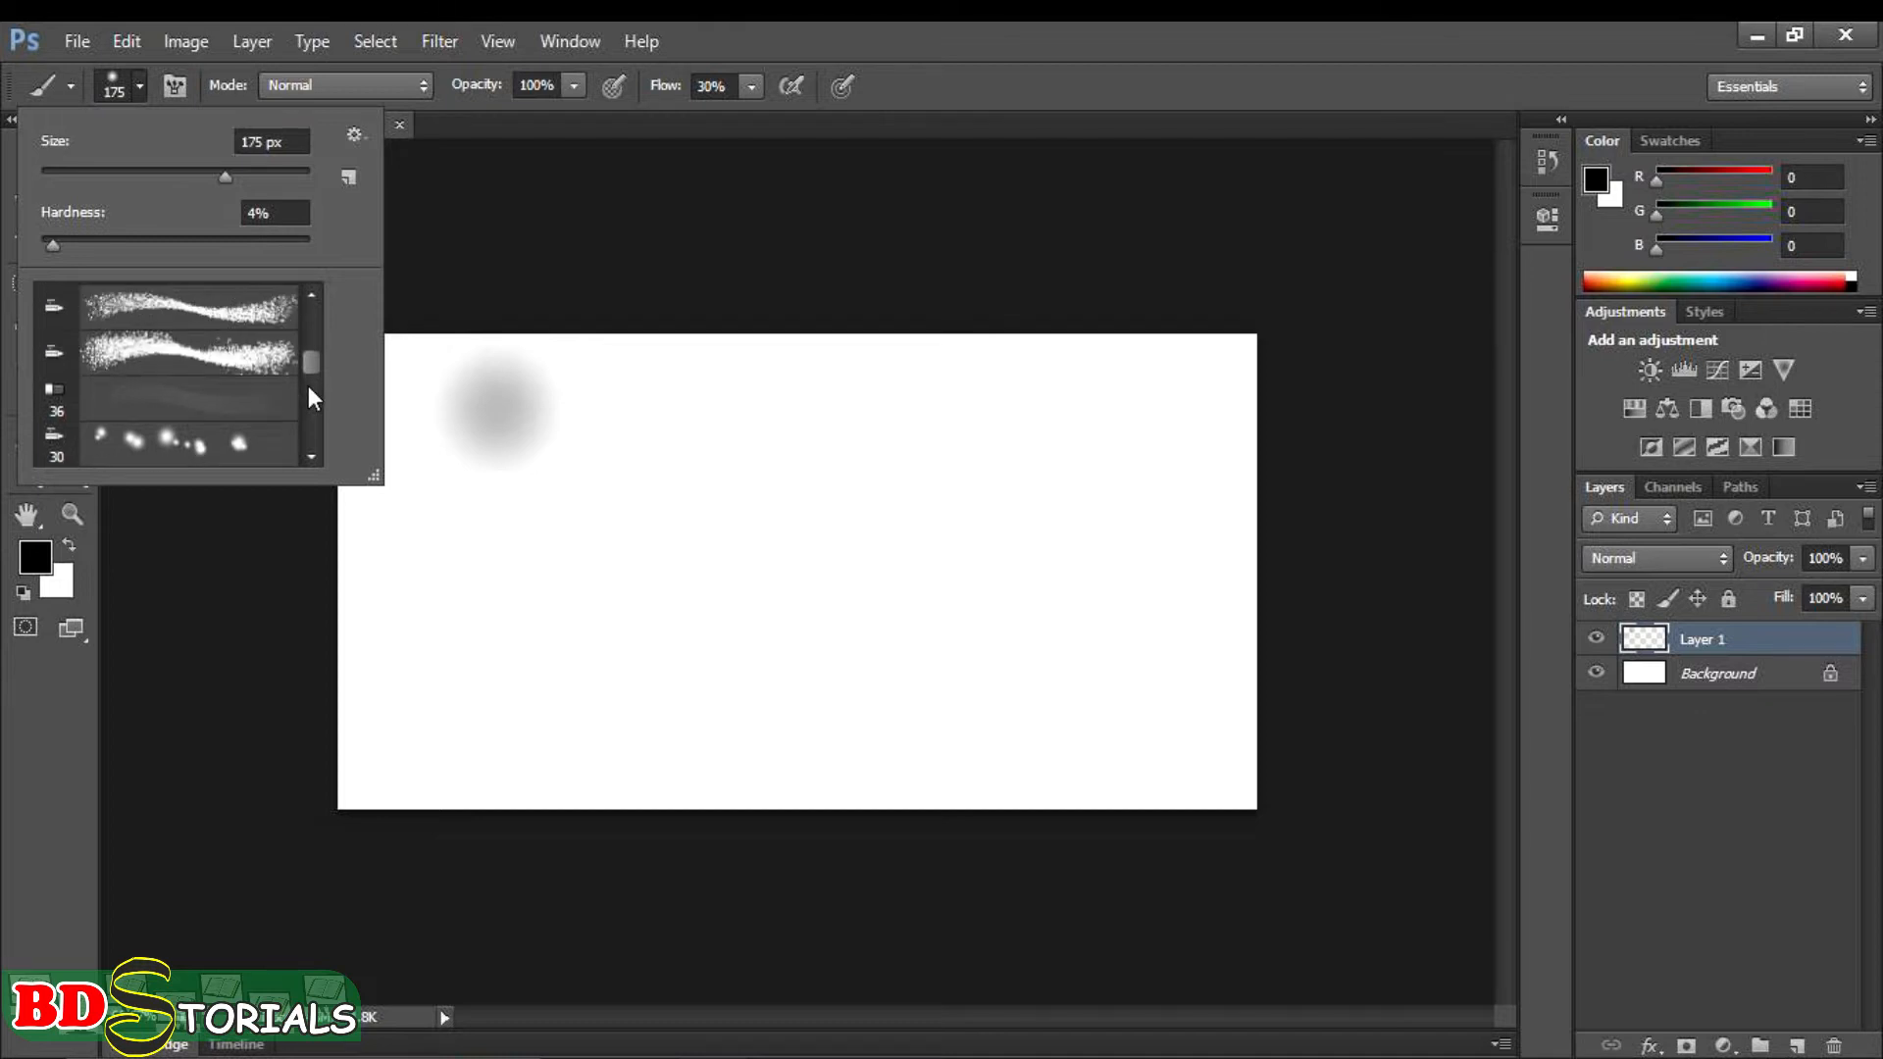
{"action": "left_click_drag", "start_coordinate": [309, 350], "coordinate": [316, 280]}
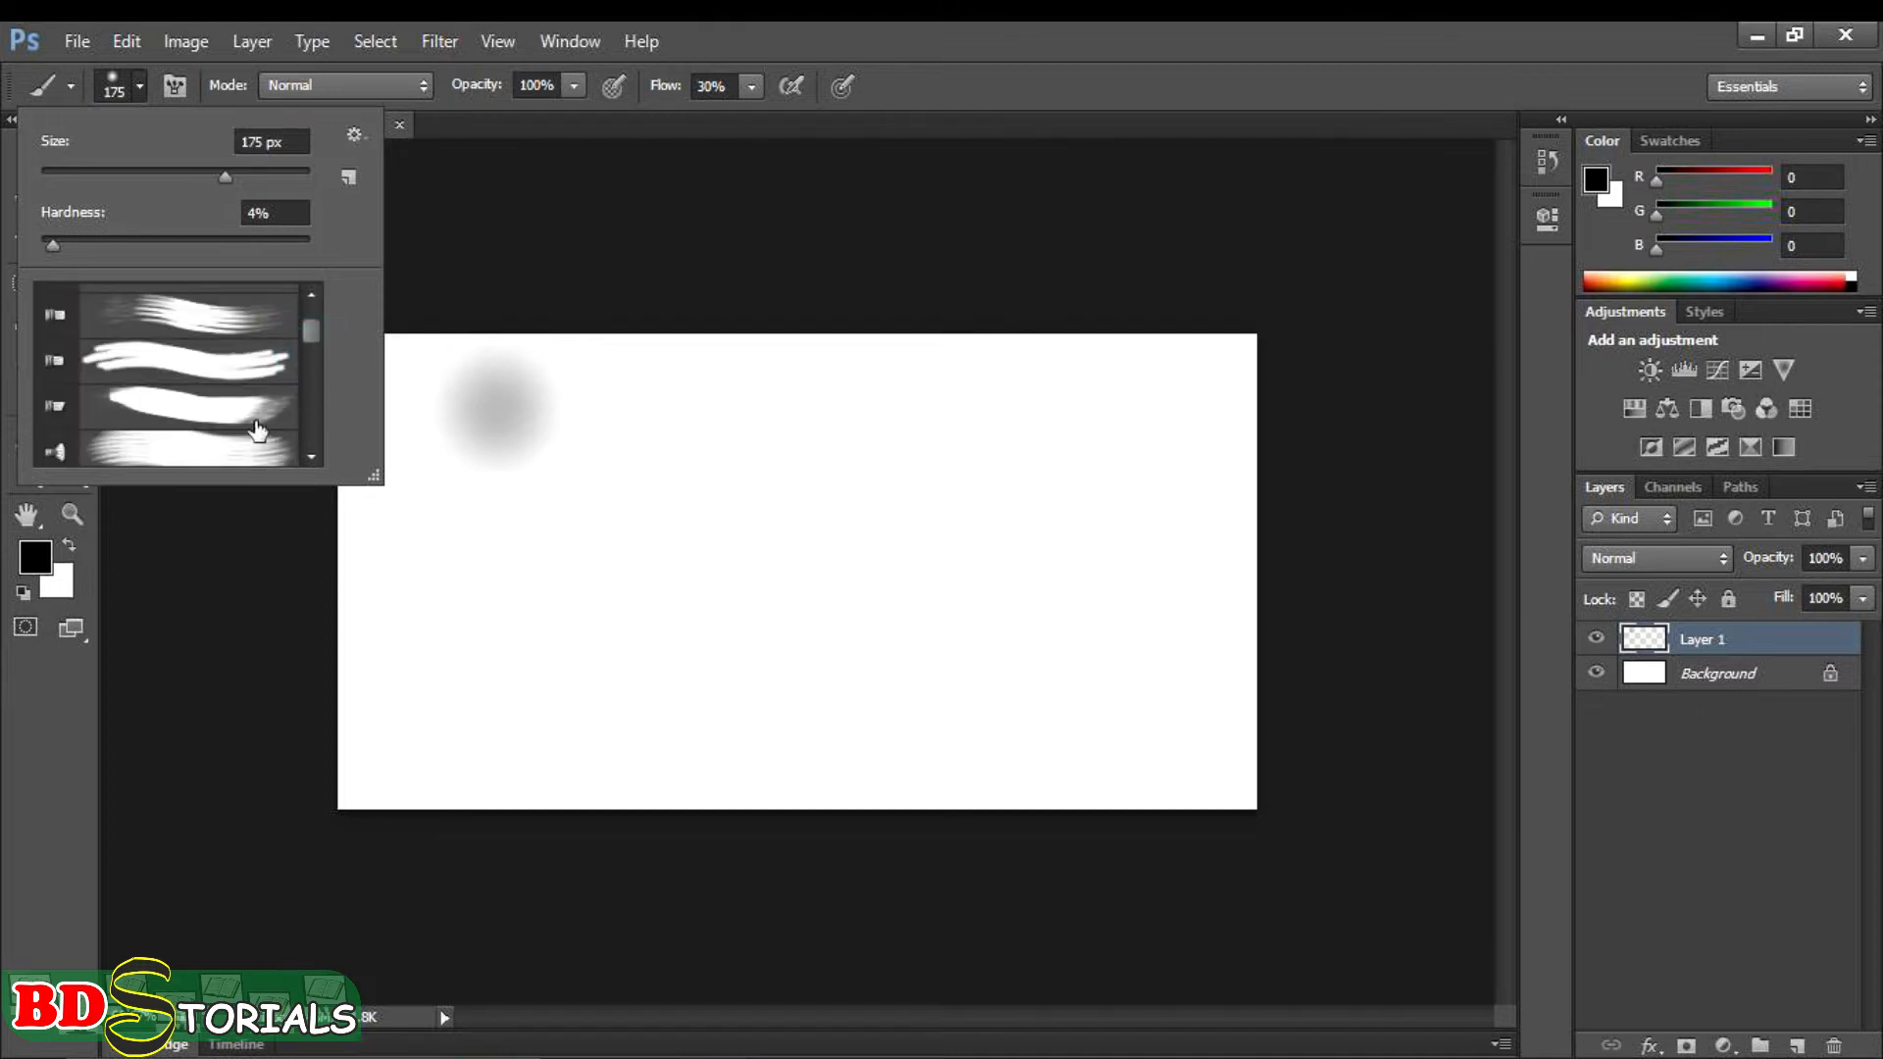
{"action": "scroll", "coordinate": [222, 422], "scroll_direction": "down", "scroll_amount": 2}
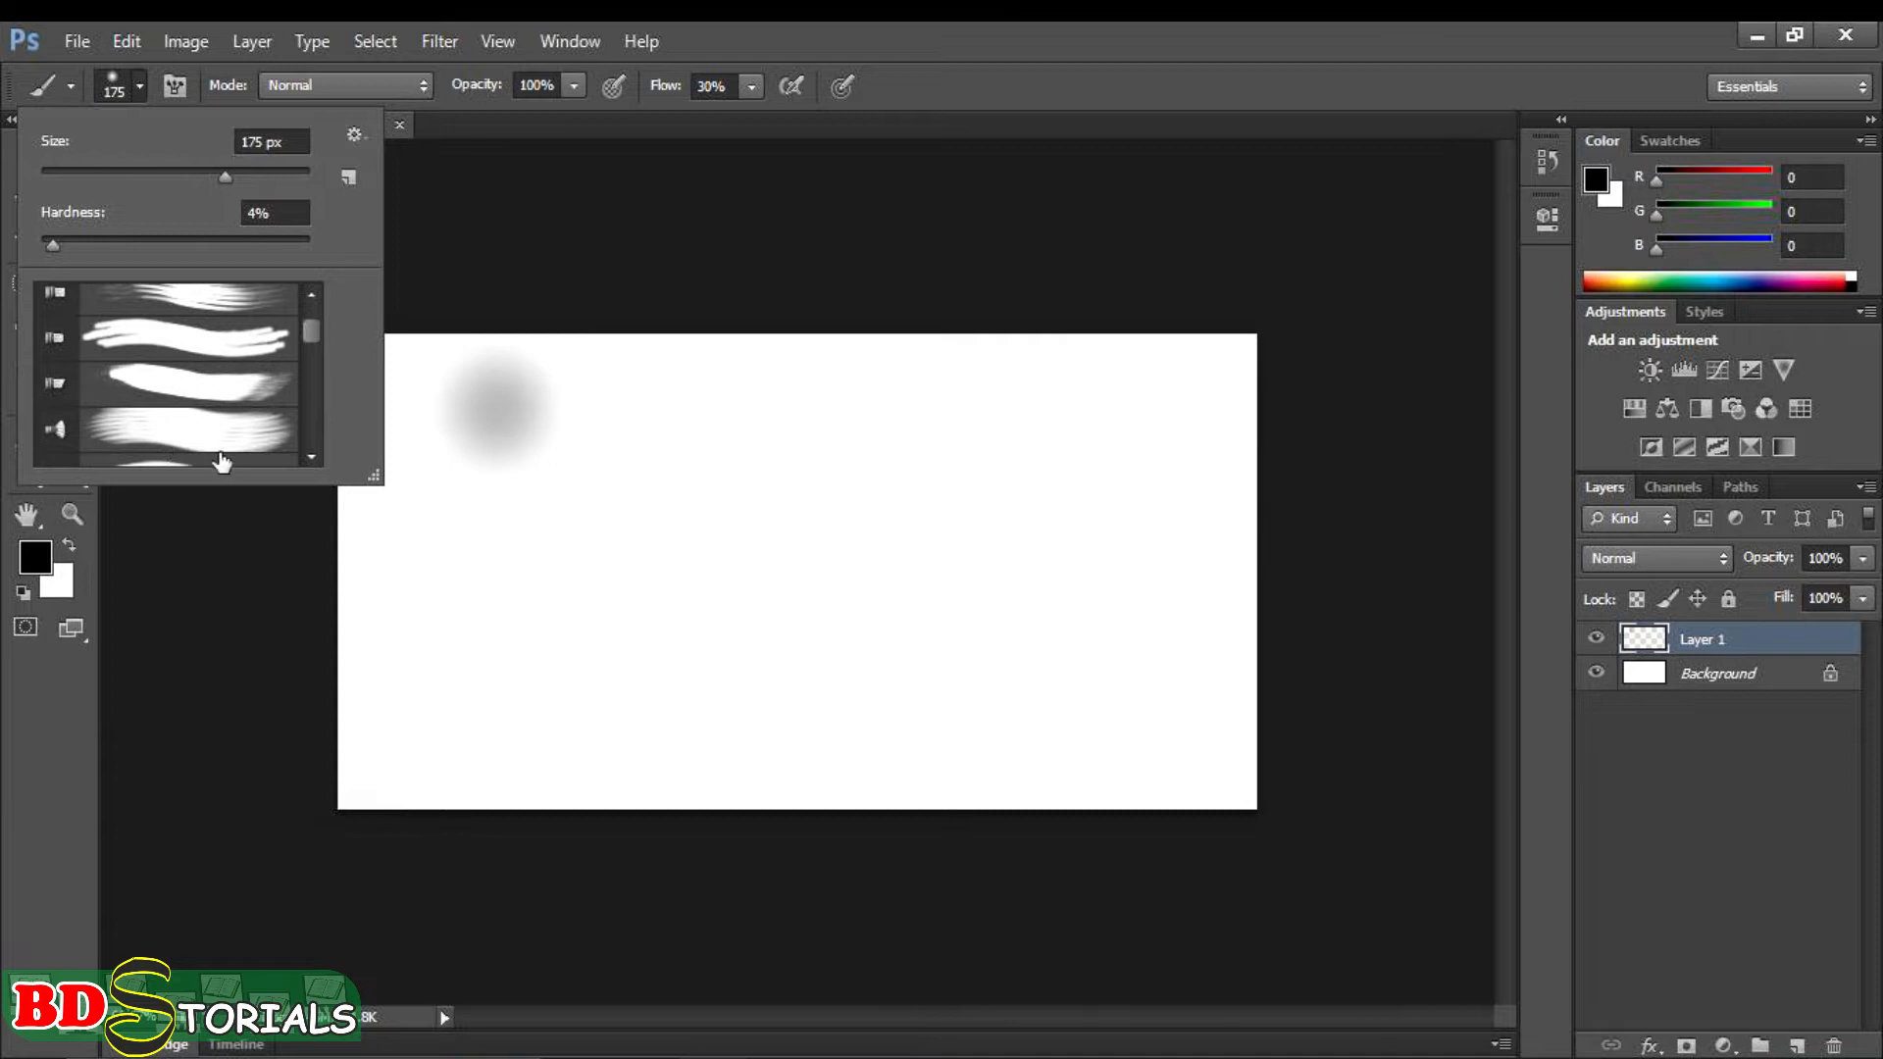
{"action": "scroll", "coordinate": [204, 434], "scroll_direction": "up", "scroll_amount": 2}
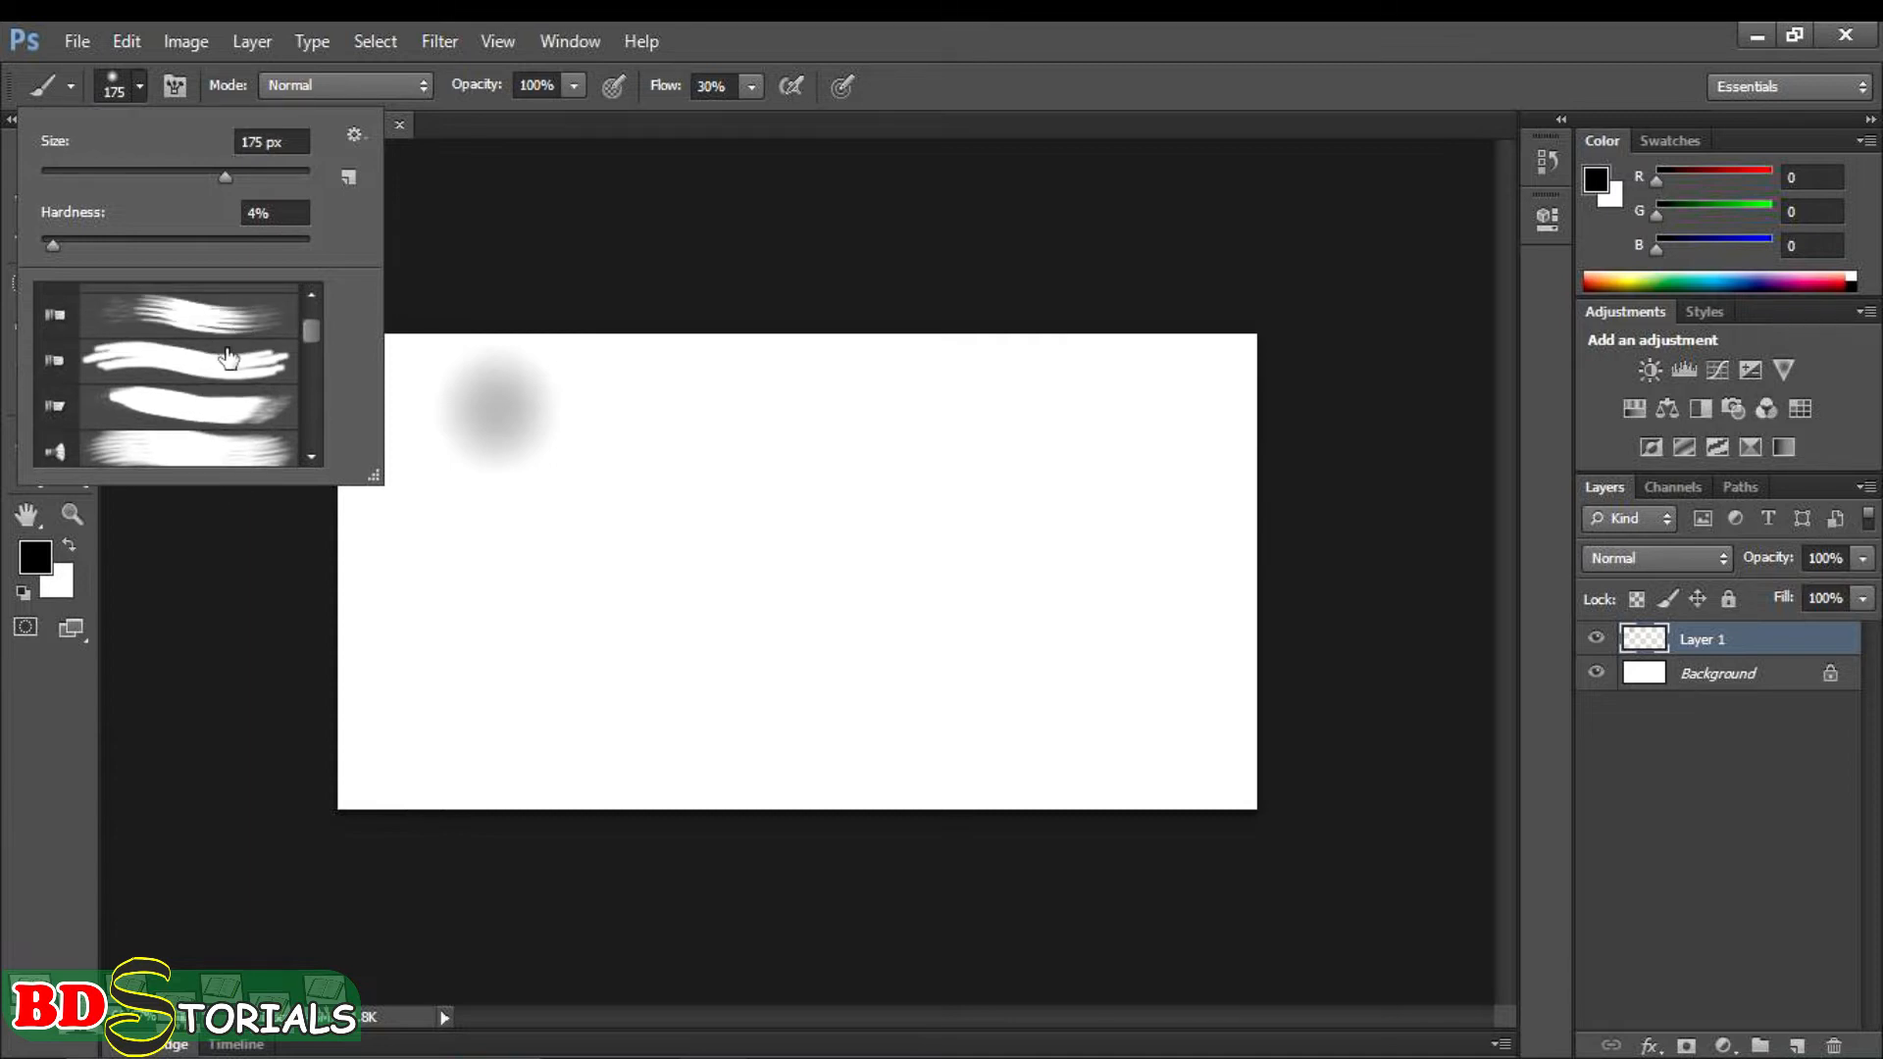
{"action": "left_click", "coordinate": [214, 320]}
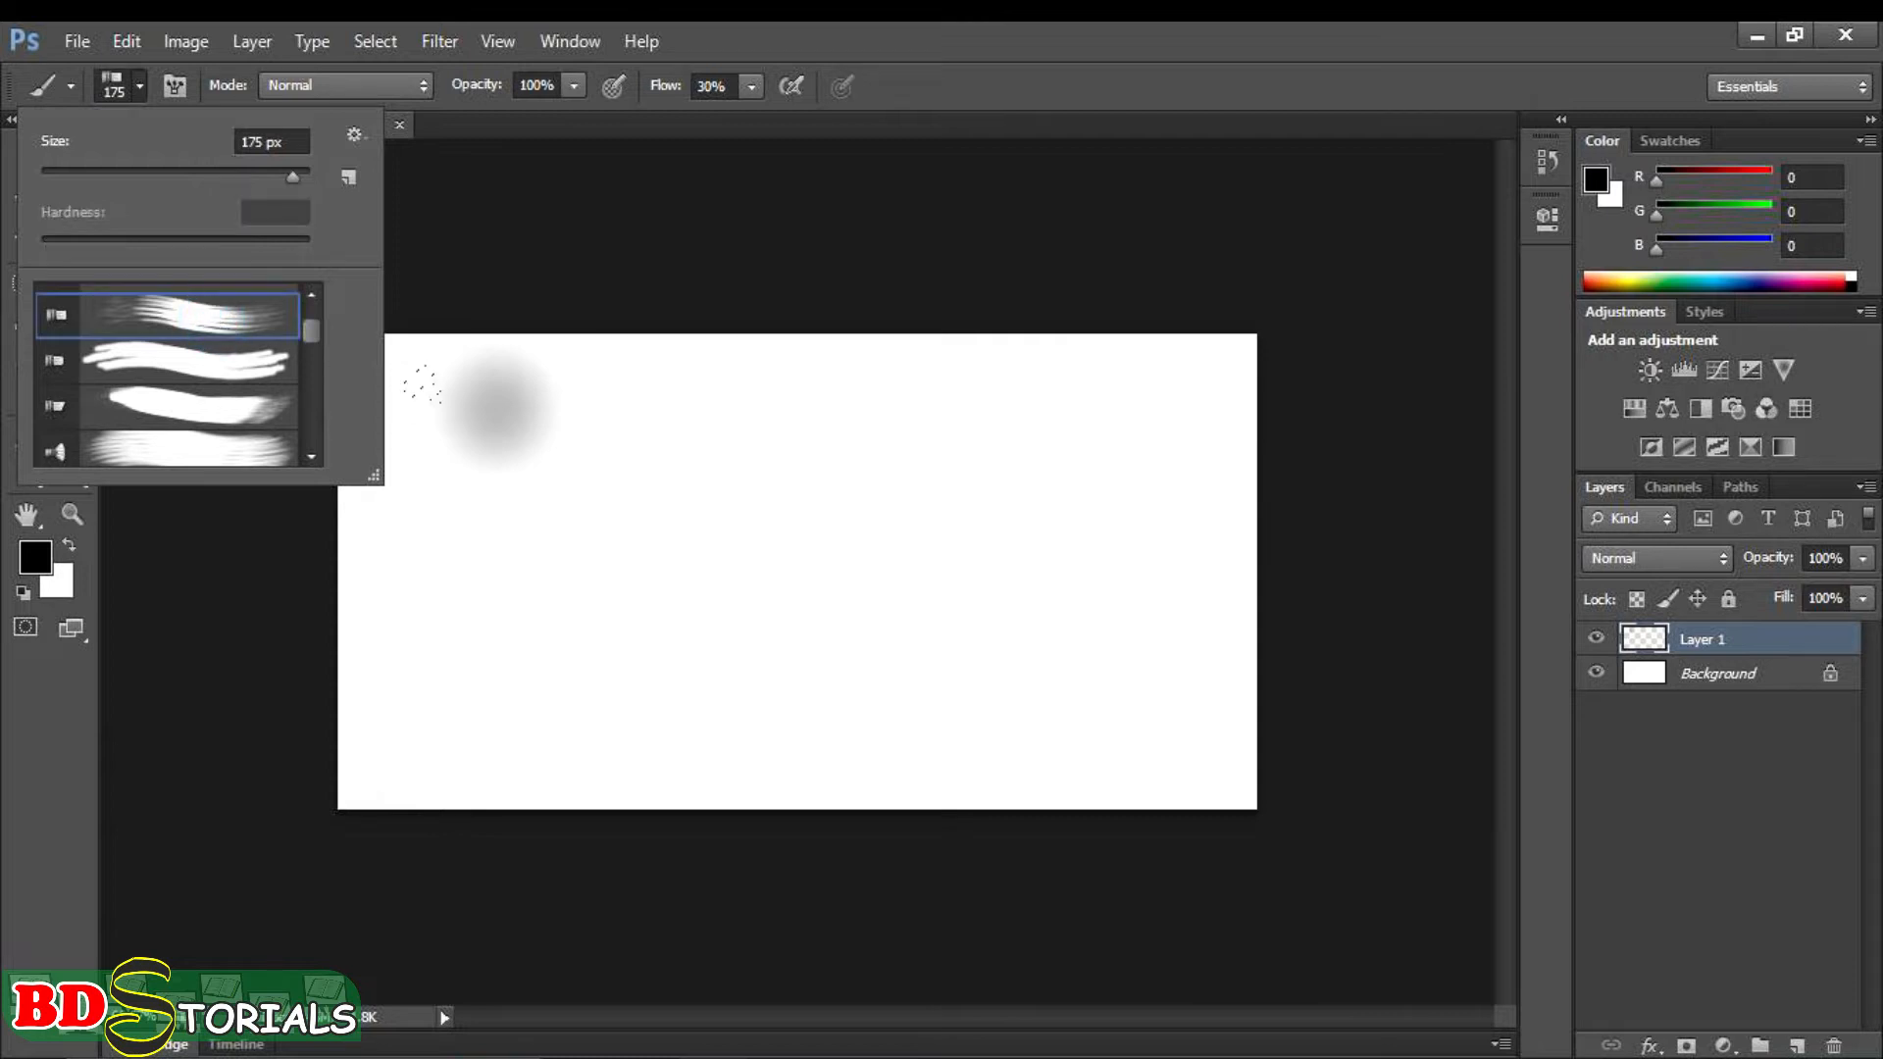
{"action": "mouse_move", "coordinate": [456, 442]}
{"action": "left_mouse_down"}
{"action": "mouse_move", "coordinate": [627, 460]}
{"action": "mouse_move", "coordinate": [840, 407]}
{"action": "mouse_move", "coordinate": [1053, 446]}
{"action": "mouse_move", "coordinate": [647, 677]}
{"action": "left_mouse_up"}
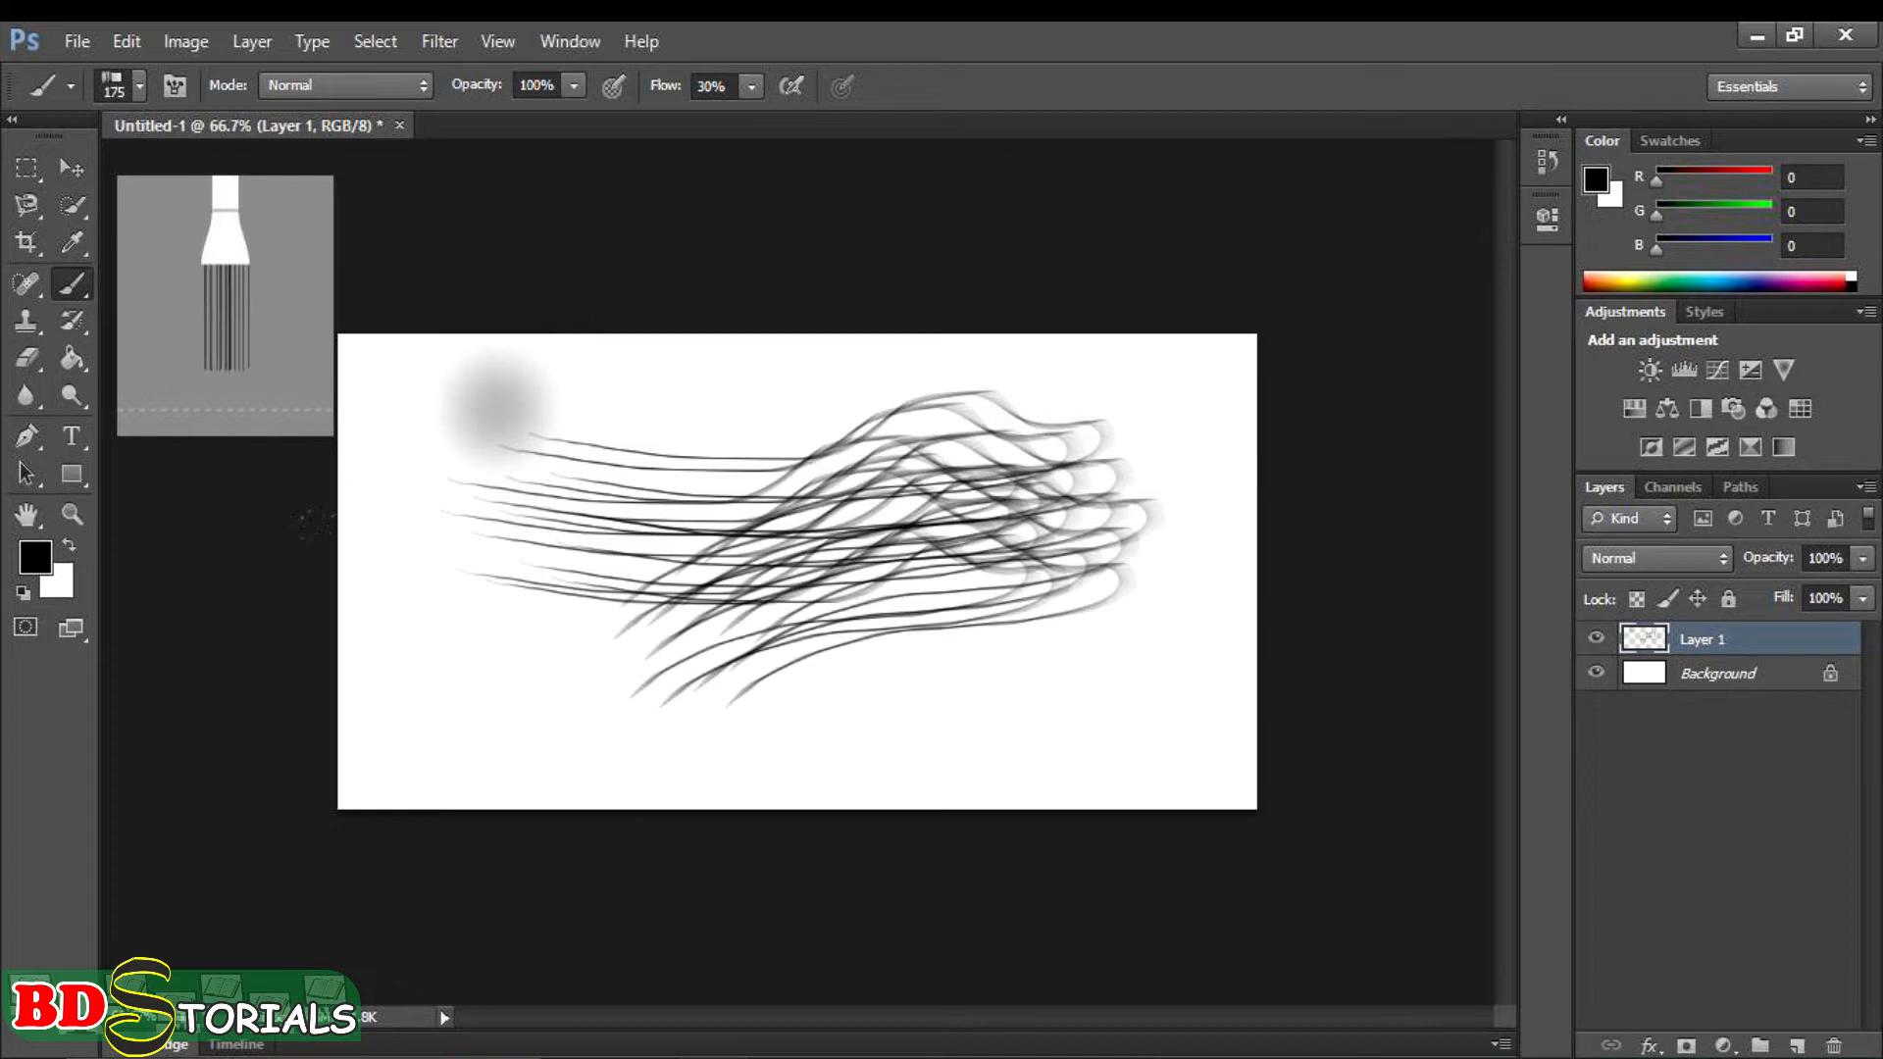
- Choose the hard round brush preset and paint a thick wavy stroke across the bristle lines
{"action": "left_click", "coordinate": [141, 86]}
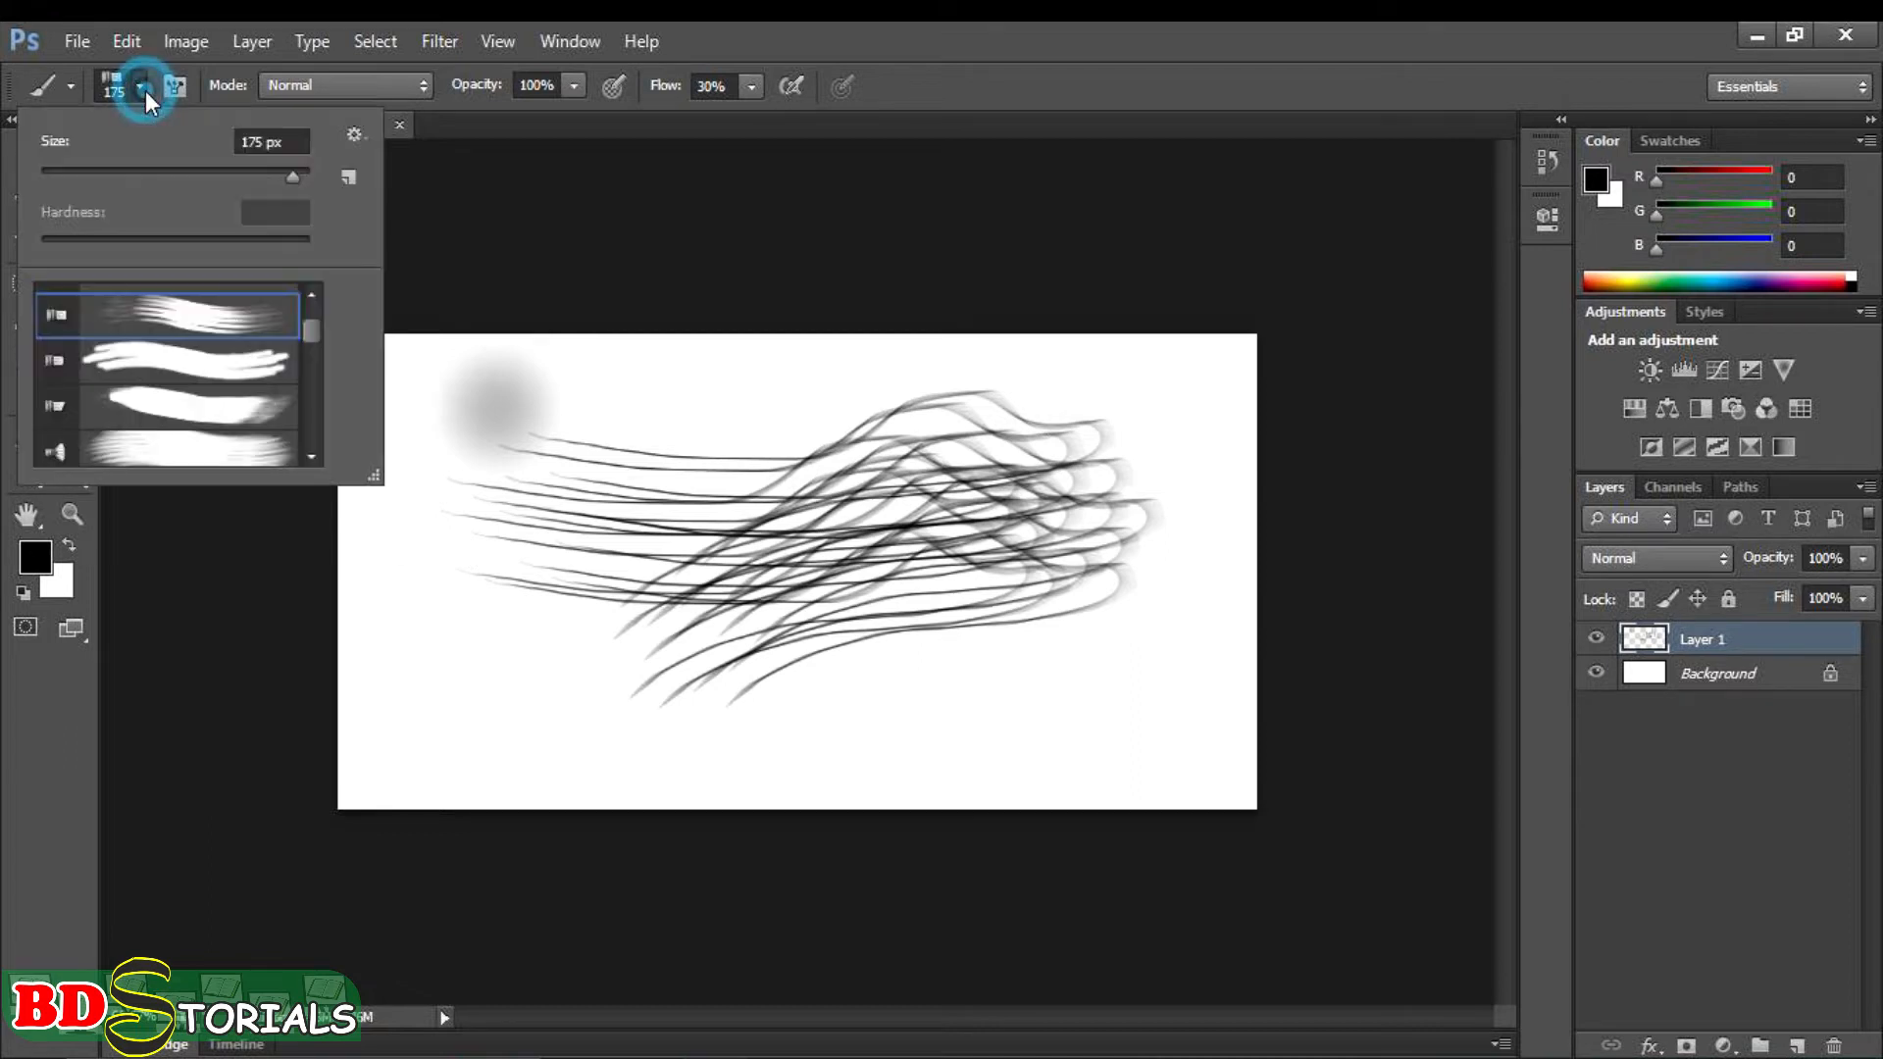
{"action": "right_click", "coordinate": [784, 454]}
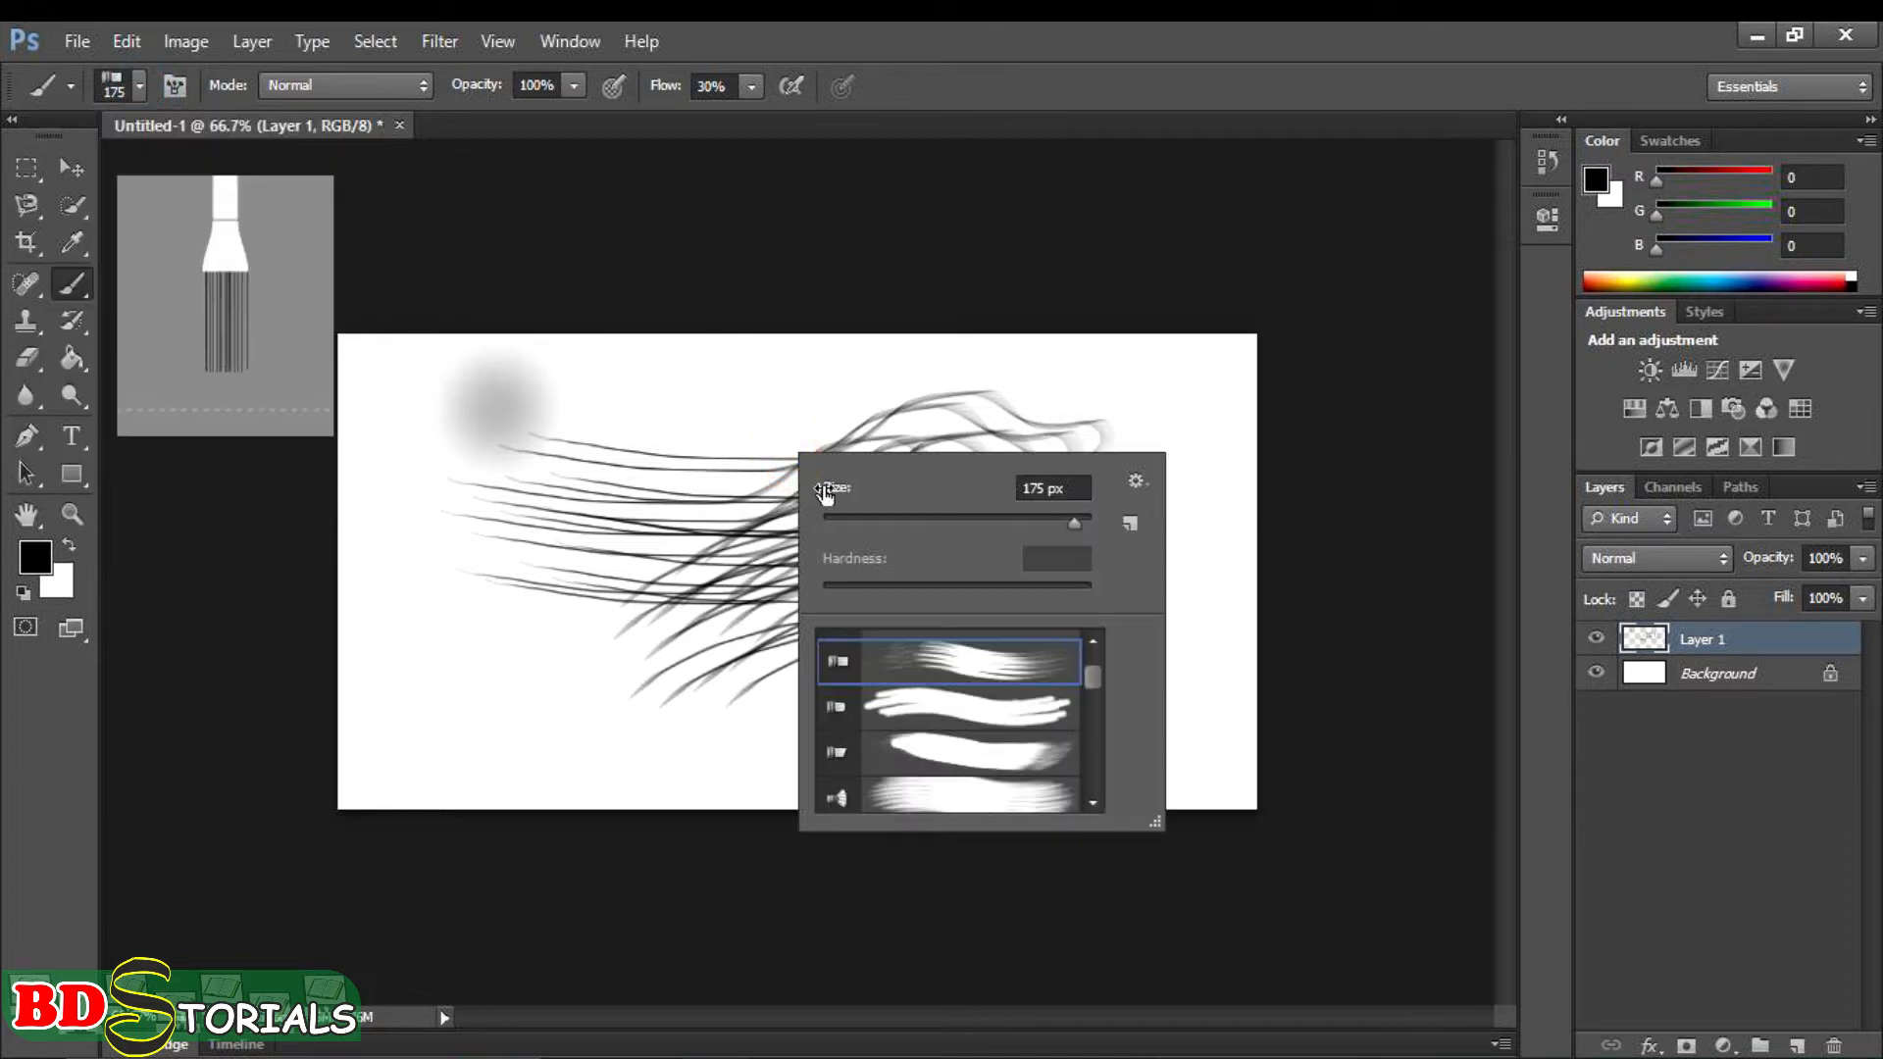
{"action": "scroll", "coordinate": [963, 726], "scroll_direction": "down", "scroll_amount": 2}
{"action": "scroll", "coordinate": [965, 726], "scroll_direction": "up", "scroll_amount": 4}
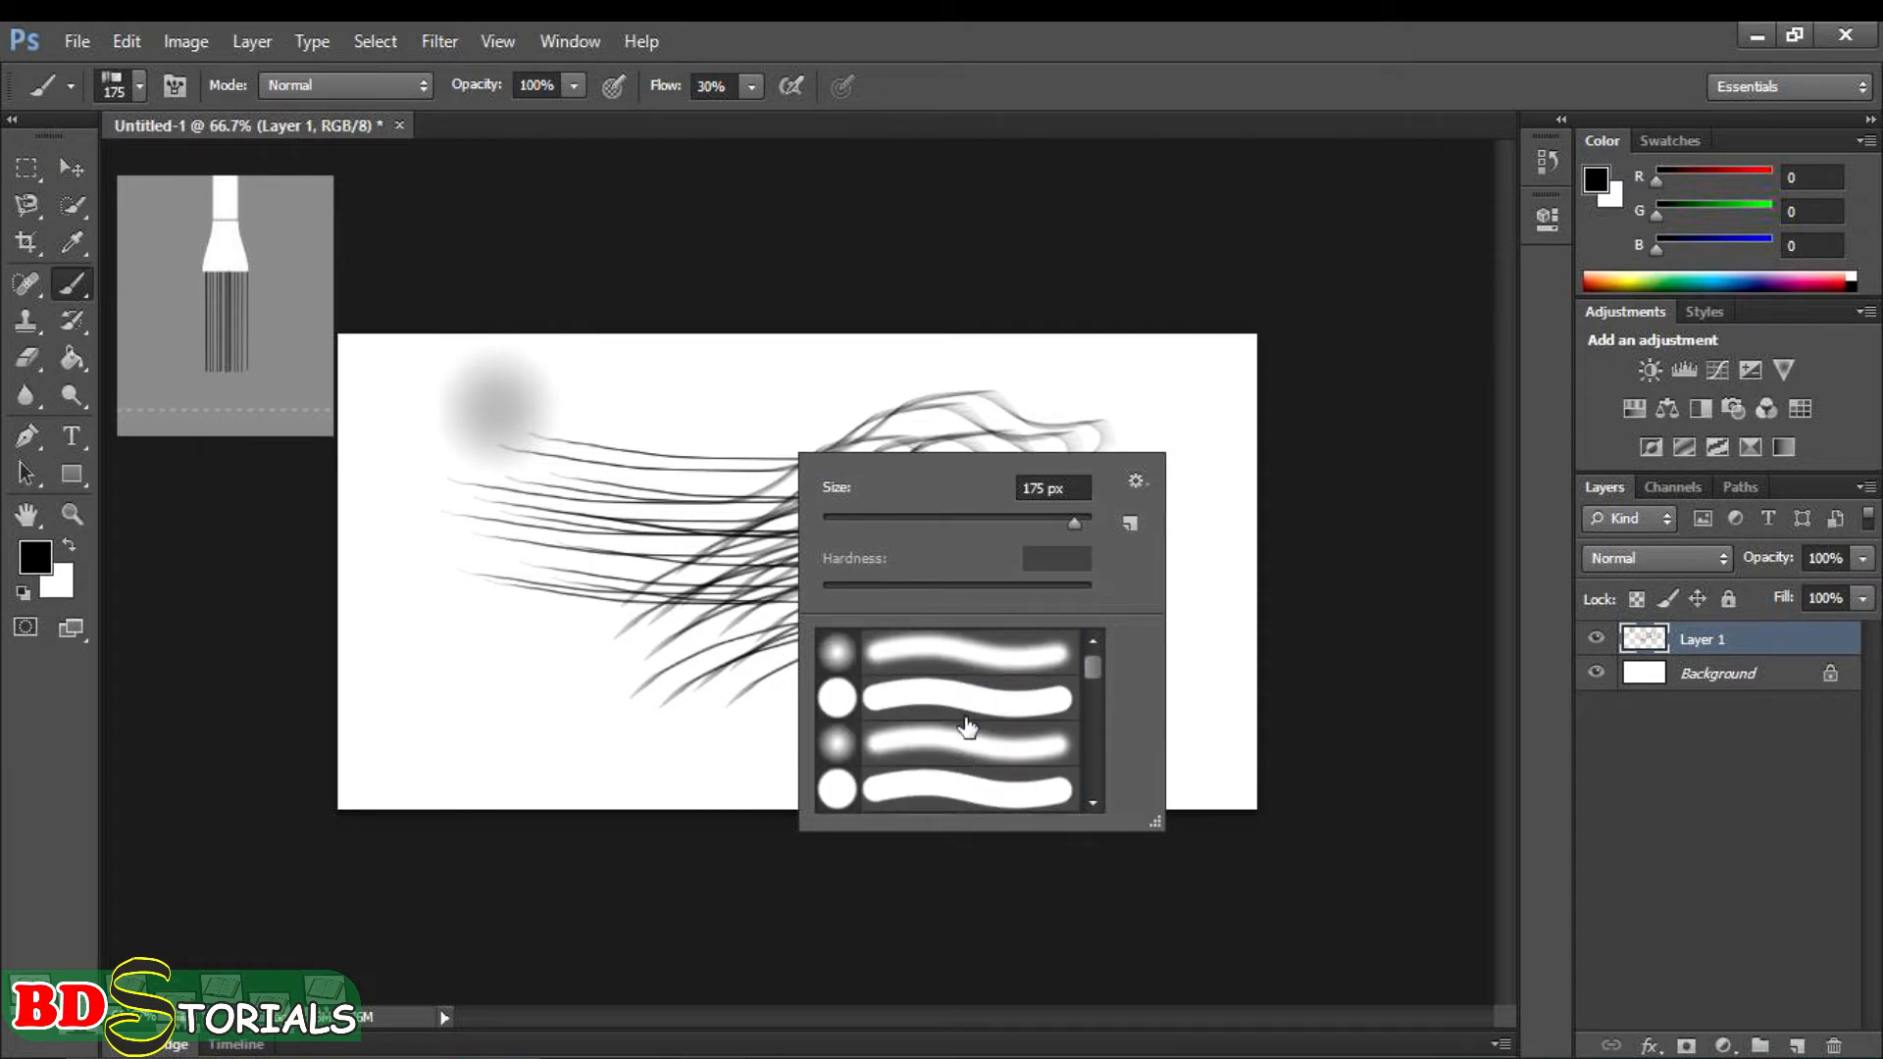
{"action": "left_click", "coordinate": [966, 714]}
{"action": "mouse_move", "coordinate": [495, 550]}
{"action": "left_mouse_down"}
{"action": "mouse_move", "coordinate": [484, 420]}
{"action": "mouse_move", "coordinate": [689, 384]}
{"action": "mouse_move", "coordinate": [829, 455]}
{"action": "mouse_move", "coordinate": [998, 470]}
{"action": "mouse_move", "coordinate": [1037, 447]}
{"action": "left_mouse_up"}
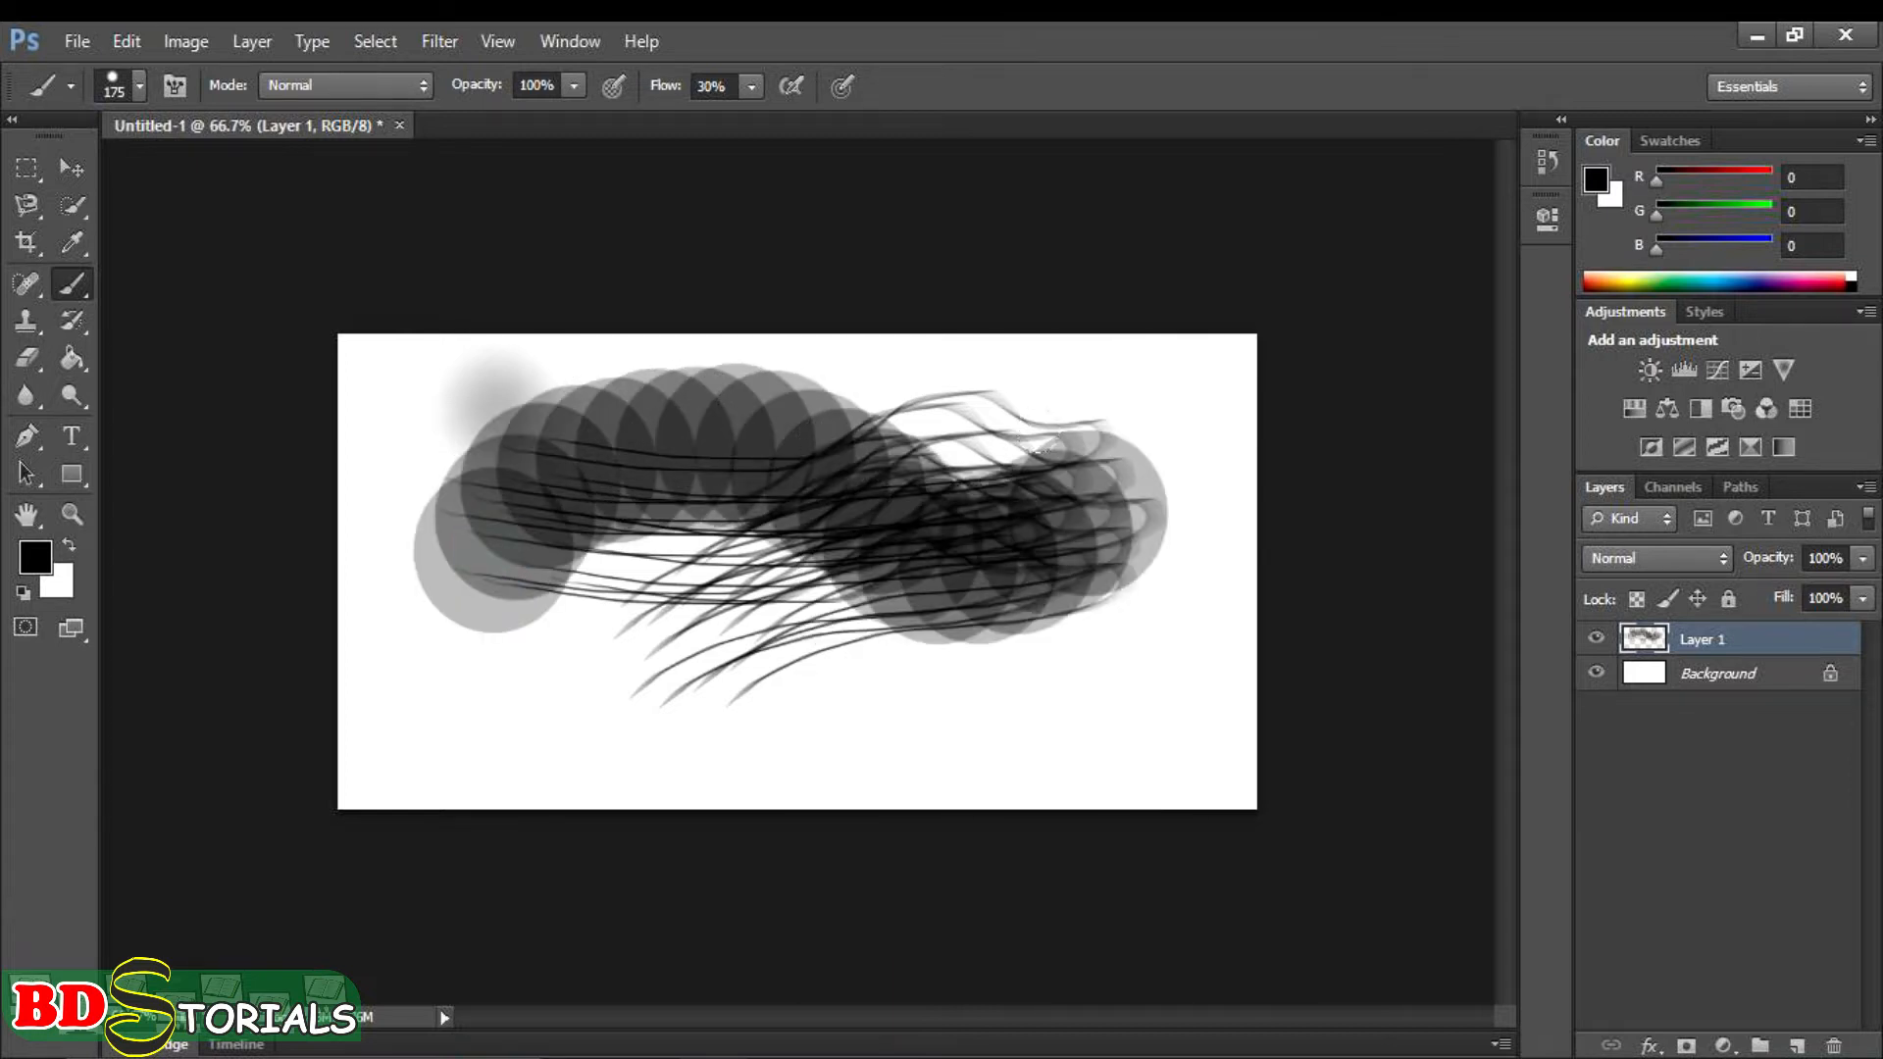
- Set the brush flow to 100% and undo all brush strokes on the layer
{"action": "left_click", "coordinate": [752, 86]}
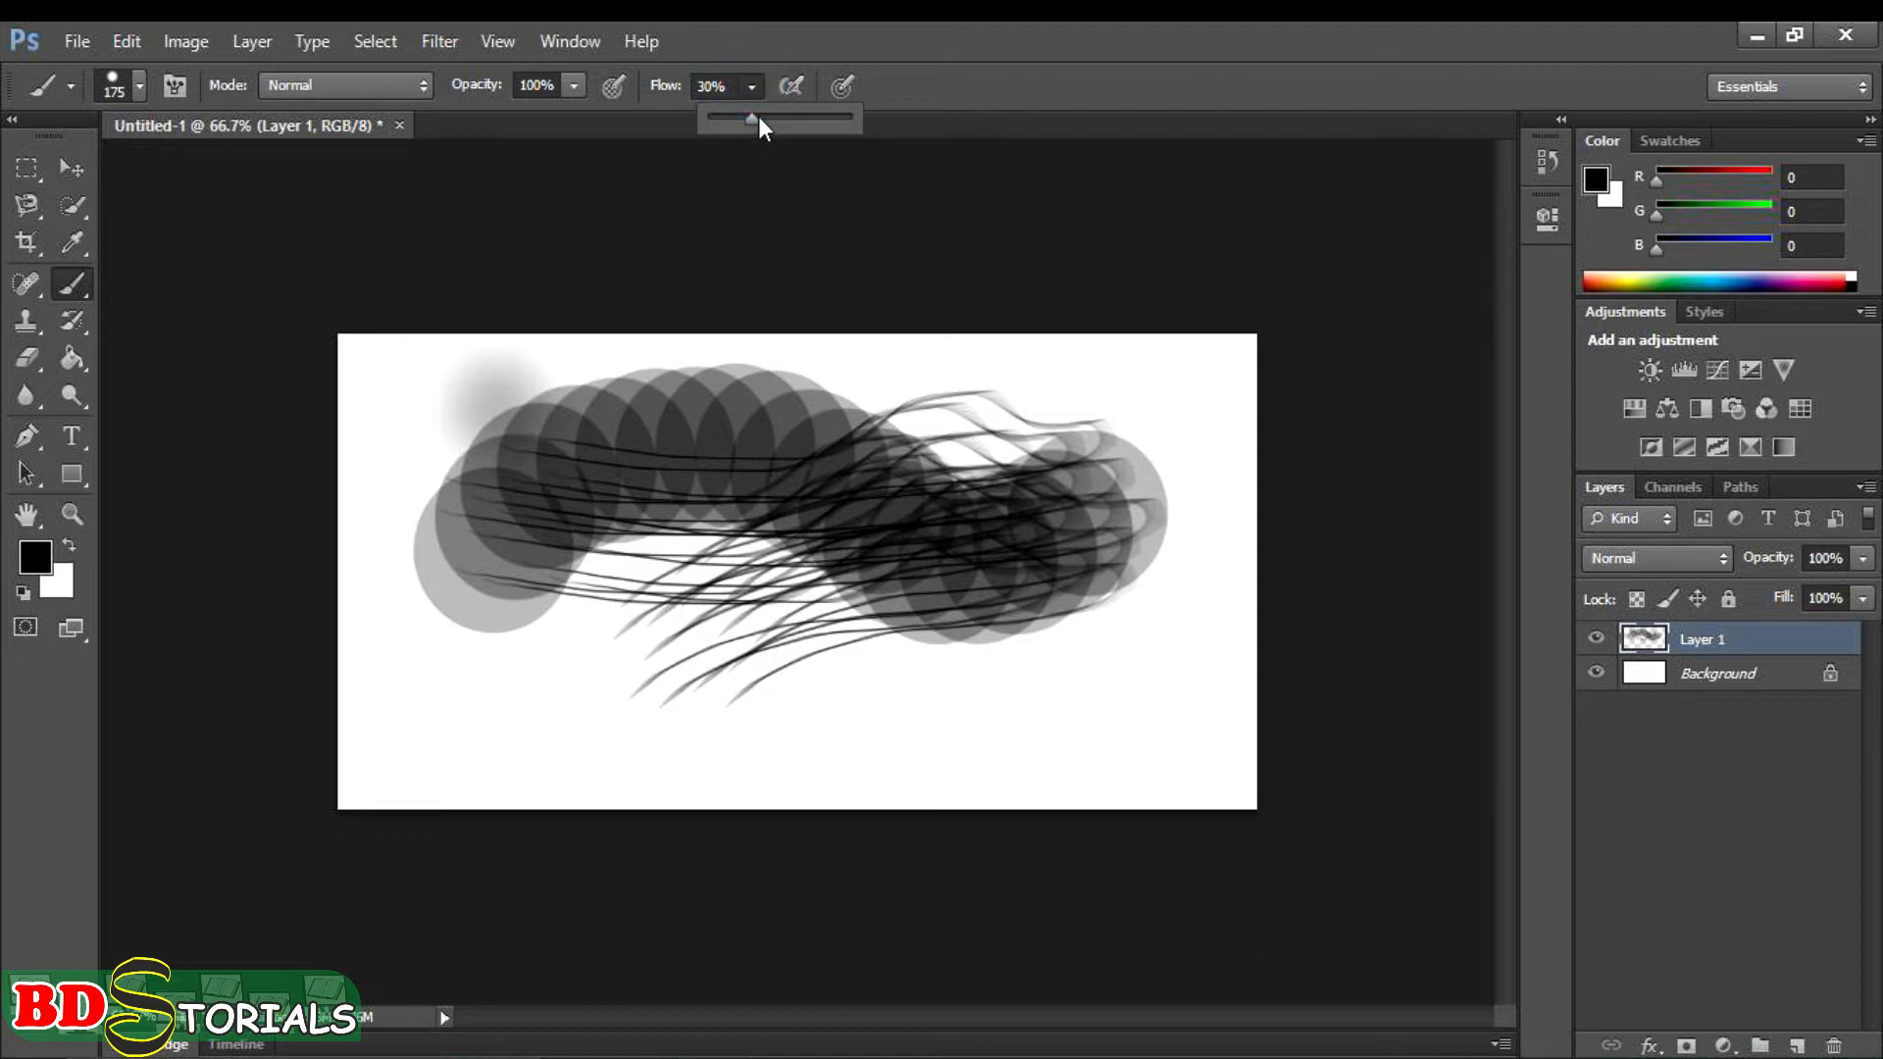
{"action": "left_click_drag", "start_coordinate": [747, 120], "coordinate": [851, 140]}
{"action": "key", "text": "ctrl+alt+z"}
{"action": "key", "text": "ctrl+alt+z"}
{"action": "key", "text": "ctrl+alt+z"}
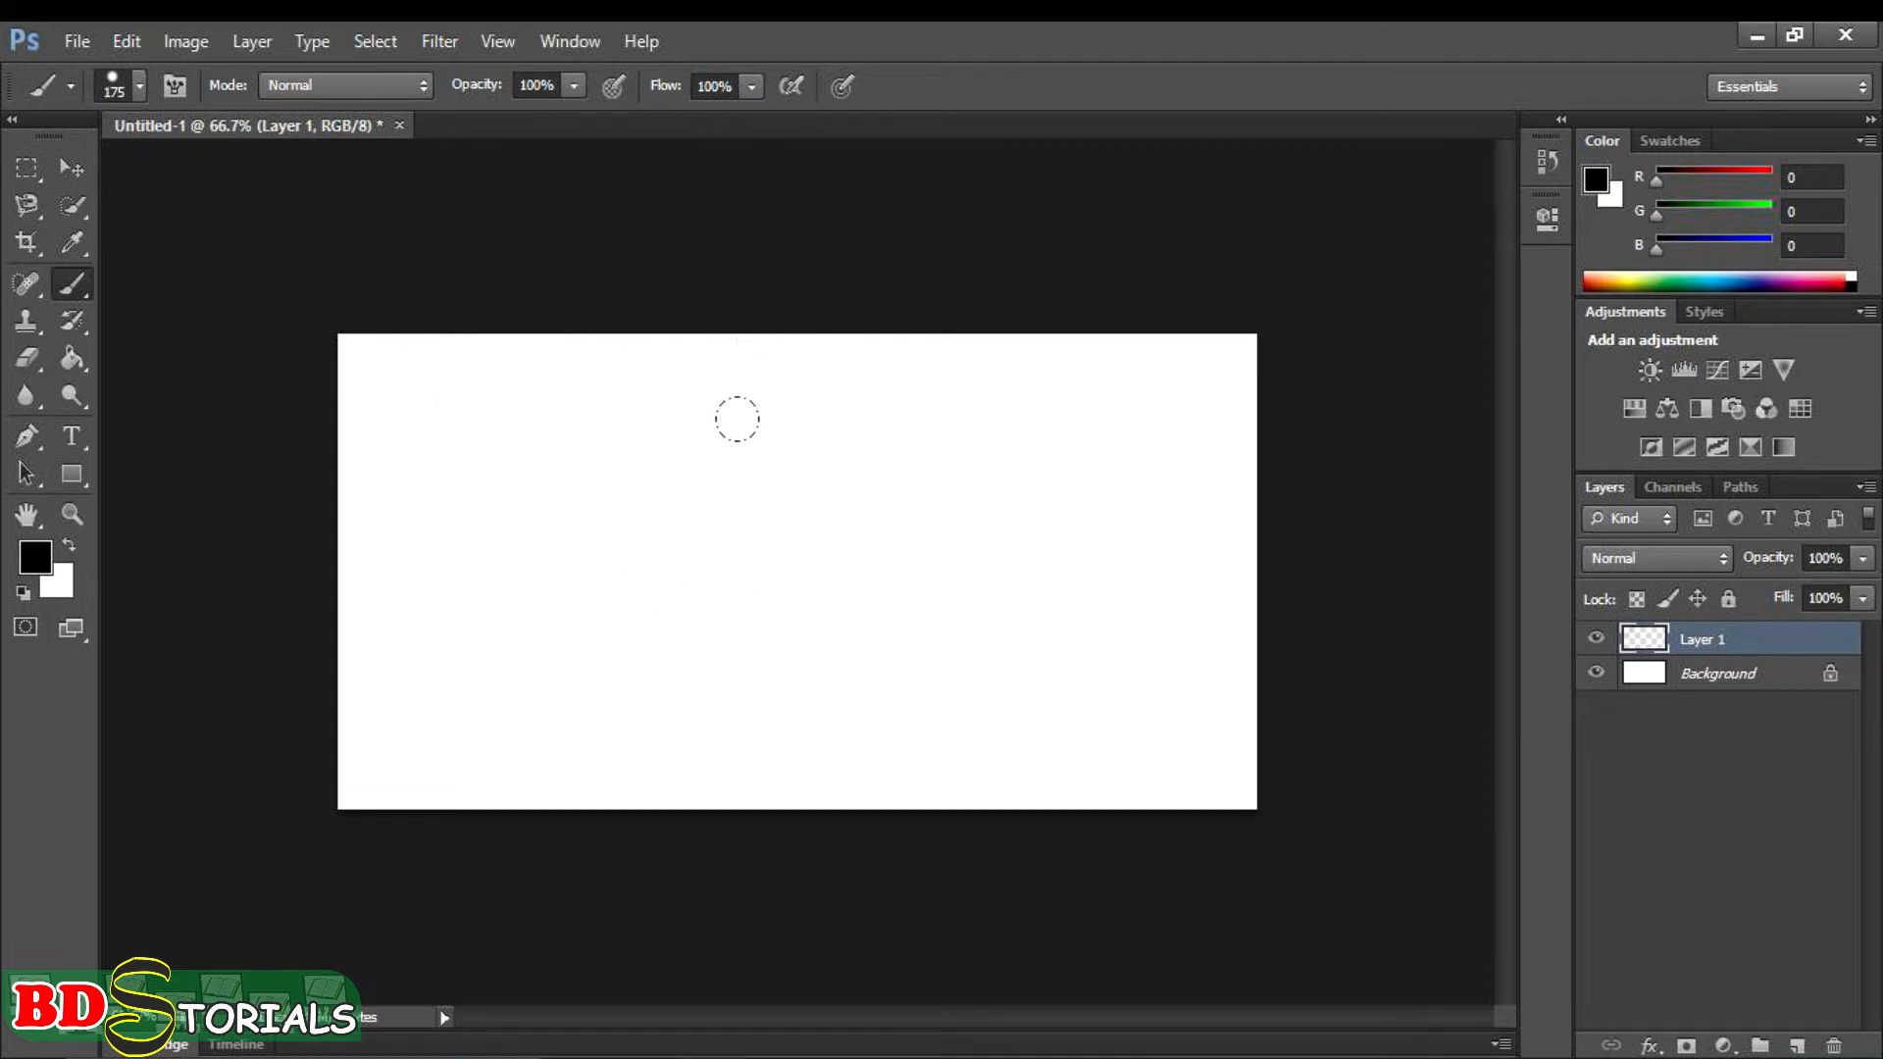
- Show the brush presets as small thumbnails and restore the Stroke Thumbnail view
{"action": "right_click", "coordinate": [824, 462]}
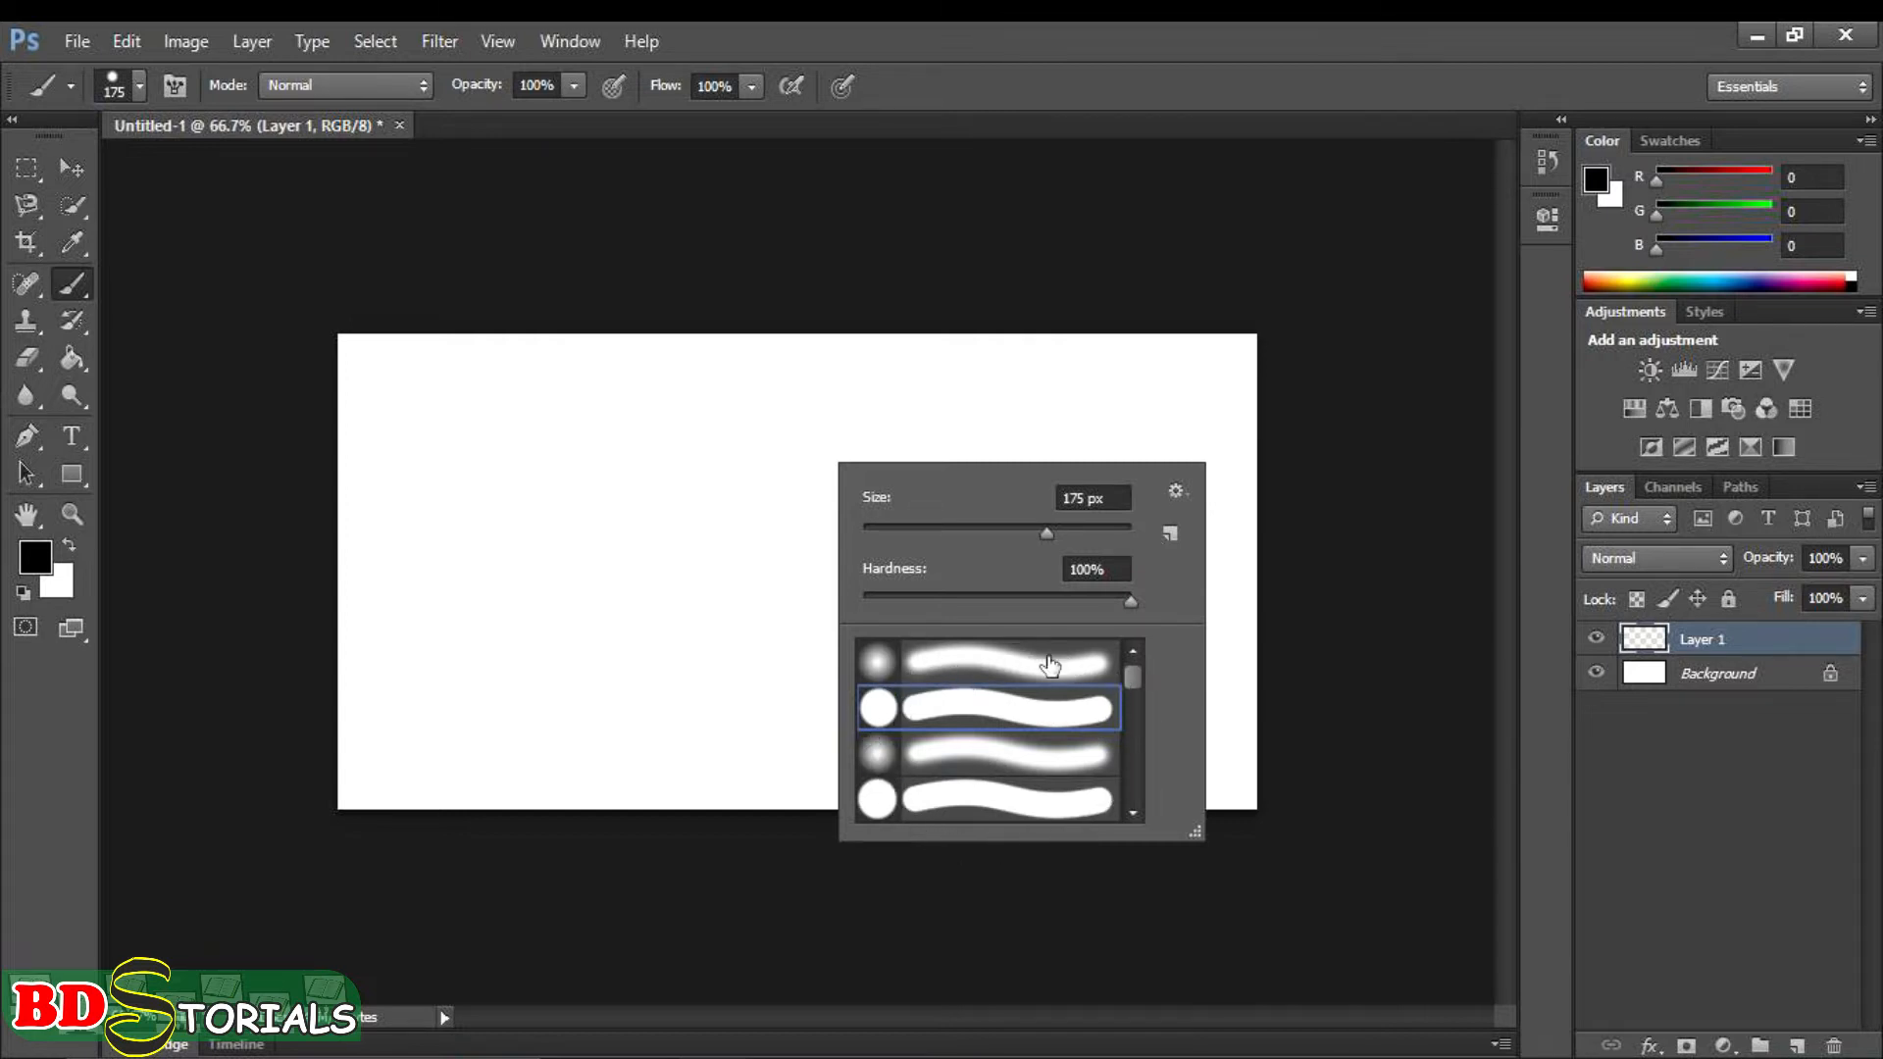
{"action": "left_click", "coordinate": [1175, 491]}
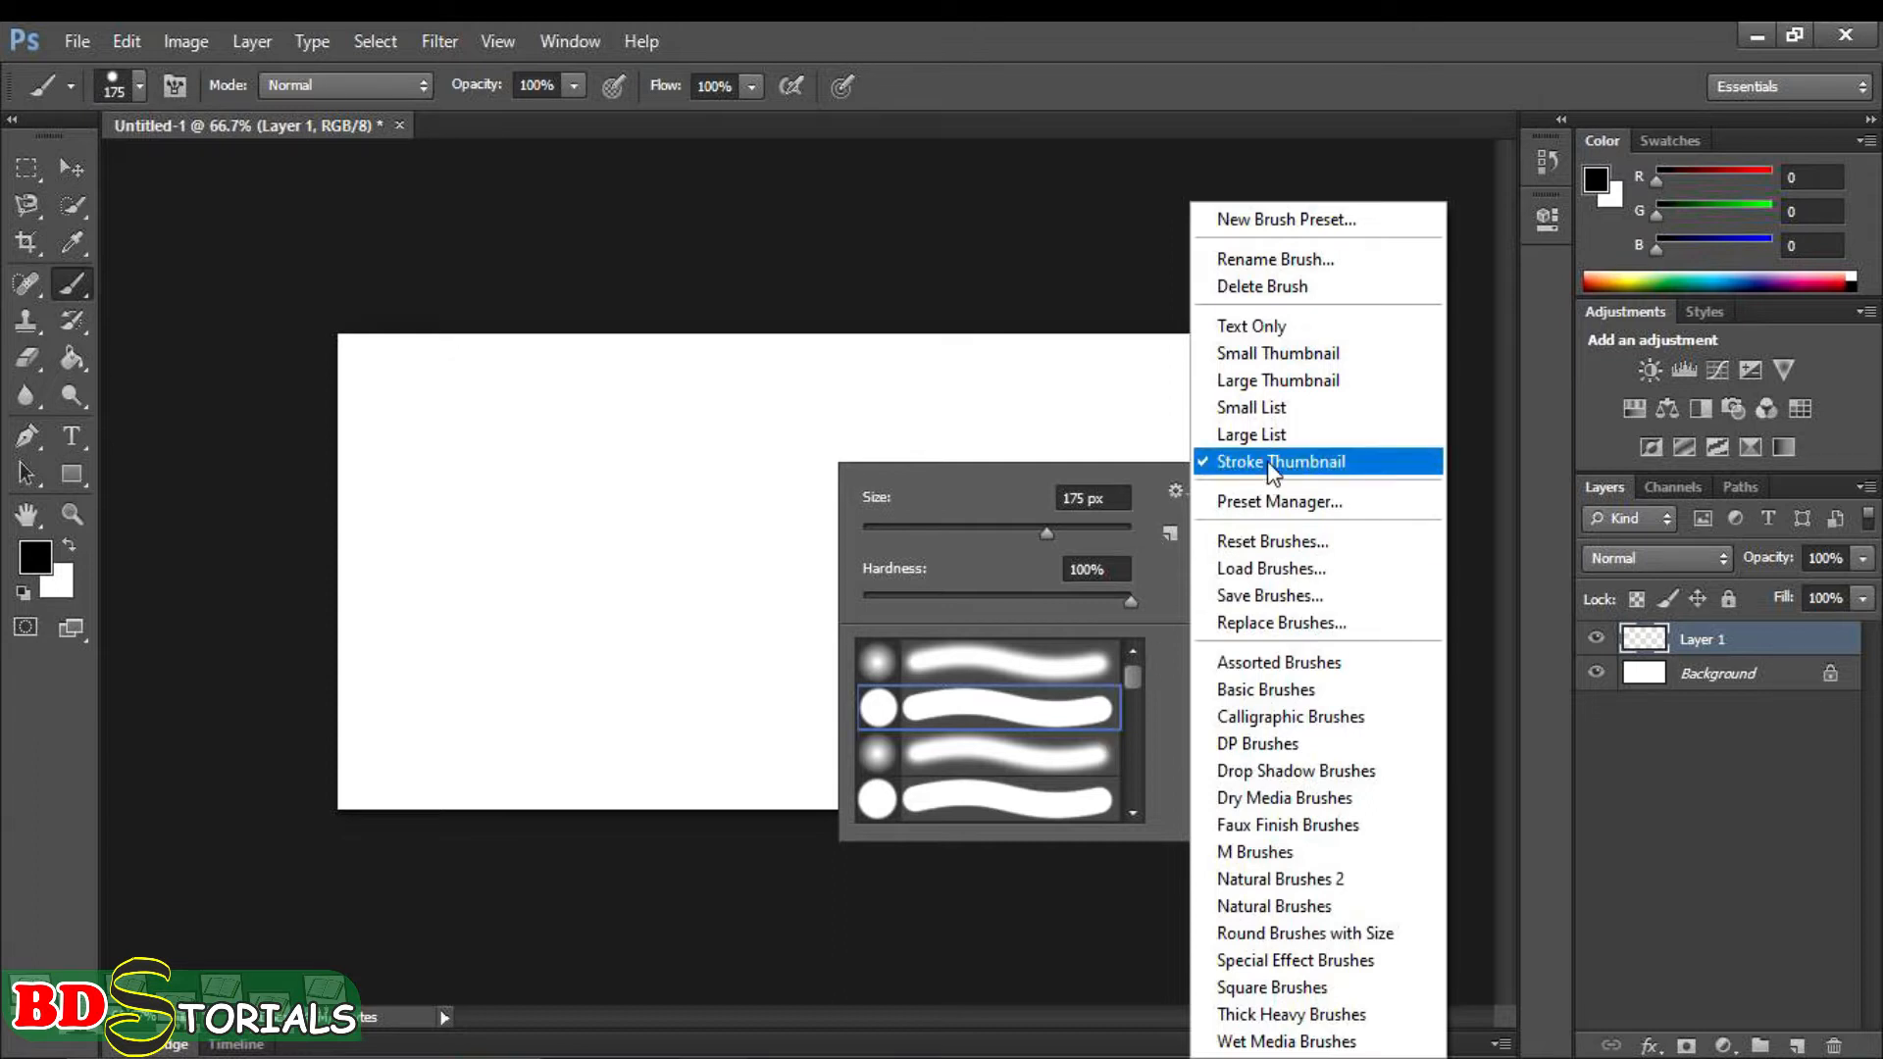
{"action": "left_click", "coordinate": [1264, 379]}
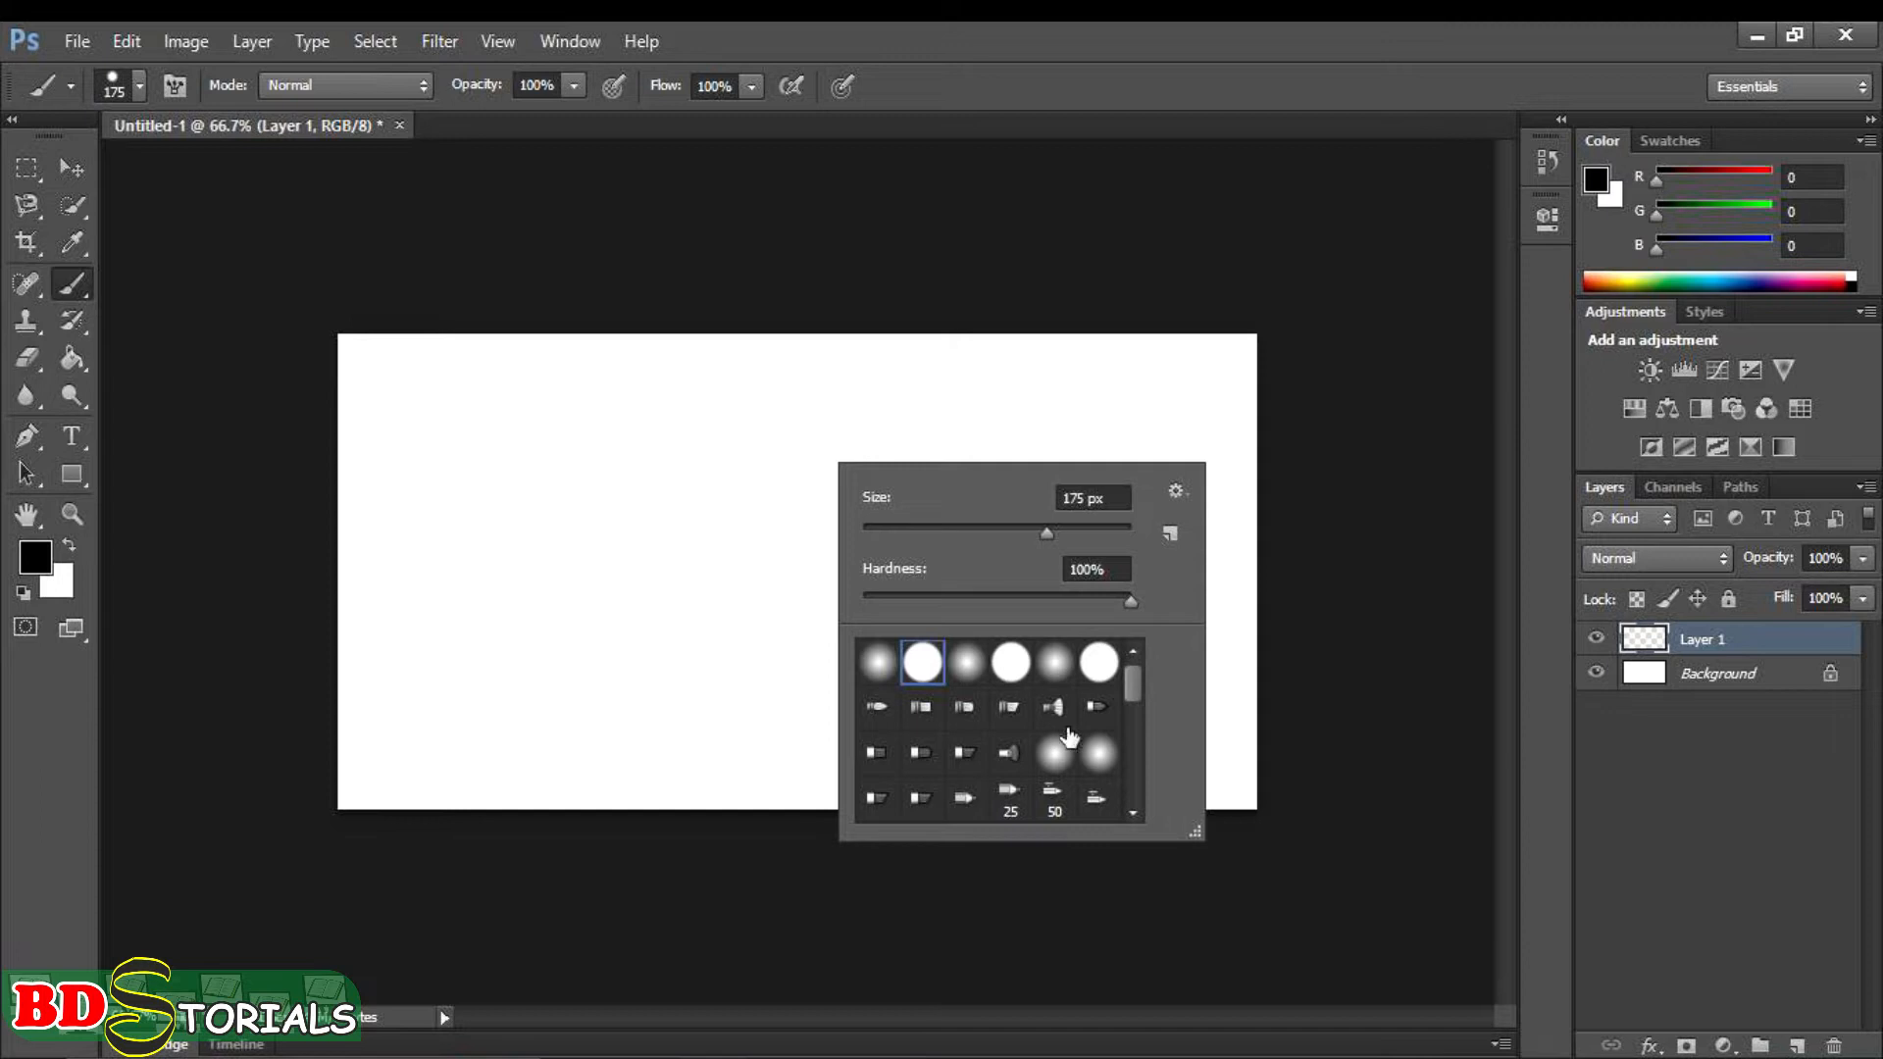
{"action": "left_click", "coordinate": [1177, 487]}
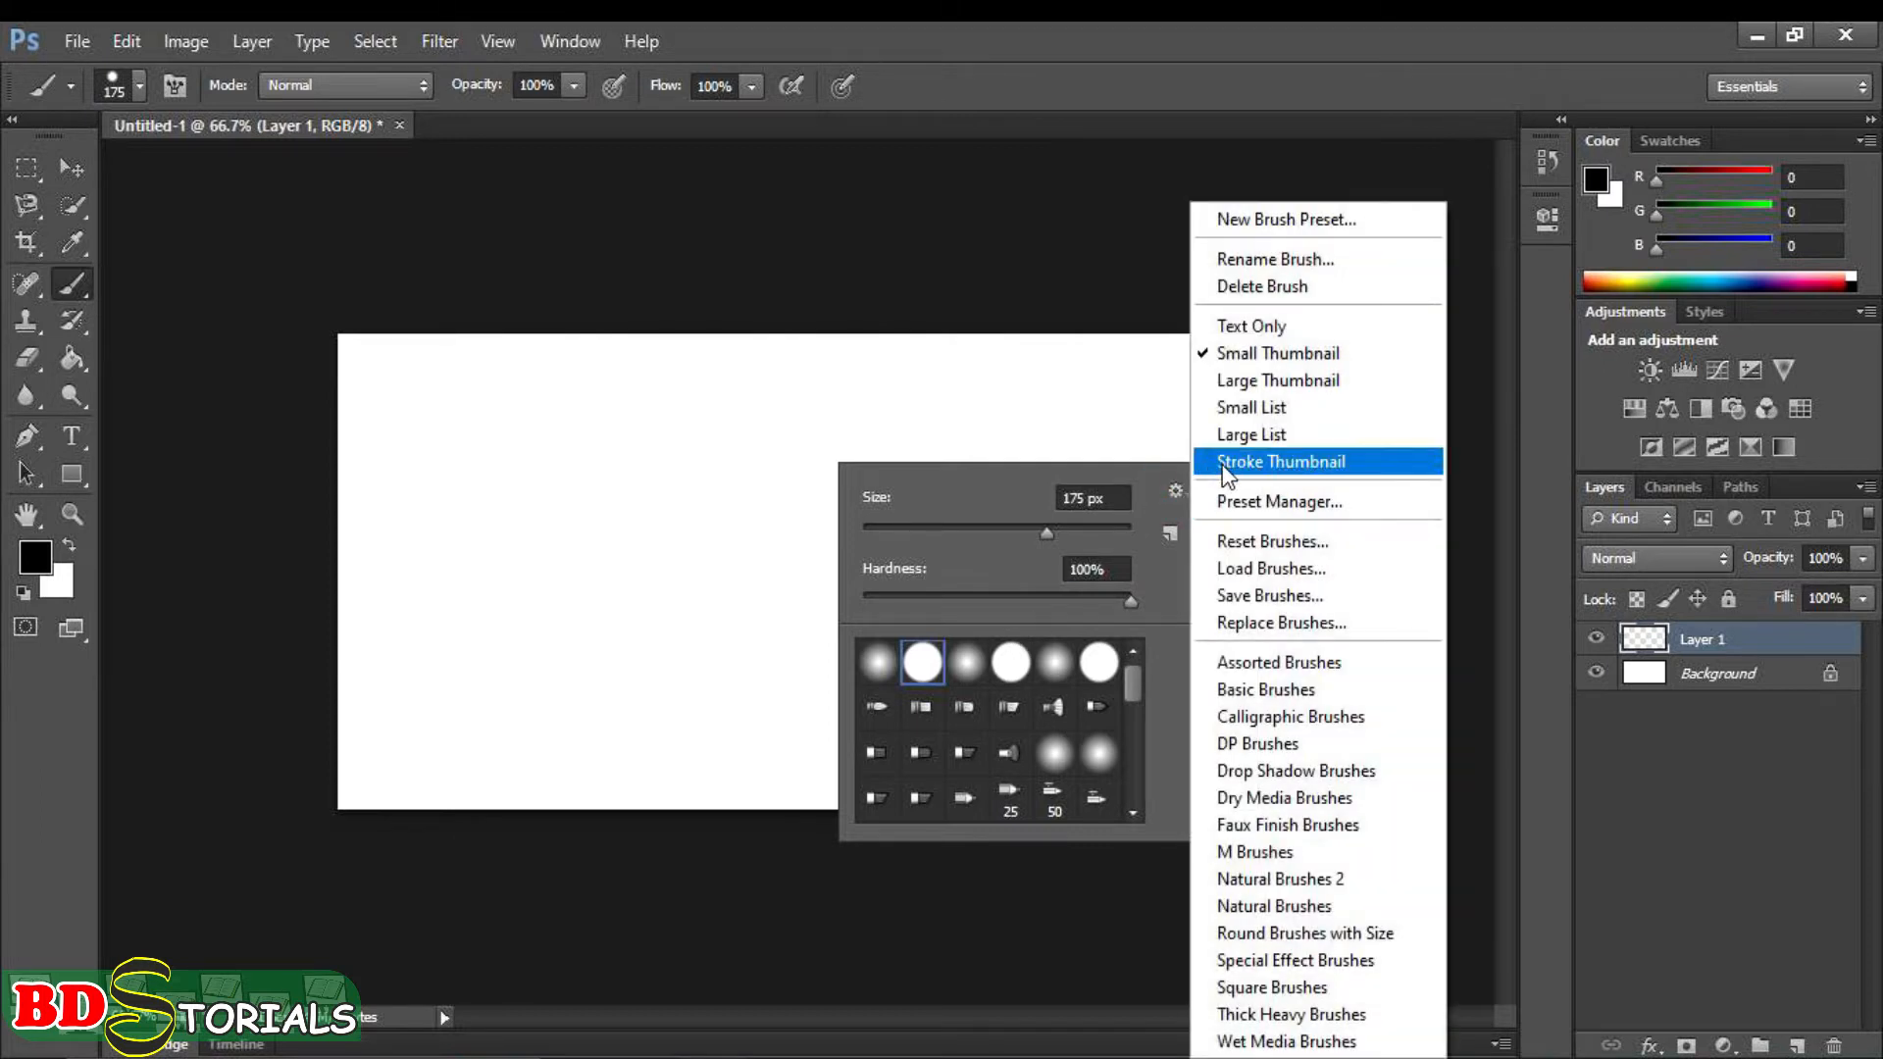
{"action": "left_click", "coordinate": [1226, 463]}
{"action": "scroll", "coordinate": [966, 736], "scroll_direction": "down", "scroll_amount": 2}
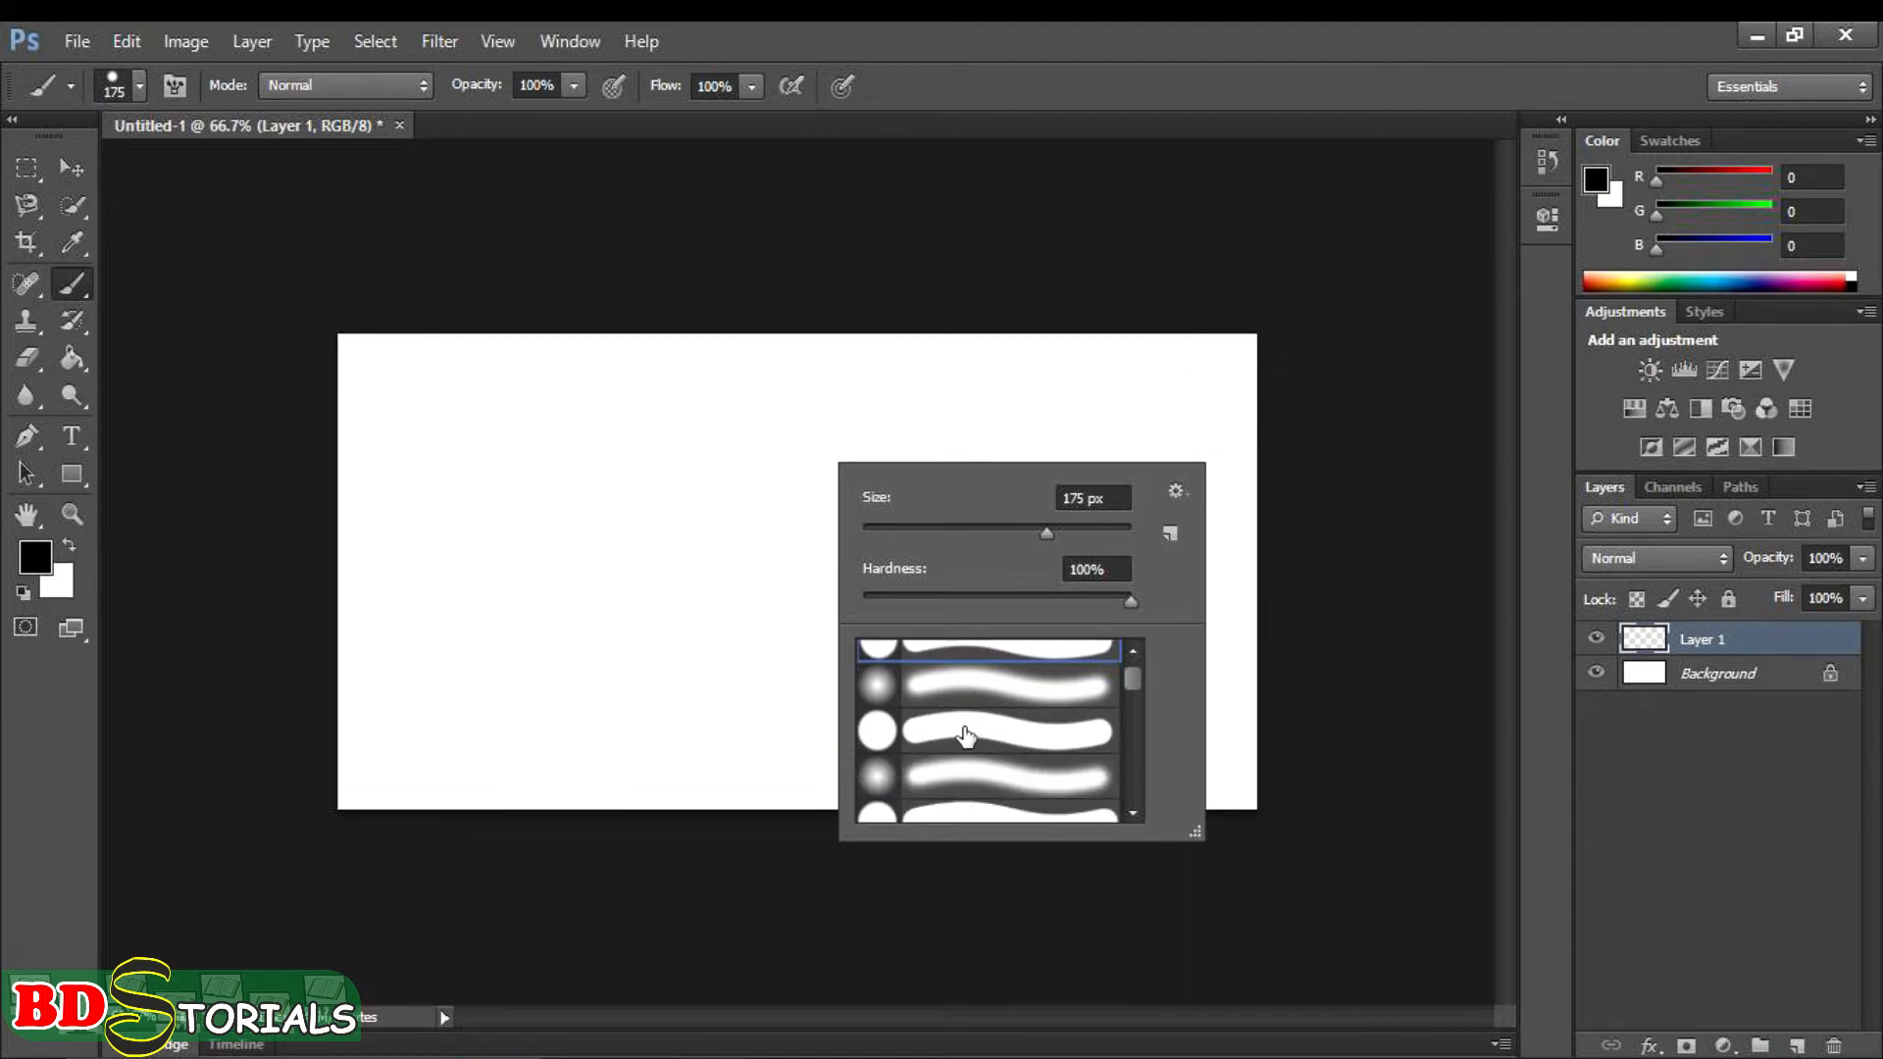
{"action": "scroll", "coordinate": [984, 782], "scroll_direction": "up", "scroll_amount": 1}
{"action": "scroll", "coordinate": [989, 785], "scroll_direction": "up", "scroll_amount": 1}
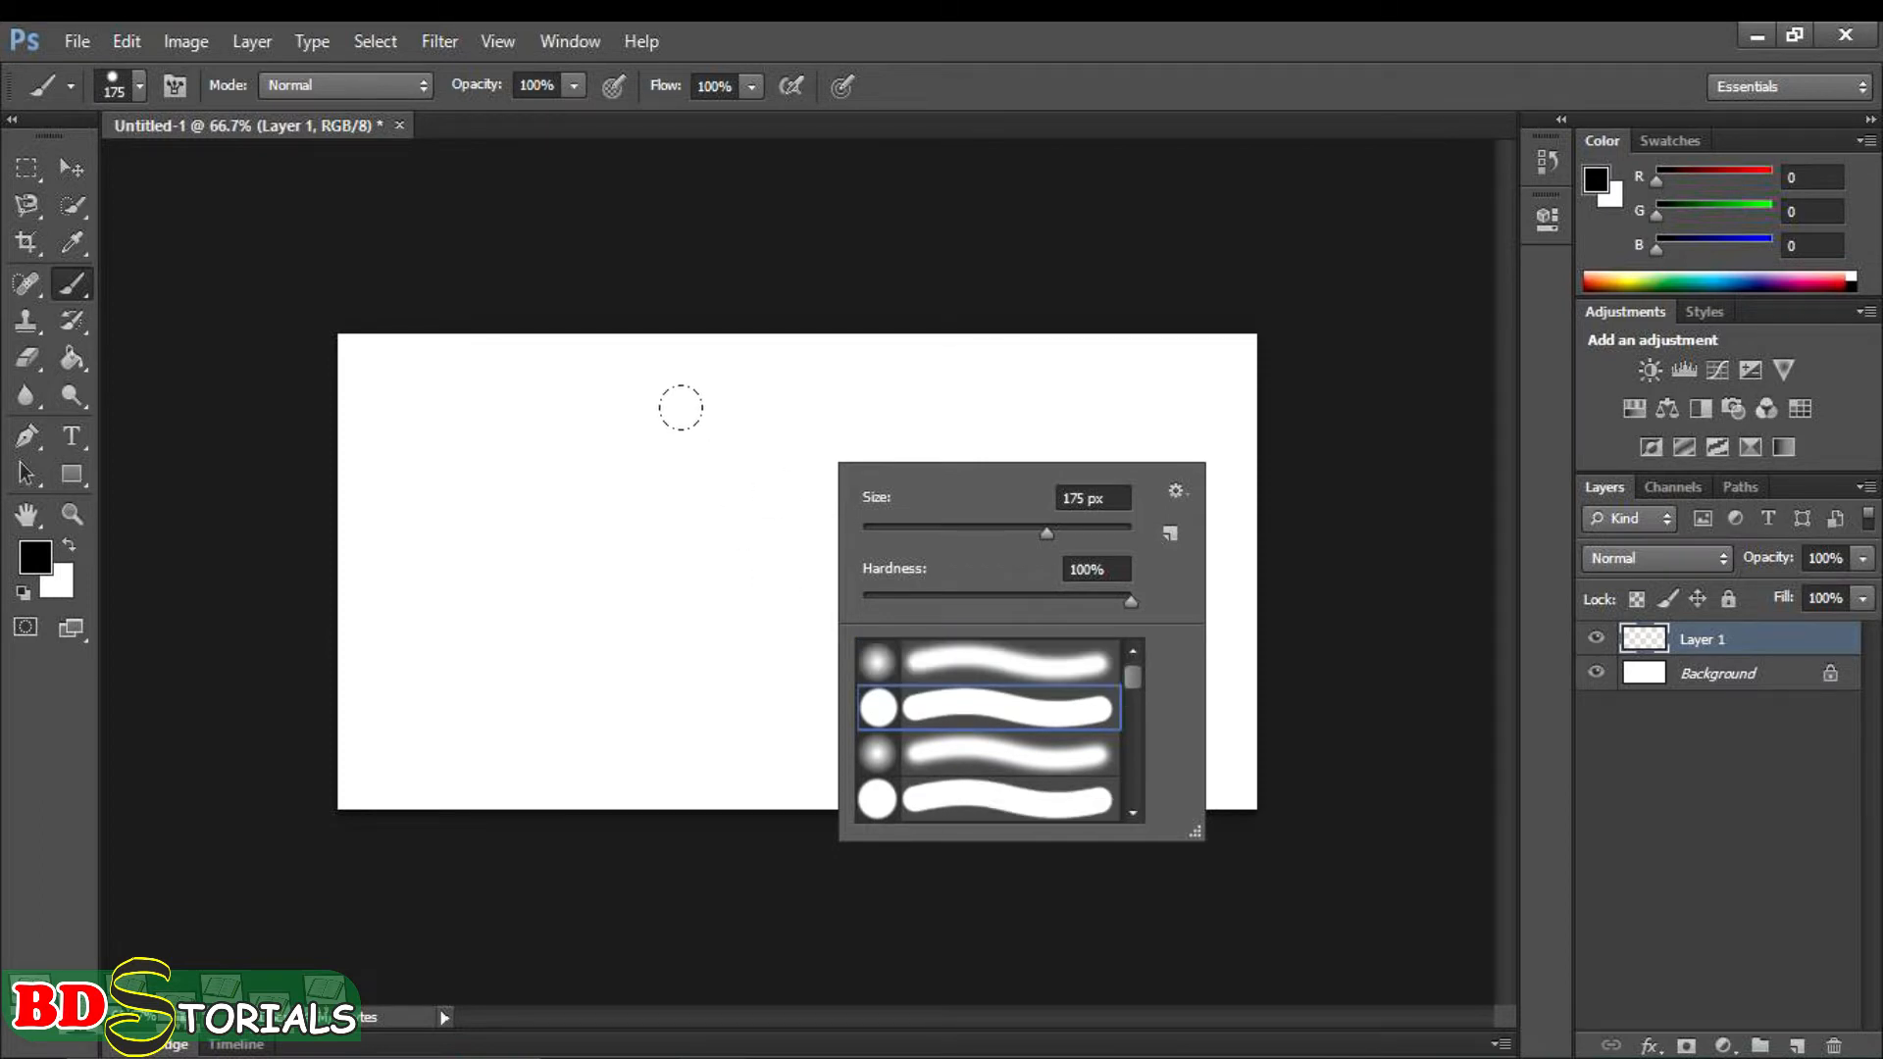
- Paint solid black strokes across the middle of the canvas with the hard round 175 px brush
{"action": "left_click", "coordinate": [723, 459]}
{"action": "mouse_move", "coordinate": [579, 458]}
{"action": "left_mouse_down"}
{"action": "mouse_move", "coordinate": [979, 449]}
{"action": "mouse_move", "coordinate": [974, 514]}
{"action": "mouse_move", "coordinate": [793, 598]}
{"action": "mouse_move", "coordinate": [788, 618]}
{"action": "mouse_move", "coordinate": [1010, 627]}
{"action": "left_mouse_up"}
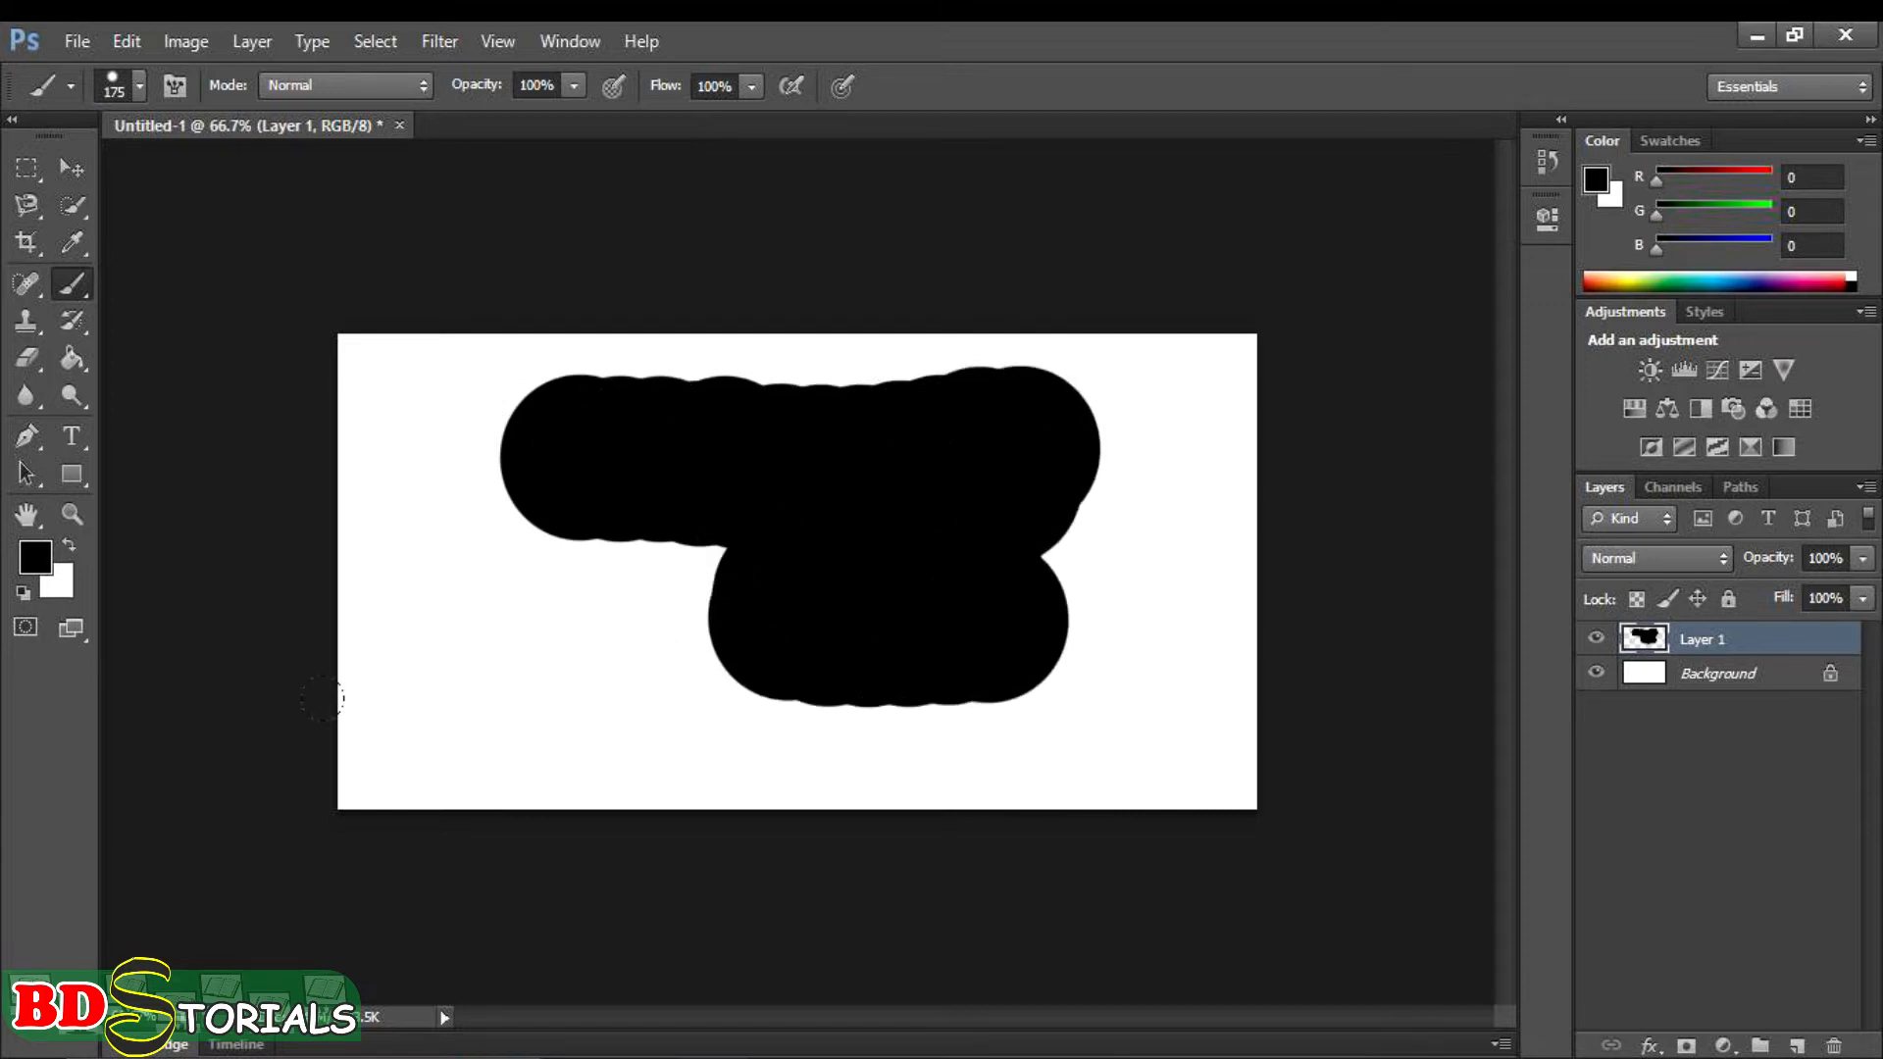
- Set the brush hardness to 0% and paint a vertical soft-edged stroke at the right end of the hard strokes
{"action": "right_click", "coordinate": [813, 474]}
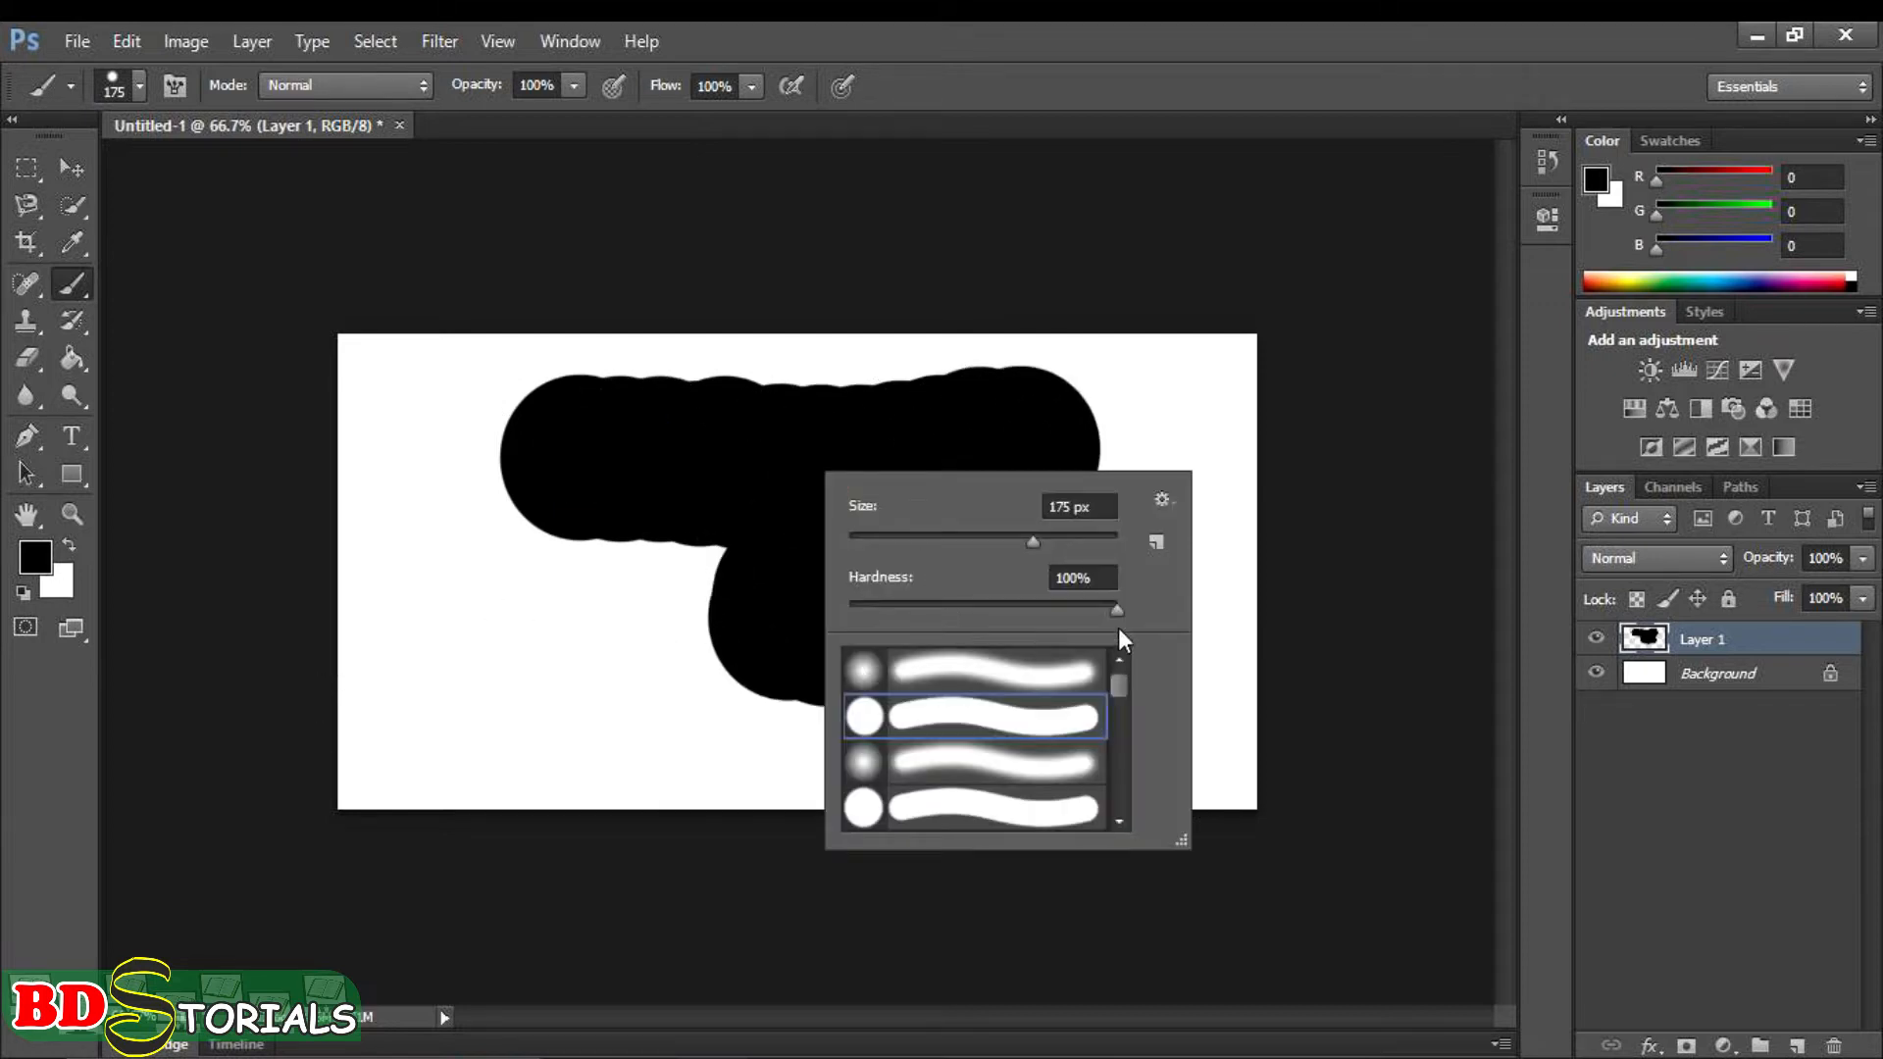
{"action": "left_click_drag", "start_coordinate": [1120, 609], "coordinate": [855, 607]}
{"action": "left_click", "coordinate": [1098, 412]}
{"action": "mouse_move", "coordinate": [1098, 412]}
{"action": "left_mouse_down"}
{"action": "mouse_move", "coordinate": [1130, 461]}
{"action": "mouse_move", "coordinate": [1119, 707]}
{"action": "left_mouse_up"}
{"action": "mouse_move", "coordinate": [1066, 649]}
{"action": "left_mouse_down"}
{"action": "mouse_move", "coordinate": [1064, 473]}
{"action": "mouse_move", "coordinate": [1157, 471]}
{"action": "mouse_move", "coordinate": [1147, 441]}
{"action": "left_mouse_up"}
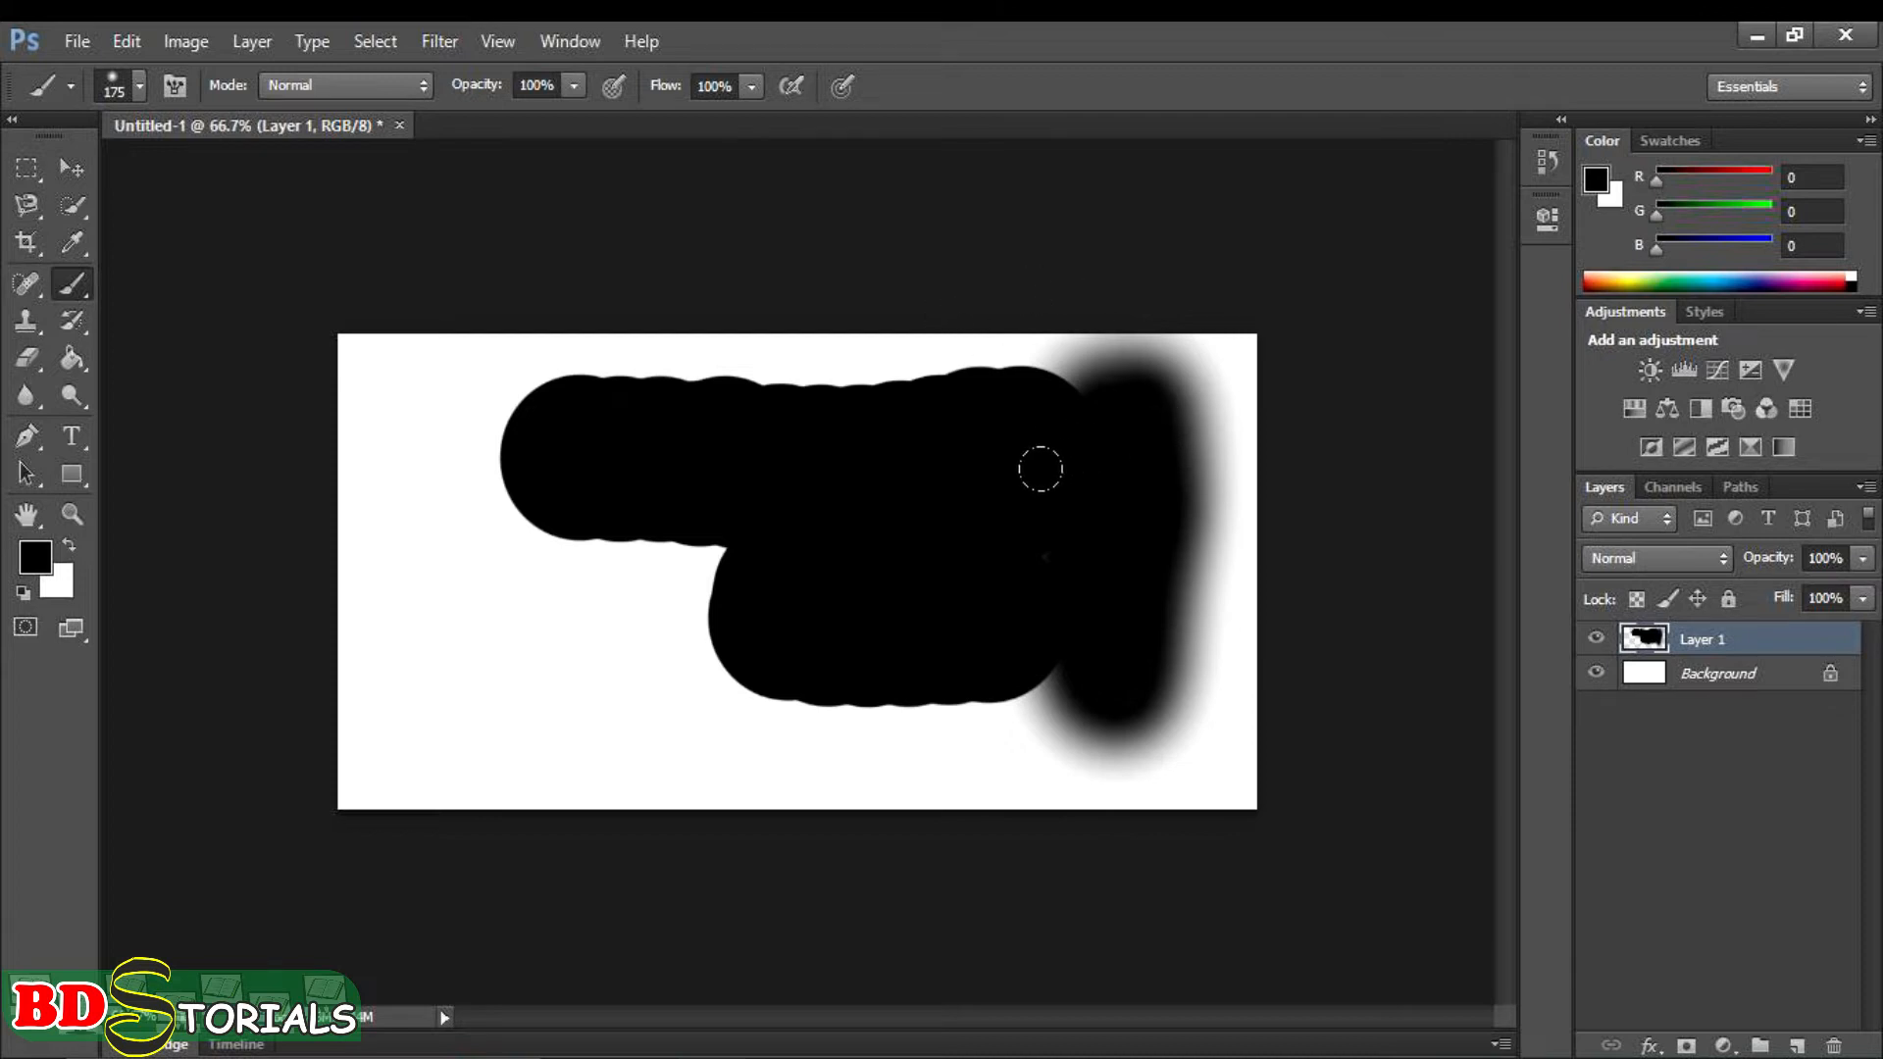
- Undo the hard-edged and soft-edged strokes to leave the layer blank
{"action": "key", "text": "ctrl+alt+z"}
{"action": "key", "text": "ctrl+alt+z"}
{"action": "key", "text": "ctrl+alt+z"}
{"action": "key", "text": "ctrl+alt+z"}
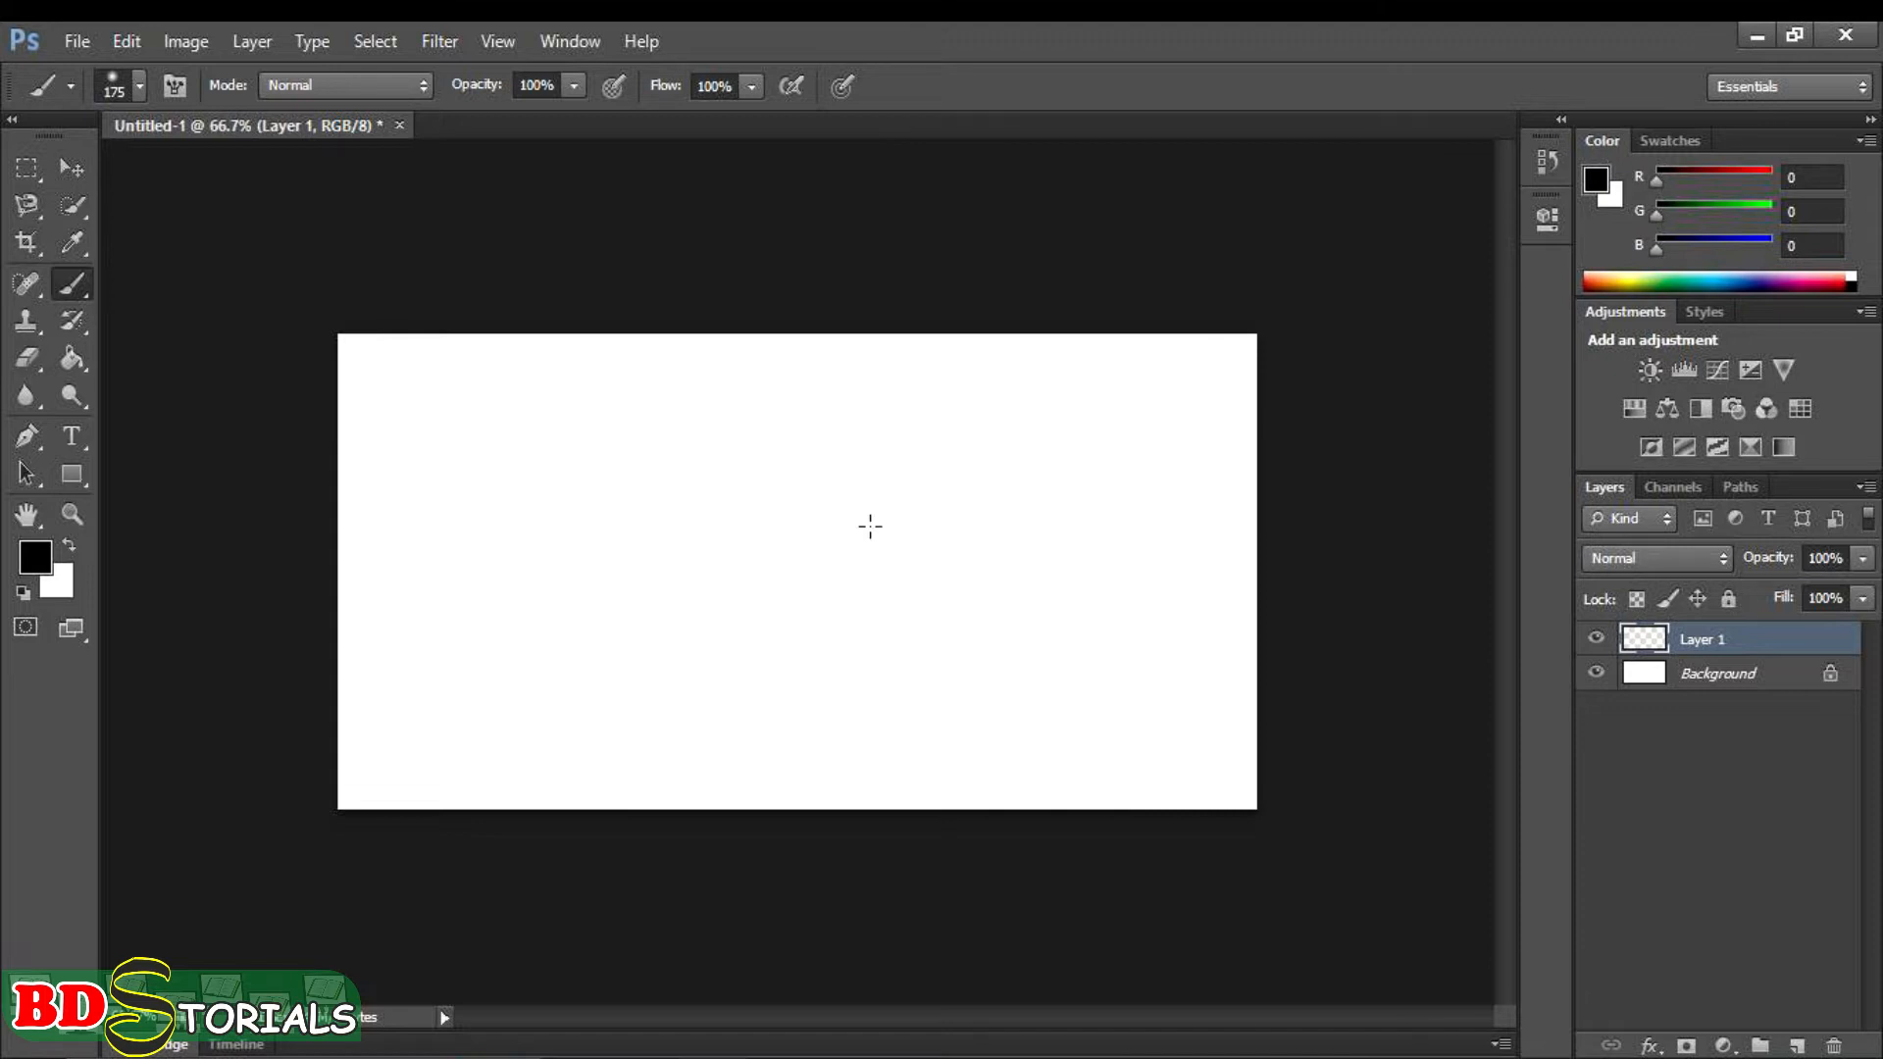
- Paint two soft black strokes near the middle of the canvas and undo both
{"action": "mouse_move", "coordinate": [706, 425]}
{"action": "left_mouse_down"}
{"action": "mouse_move", "coordinate": [846, 427]}
{"action": "mouse_move", "coordinate": [942, 505]}
{"action": "left_mouse_up"}
{"action": "left_click_drag", "start_coordinate": [765, 526], "coordinate": [730, 558]}
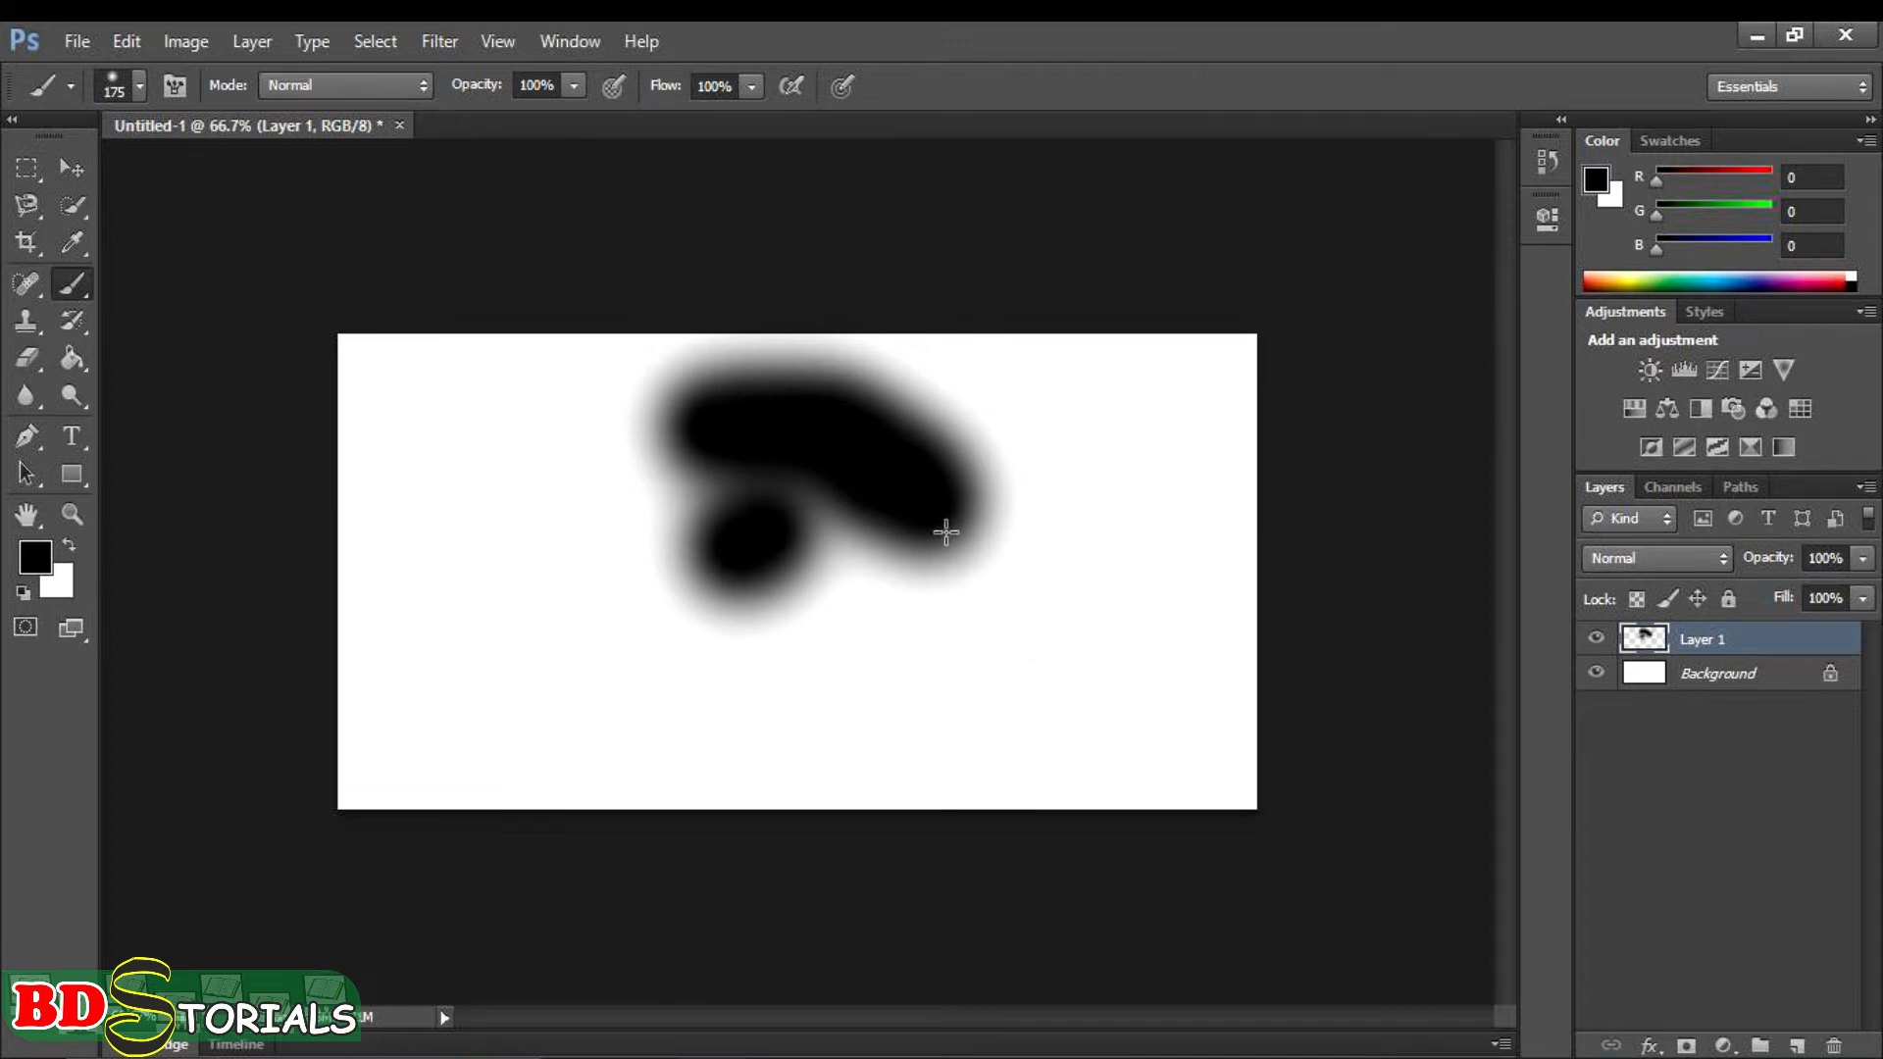
{"action": "key", "text": "alt"}
{"action": "key", "text": "ctrl+alt+z"}
{"action": "key", "text": "ctrl+alt+z"}
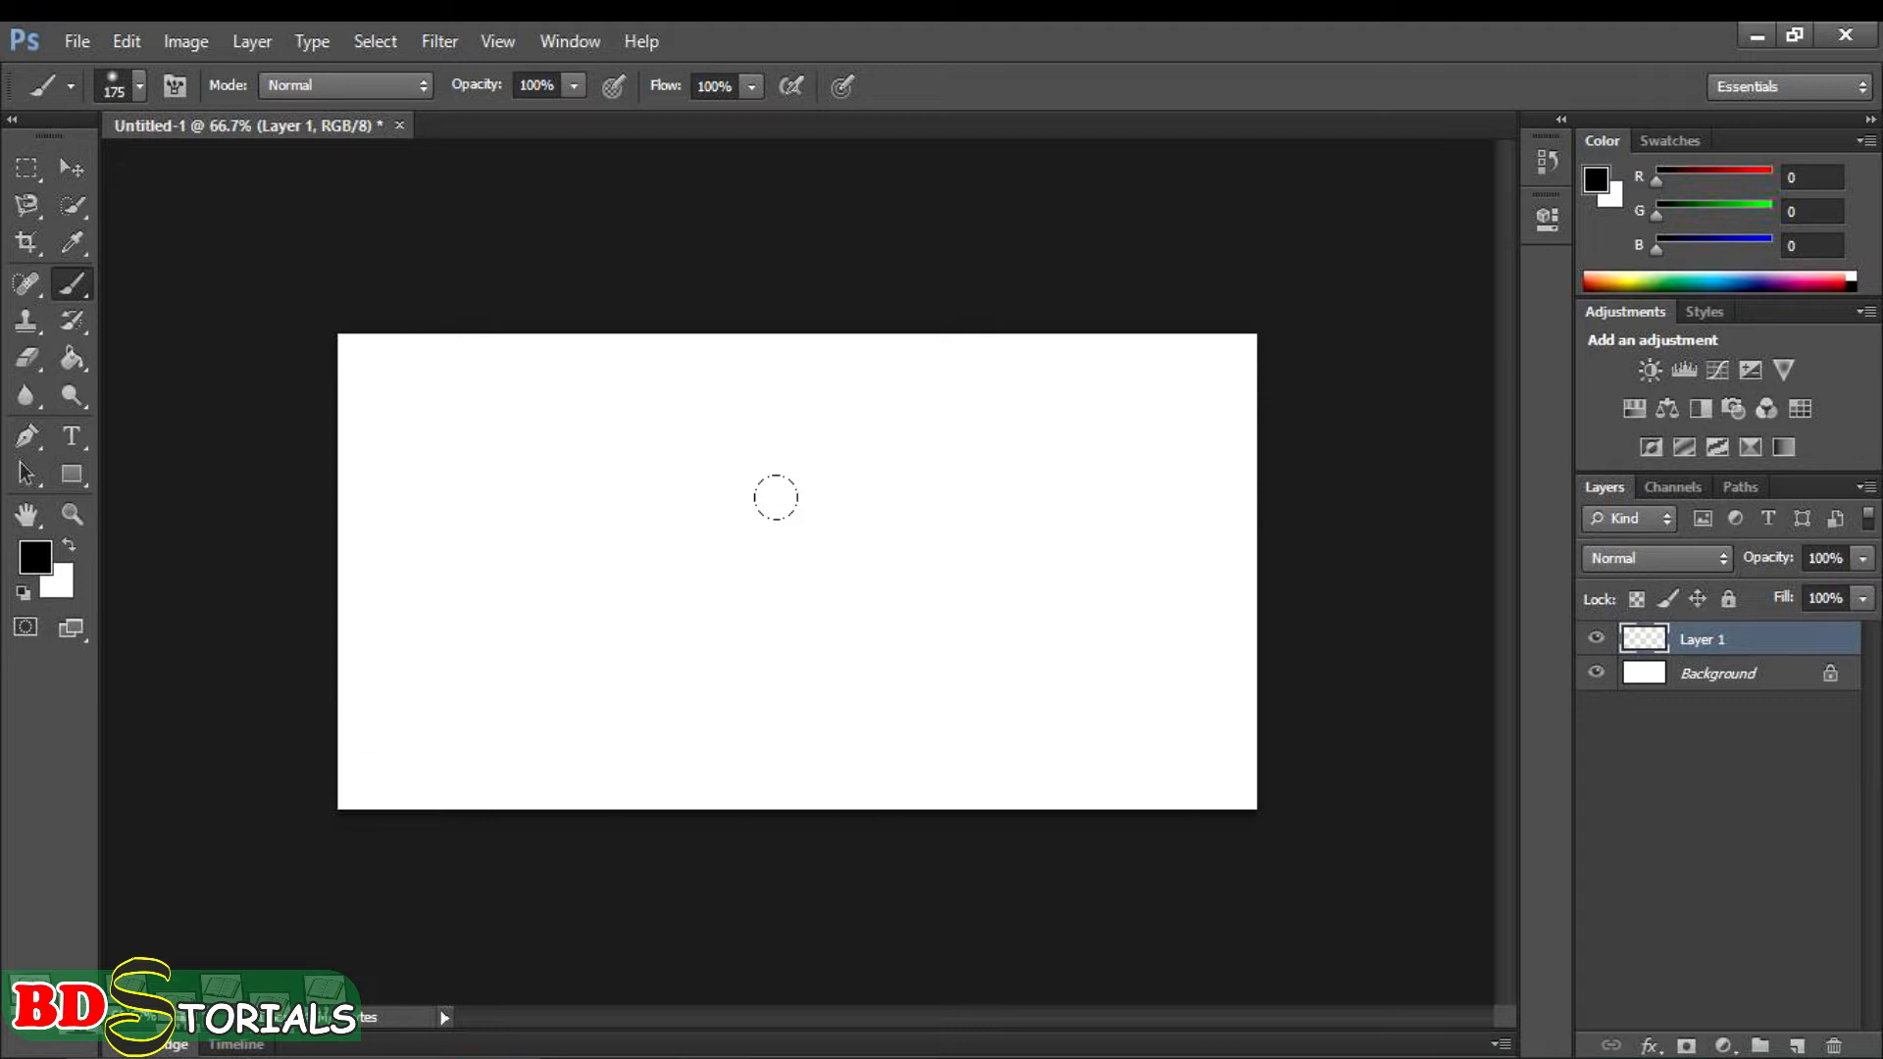
- Shrink the brush by three size increments and enlarge it again by three
{"action": "key", "text": "bracketleft"}
{"action": "key", "text": "bracketleft"}
{"action": "key", "text": "bracketleft"}
{"action": "key", "text": "bracketleft"}
{"action": "key", "text": "bracketright"}
{"action": "key", "text": "bracketright"}
{"action": "key", "text": "bracketright"}
{"action": "key", "text": "bracketright"}
- Resize the soft round brush interactively on the canvas to a diameter of 202 px
{"action": "right_click", "coordinate": [728, 508], "text": "alt"}
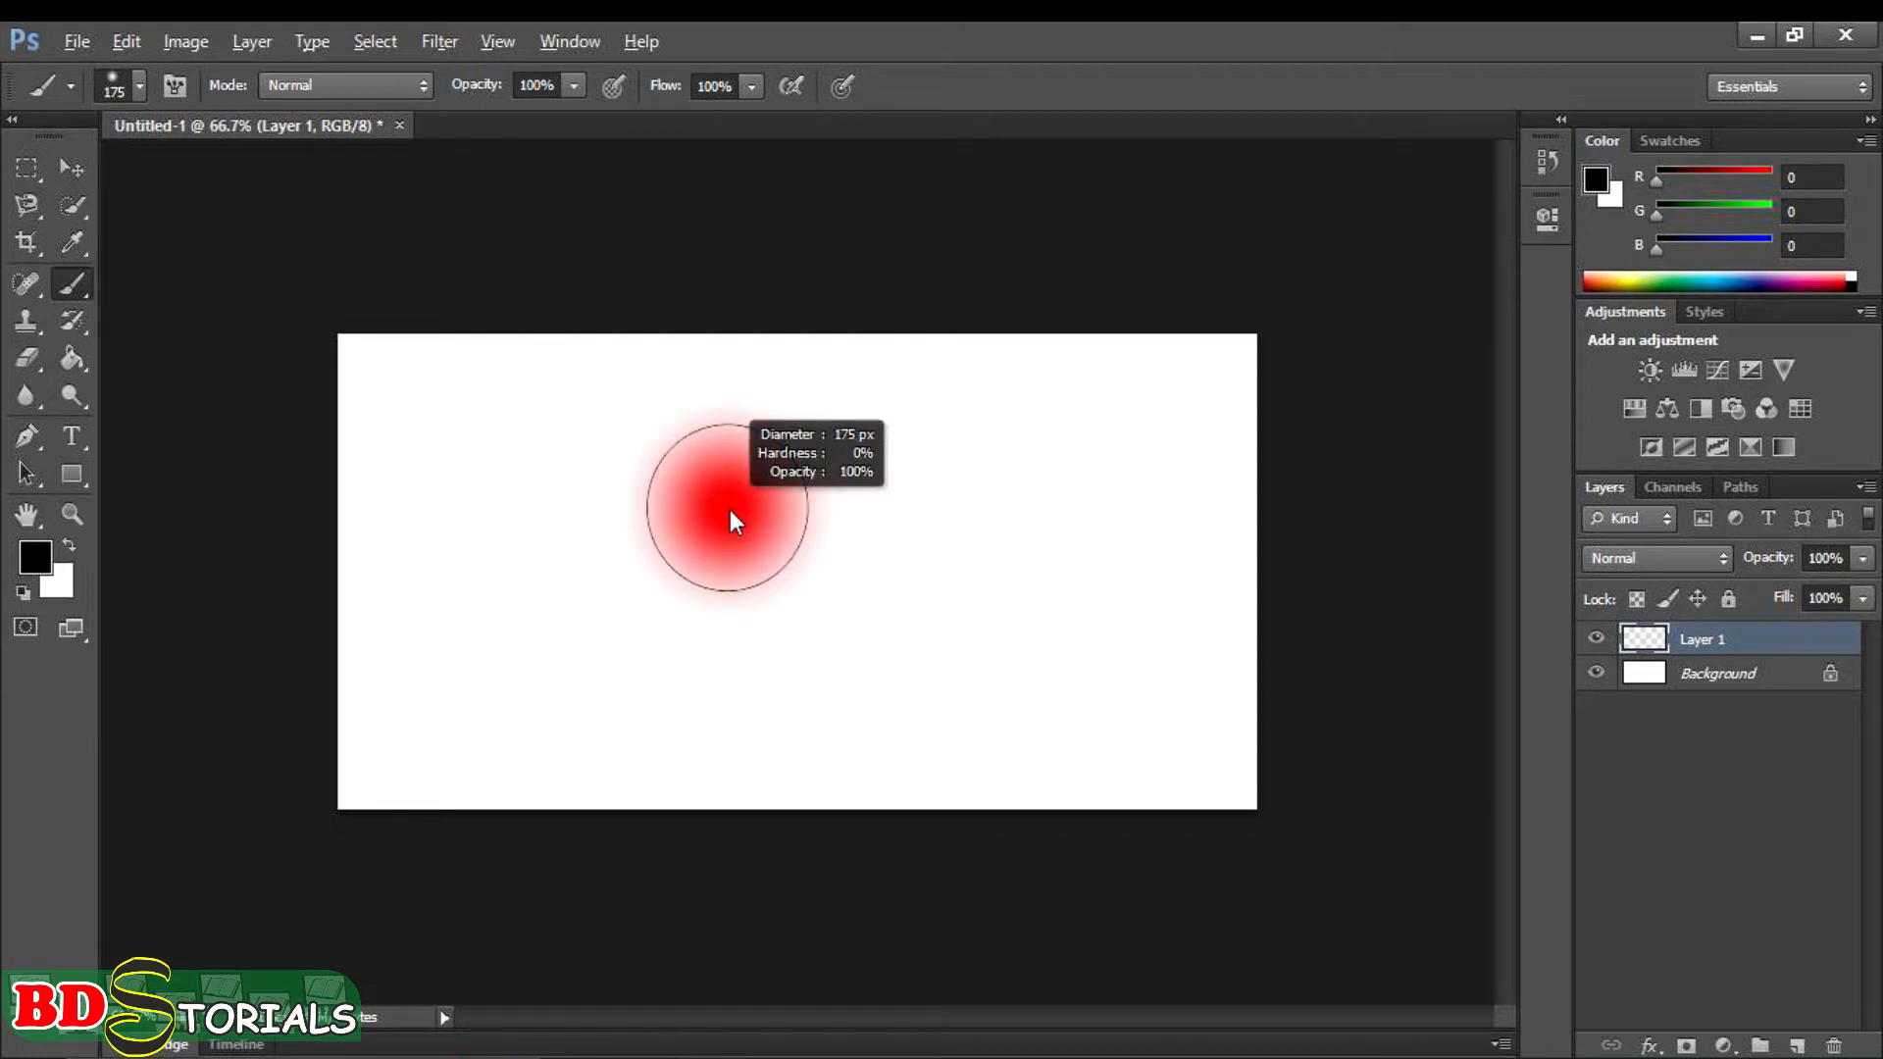
{"action": "mouse_move", "coordinate": [730, 510]}
{"action": "left_mouse_down"}
{"action": "mouse_move", "coordinate": [938, 526]}
{"action": "mouse_move", "coordinate": [675, 545]}
{"action": "mouse_move", "coordinate": [738, 545]}
{"action": "left_mouse_up"}
{"action": "right_click", "coordinate": [833, 434]}
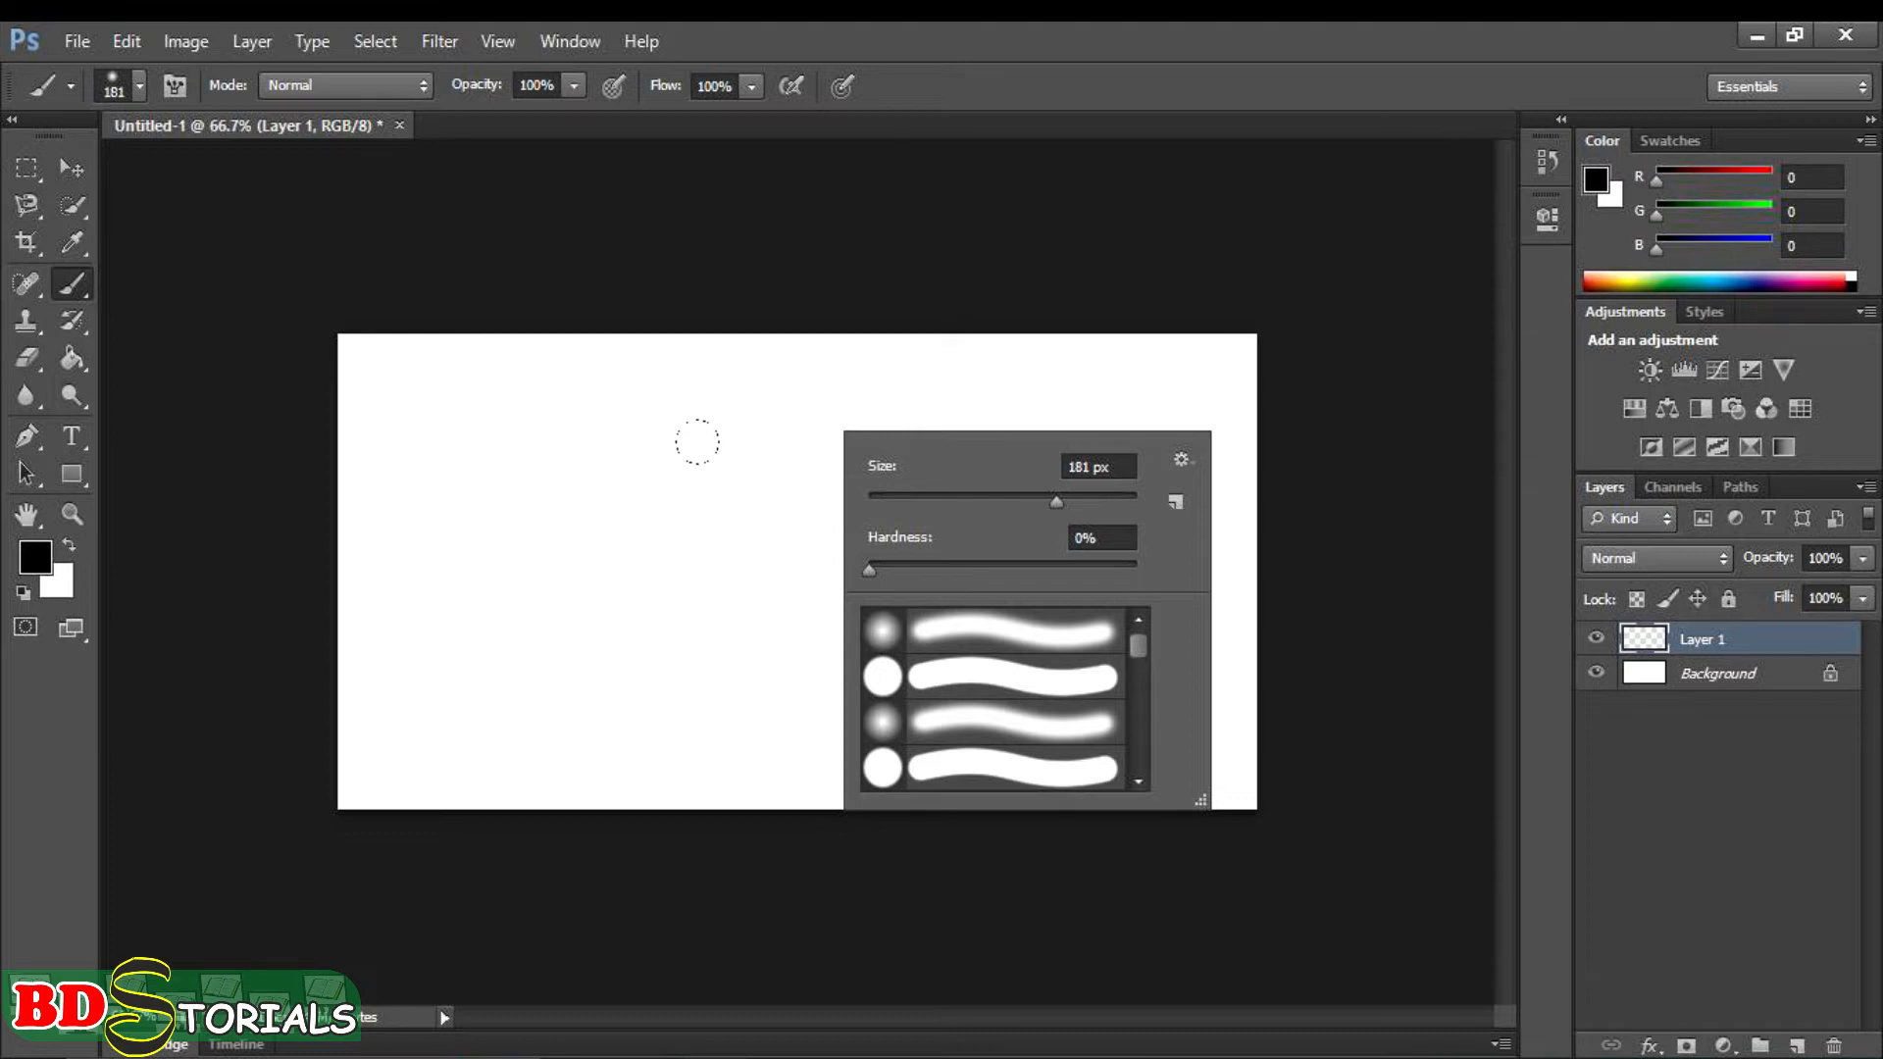
{"action": "right_click", "coordinate": [667, 436]}
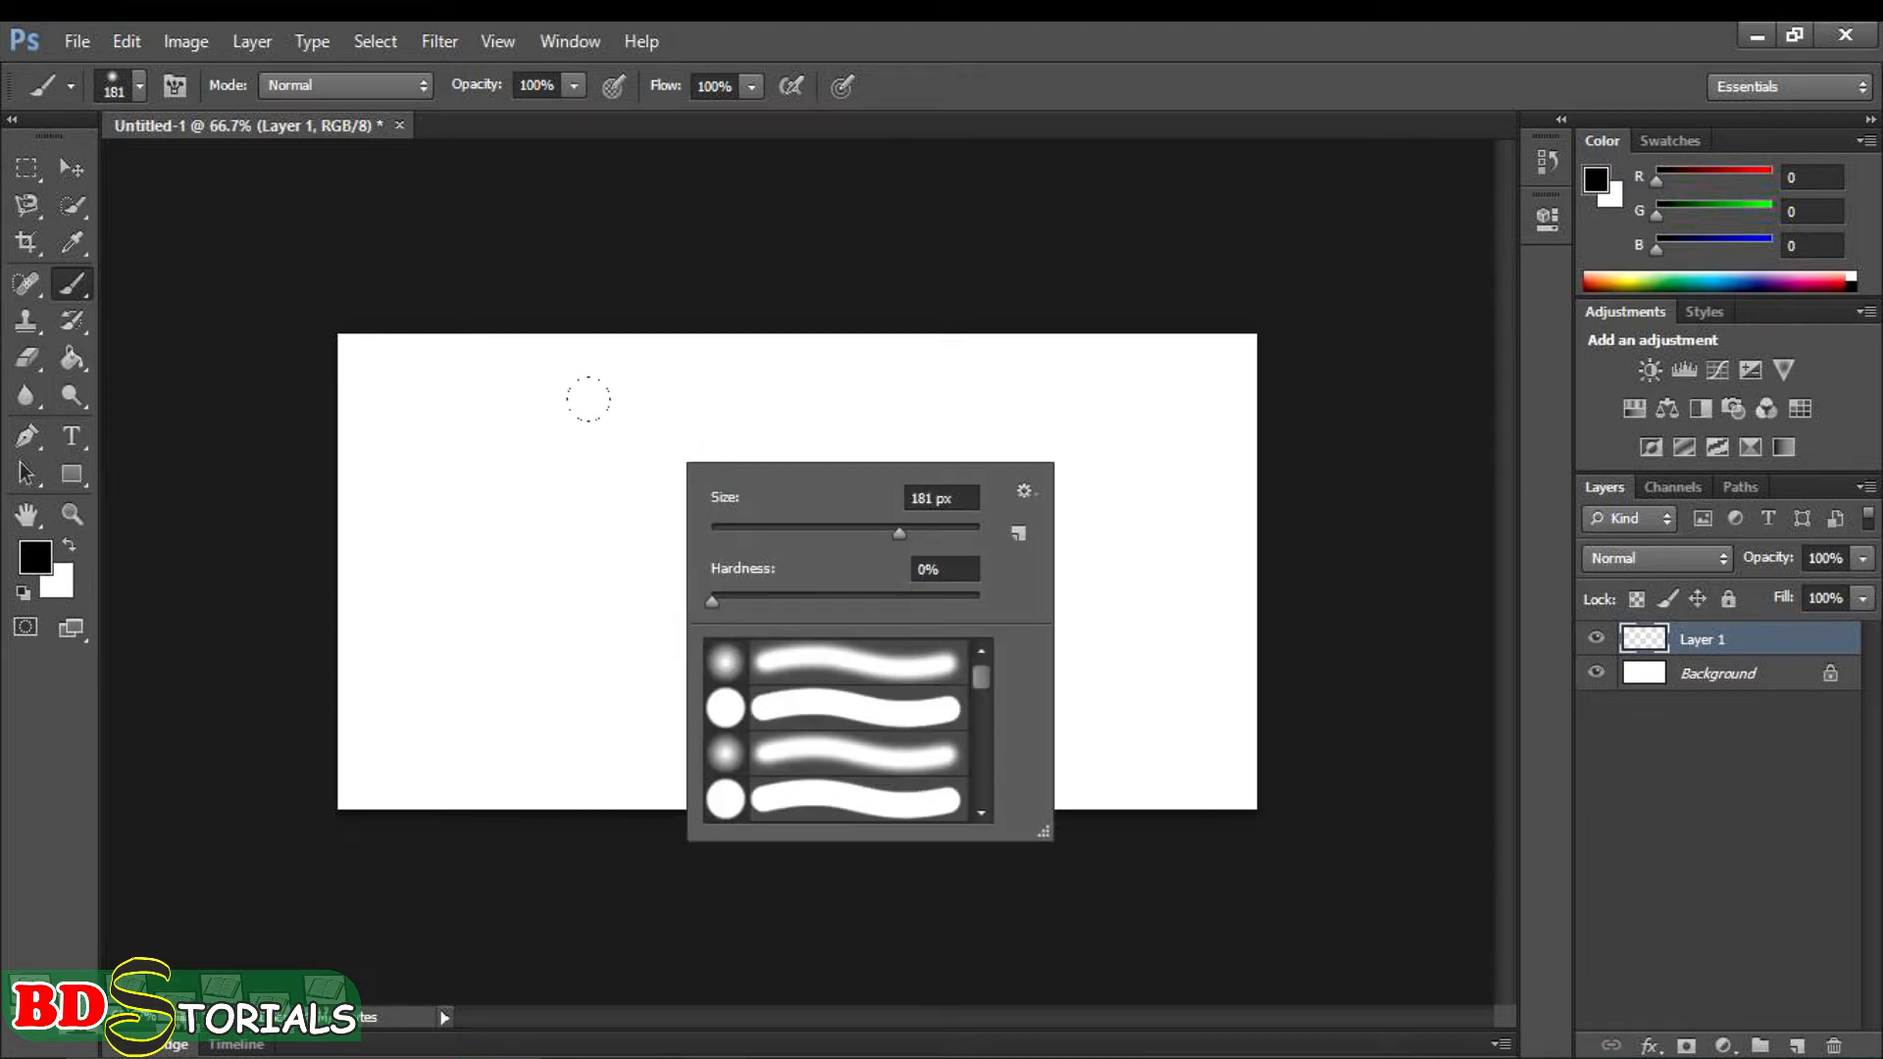
{"action": "right_click", "coordinate": [620, 500], "text": "alt"}
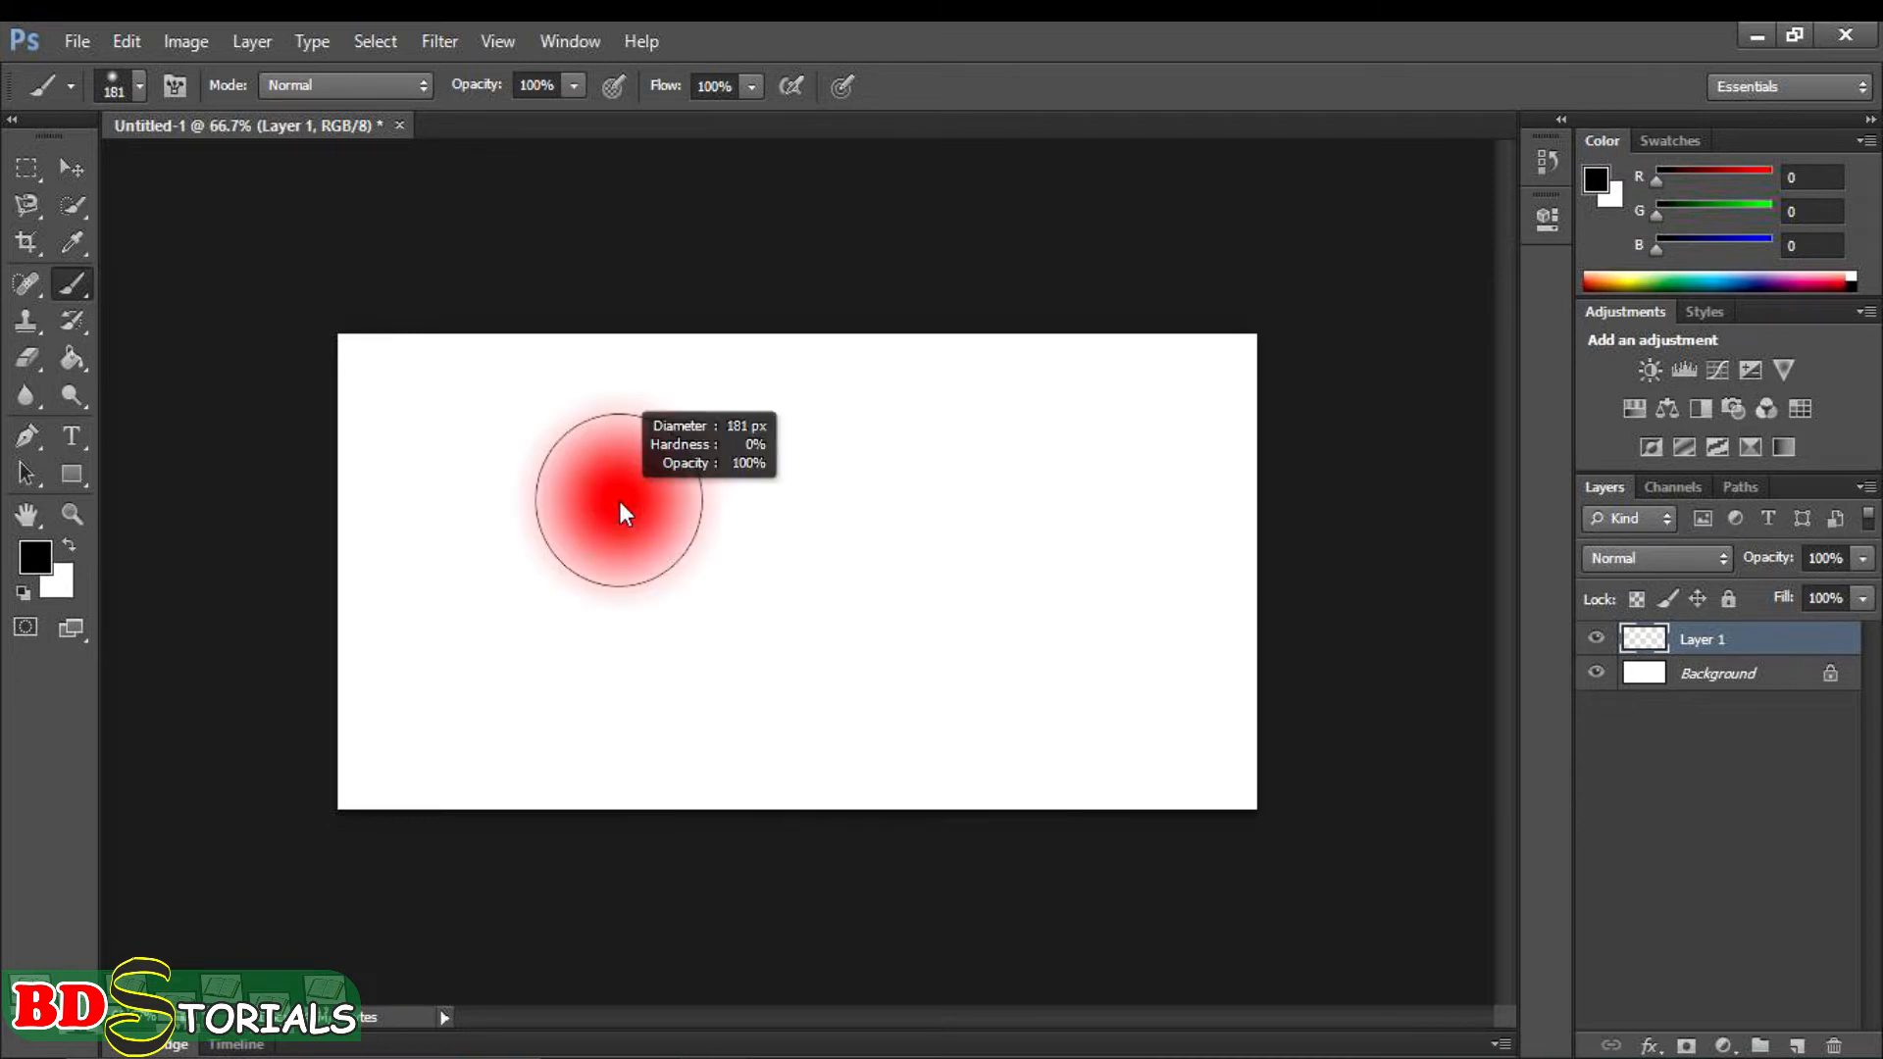
{"action": "mouse_move", "coordinate": [616, 545]}
{"action": "left_mouse_down"}
{"action": "mouse_move", "coordinate": [608, 848]}
{"action": "mouse_move", "coordinate": [608, 586]}
{"action": "mouse_move", "coordinate": [619, 786]}
{"action": "mouse_move", "coordinate": [619, 673]}
{"action": "mouse_move", "coordinate": [699, 463]}
{"action": "mouse_move", "coordinate": [661, 555]}
{"action": "mouse_move", "coordinate": [638, 740]}
{"action": "mouse_move", "coordinate": [615, 551]}
{"action": "left_mouse_up"}
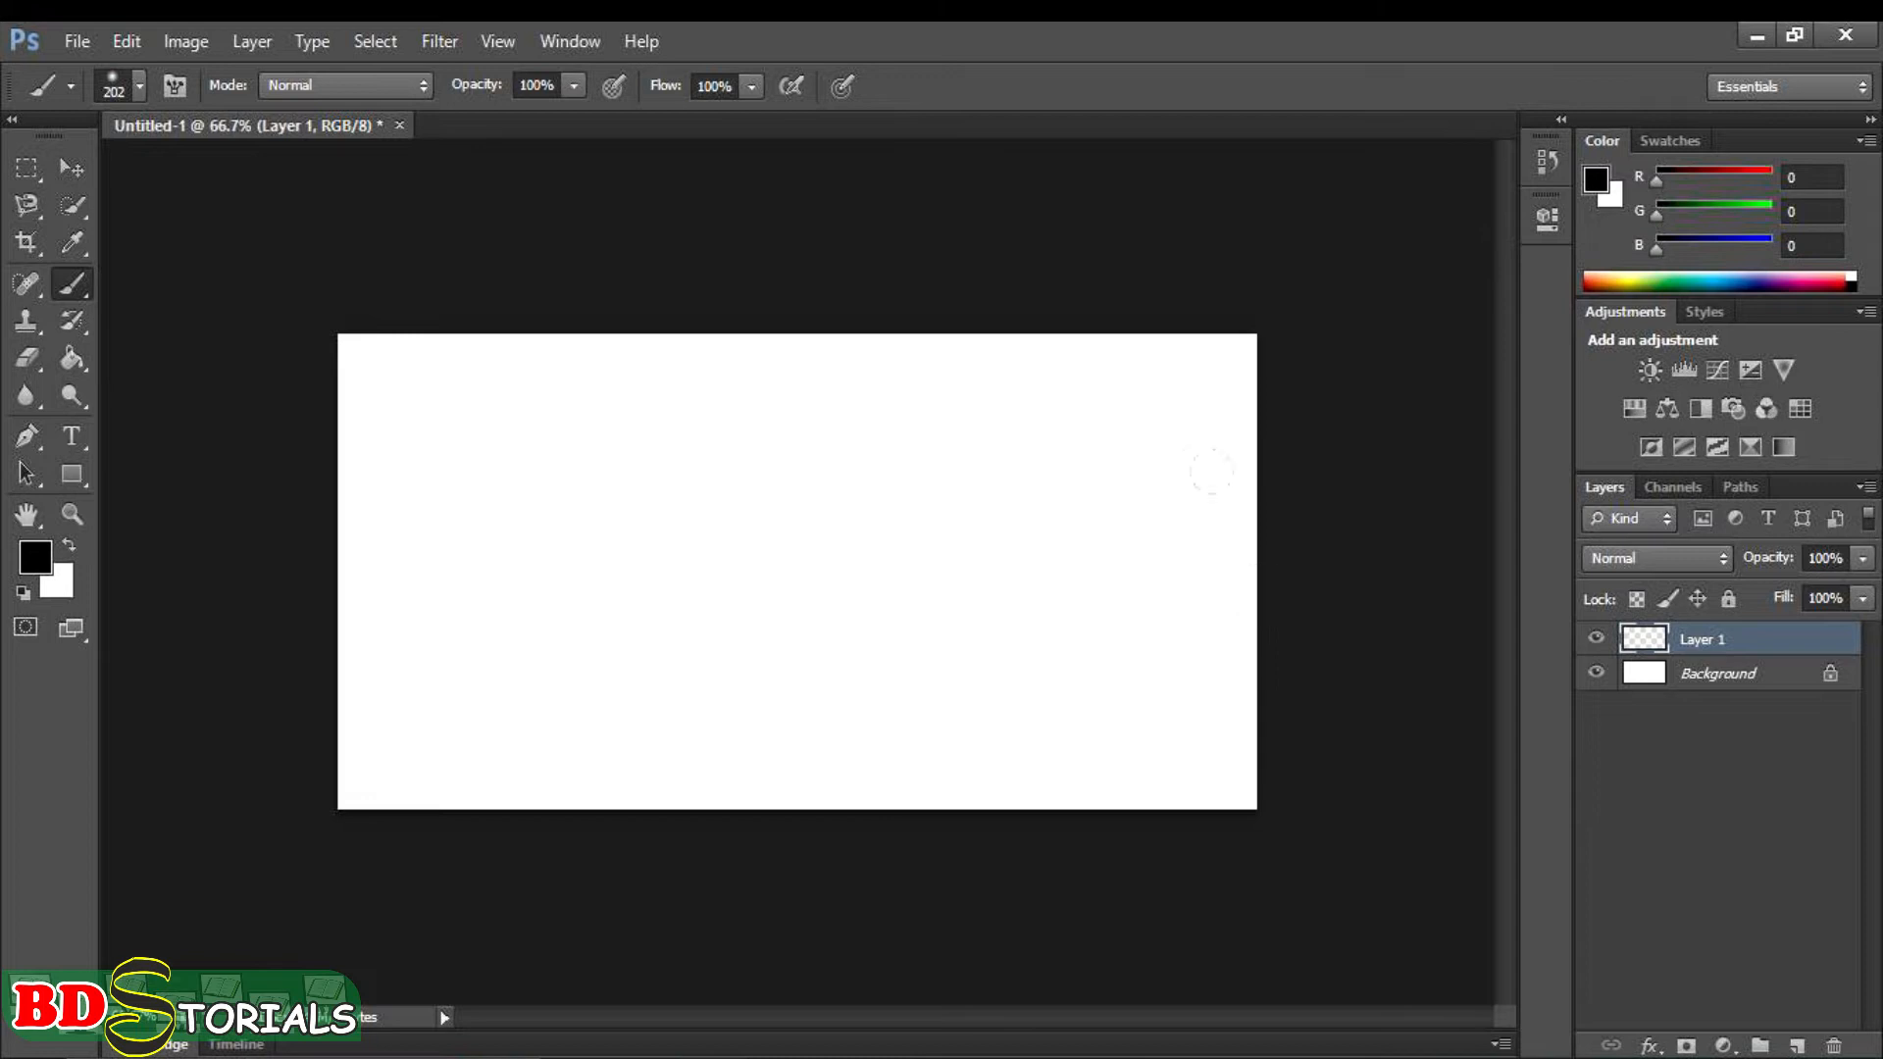
- Set the foreground colour to bright green #4eef08 and activate the Brush tool
{"action": "left_click", "coordinate": [44, 573]}
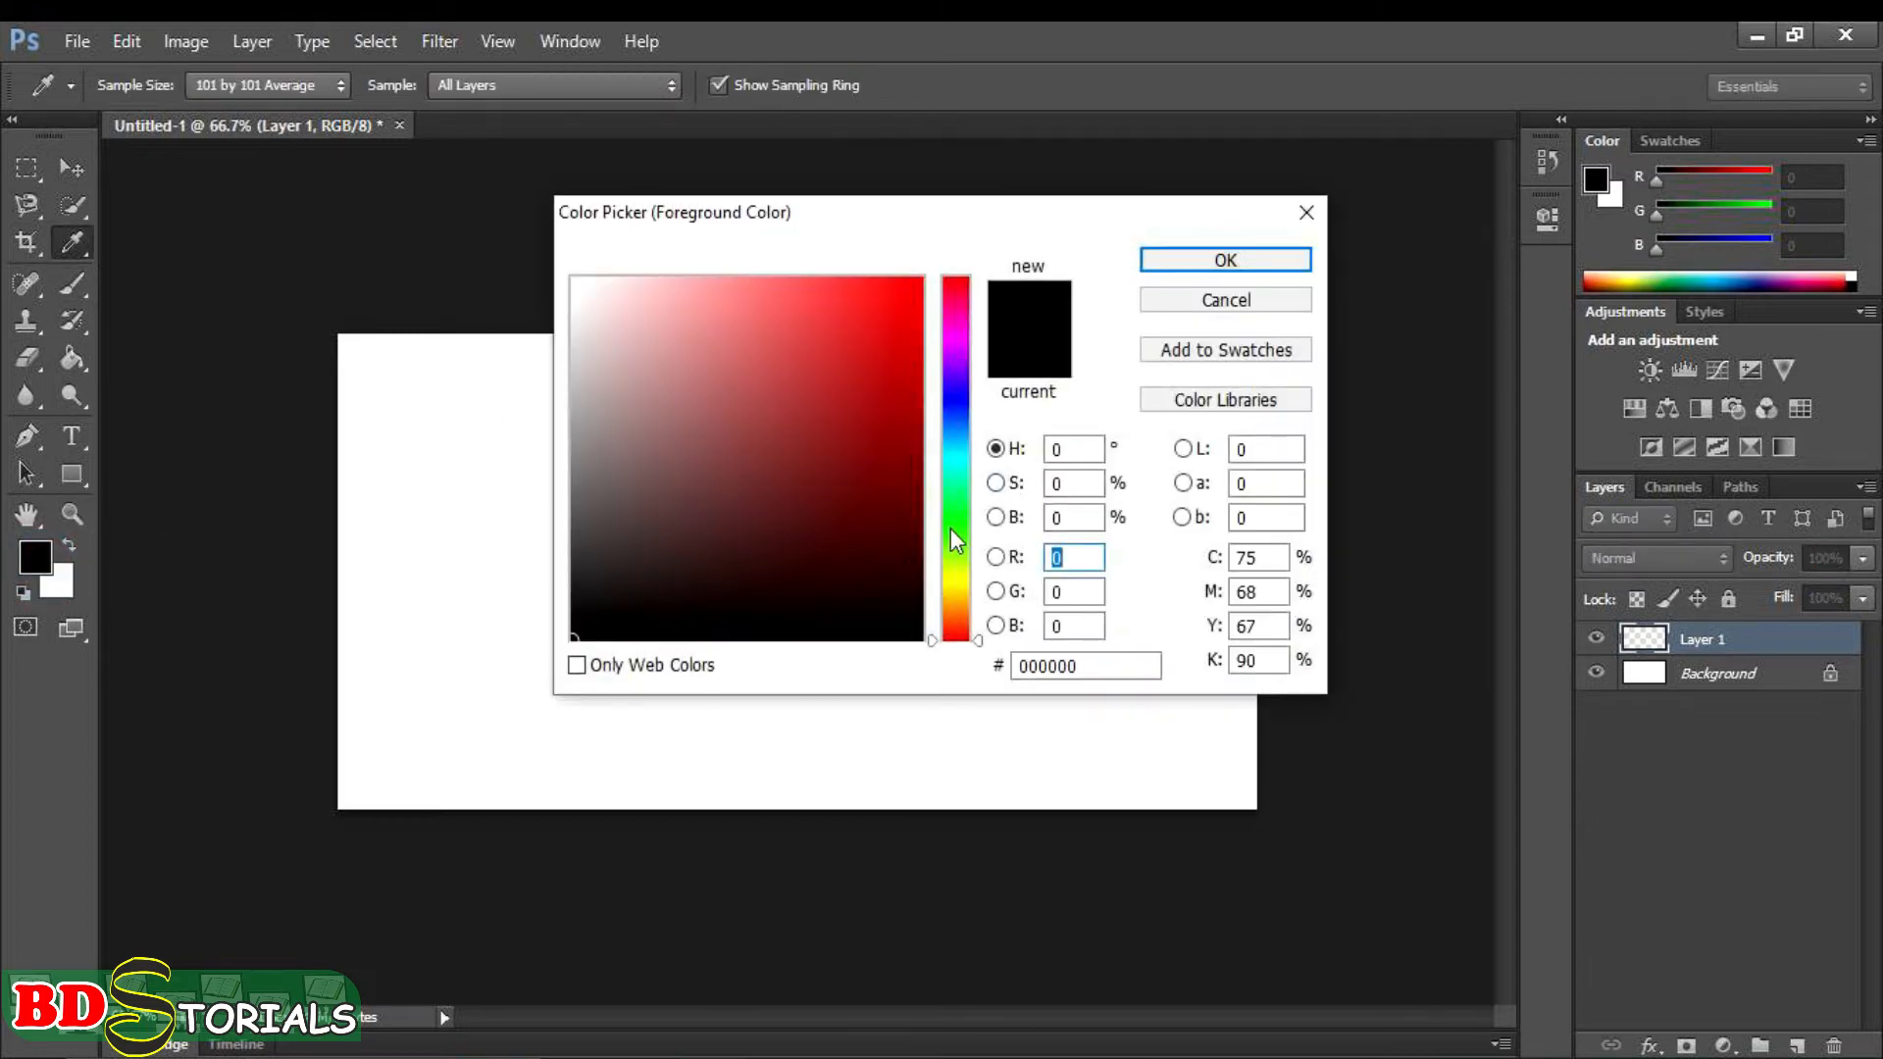
{"action": "left_click", "coordinate": [955, 536]}
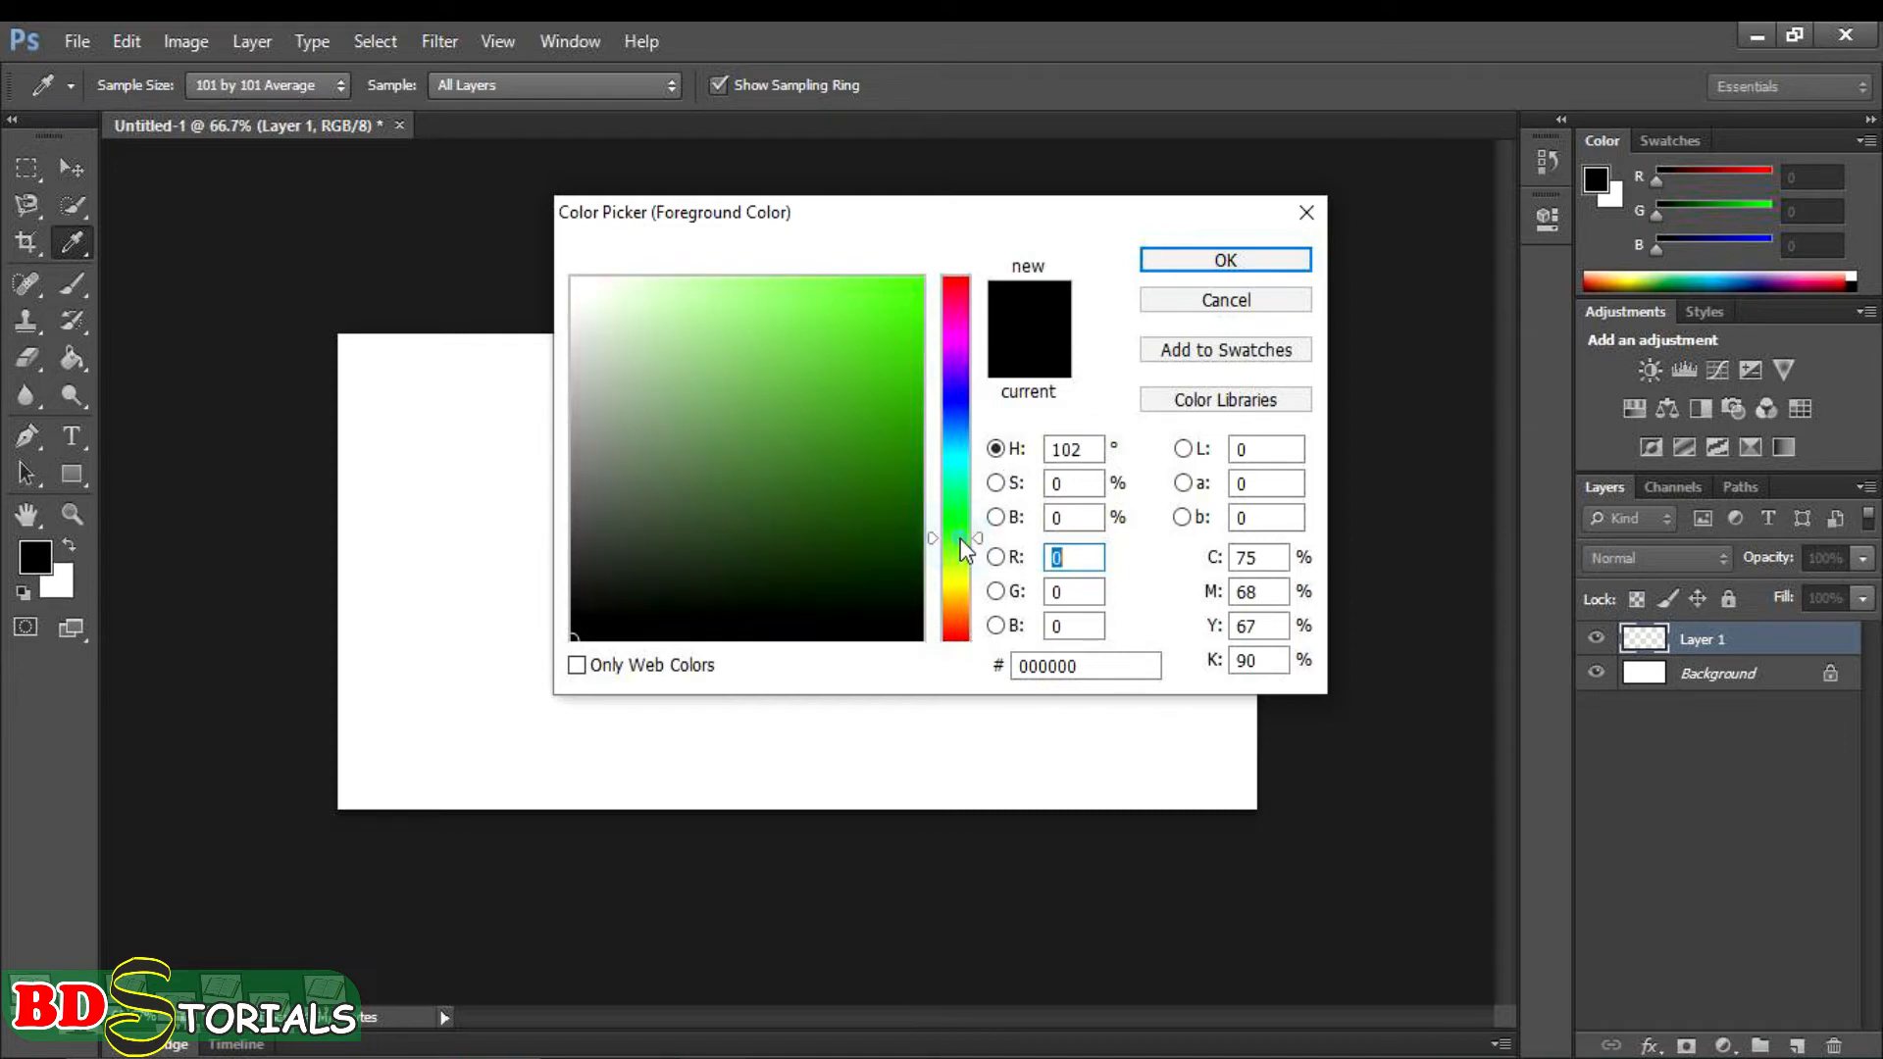
{"action": "left_click", "coordinate": [911, 300]}
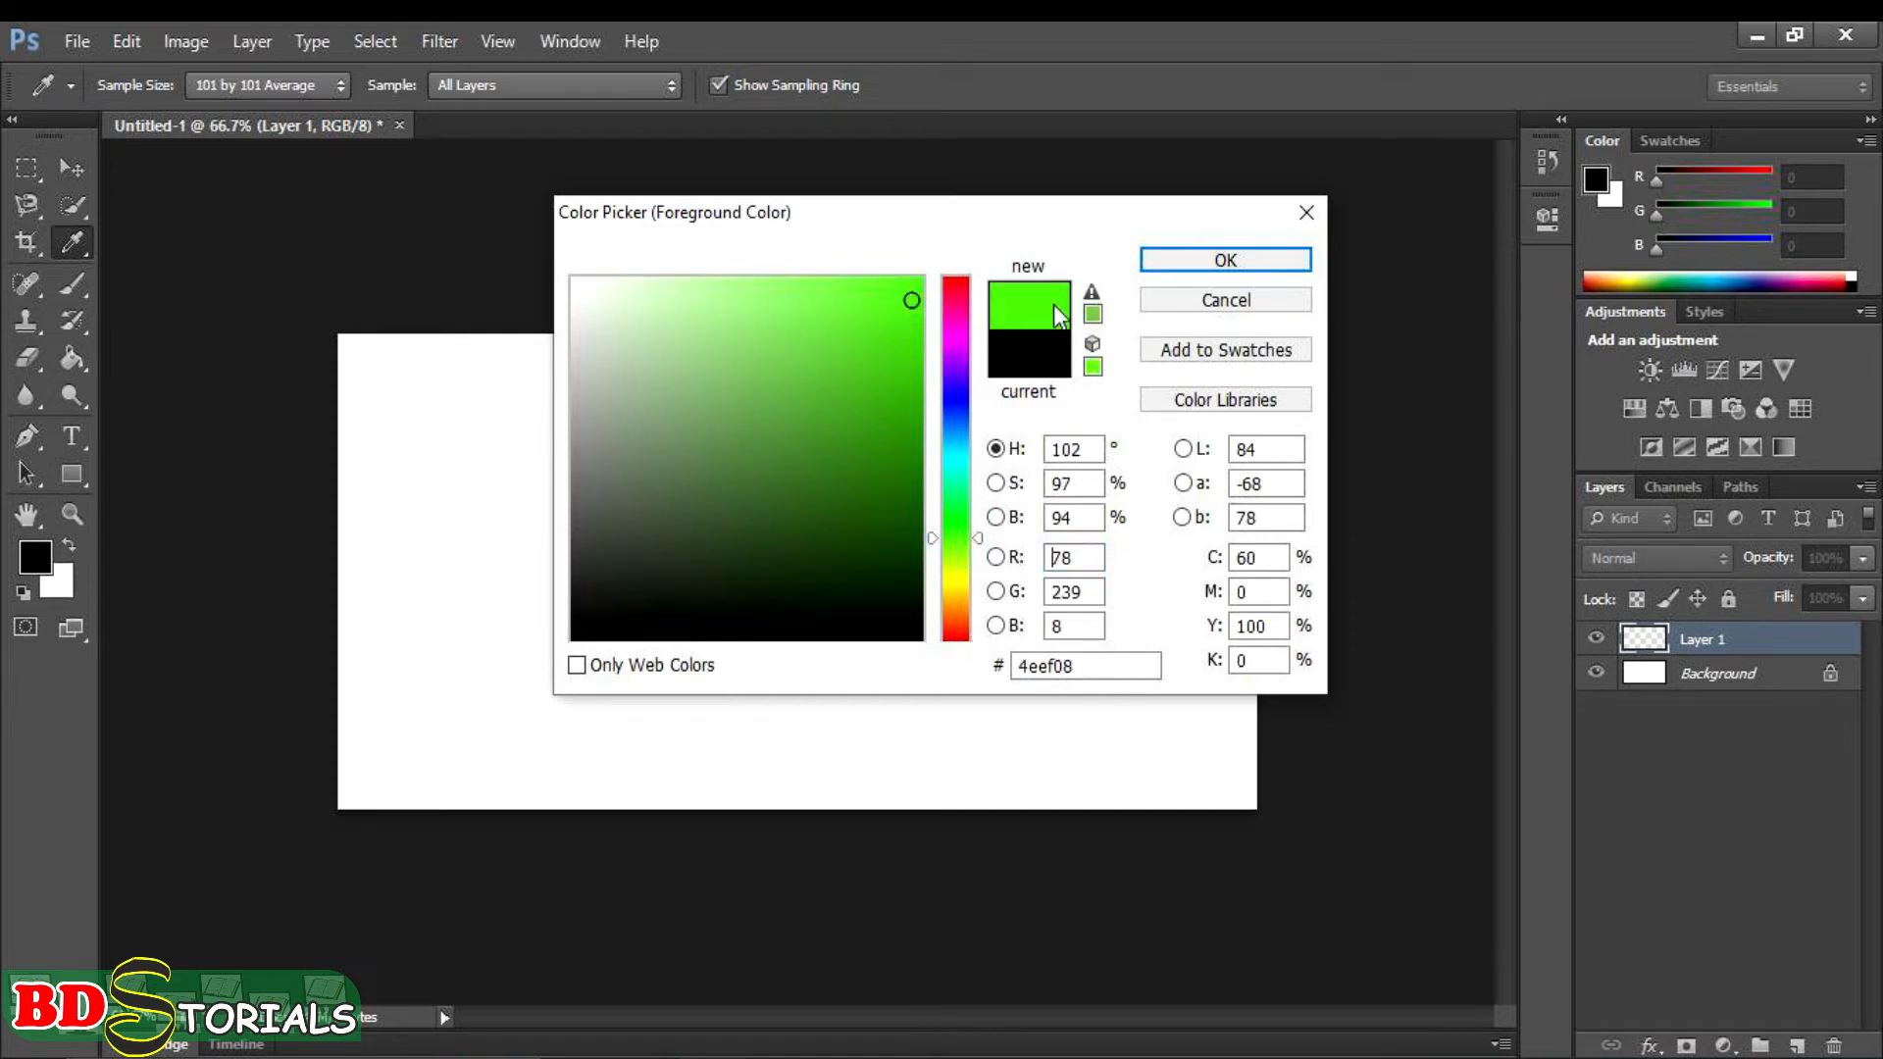
{"action": "left_click", "coordinate": [1226, 260]}
{"action": "key", "text": "b"}
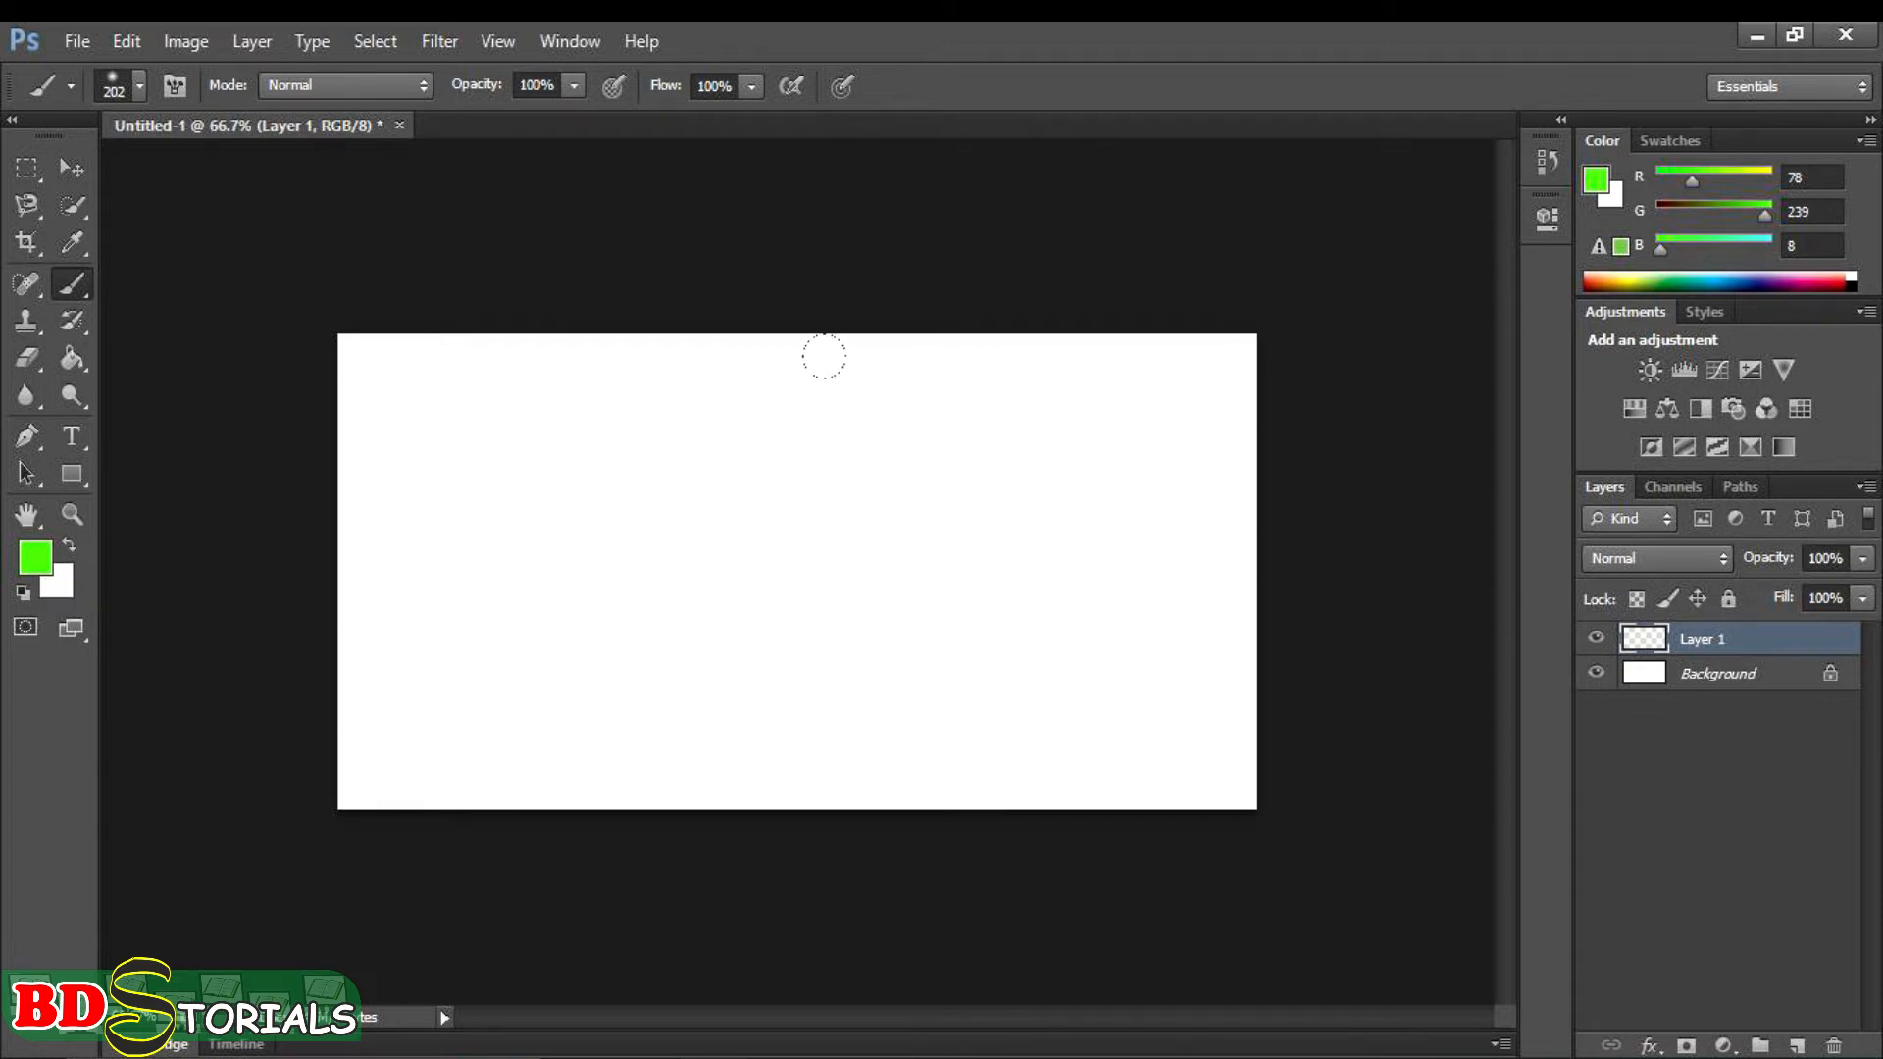
- Choose the 112 px grass brush preset and paint green grass along the canvas's lower edge, rising higher at its left side
{"action": "right_click", "coordinate": [881, 406]}
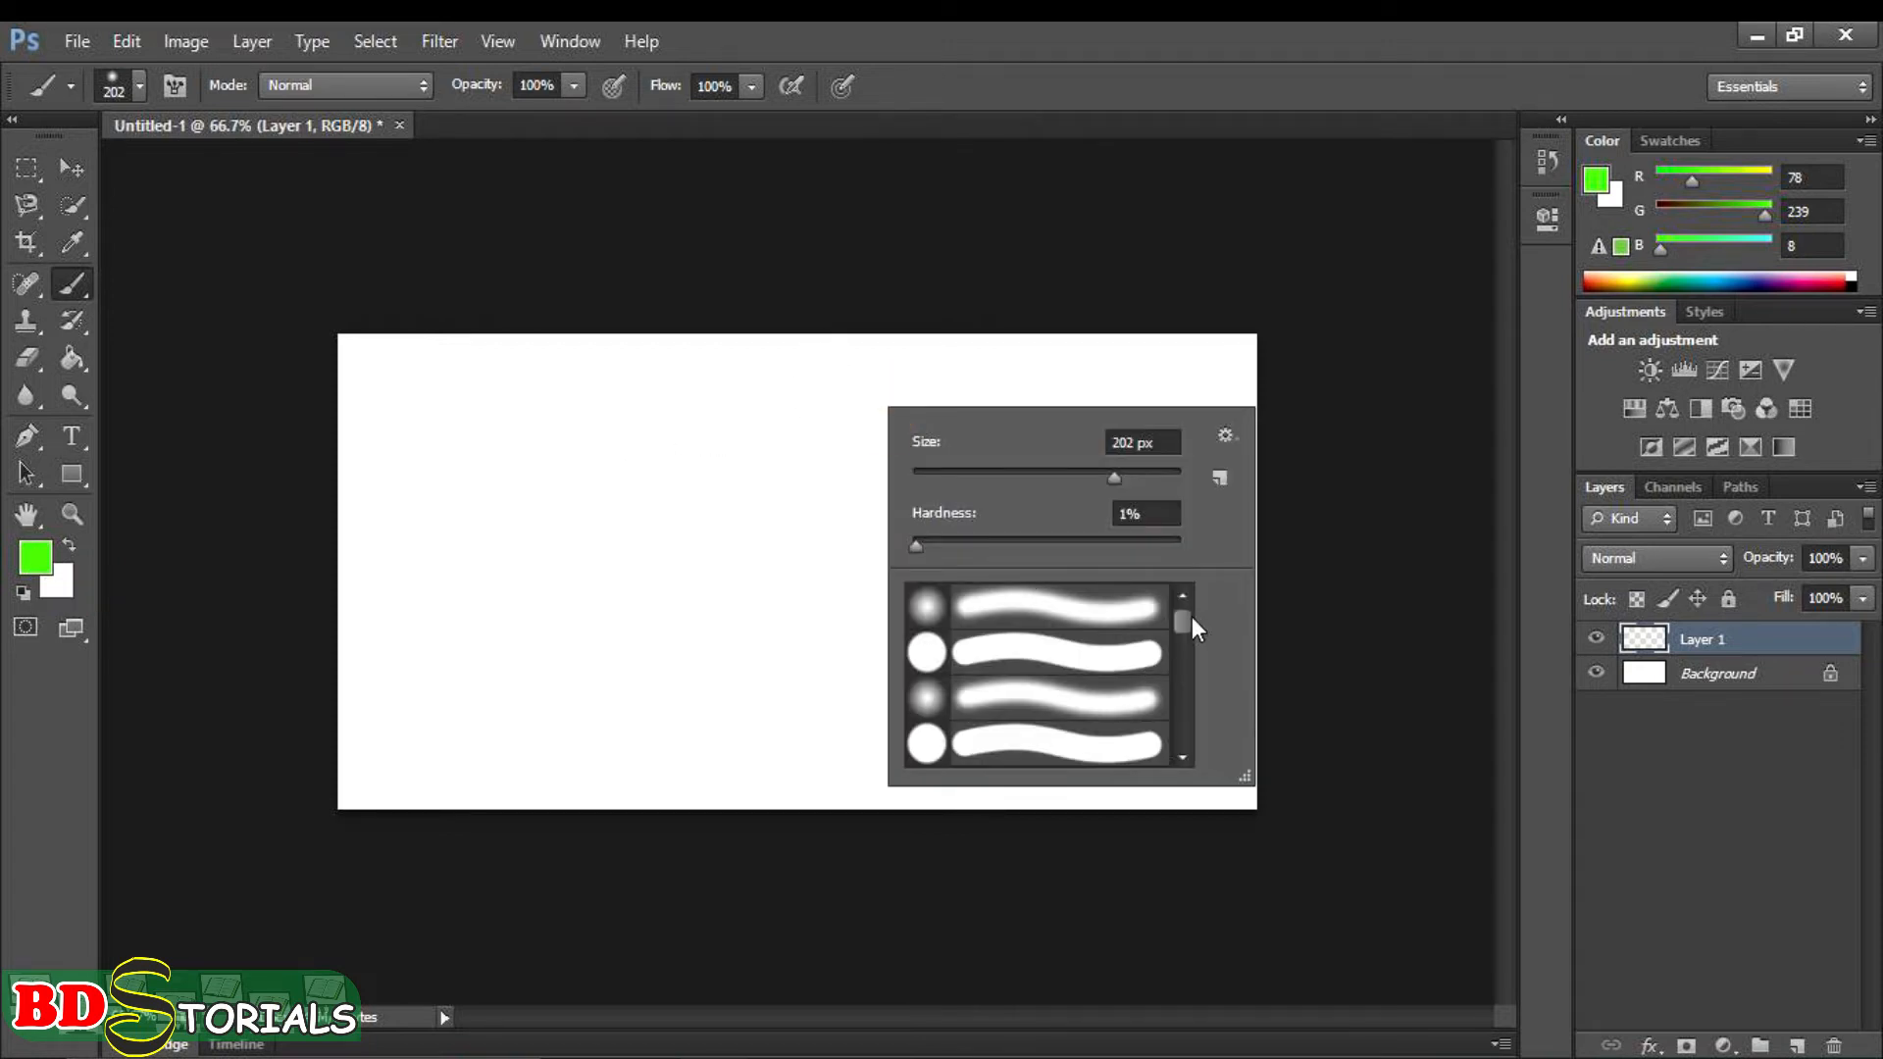
{"action": "left_click_drag", "start_coordinate": [1183, 620], "coordinate": [1195, 755]}
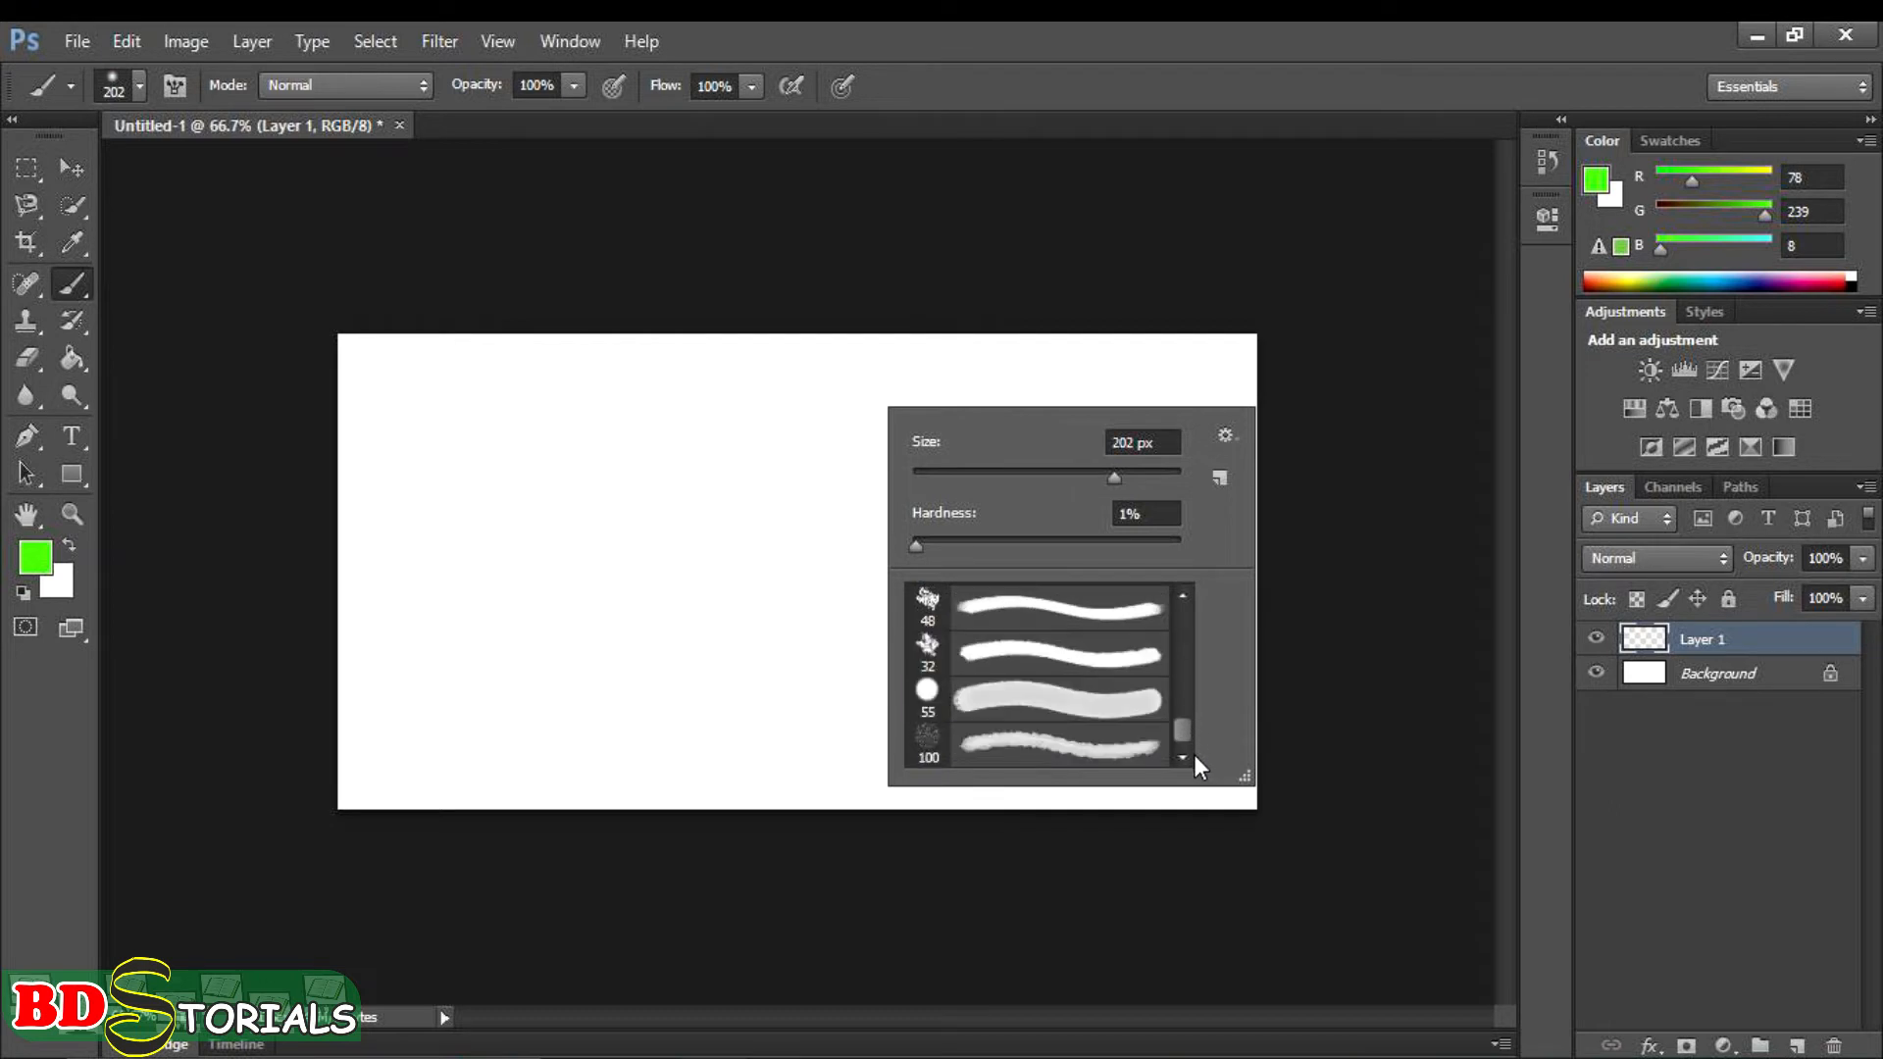
{"action": "left_click", "coordinate": [1182, 594]}
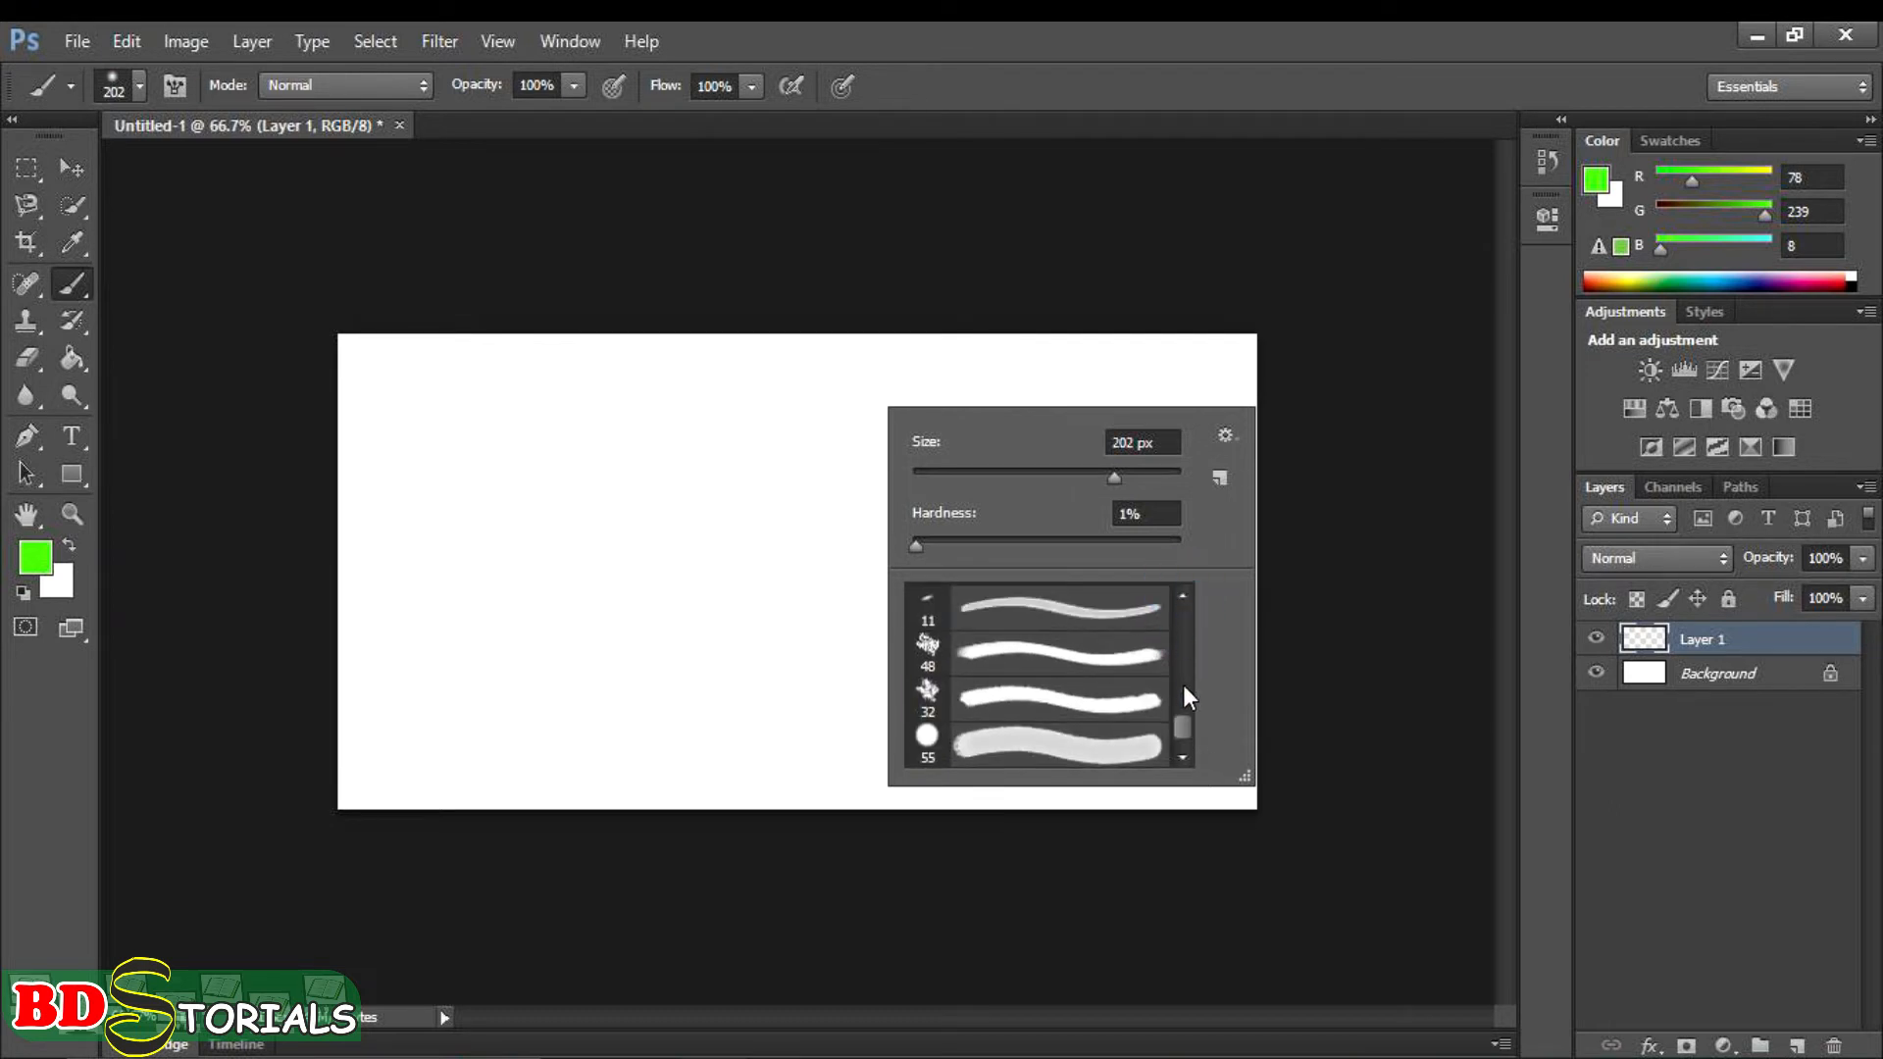
{"action": "left_click_drag", "start_coordinate": [1183, 720], "coordinate": [1183, 716]}
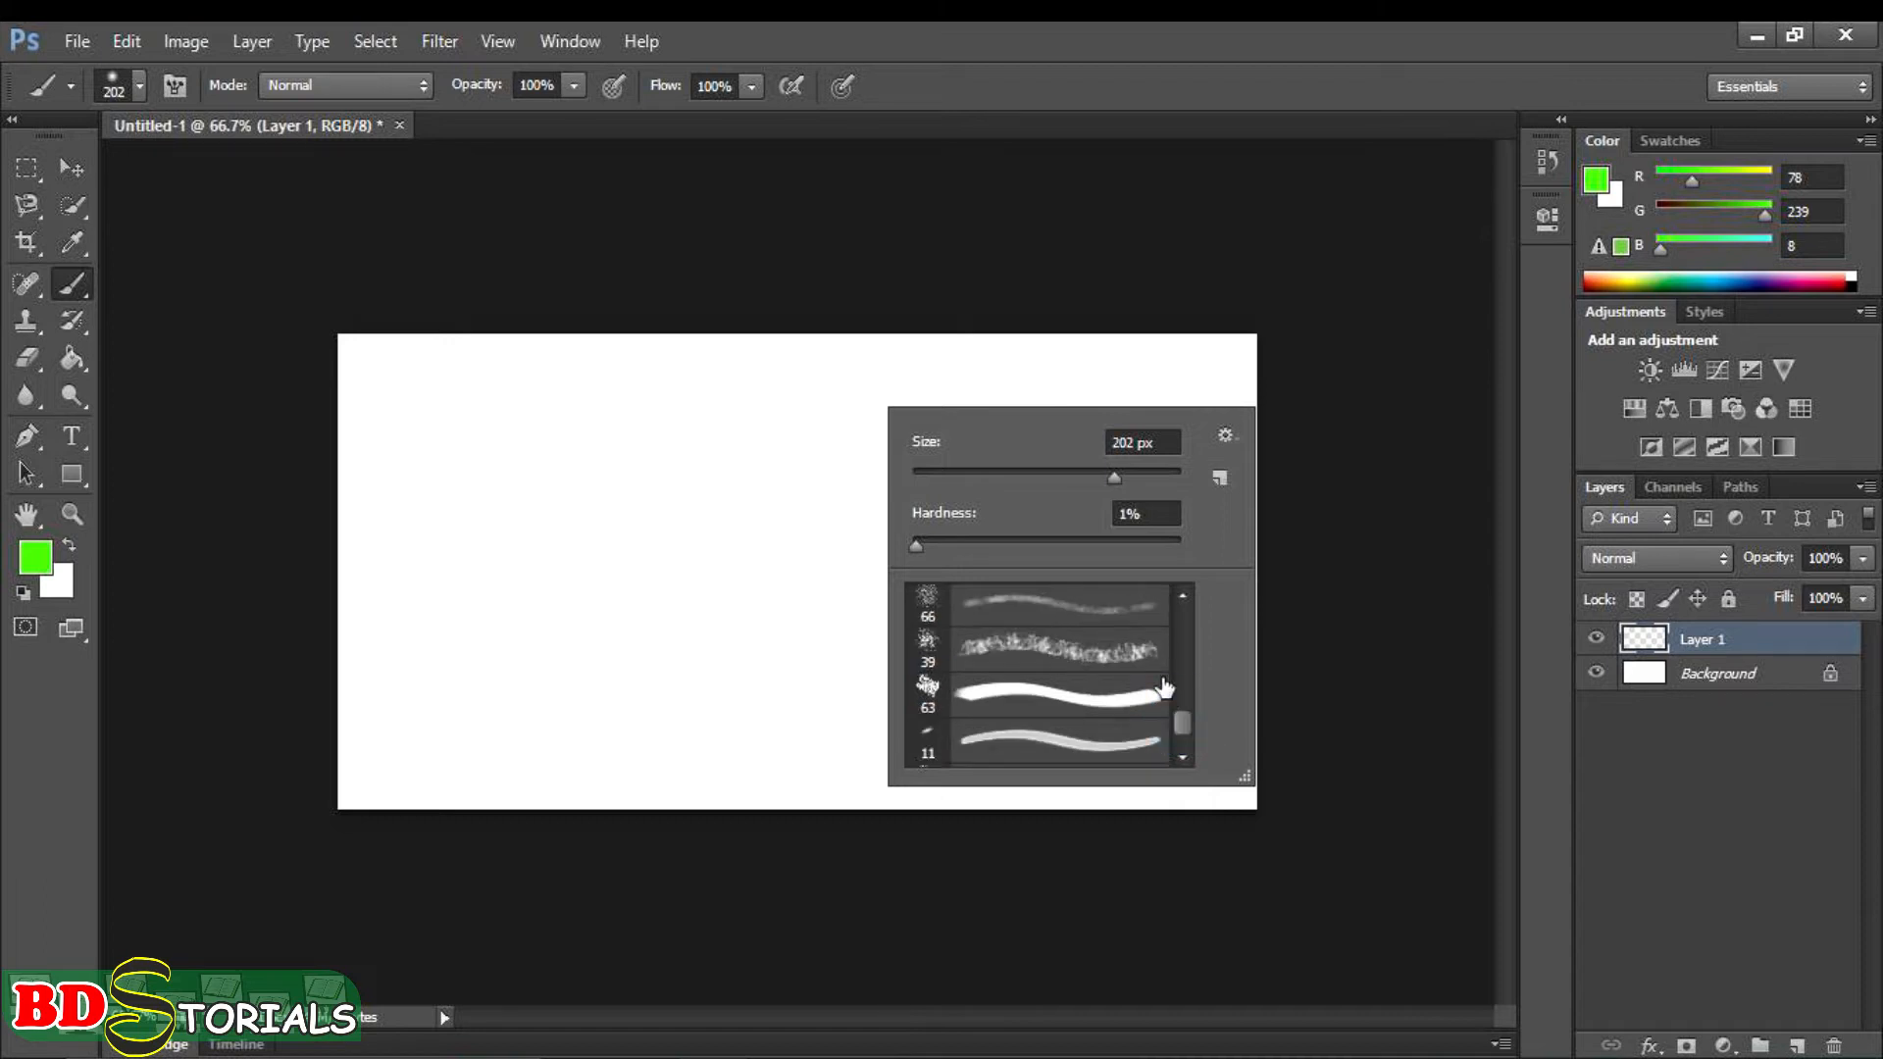
{"action": "left_click_drag", "start_coordinate": [1179, 716], "coordinate": [1179, 704]}
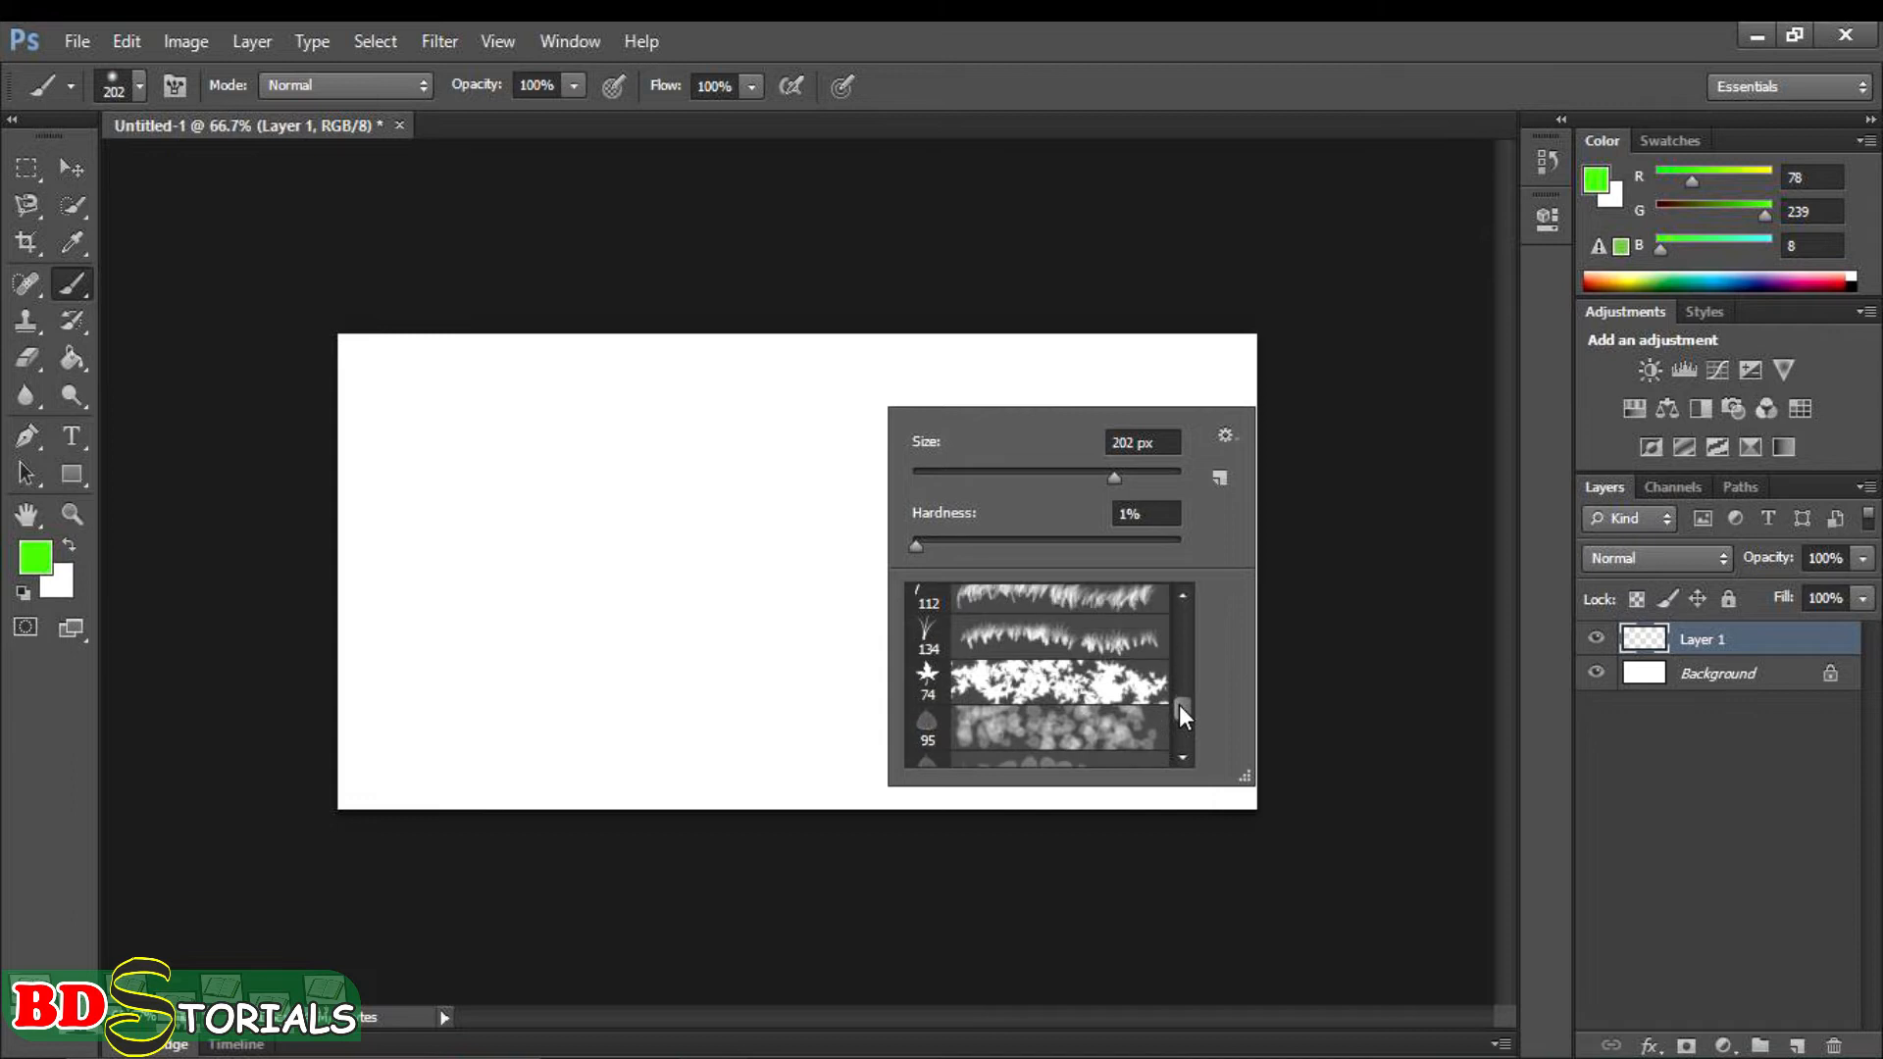
{"action": "left_click", "coordinate": [1123, 597]}
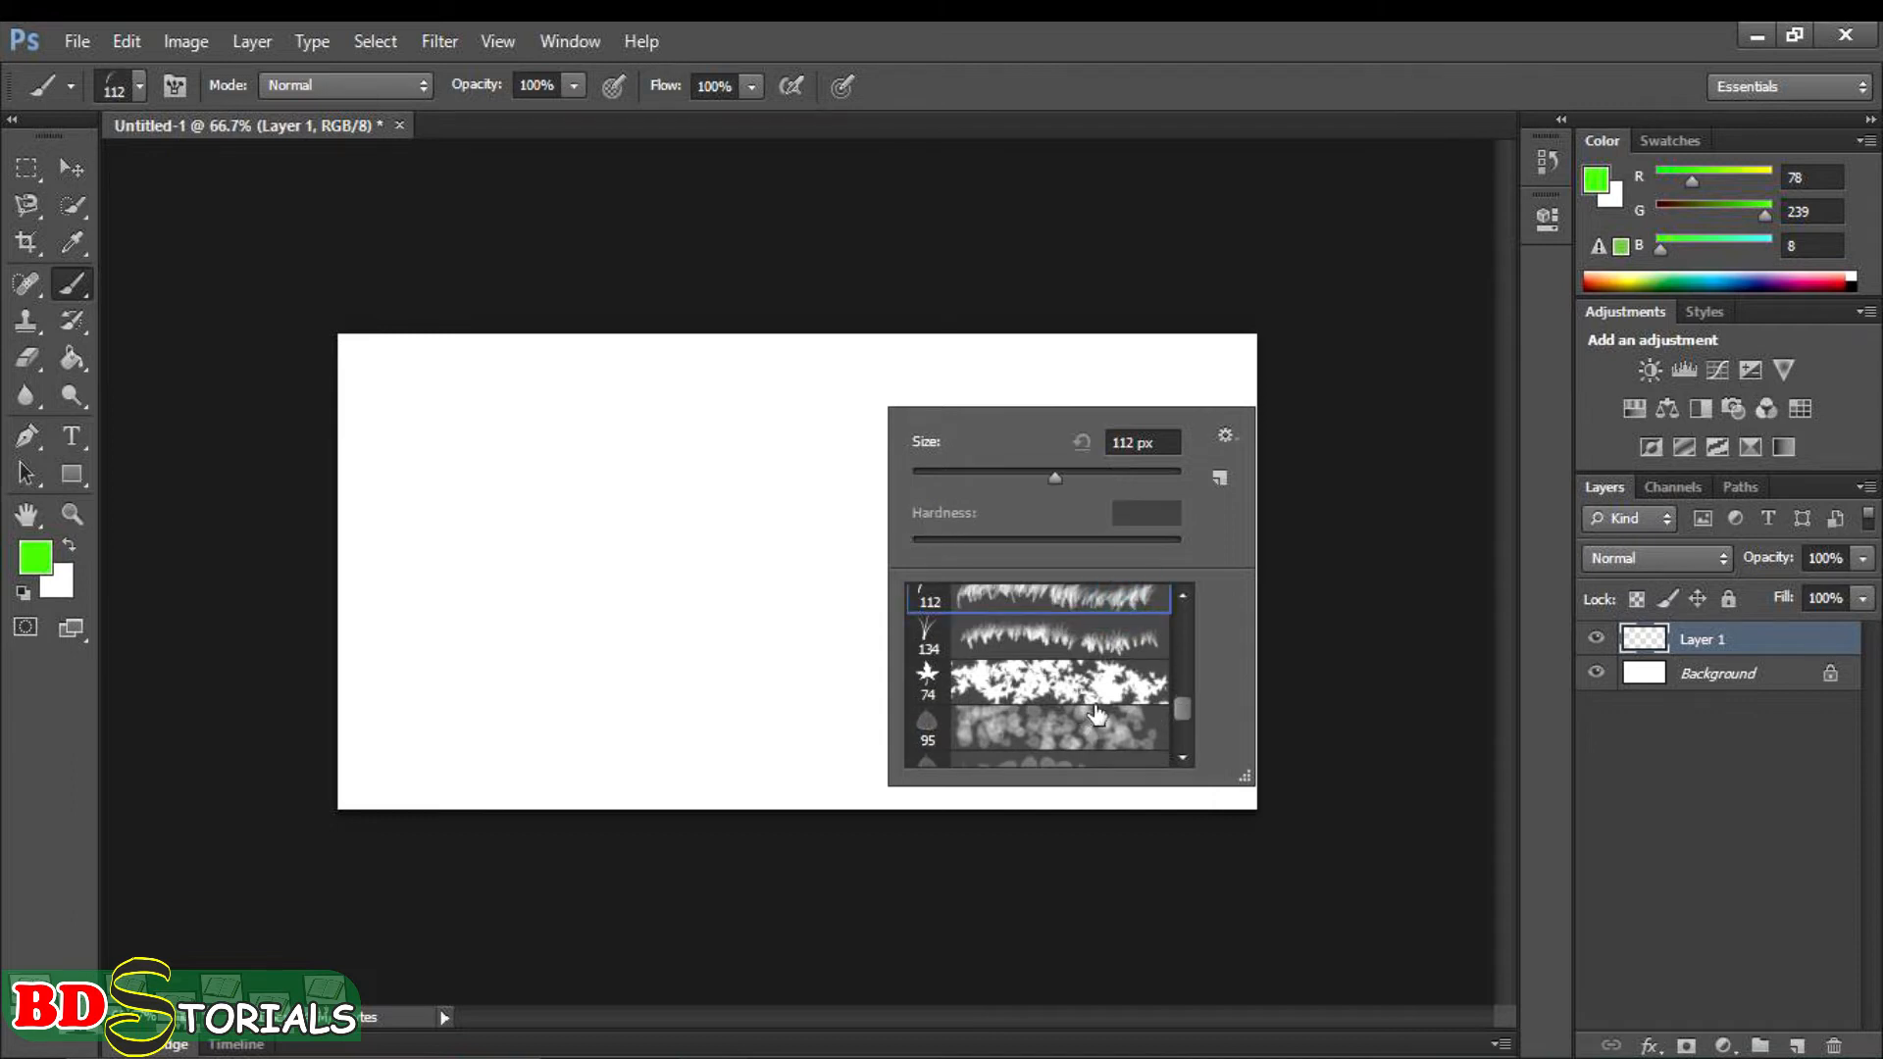
{"action": "left_click", "coordinate": [1084, 608]}
{"action": "left_click", "coordinate": [358, 598]}
{"action": "mouse_move", "coordinate": [358, 598]}
{"action": "left_mouse_down"}
{"action": "mouse_move", "coordinate": [460, 721]}
{"action": "mouse_move", "coordinate": [575, 763]}
{"action": "mouse_move", "coordinate": [1100, 778]}
{"action": "mouse_move", "coordinate": [1263, 721]}
{"action": "mouse_move", "coordinate": [1255, 772]}
{"action": "mouse_move", "coordinate": [1167, 812]}
{"action": "mouse_move", "coordinate": [1254, 799]}
{"action": "mouse_move", "coordinate": [1265, 754]}
{"action": "mouse_move", "coordinate": [1268, 775]}
{"action": "mouse_move", "coordinate": [1254, 797]}
{"action": "mouse_move", "coordinate": [1065, 789]}
{"action": "mouse_move", "coordinate": [1221, 768]}
{"action": "mouse_move", "coordinate": [1091, 797]}
{"action": "mouse_move", "coordinate": [375, 797]}
{"action": "mouse_move", "coordinate": [363, 639]}
{"action": "mouse_move", "coordinate": [449, 786]}
{"action": "mouse_move", "coordinate": [406, 775]}
{"action": "mouse_move", "coordinate": [382, 808]}
{"action": "mouse_move", "coordinate": [931, 786]}
{"action": "mouse_move", "coordinate": [1059, 816]}
{"action": "mouse_move", "coordinate": [1218, 776]}
{"action": "mouse_move", "coordinate": [1266, 720]}
{"action": "mouse_move", "coordinate": [1262, 783]}
{"action": "mouse_move", "coordinate": [622, 796]}
{"action": "mouse_move", "coordinate": [428, 699]}
{"action": "mouse_move", "coordinate": [374, 628]}
{"action": "mouse_move", "coordinate": [398, 730]}
{"action": "mouse_move", "coordinate": [519, 825]}
{"action": "mouse_move", "coordinate": [1051, 783]}
{"action": "mouse_move", "coordinate": [1172, 746]}
{"action": "mouse_move", "coordinate": [1217, 756]}
{"action": "mouse_move", "coordinate": [1259, 723]}
{"action": "mouse_move", "coordinate": [1269, 739]}
{"action": "mouse_move", "coordinate": [1237, 782]}
{"action": "mouse_move", "coordinate": [643, 774]}
{"action": "mouse_move", "coordinate": [475, 748]}
{"action": "mouse_move", "coordinate": [375, 623]}
{"action": "mouse_move", "coordinate": [400, 778]}
{"action": "mouse_move", "coordinate": [353, 782]}
{"action": "mouse_move", "coordinate": [474, 769]}
{"action": "mouse_move", "coordinate": [939, 795]}
{"action": "mouse_move", "coordinate": [1152, 777]}
{"action": "mouse_move", "coordinate": [1244, 732]}
{"action": "mouse_move", "coordinate": [1244, 761]}
{"action": "mouse_move", "coordinate": [807, 759]}
{"action": "mouse_move", "coordinate": [539, 732]}
{"action": "mouse_move", "coordinate": [378, 635]}
{"action": "mouse_move", "coordinate": [614, 794]}
{"action": "mouse_move", "coordinate": [1109, 765]}
{"action": "mouse_move", "coordinate": [811, 786]}
{"action": "mouse_move", "coordinate": [409, 769]}
{"action": "mouse_move", "coordinate": [354, 681]}
{"action": "left_mouse_up"}
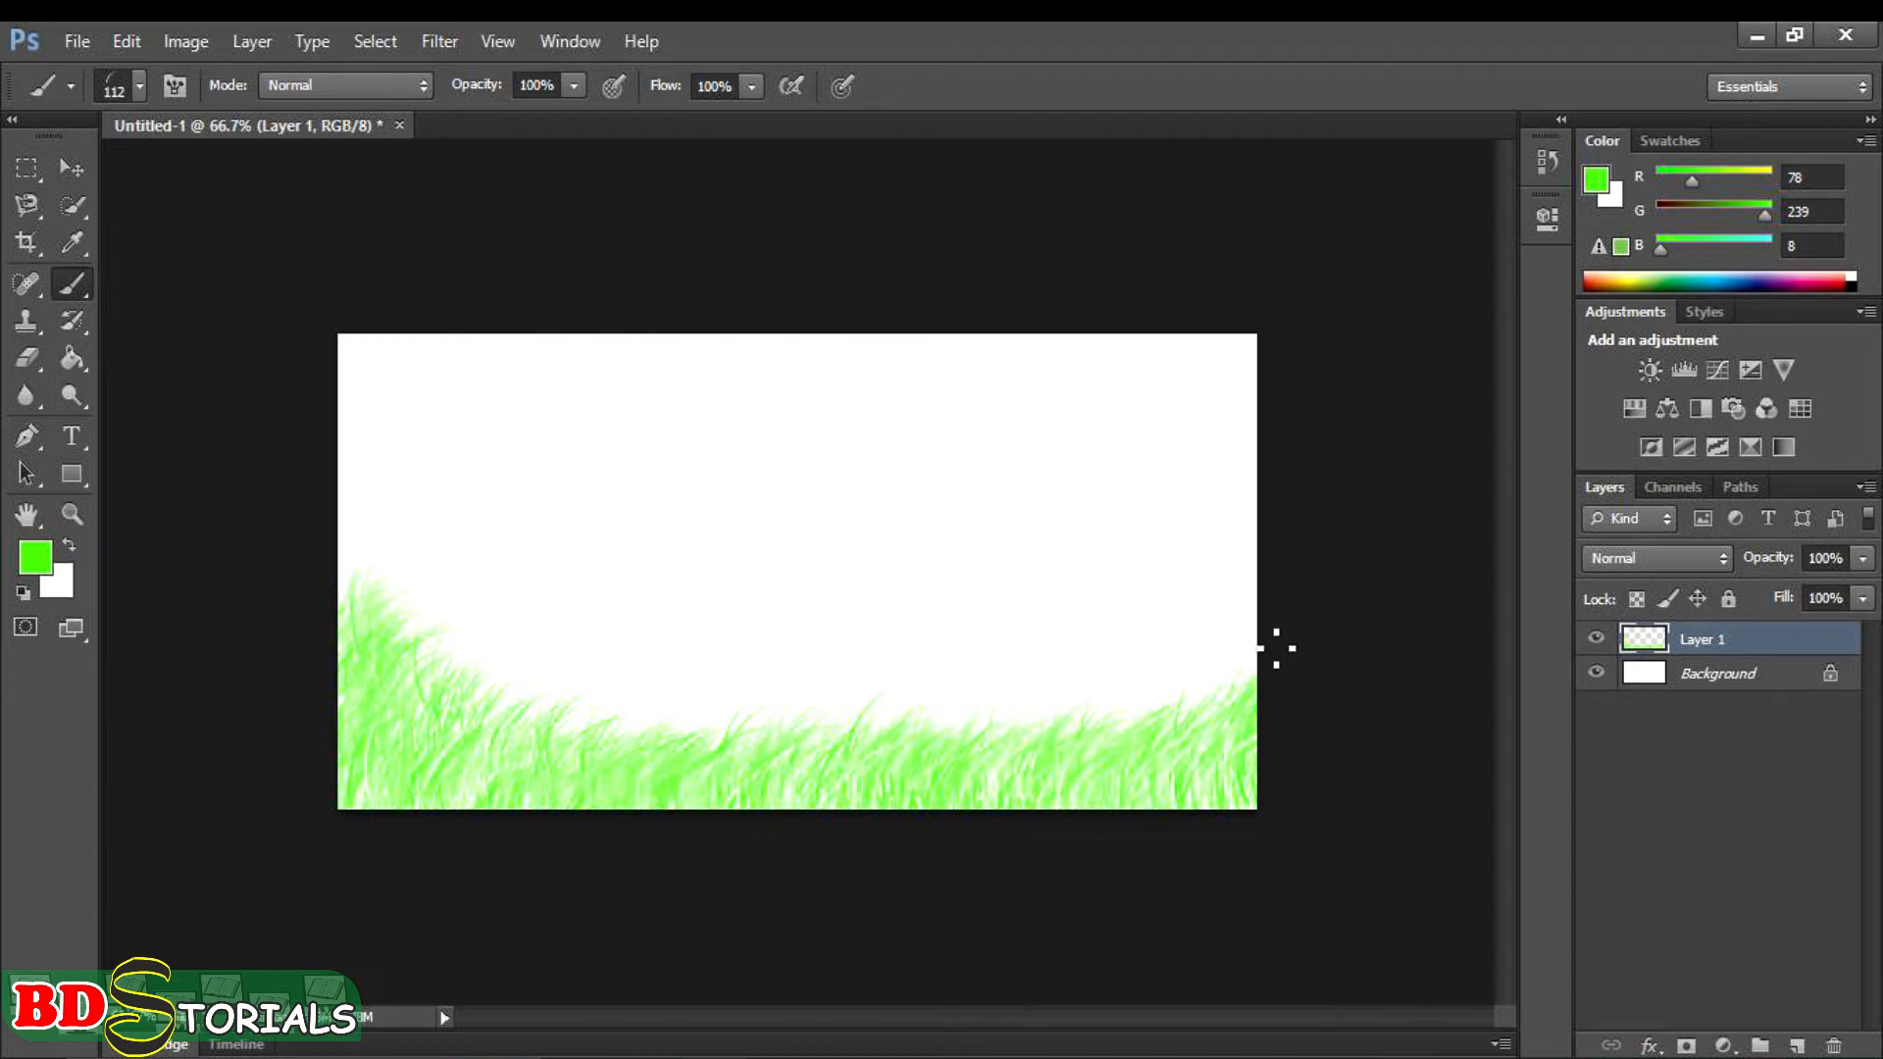
- Change the foreground colour to a bright blue with RGB values 43, 66, 242
{"action": "right_click", "coordinate": [874, 469]}
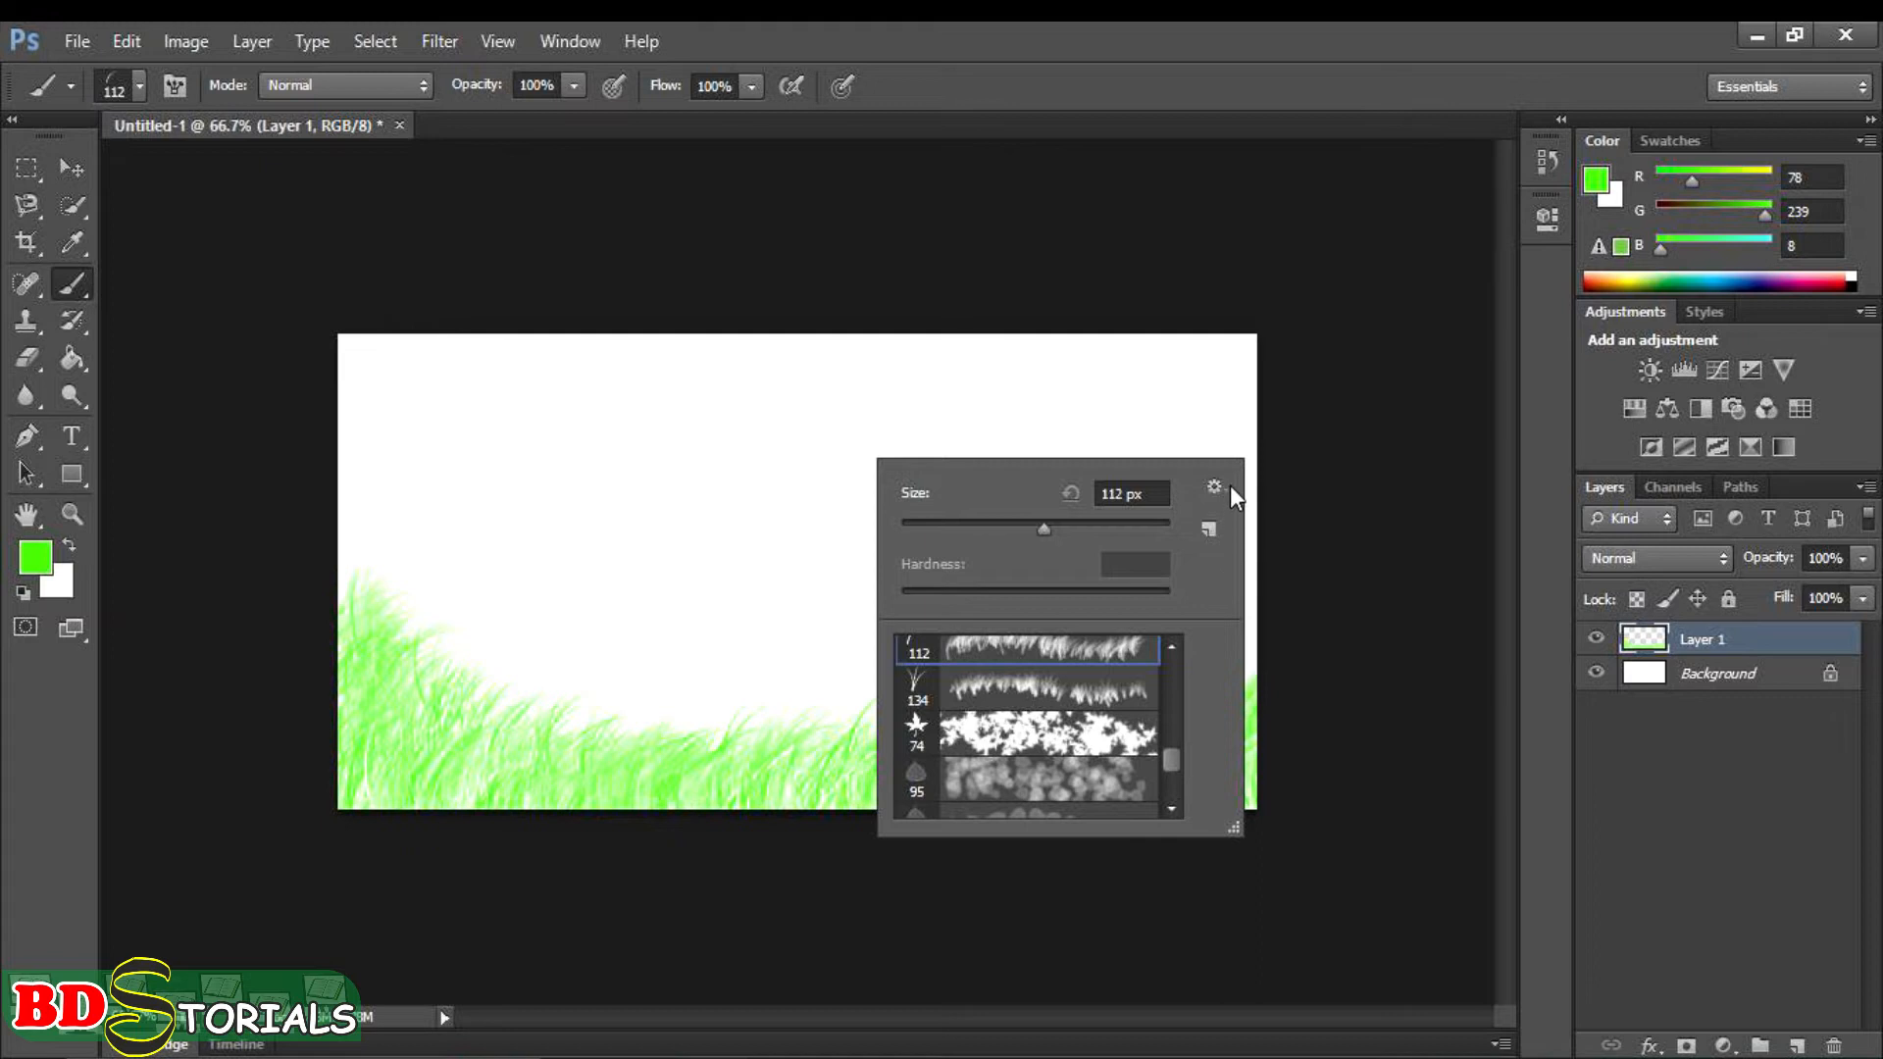
{"action": "left_click", "coordinate": [35, 557]}
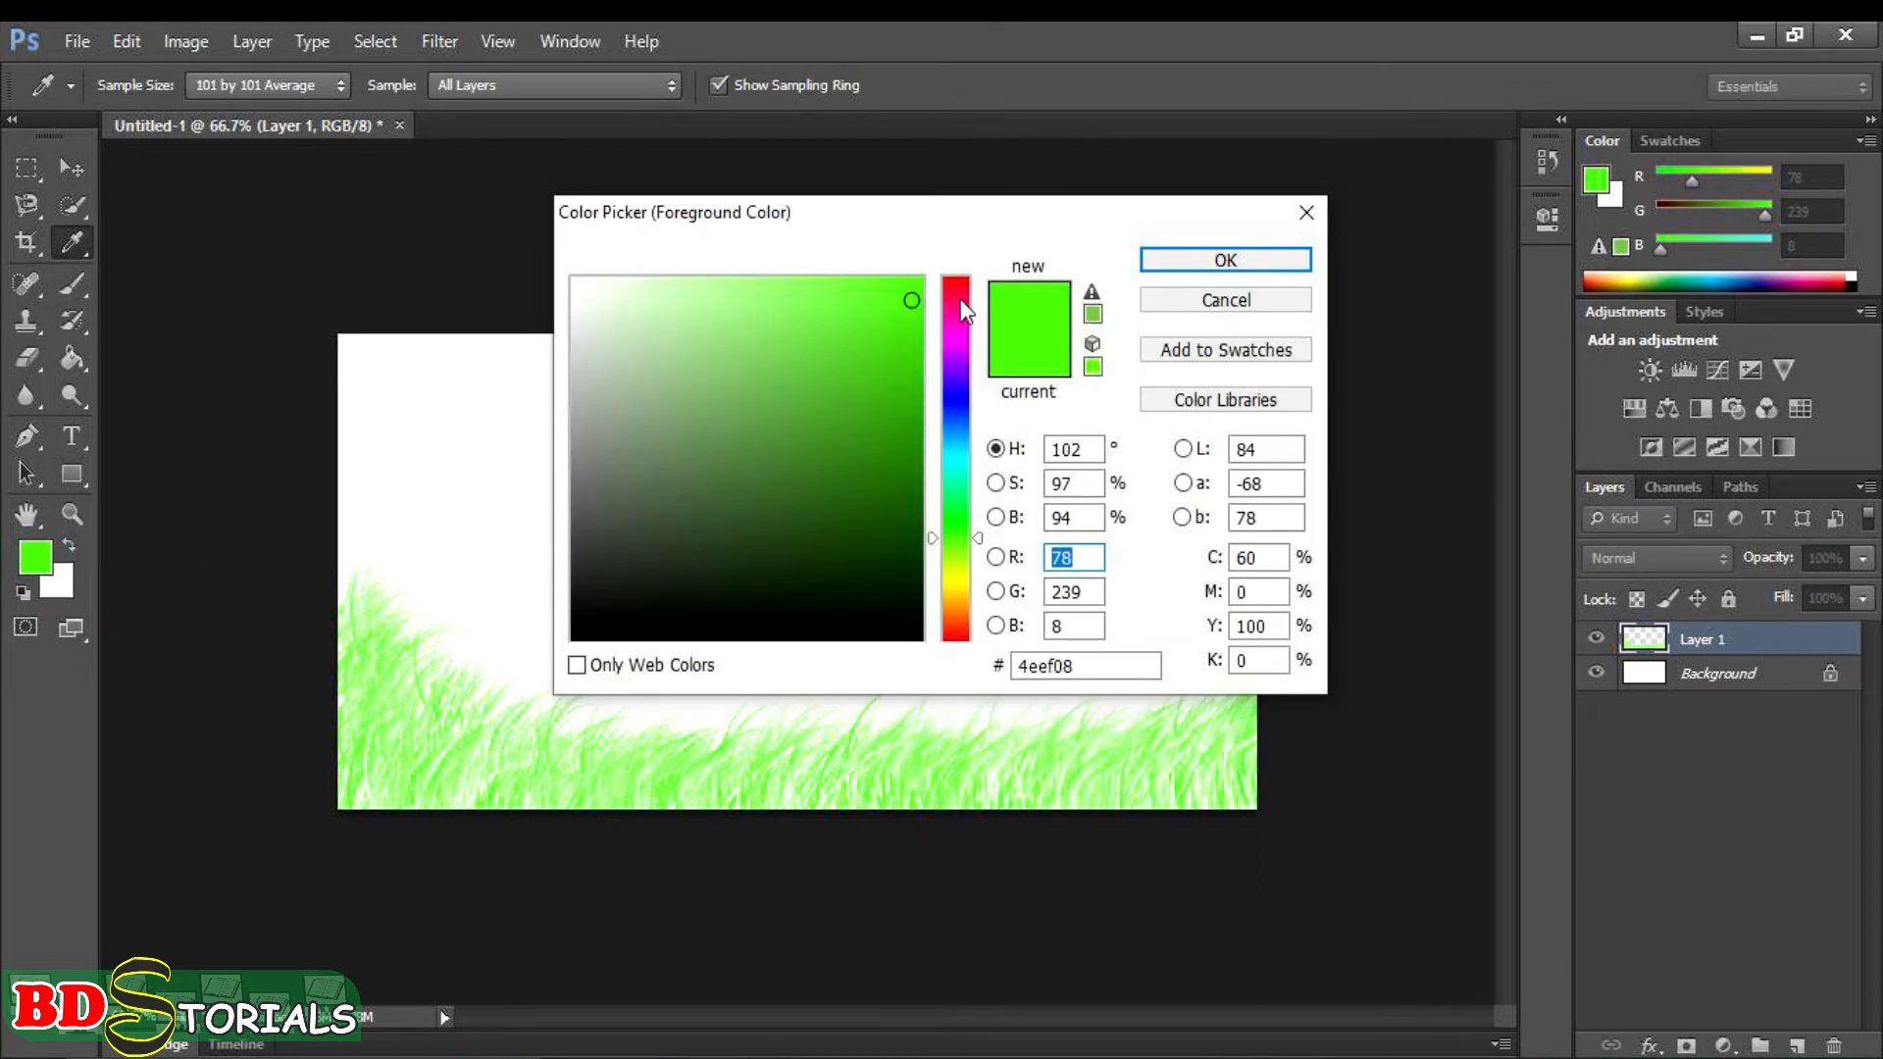
{"action": "left_click", "coordinate": [958, 405]}
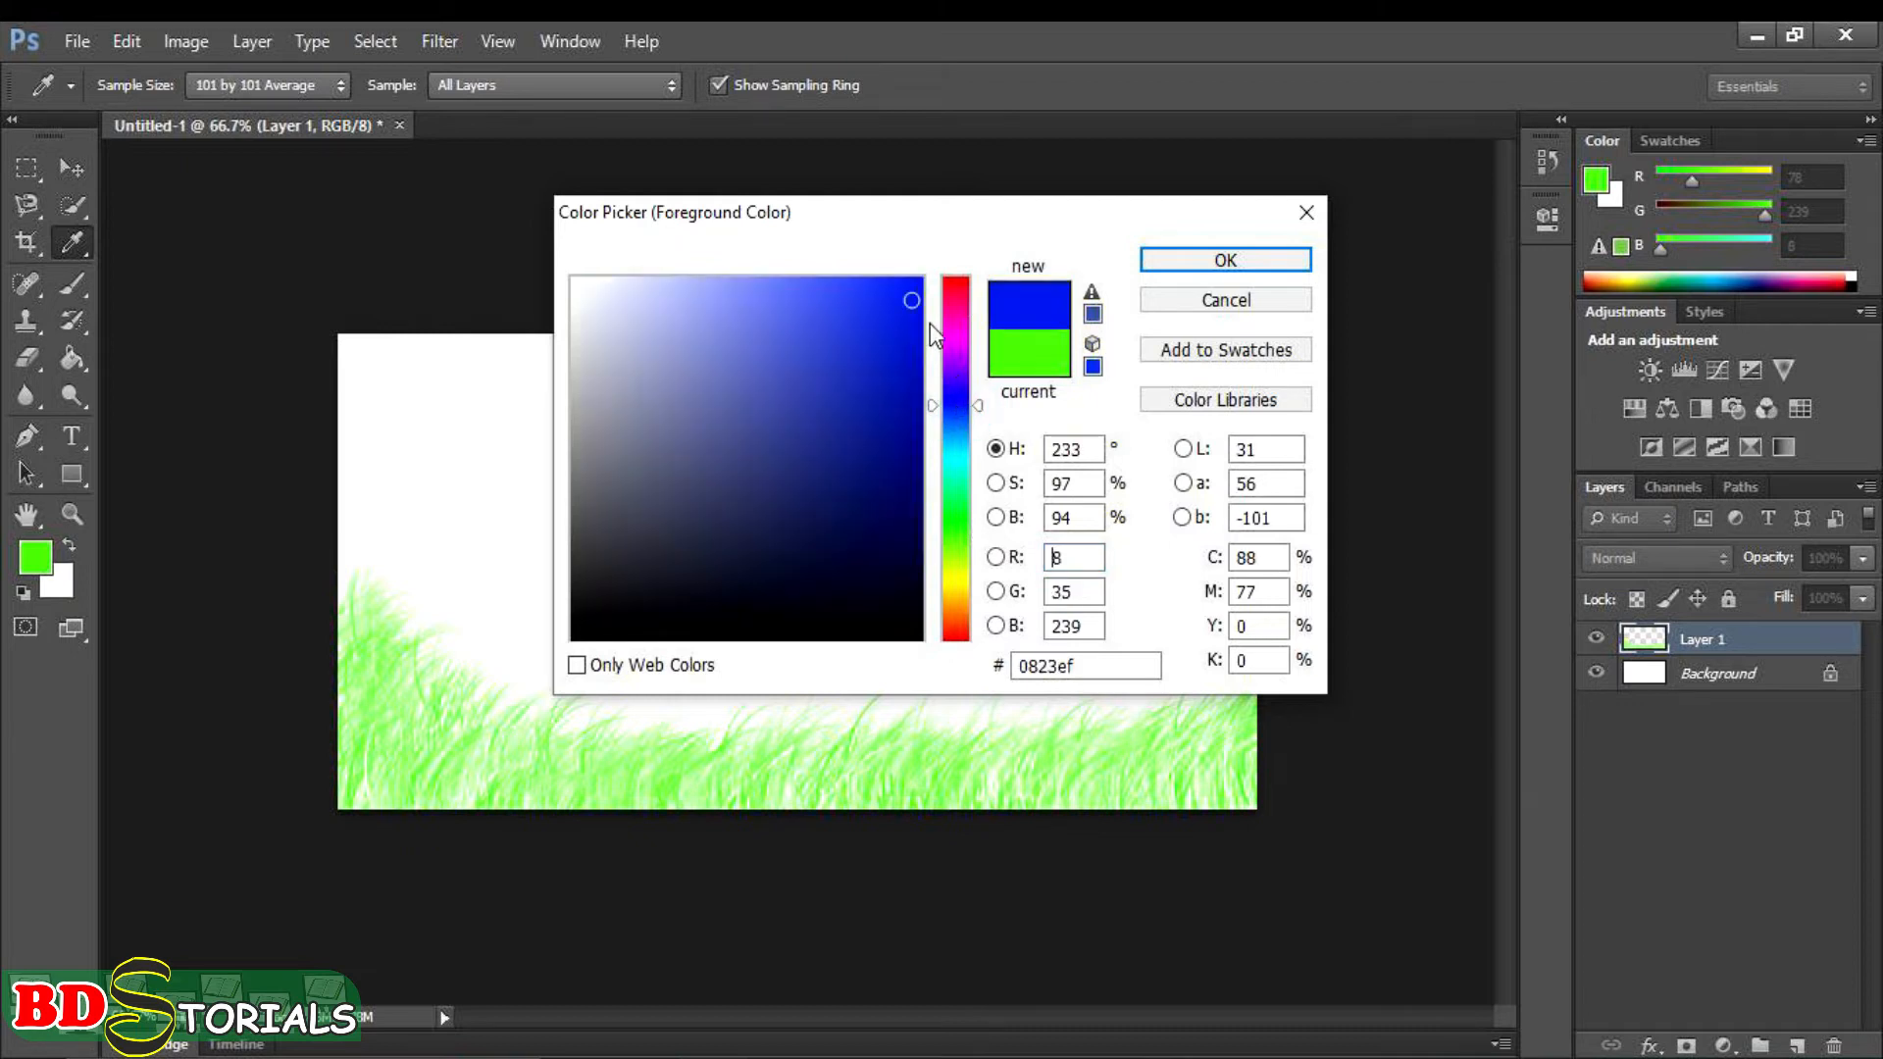
{"action": "left_click", "coordinate": [861, 295]}
{"action": "left_click", "coordinate": [1177, 258]}
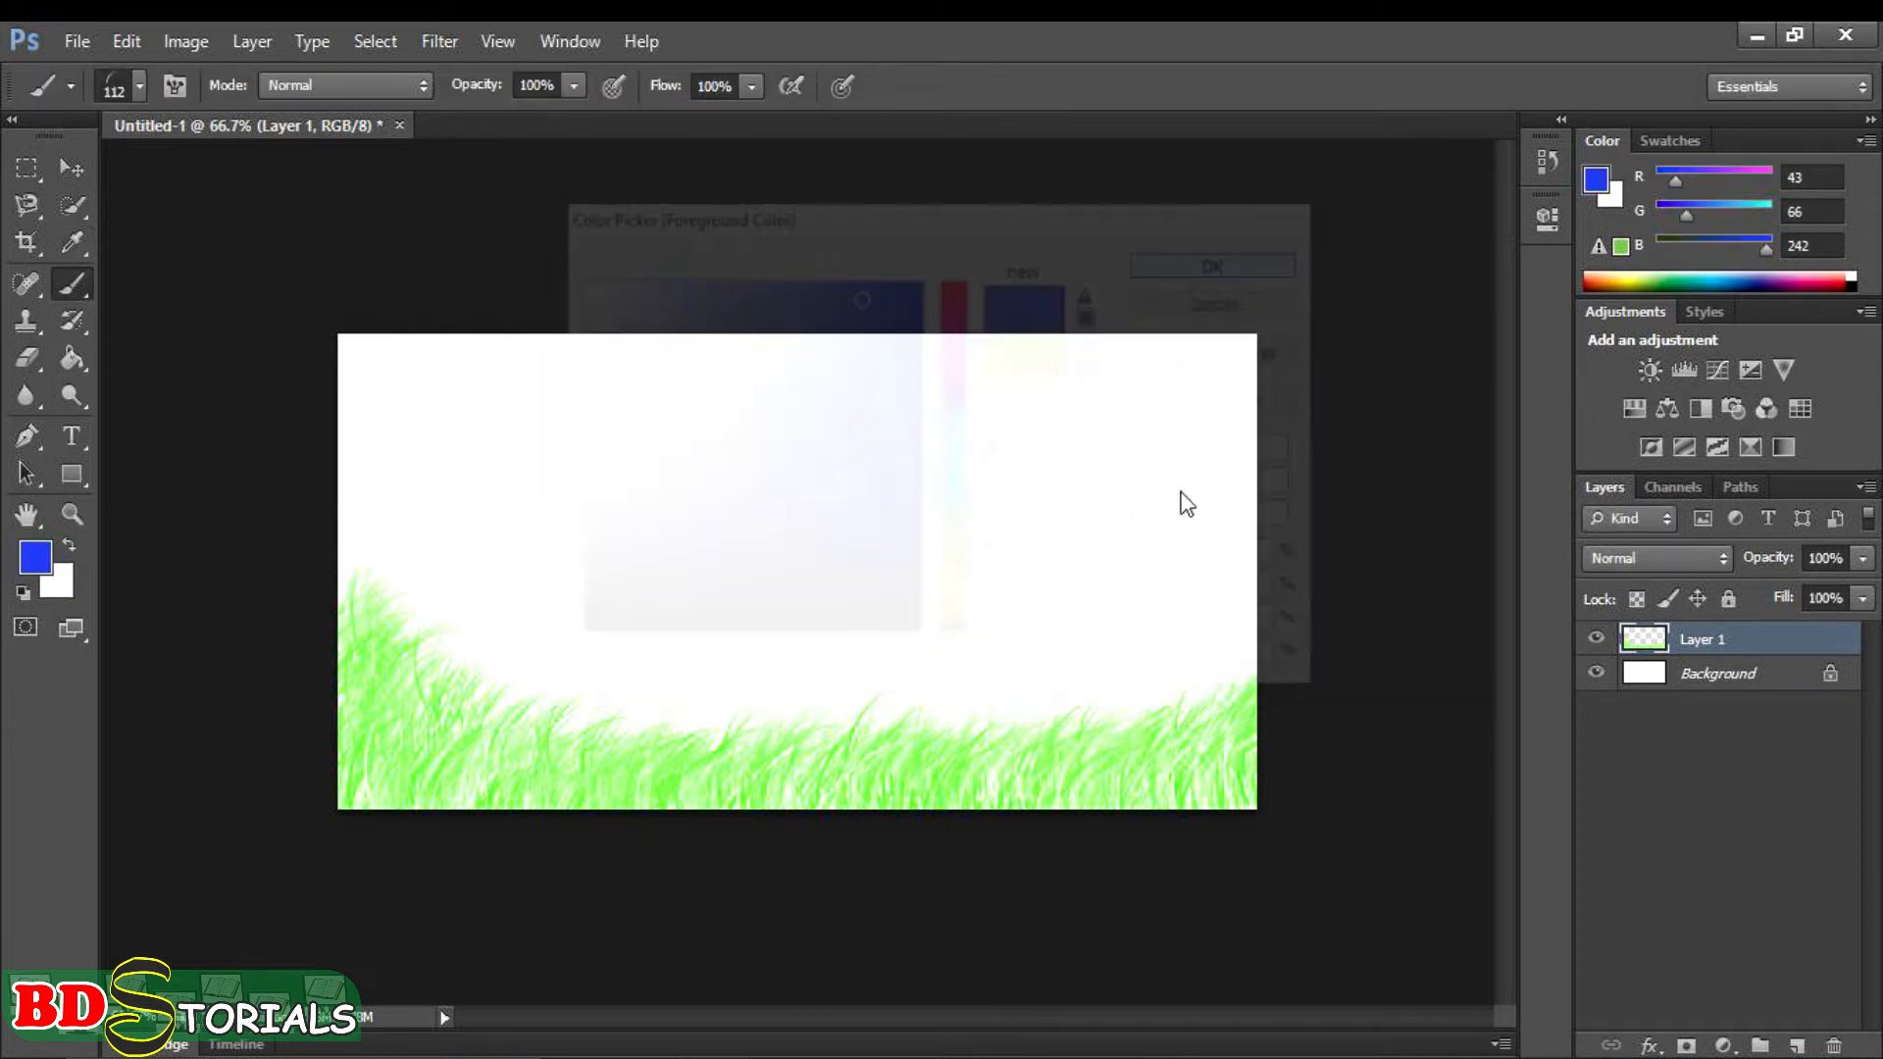
- Choose the 74 px scattered maple leaf brush preset
{"action": "right_click", "coordinate": [942, 532]}
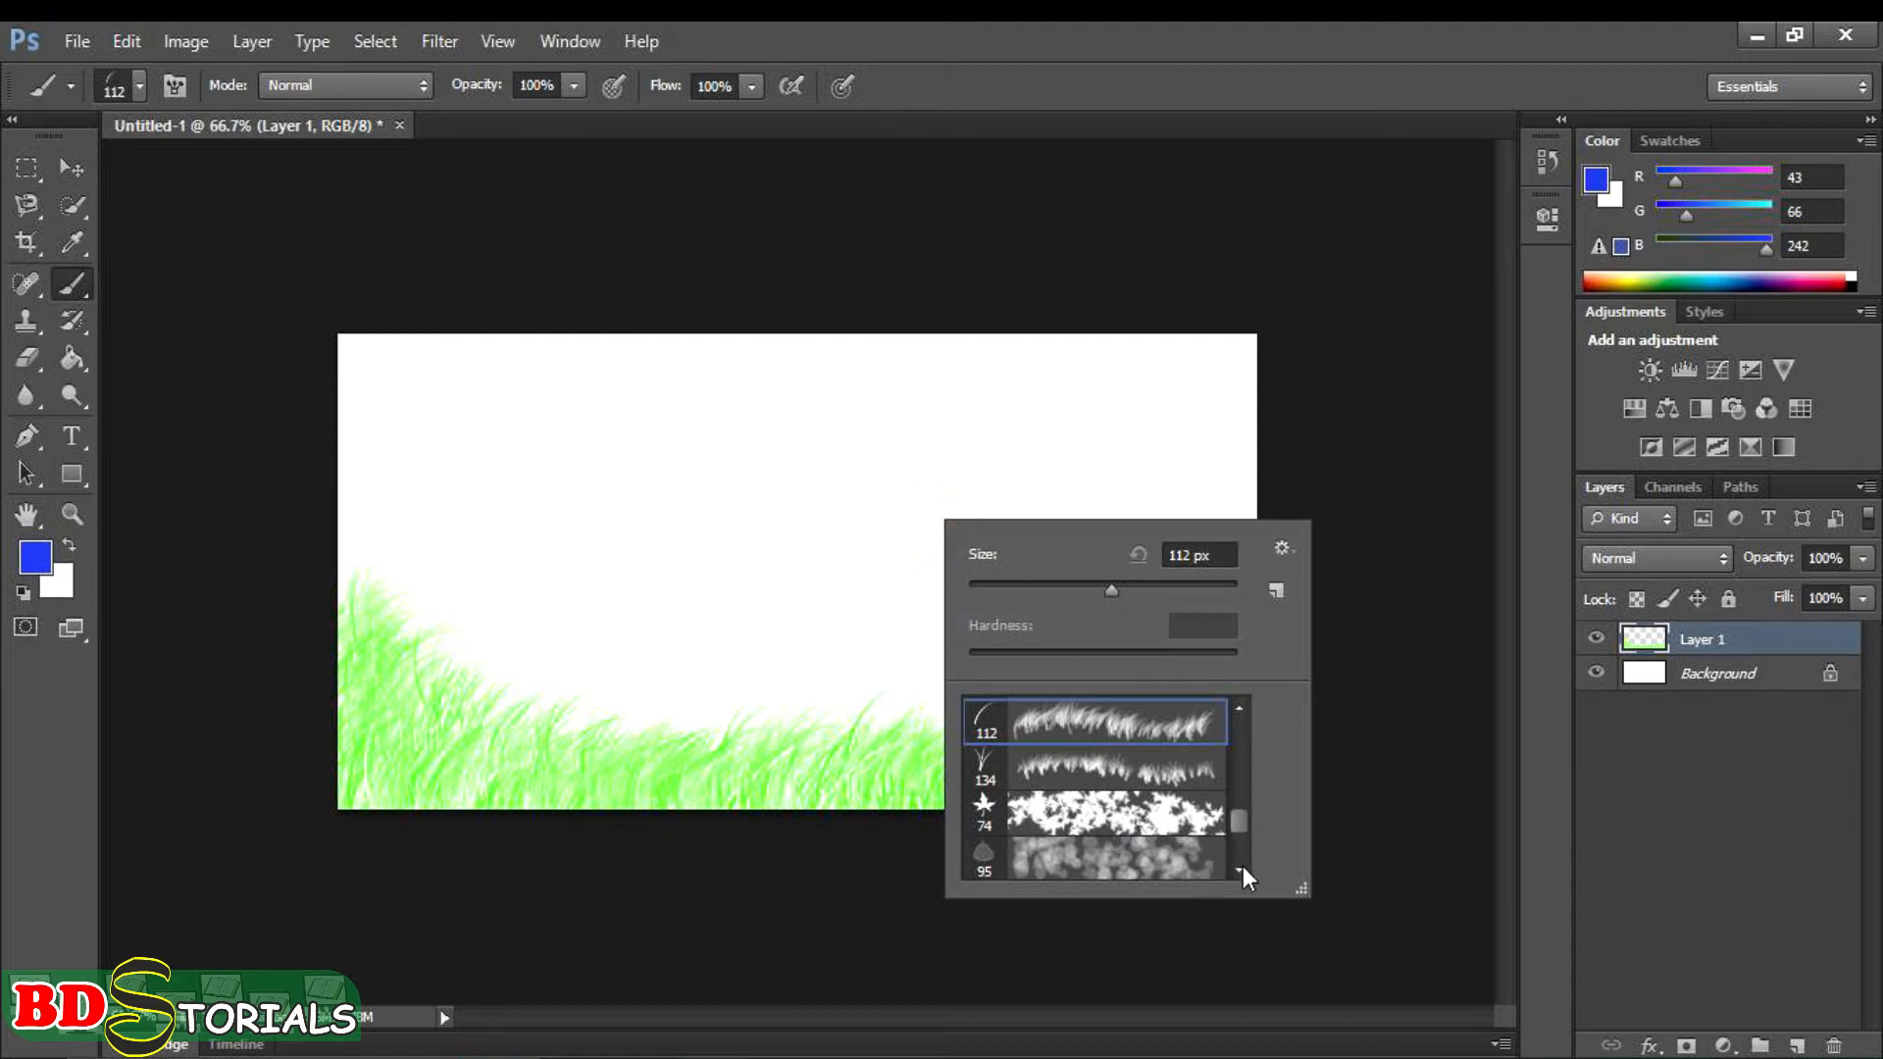
{"action": "left_click", "coordinate": [1241, 710]}
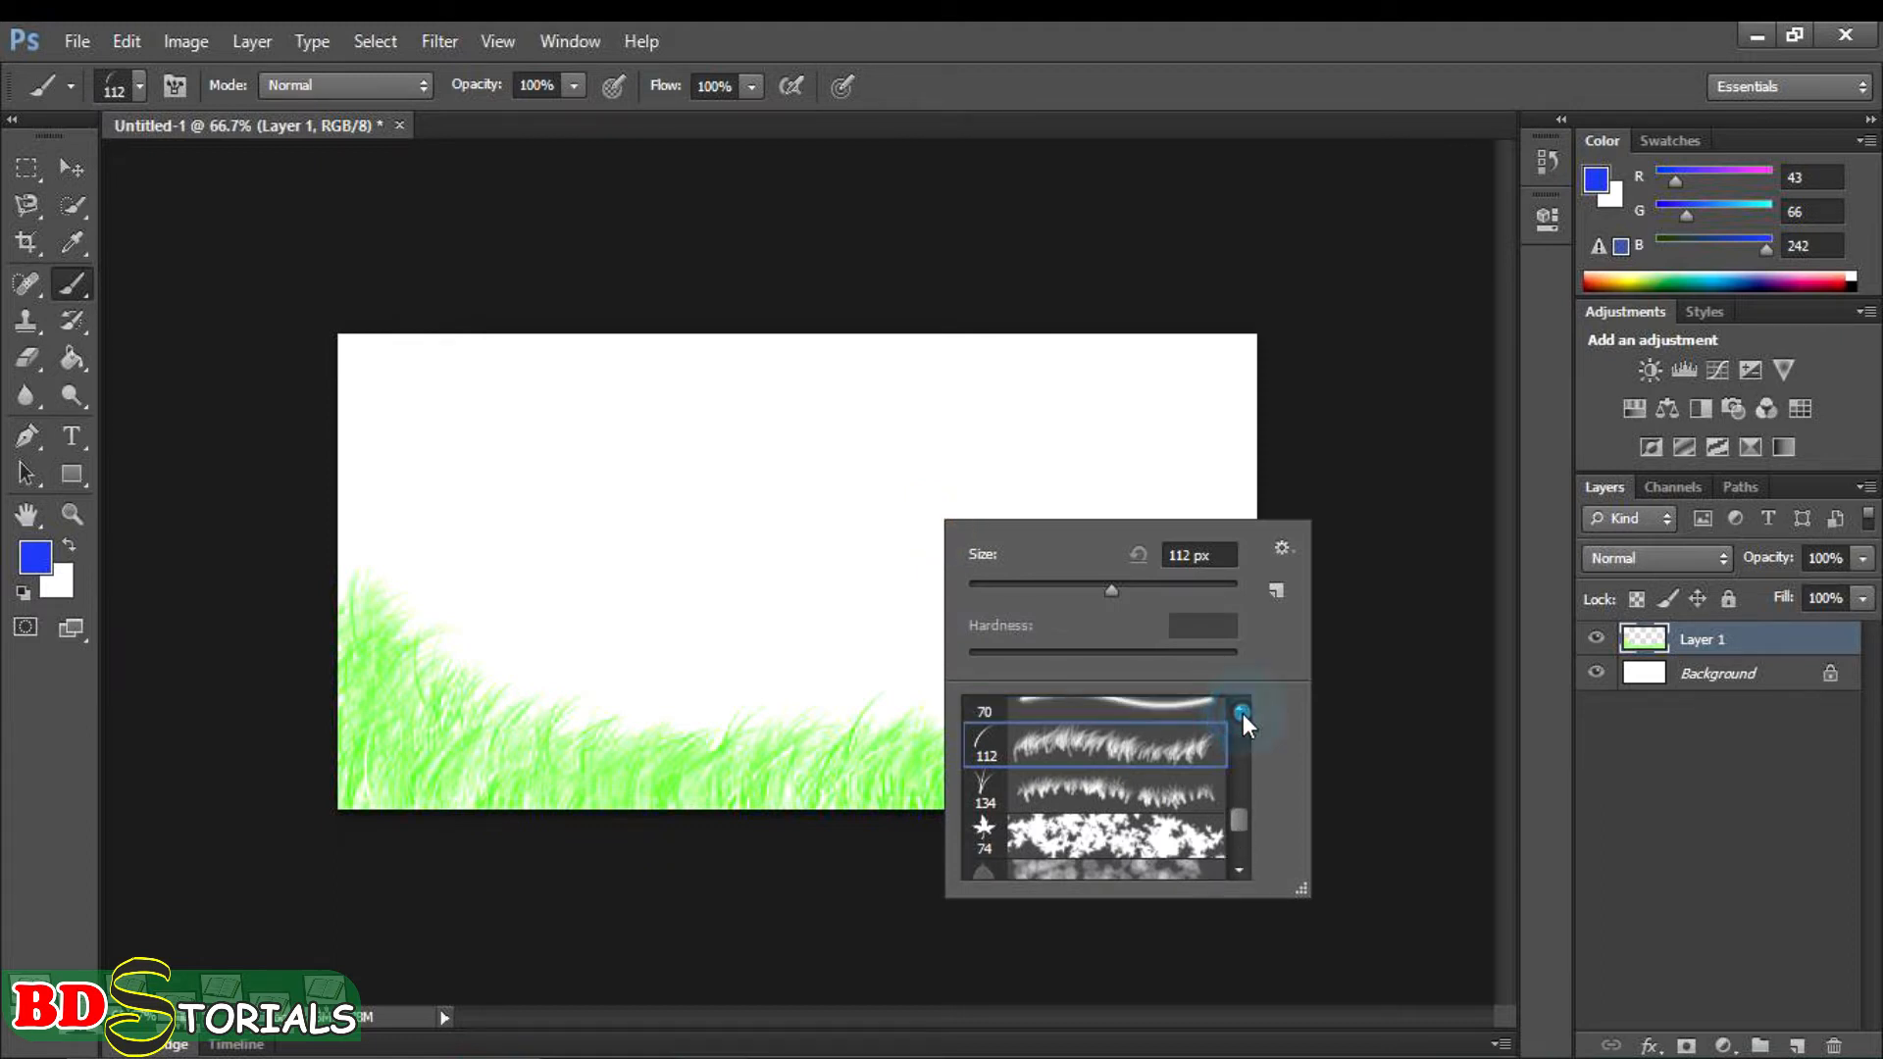
{"action": "left_click", "coordinate": [1241, 869]}
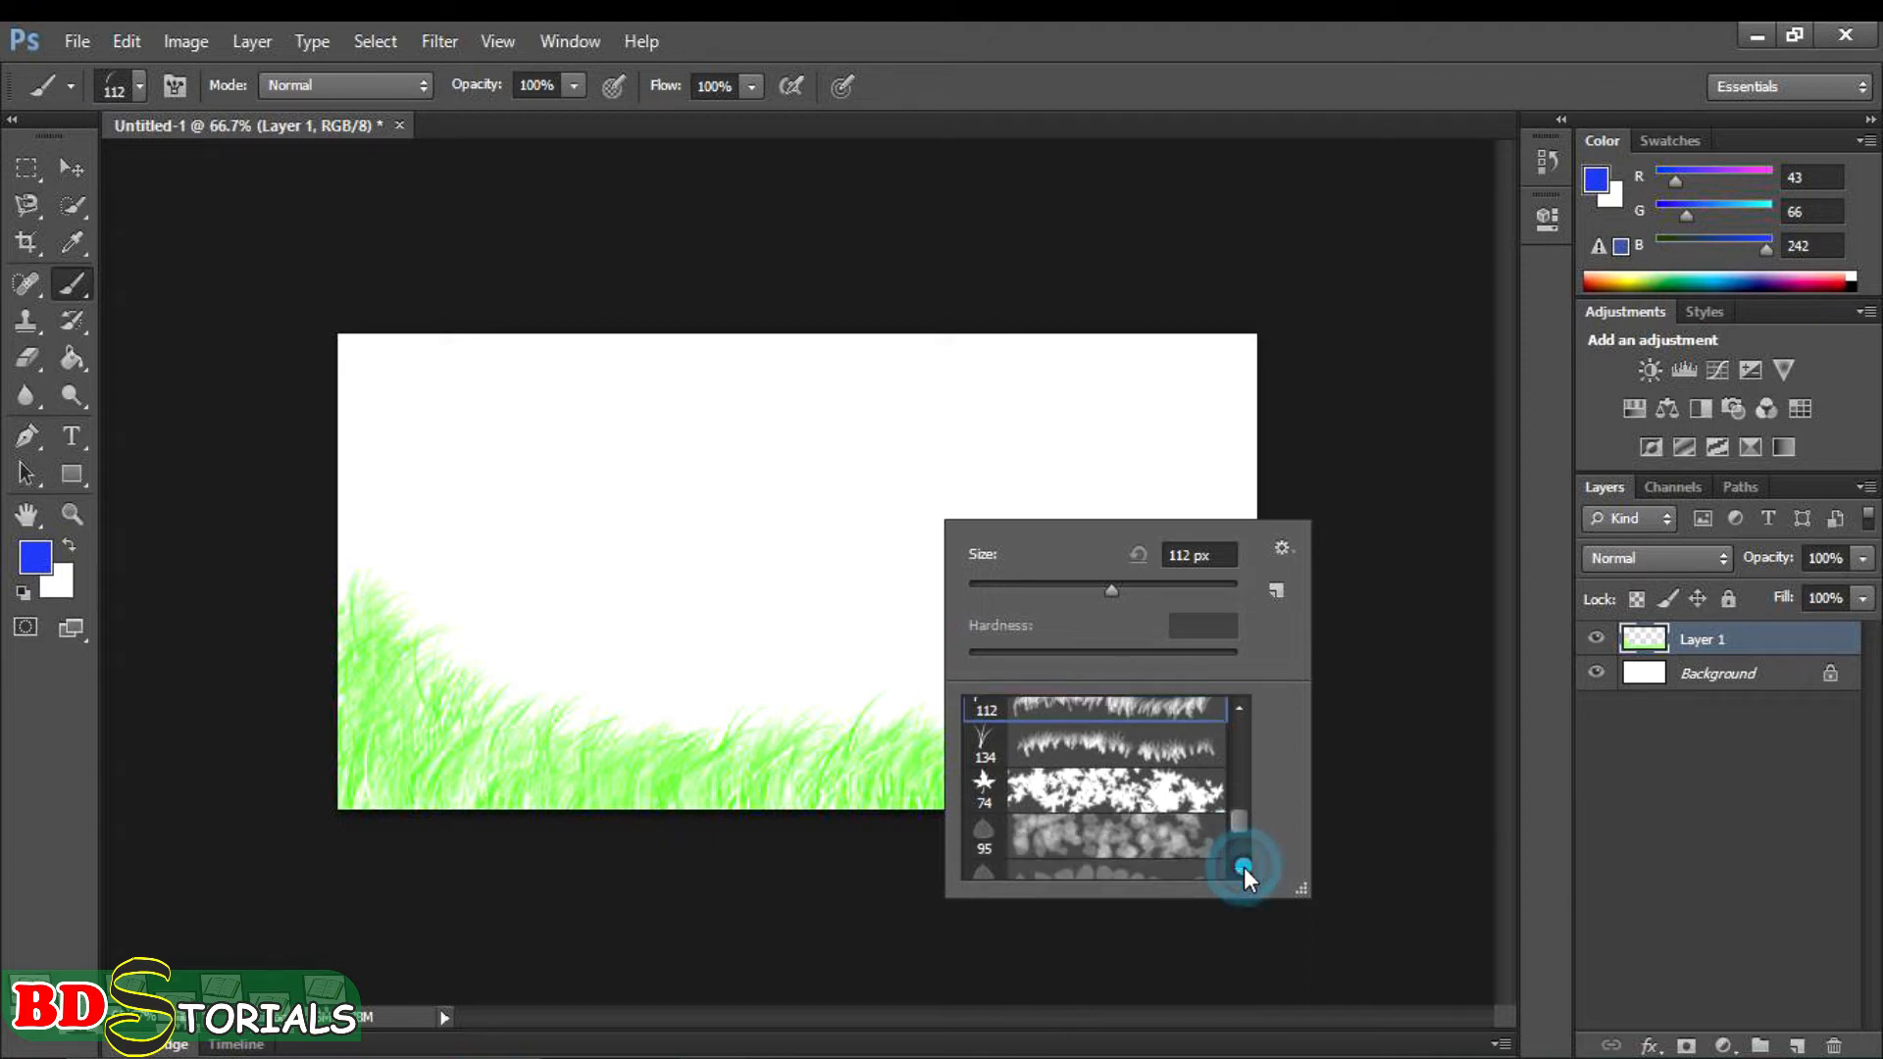
{"action": "left_click", "coordinate": [1174, 806]}
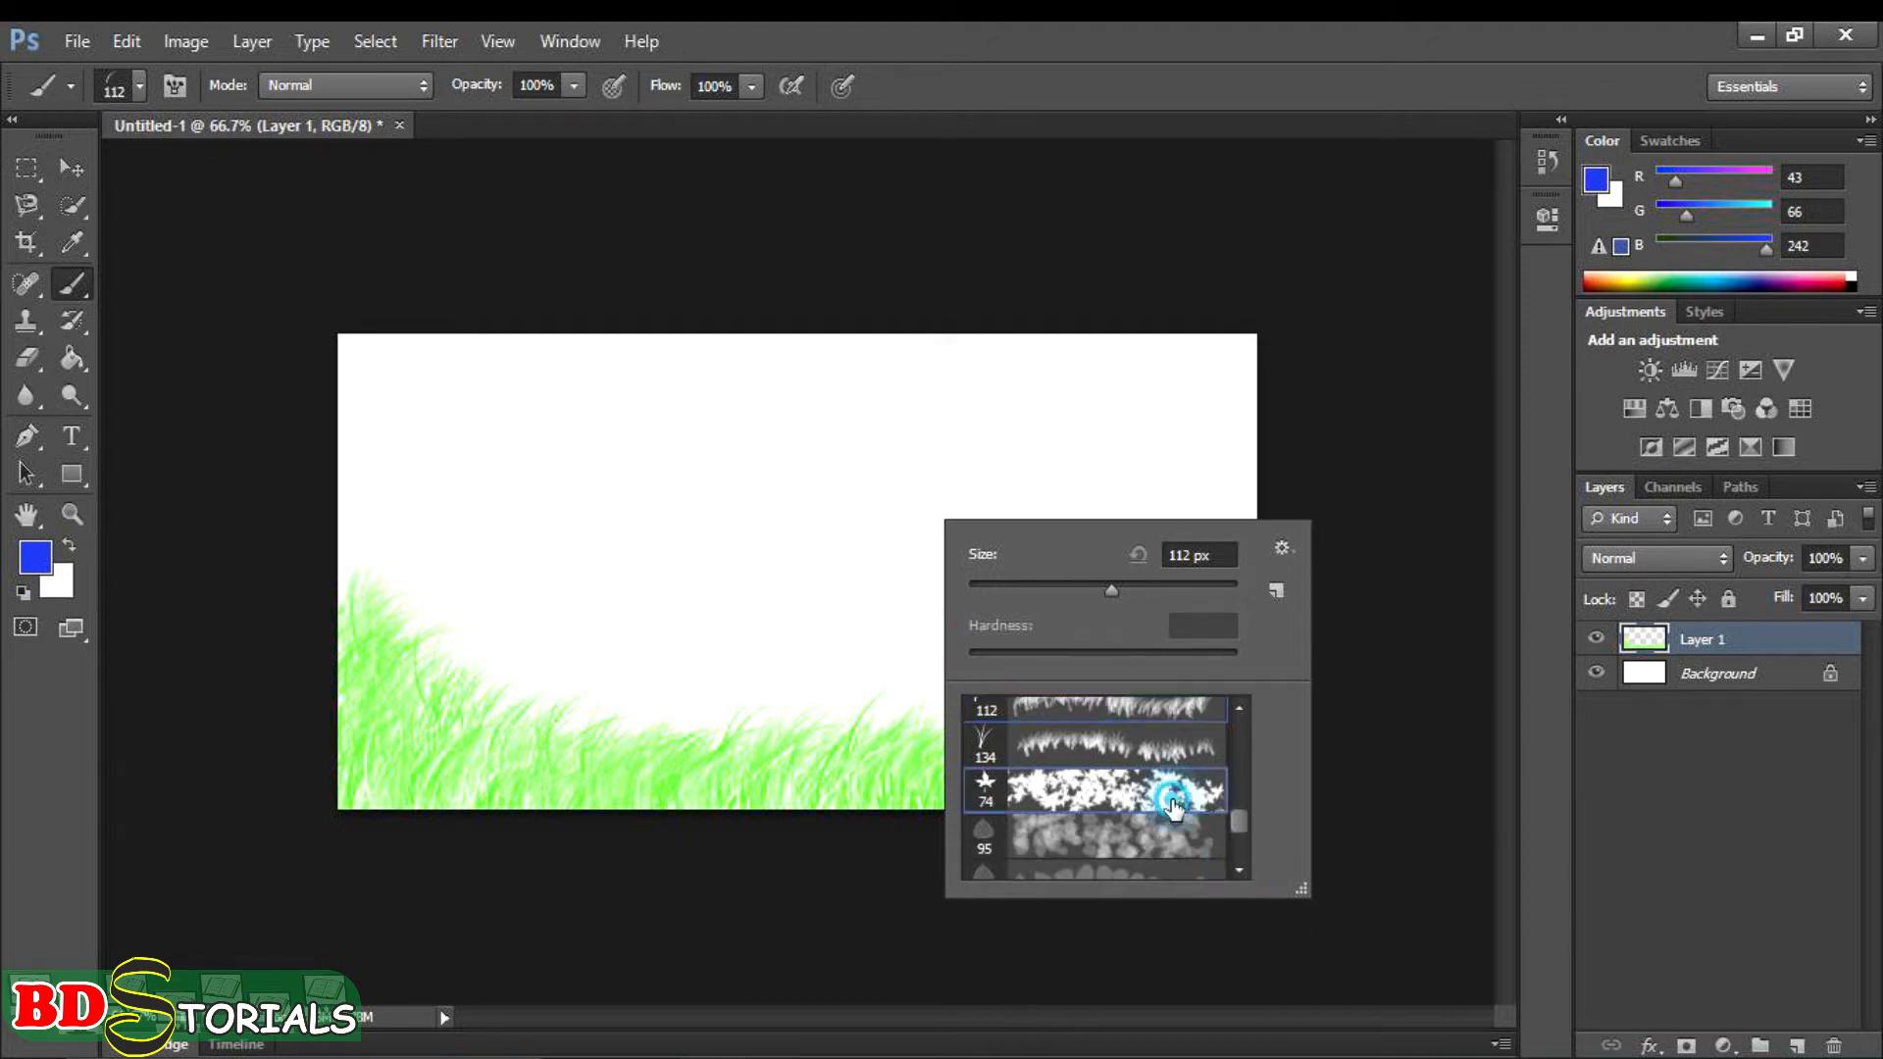
{"action": "double_click", "coordinate": [1173, 802]}
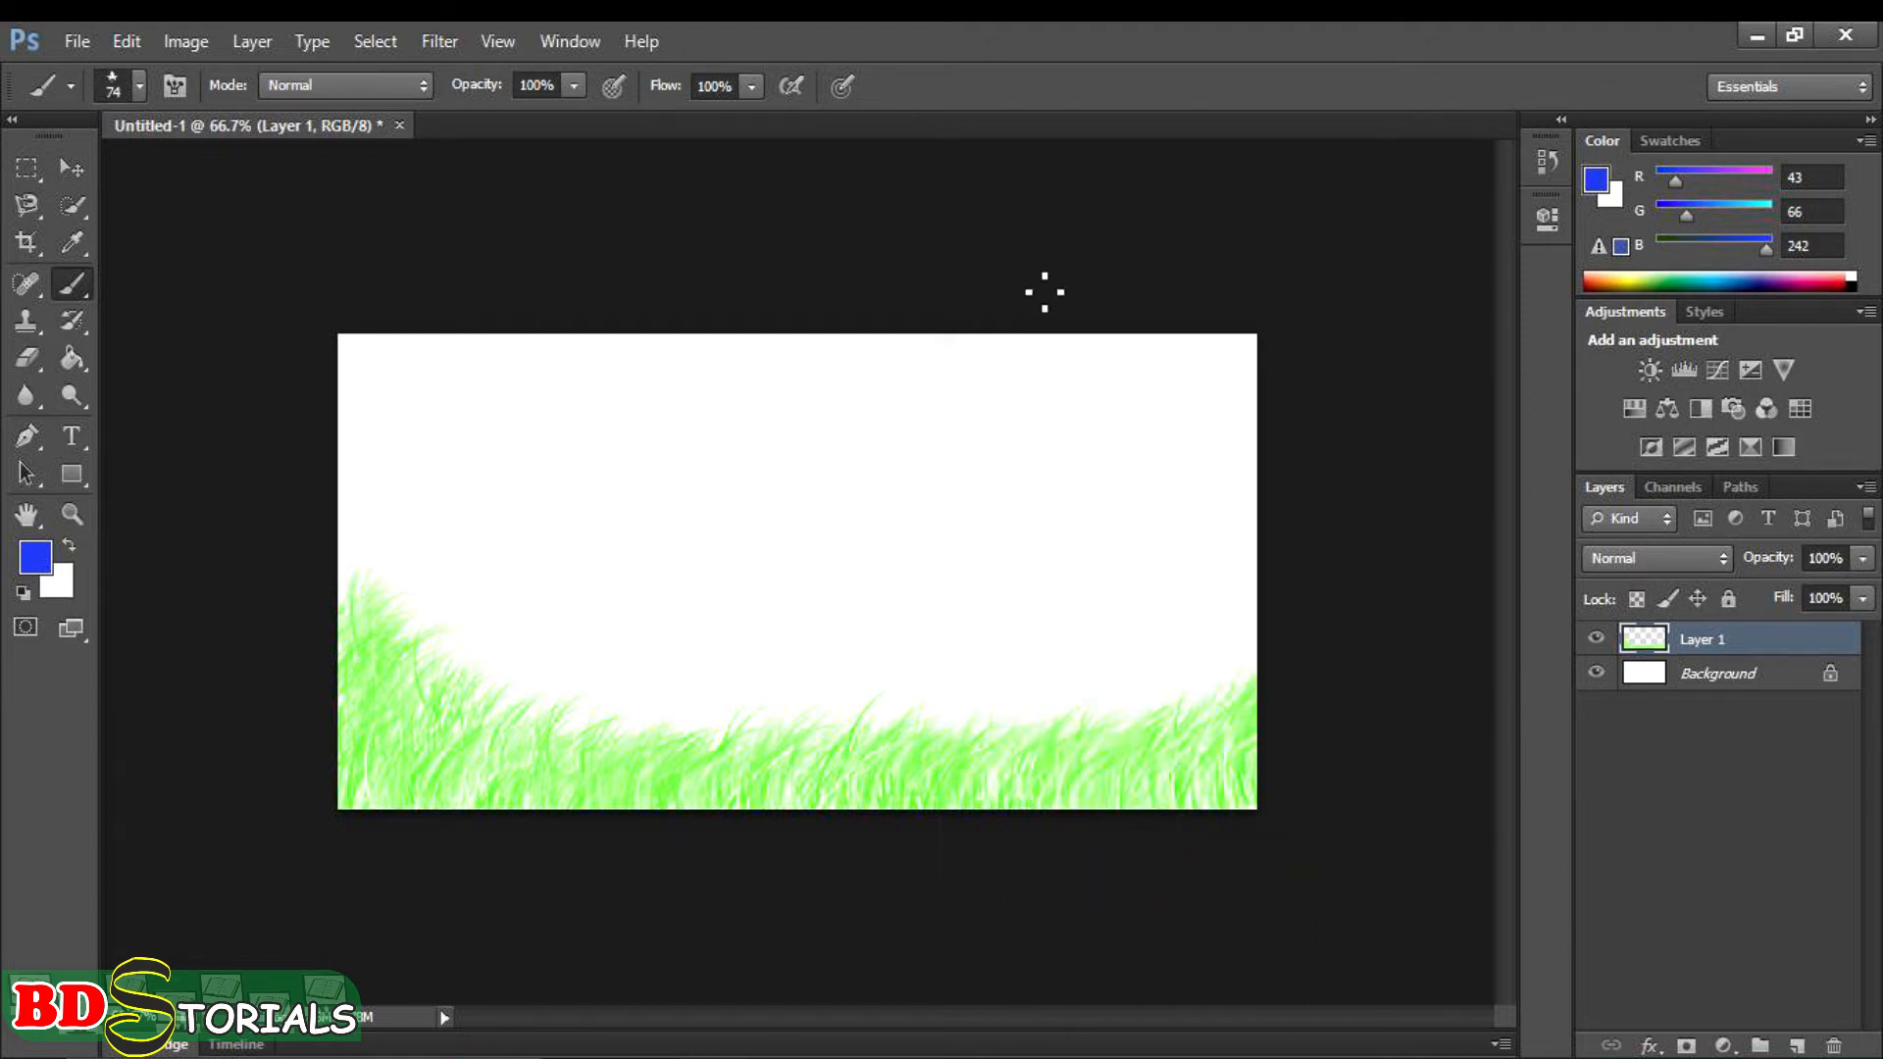
- Paint clusters of blue leaves in the canvas's upper-left area and across its right part
{"action": "mouse_move", "coordinate": [454, 382]}
{"action": "left_mouse_down"}
{"action": "mouse_move", "coordinate": [530, 461]}
{"action": "mouse_move", "coordinate": [589, 461]}
{"action": "left_mouse_up"}
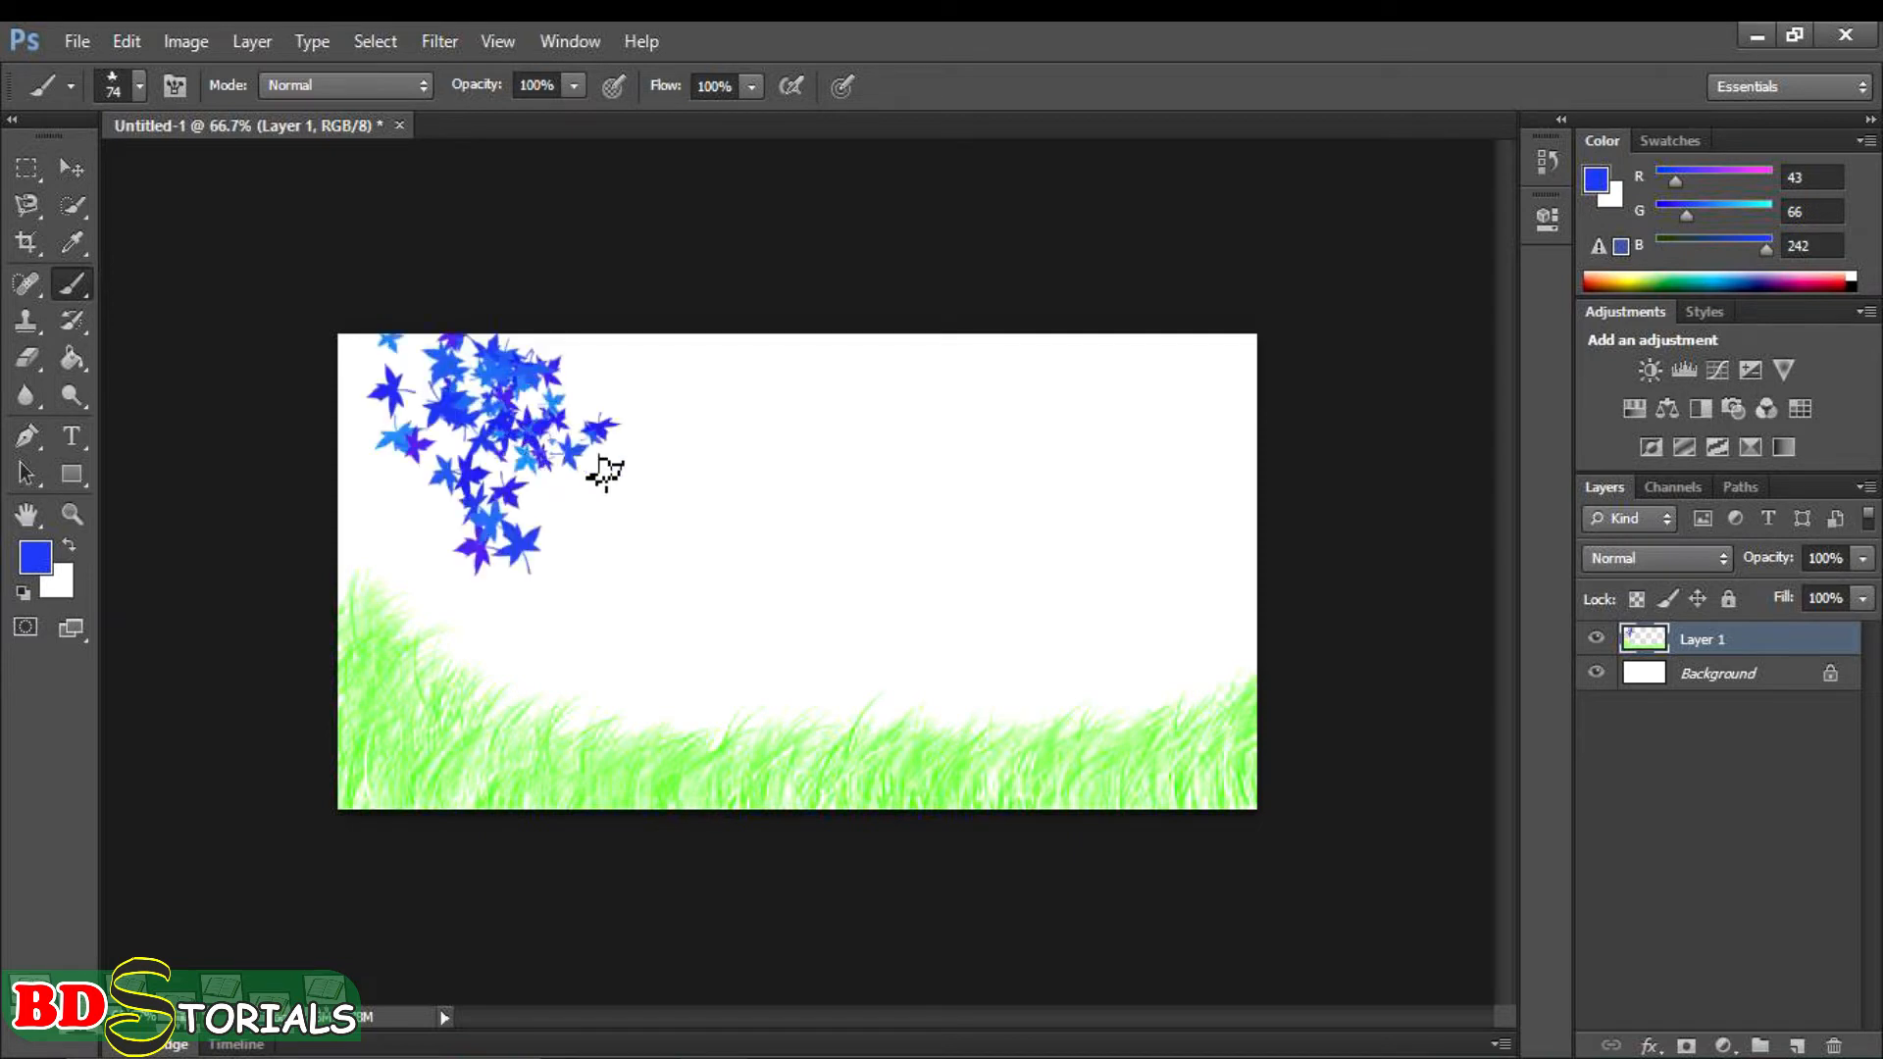
{"action": "mouse_move", "coordinate": [1099, 420]}
{"action": "left_mouse_down"}
{"action": "mouse_move", "coordinate": [1147, 438]}
{"action": "mouse_move", "coordinate": [1102, 584]}
{"action": "mouse_move", "coordinate": [1122, 601]}
{"action": "mouse_move", "coordinate": [1010, 534]}
{"action": "left_mouse_up"}
{"action": "left_click_drag", "start_coordinate": [950, 399], "coordinate": [990, 375]}
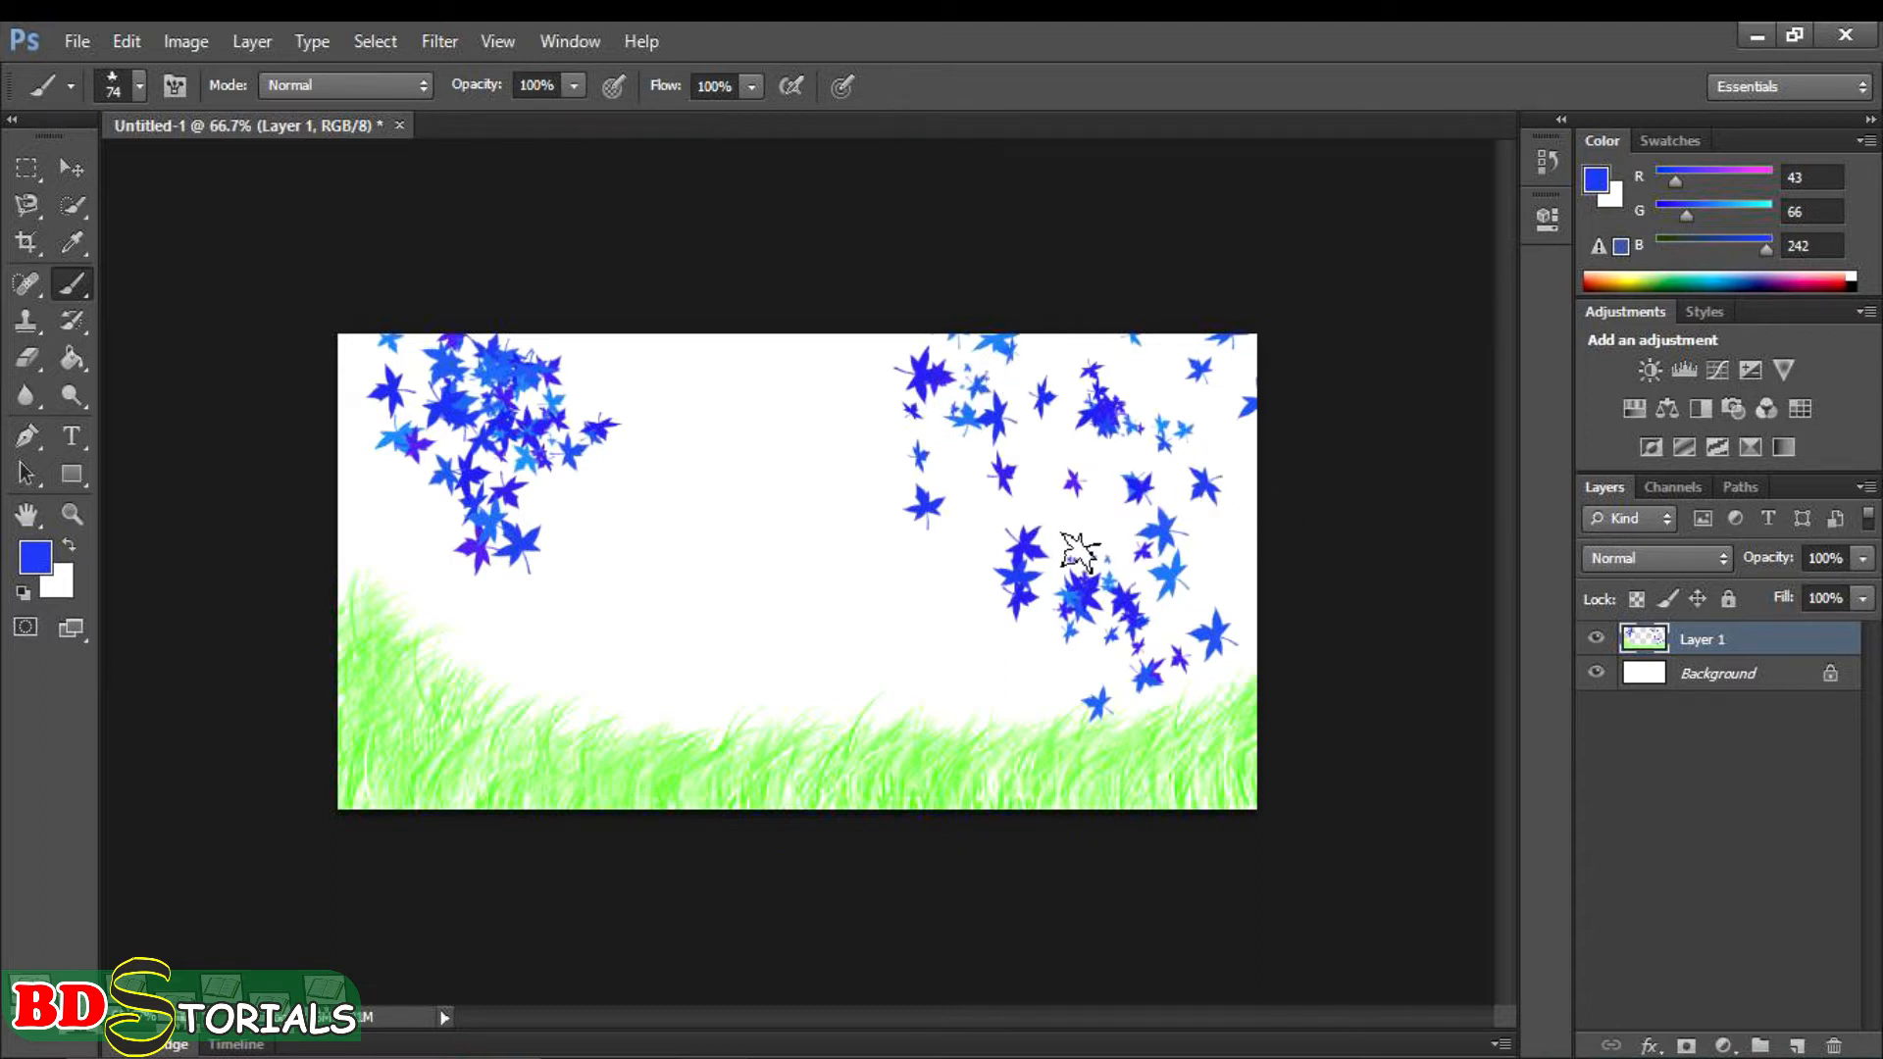
- Undo all the leaf and grass strokes to leave the layer blank
{"action": "key", "text": "ctrl+alt+z"}
{"action": "key", "text": "ctrl+alt+z"}
{"action": "key", "text": "ctrl+alt+z"}
{"action": "key", "text": "ctrl+alt+z"}
{"action": "key", "text": "ctrl+alt+z"}
{"action": "key", "text": "ctrl+alt+z"}
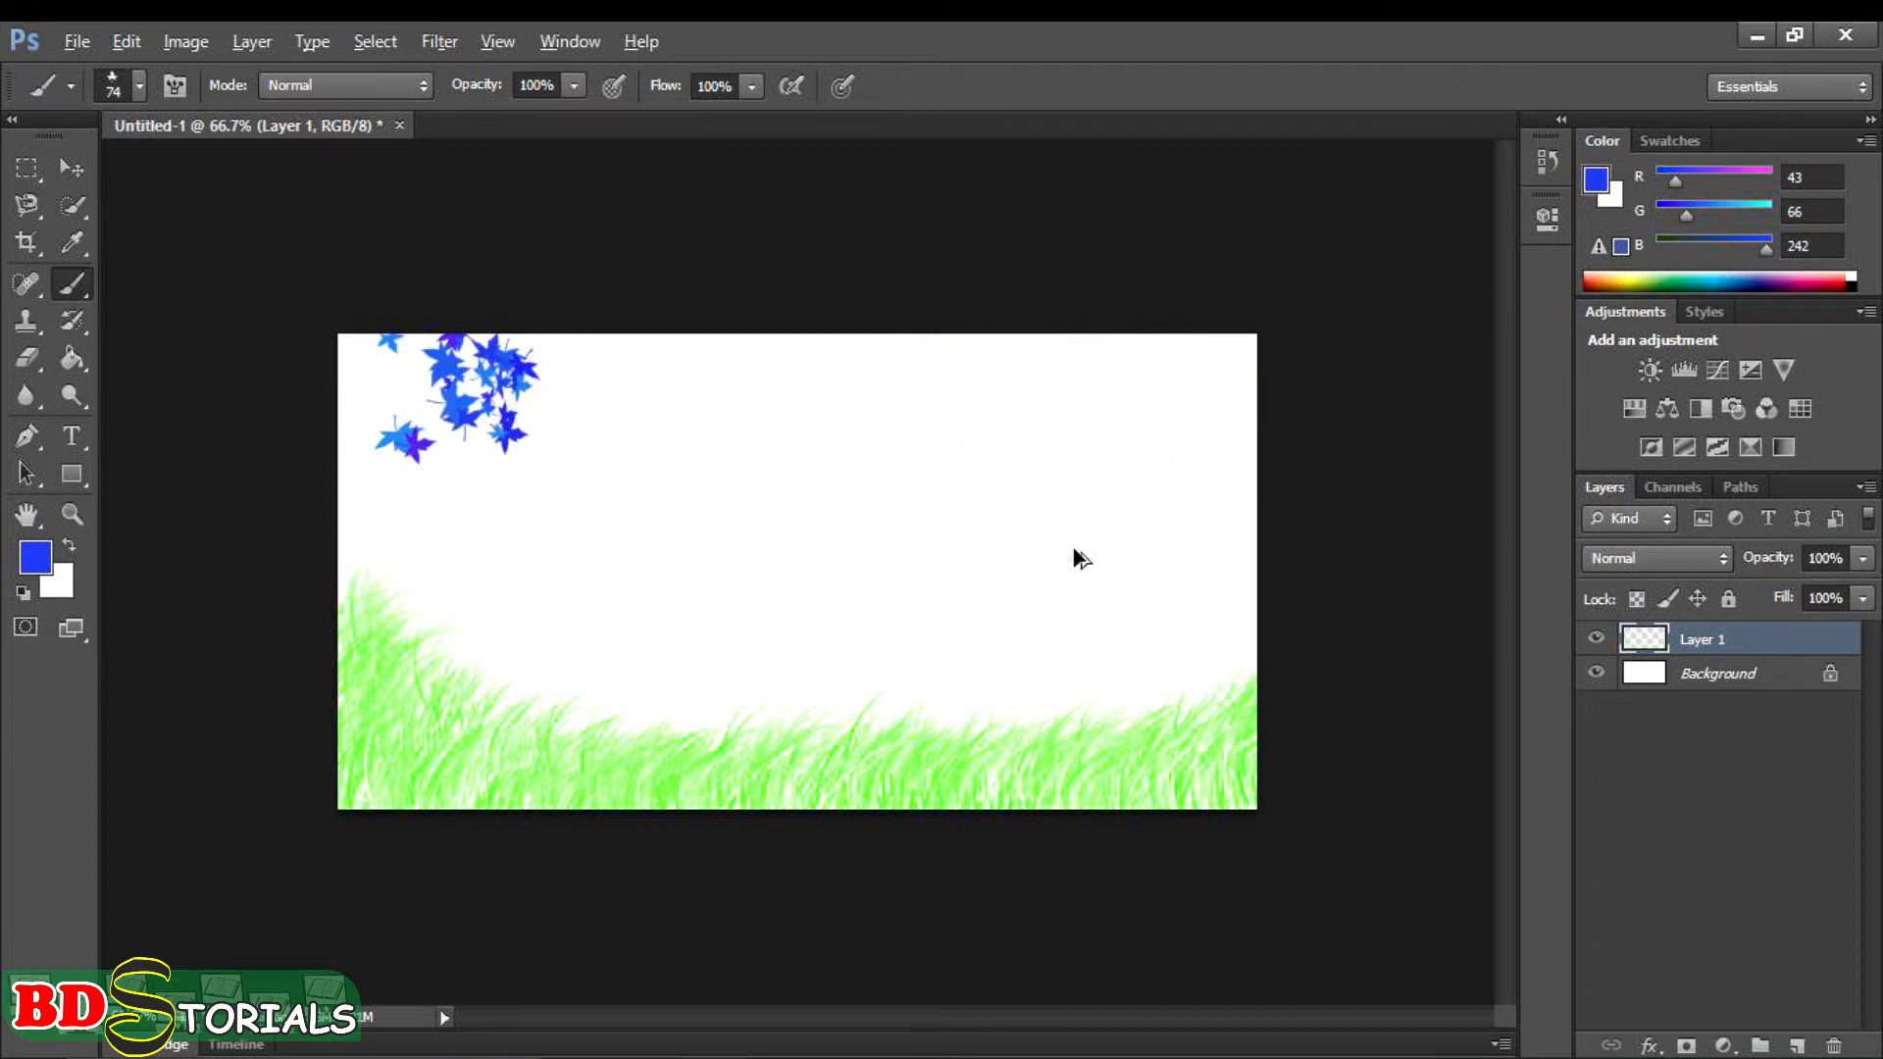
{"action": "key", "text": "ctrl+alt+z"}
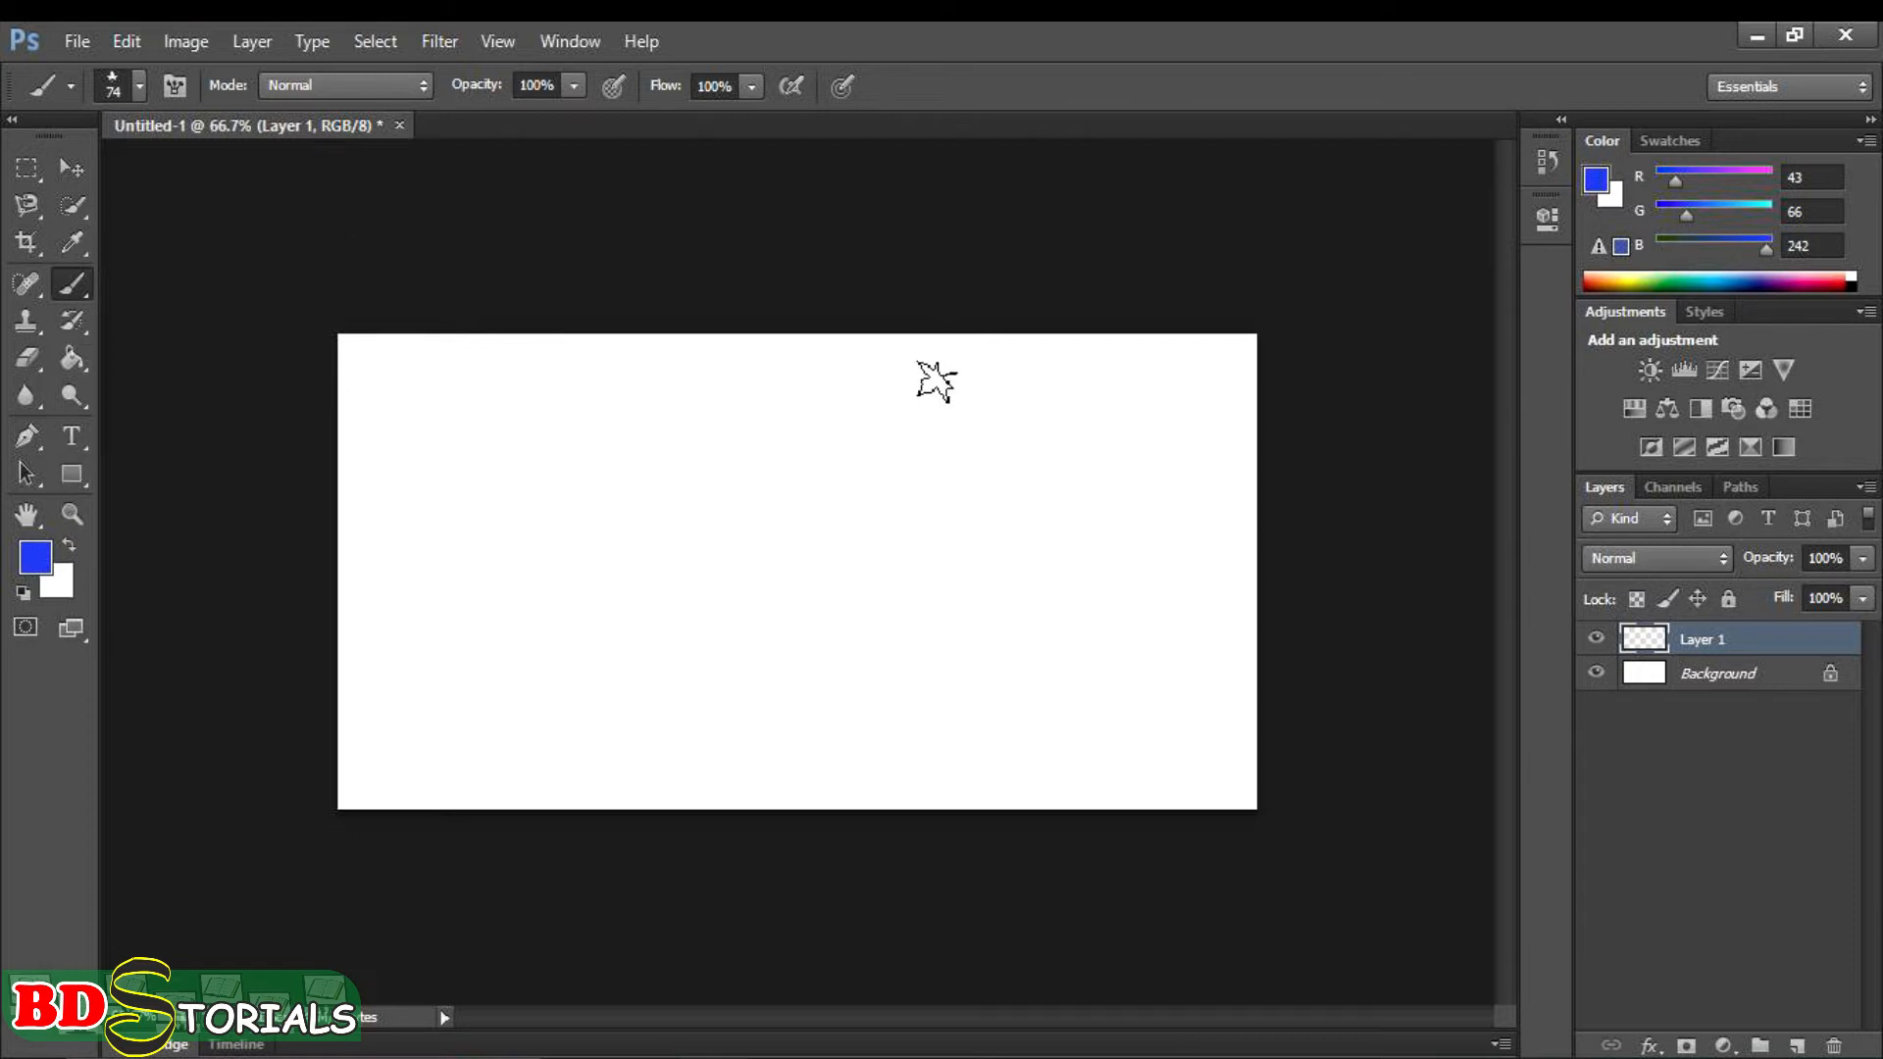
- Choose the hard round brush preset, place one blue dab left of the canvas centre and undo it
{"action": "right_click", "coordinate": [881, 485]}
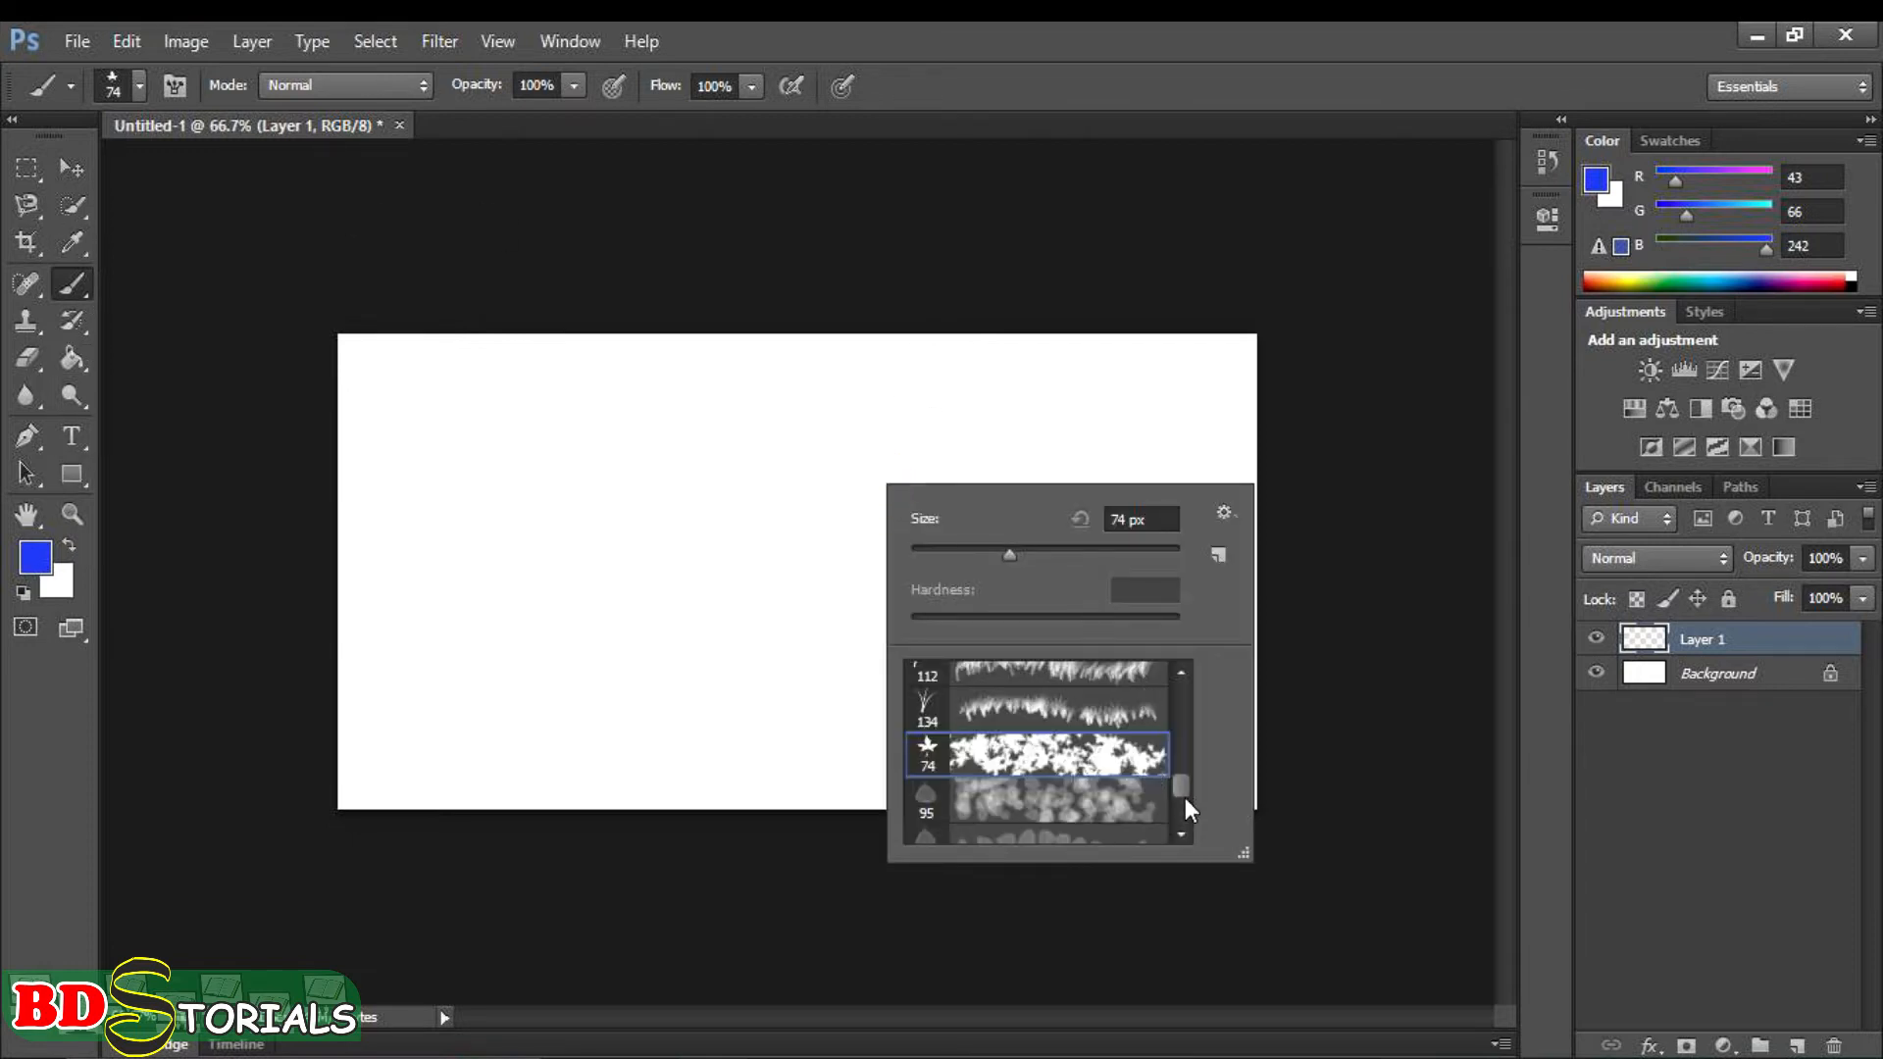
{"action": "left_click_drag", "start_coordinate": [1182, 790], "coordinate": [1190, 675]}
{"action": "left_click", "coordinate": [1143, 727]}
{"action": "left_click", "coordinate": [663, 523]}
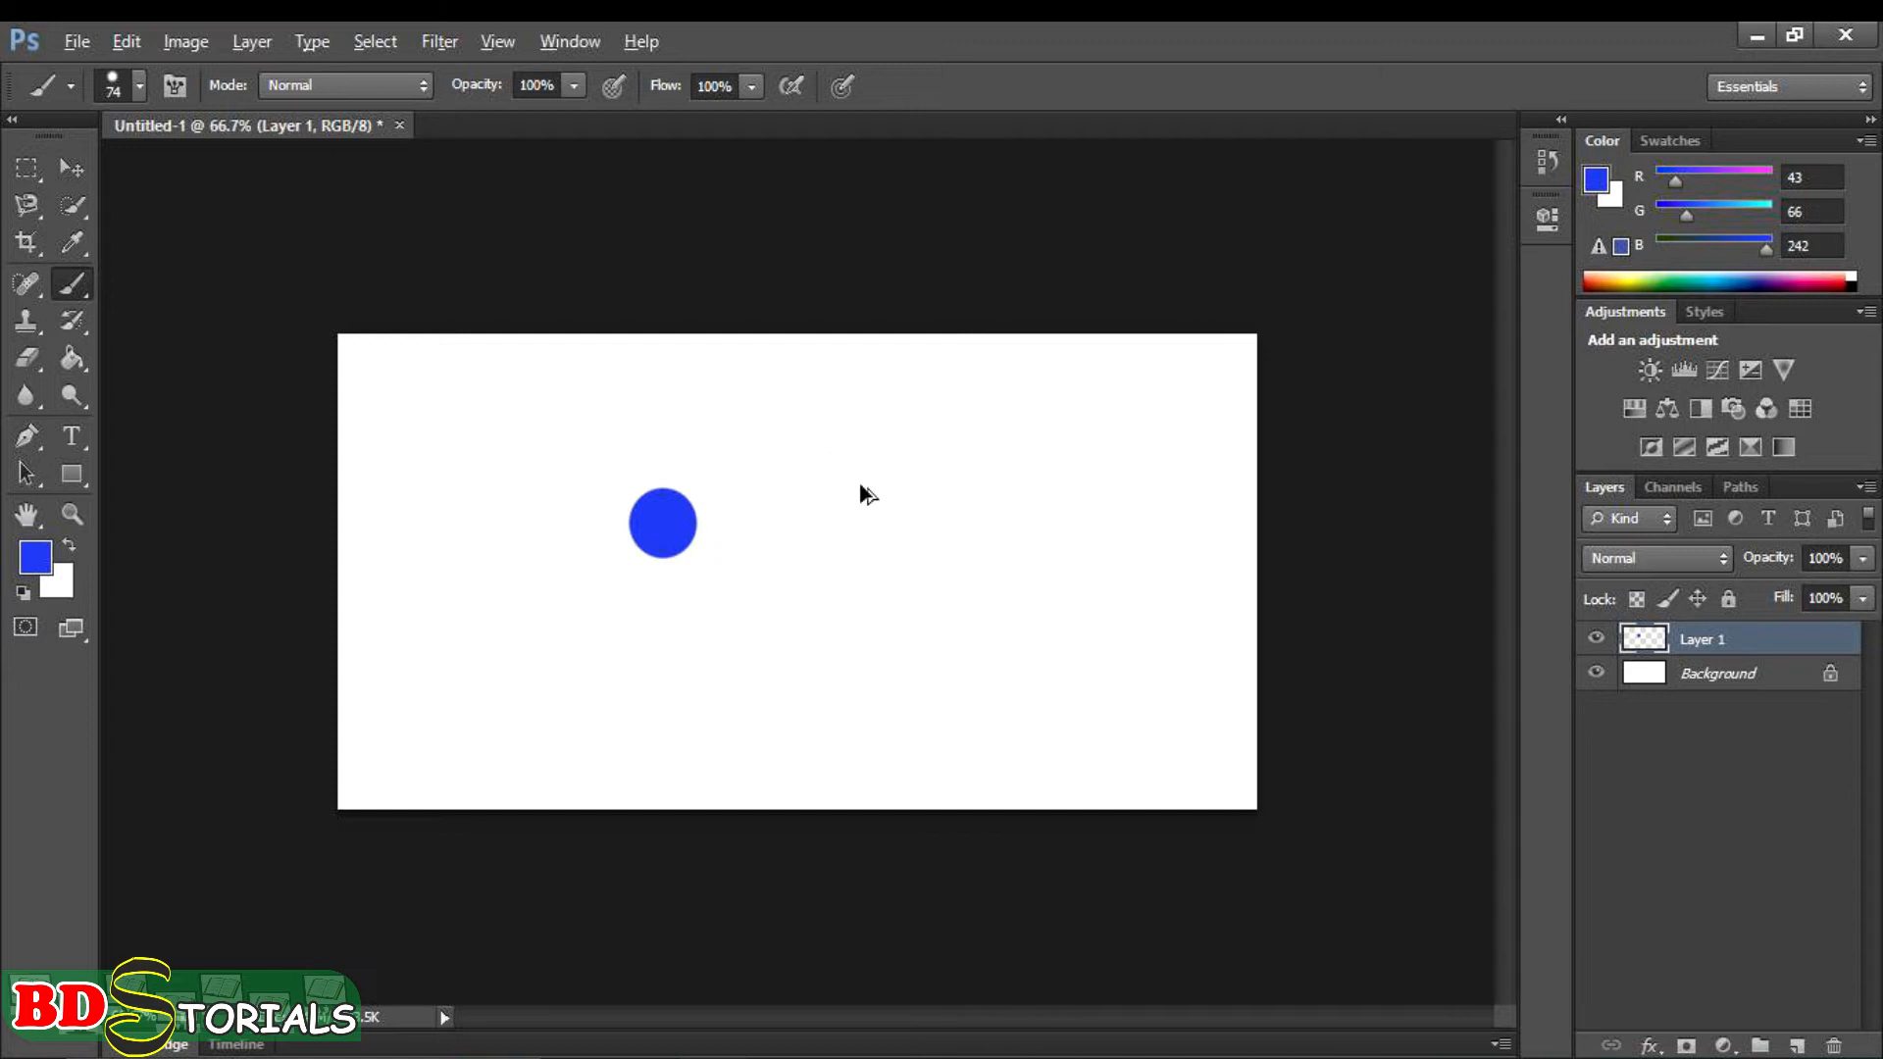
{"action": "key", "text": "ctrl+z"}
- Replace the current brush presets with the Calligraphic Brushes set
{"action": "right_click", "coordinate": [847, 472]}
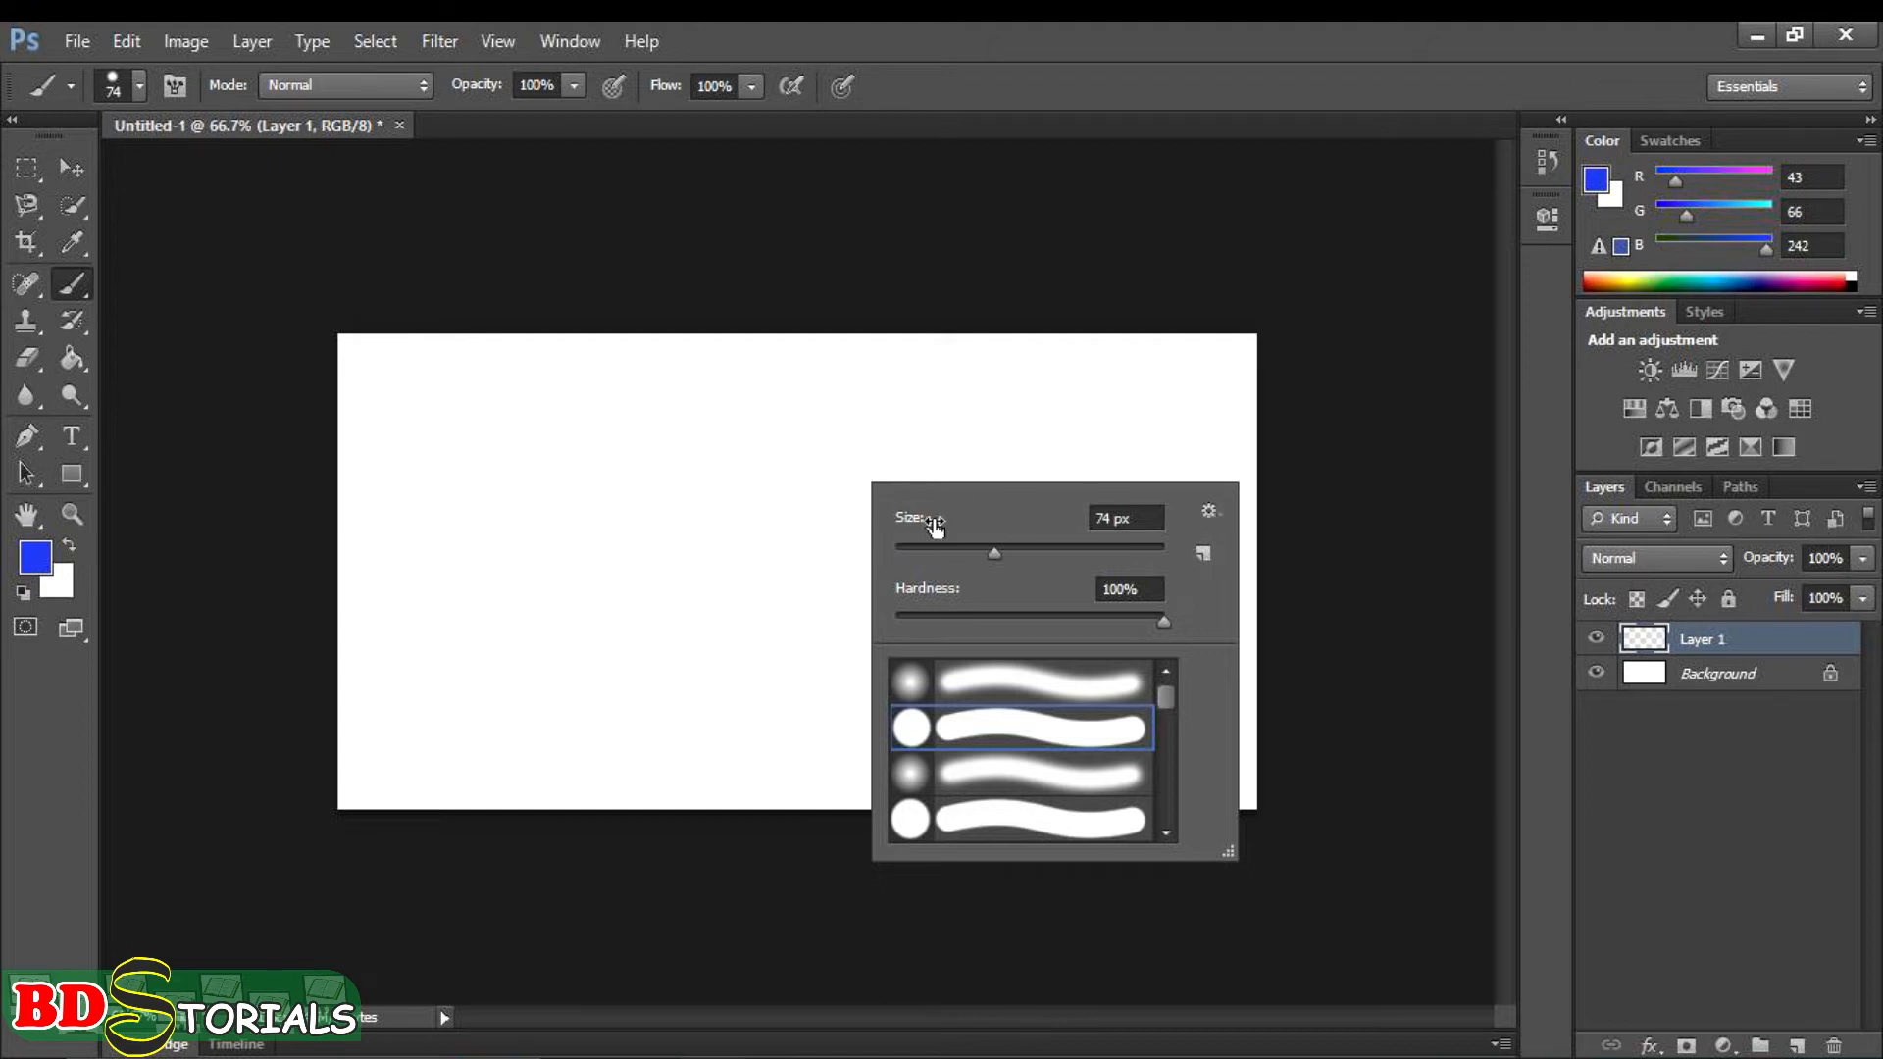
{"action": "left_click", "coordinate": [1208, 514]}
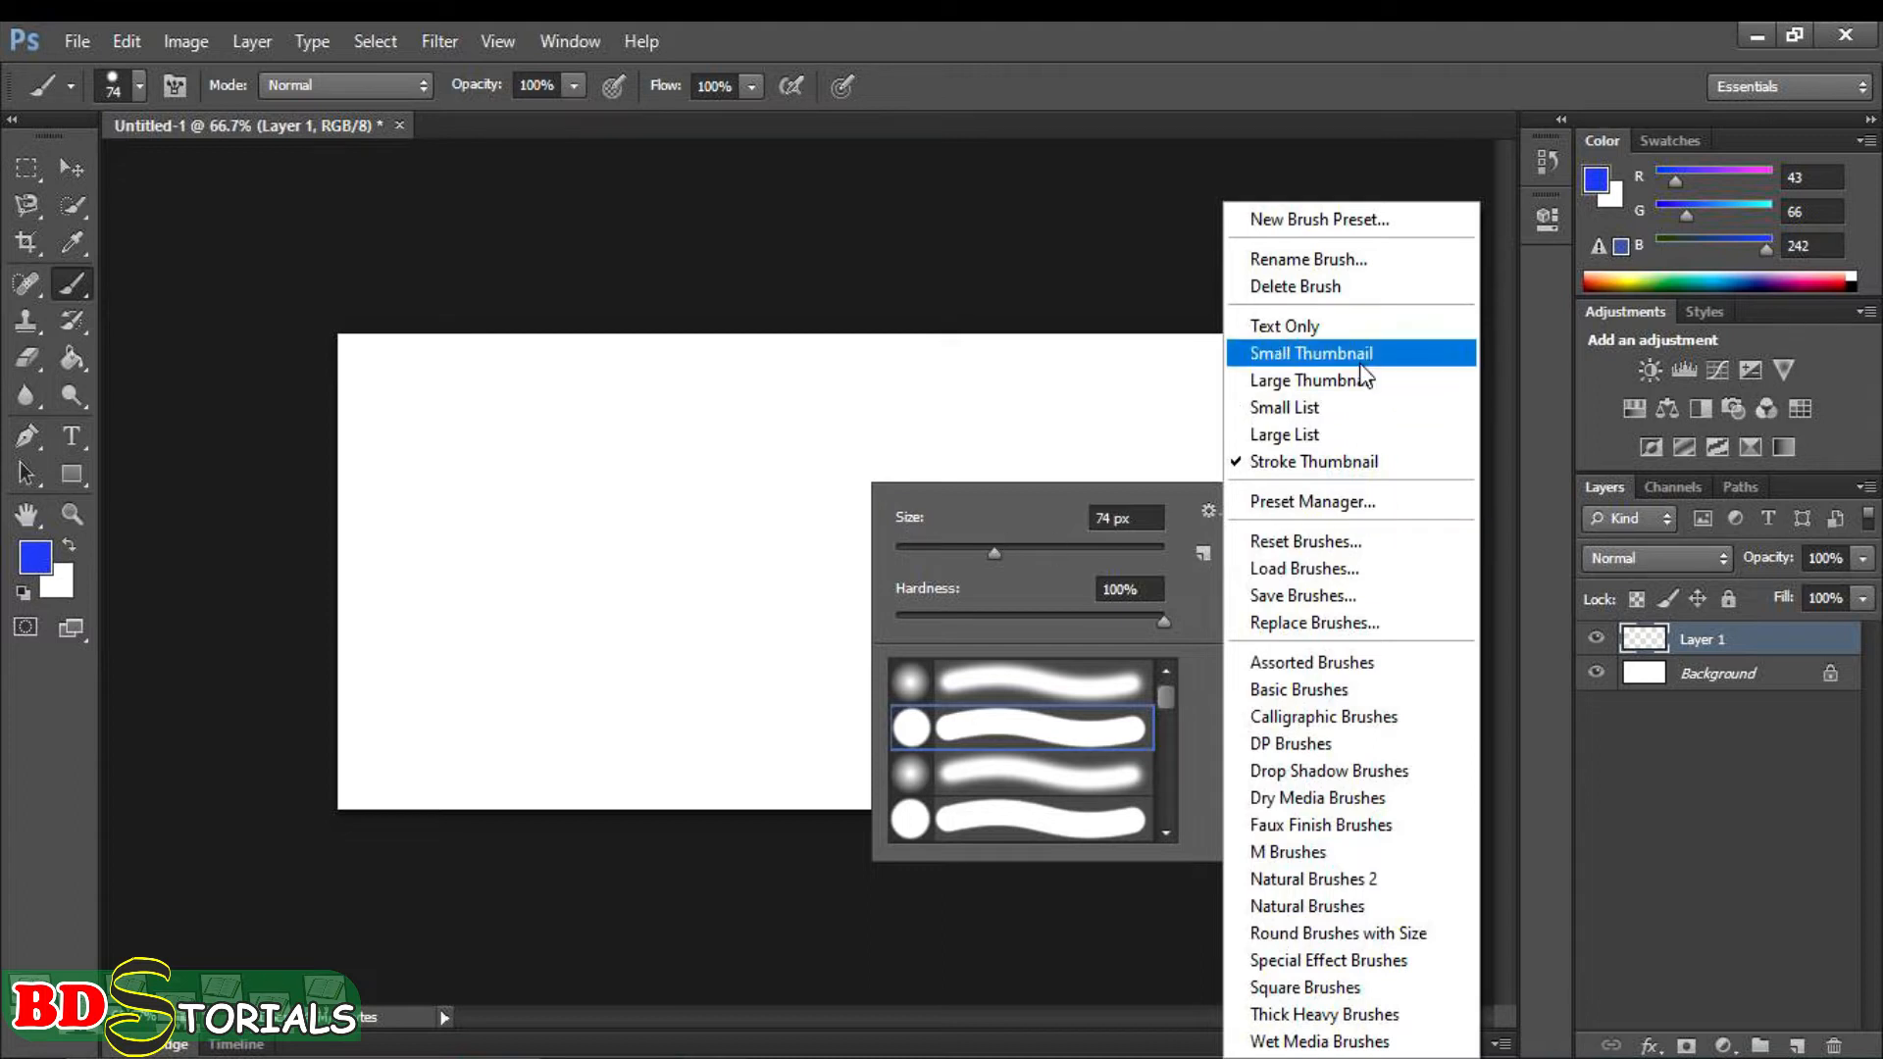
{"action": "left_click", "coordinate": [1342, 716]}
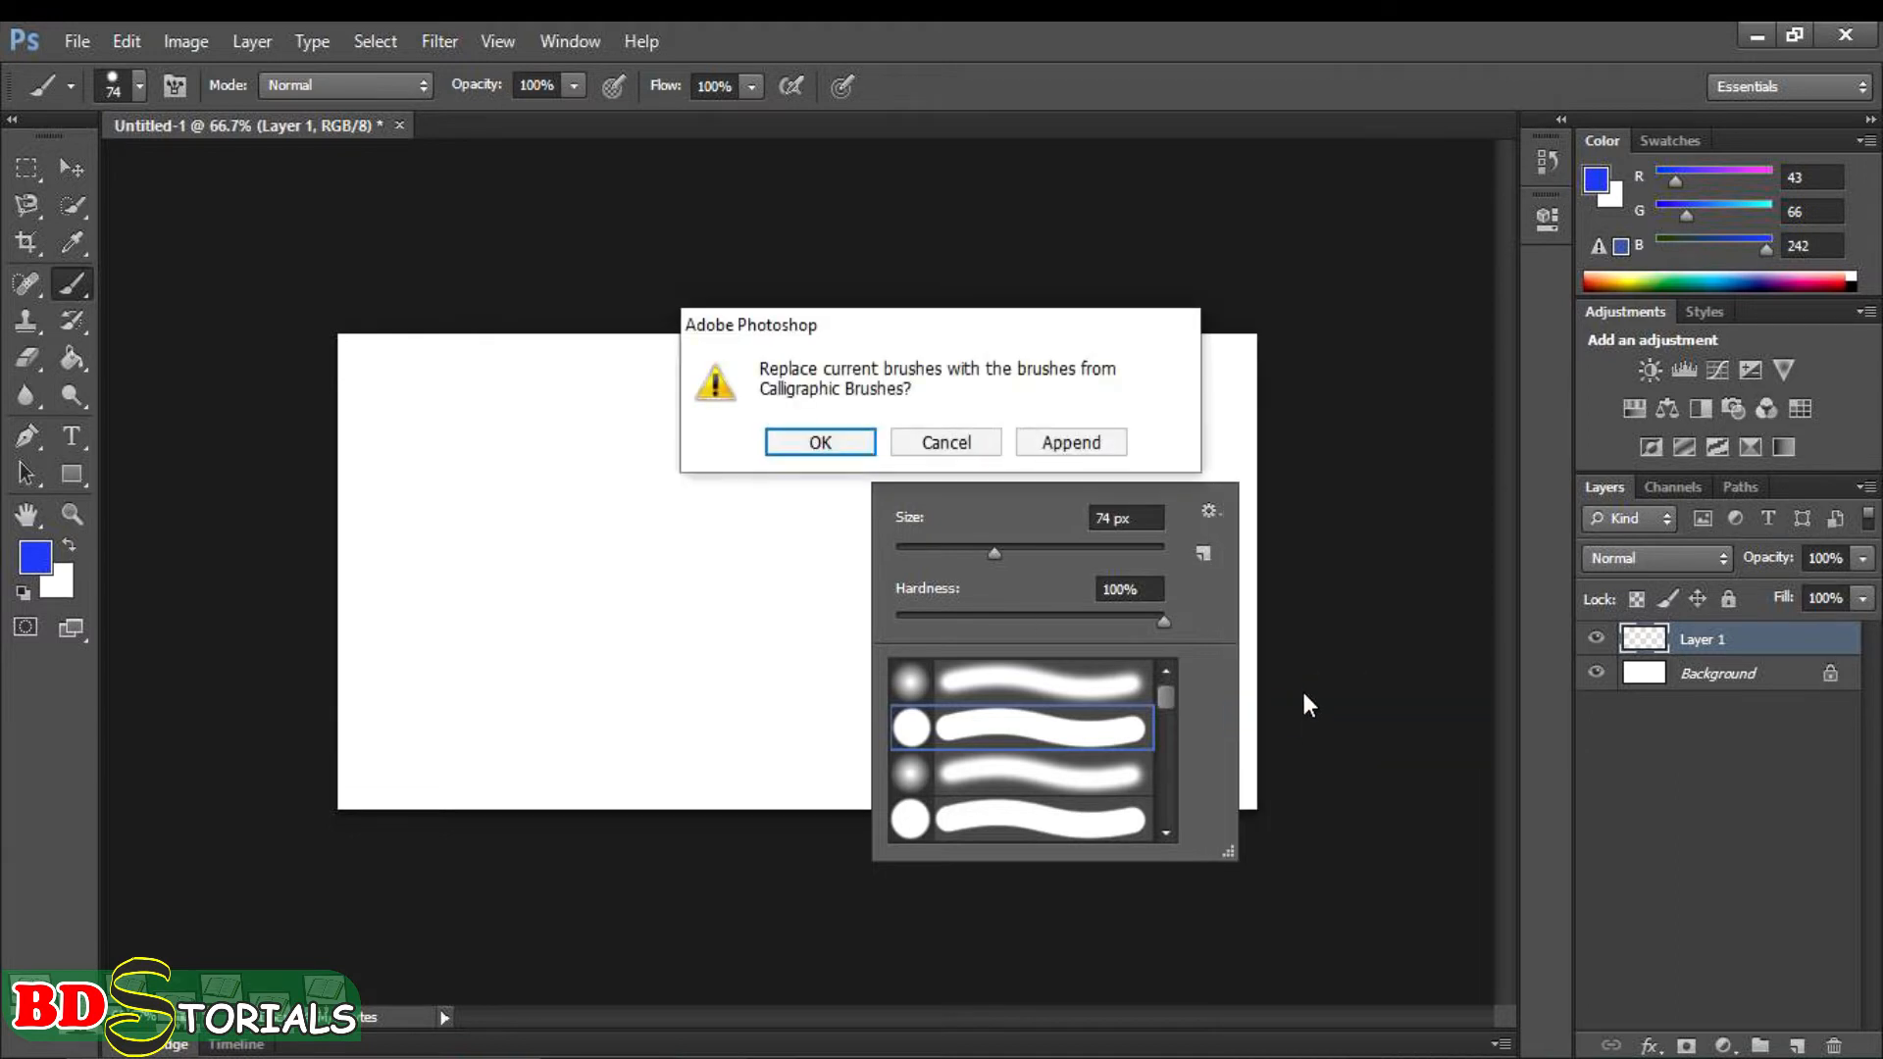
{"action": "left_click", "coordinate": [856, 445]}
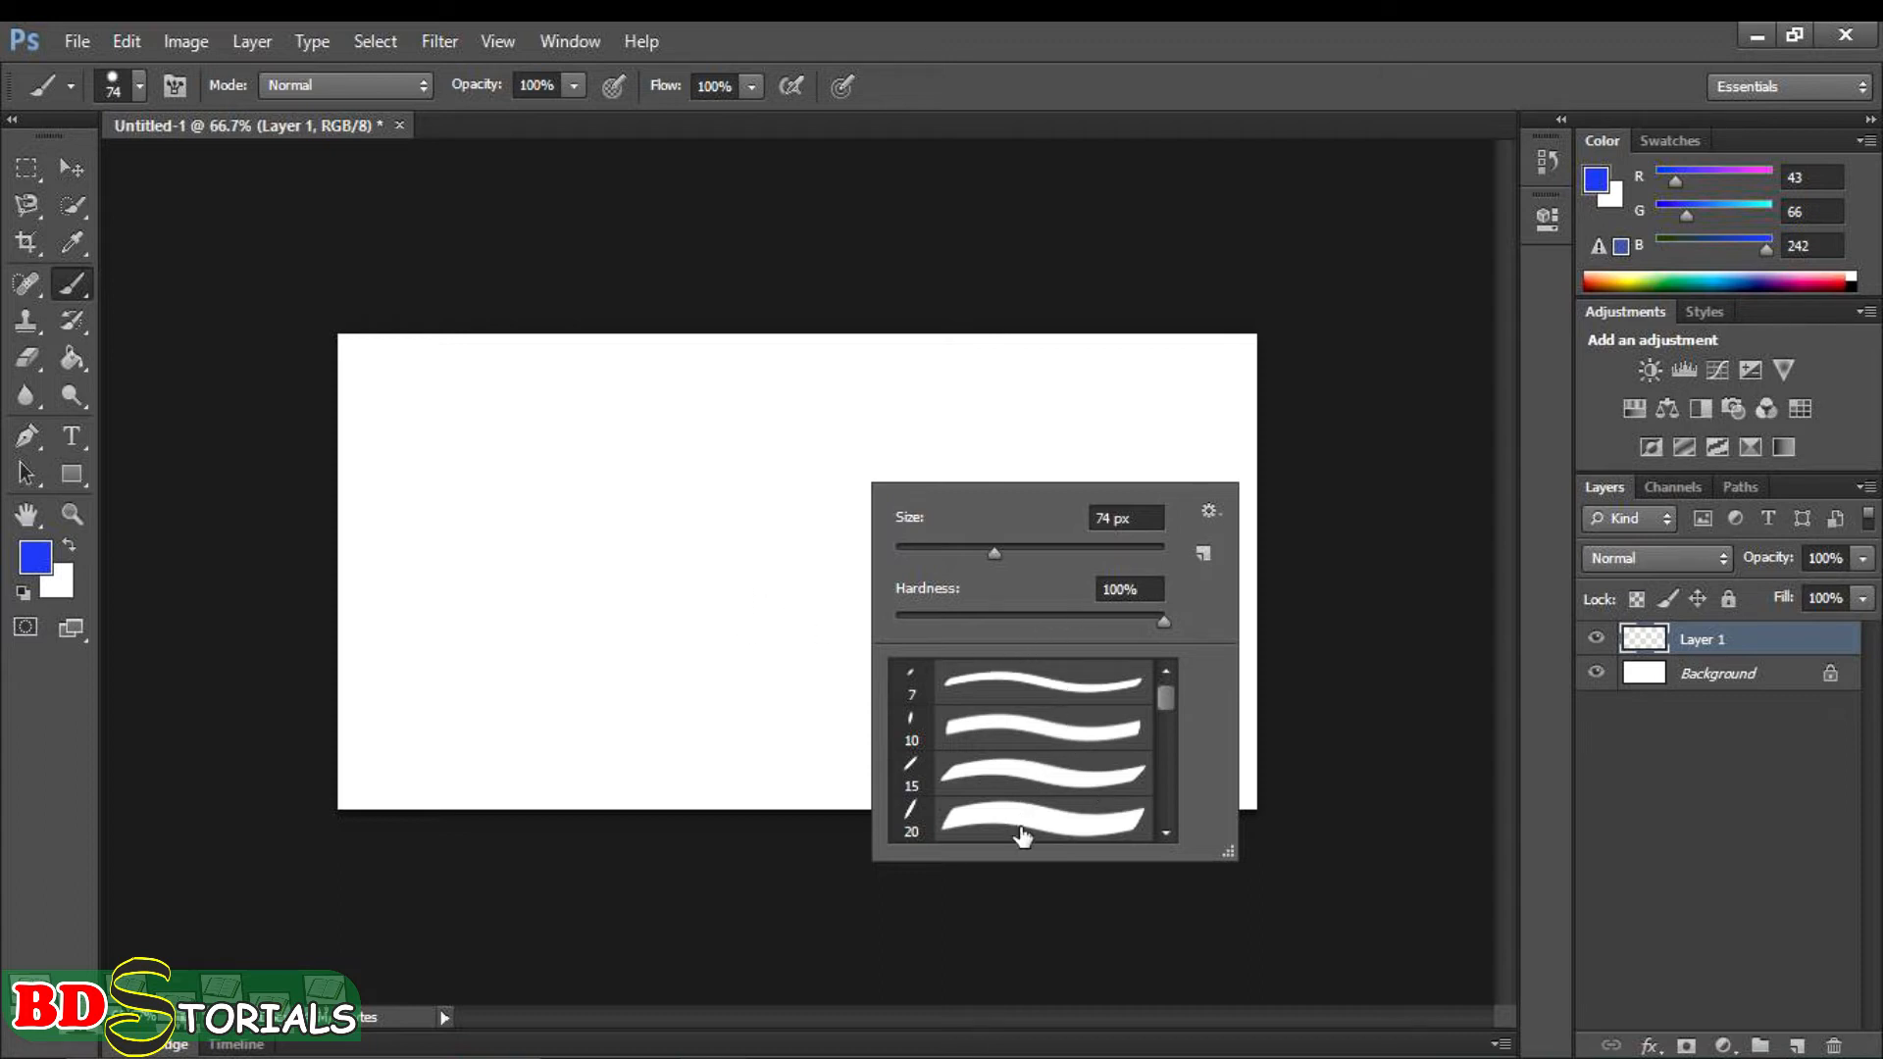
- Choose the slanted 20 px calligraphic brush preset
{"action": "scroll", "coordinate": [1076, 767], "scroll_direction": "down", "scroll_amount": 3}
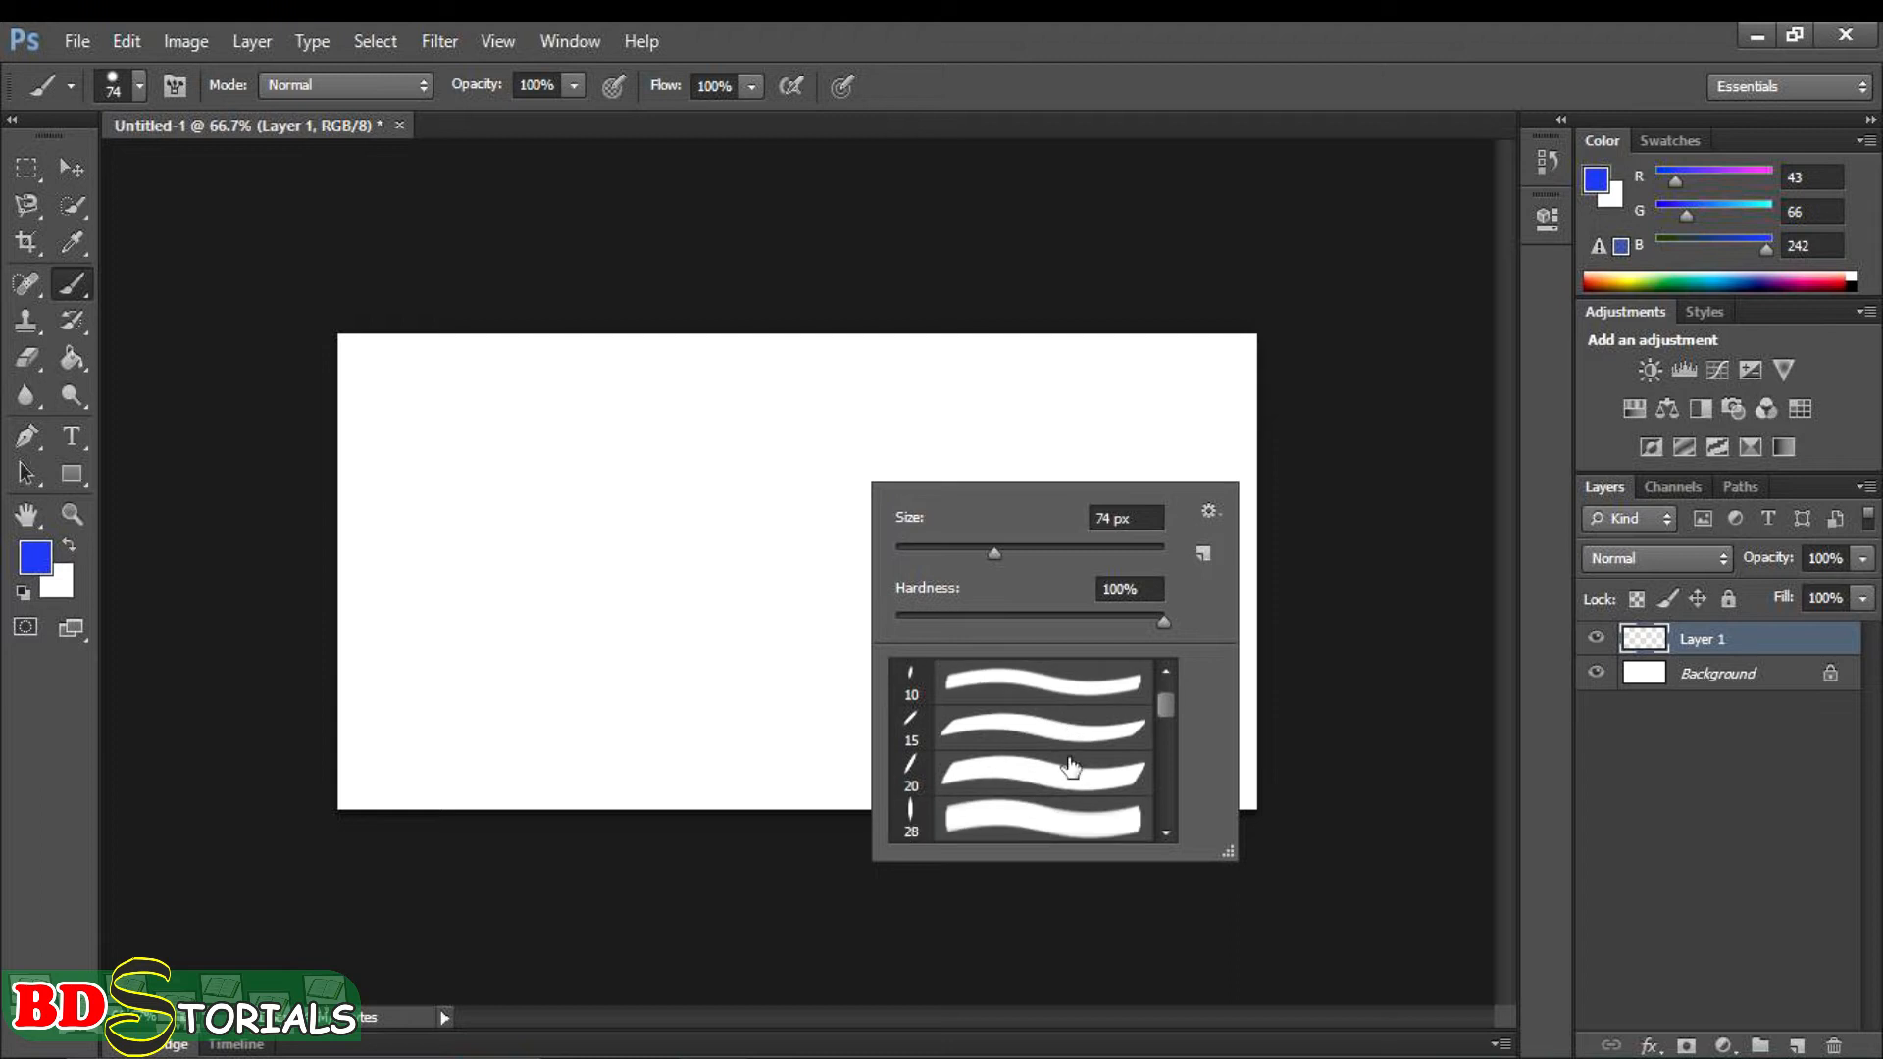
{"action": "scroll", "coordinate": [1071, 767], "scroll_direction": "up", "scroll_amount": 3}
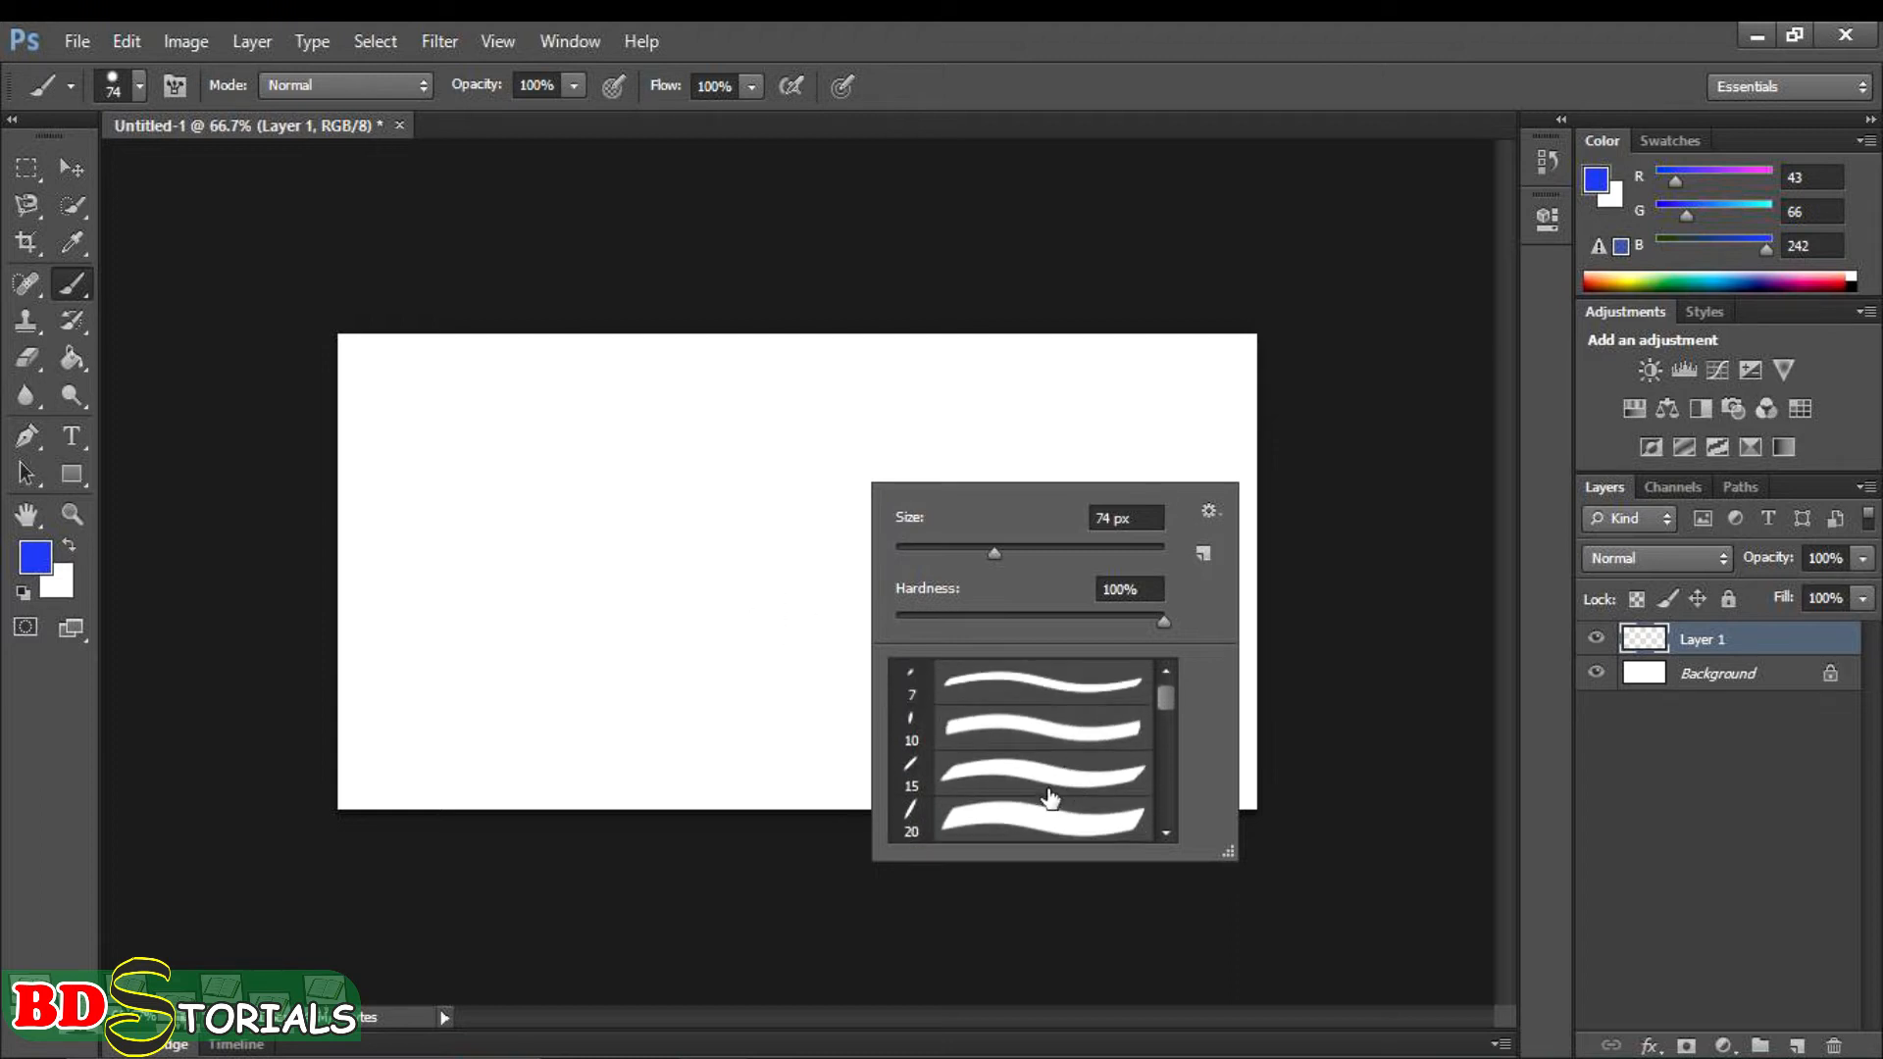
{"action": "scroll", "coordinate": [1049, 799], "scroll_direction": "down", "scroll_amount": 1}
{"action": "left_click", "coordinate": [1049, 794]}
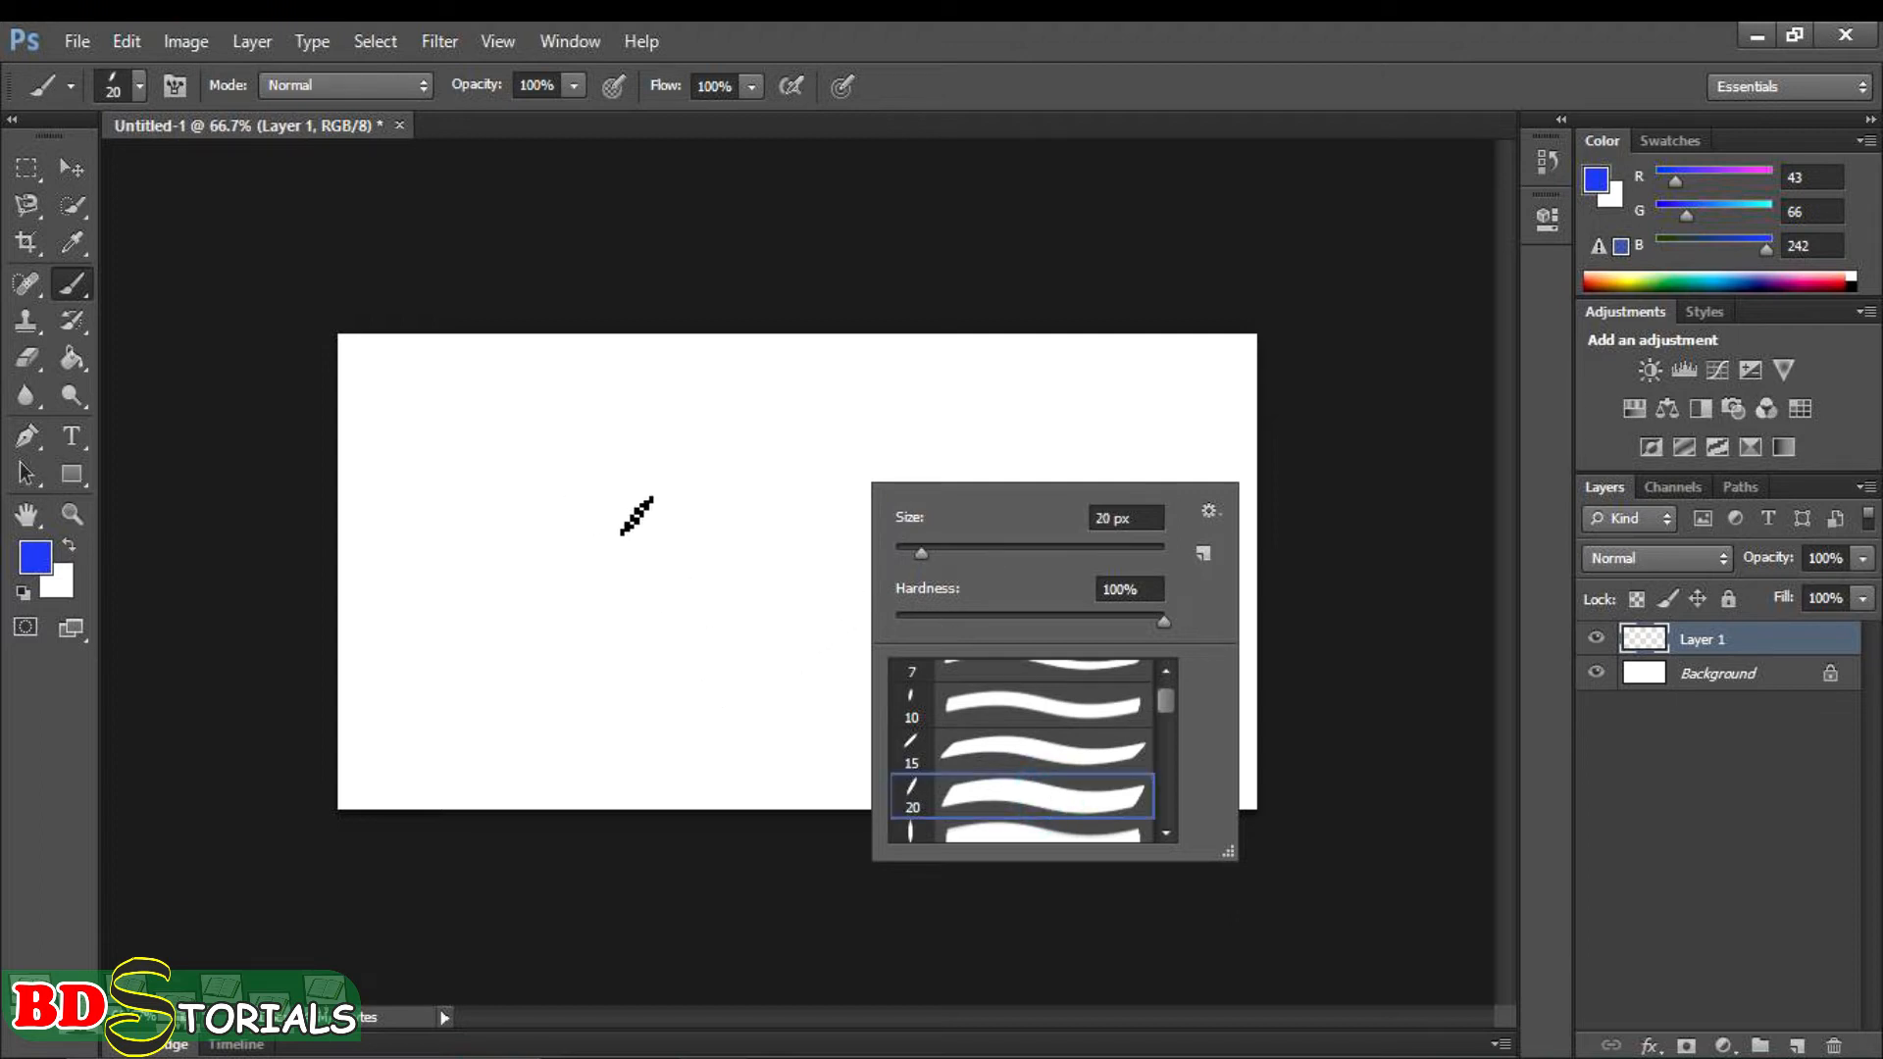
- Enlarge the calligraphic brush to 250 px and reduce it to 125 px
{"action": "key", "text": "]"}
{"action": "key", "text": "]"}
{"action": "key", "text": "]"}
{"action": "key", "text": "]"}
{"action": "key", "text": "]"}
{"action": "key", "text": "]"}
{"action": "key", "text": "]"}
{"action": "key", "text": "]"}
{"action": "key", "text": "]"}
{"action": "key", "text": "]"}
{"action": "key", "text": "]"}
{"action": "key", "text": "]"}
{"action": "key", "text": "]"}
{"action": "key", "text": "]"}
{"action": "key", "text": "]"}
{"action": "key", "text": "]"}
{"action": "key", "text": "]"}
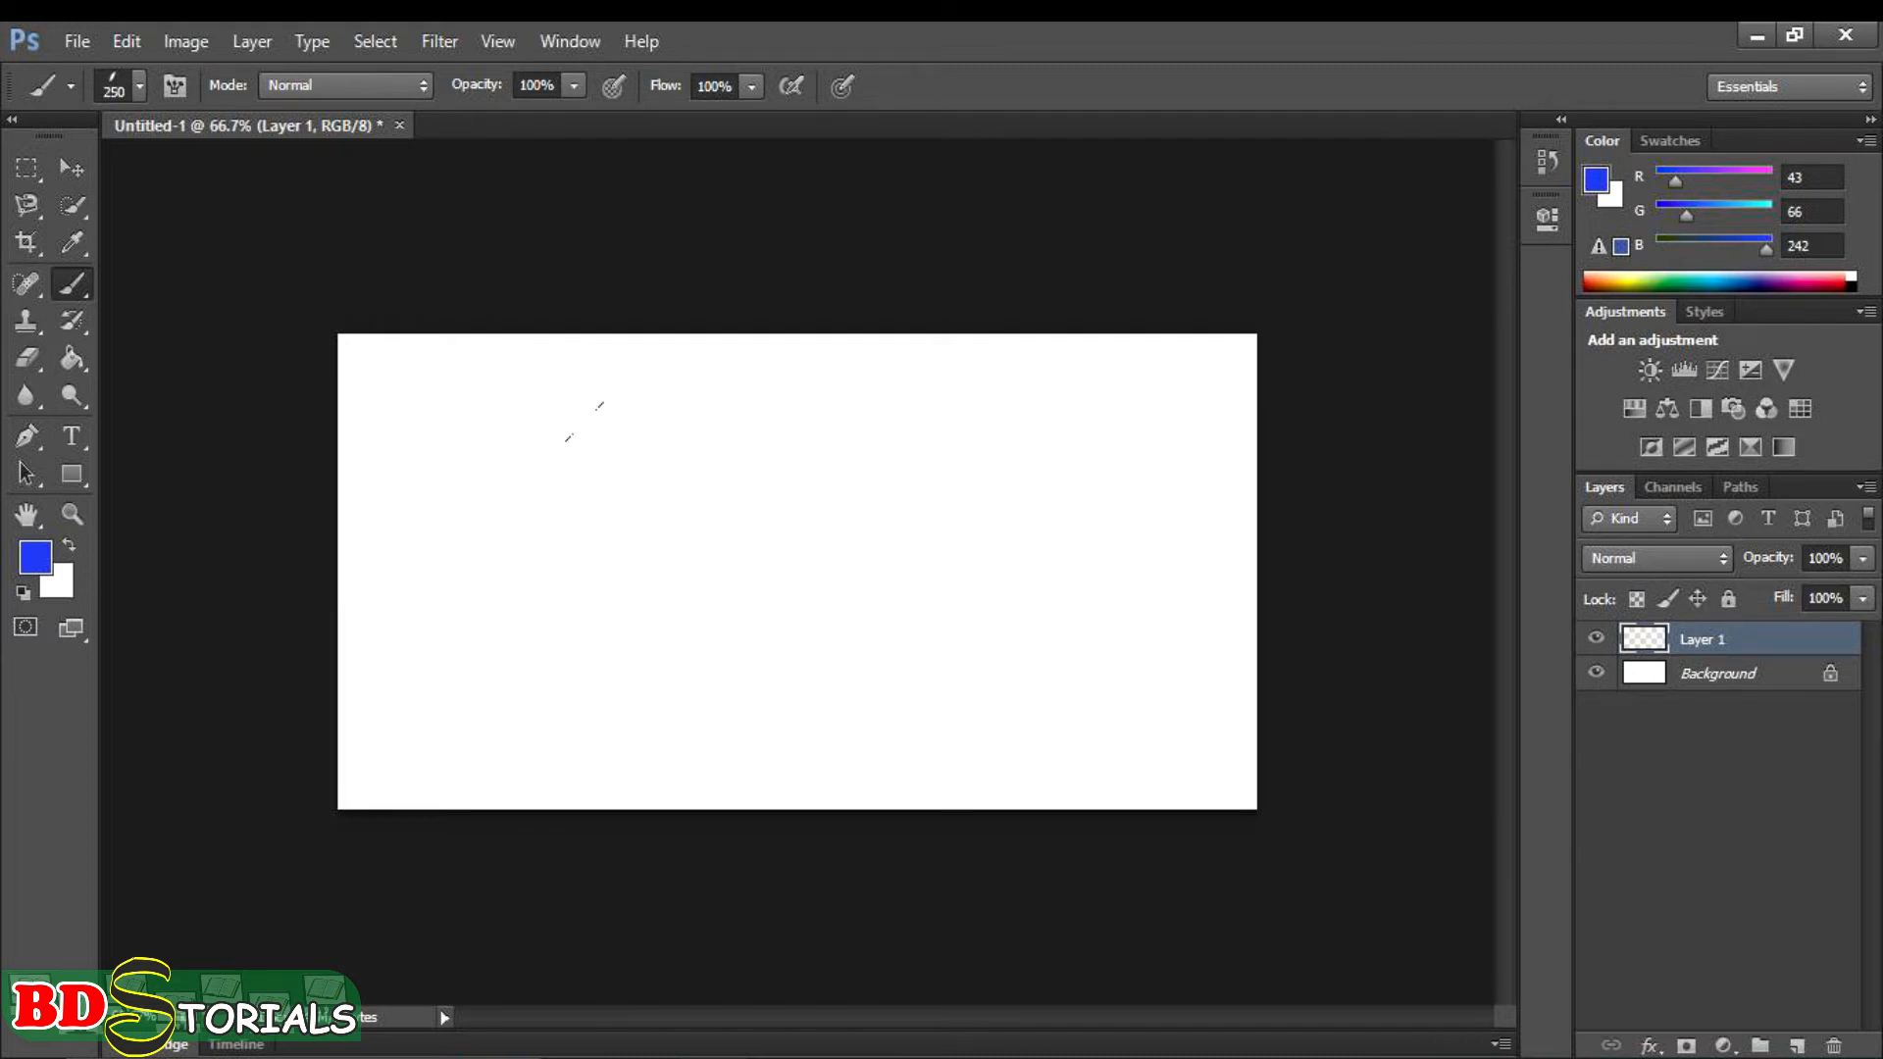
{"action": "key", "text": "bracketleft"}
- Paint a large blue letter S on the left of the canvas and a letter O beside it
{"action": "left_click_drag", "start_coordinate": [634, 402], "coordinate": [586, 461]}
{"action": "mouse_move", "coordinate": [576, 377]}
{"action": "left_mouse_down"}
{"action": "mouse_move", "coordinate": [509, 400]}
{"action": "mouse_move", "coordinate": [492, 482]}
{"action": "mouse_move", "coordinate": [513, 462]}
{"action": "mouse_move", "coordinate": [588, 657]}
{"action": "mouse_move", "coordinate": [525, 714]}
{"action": "mouse_move", "coordinate": [454, 674]}
{"action": "mouse_move", "coordinate": [422, 631]}
{"action": "mouse_move", "coordinate": [441, 623]}
{"action": "left_mouse_up"}
{"action": "mouse_move", "coordinate": [744, 370]}
{"action": "left_mouse_down"}
{"action": "mouse_move", "coordinate": [829, 425]}
{"action": "mouse_move", "coordinate": [870, 491]}
{"action": "mouse_move", "coordinate": [858, 618]}
{"action": "mouse_move", "coordinate": [809, 663]}
{"action": "mouse_move", "coordinate": [745, 650]}
{"action": "mouse_move", "coordinate": [712, 598]}
{"action": "mouse_move", "coordinate": [699, 494]}
{"action": "mouse_move", "coordinate": [738, 402]}
{"action": "left_mouse_up"}
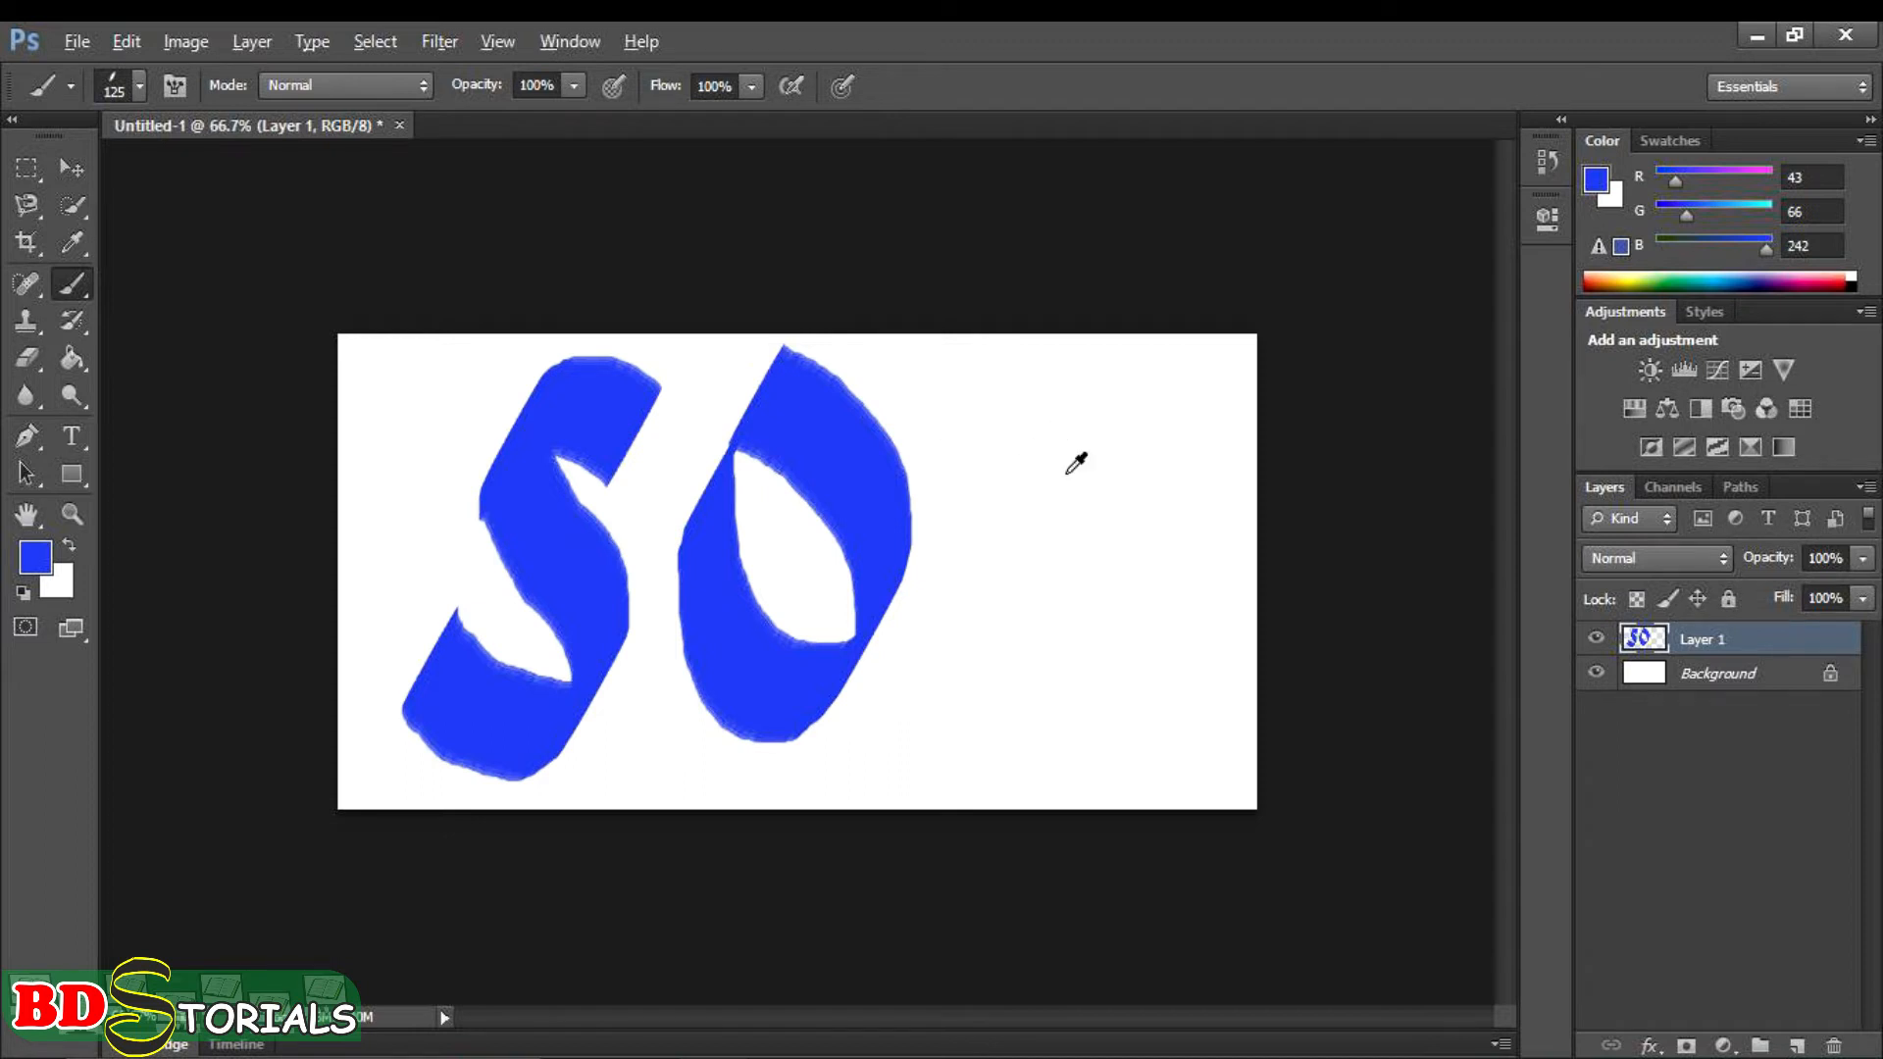
- Undo the painted letters S and O, and reset the brush presets to the default set
{"action": "key", "text": "ctrl+alt+z"}
{"action": "key", "text": "ctrl+alt+z"}
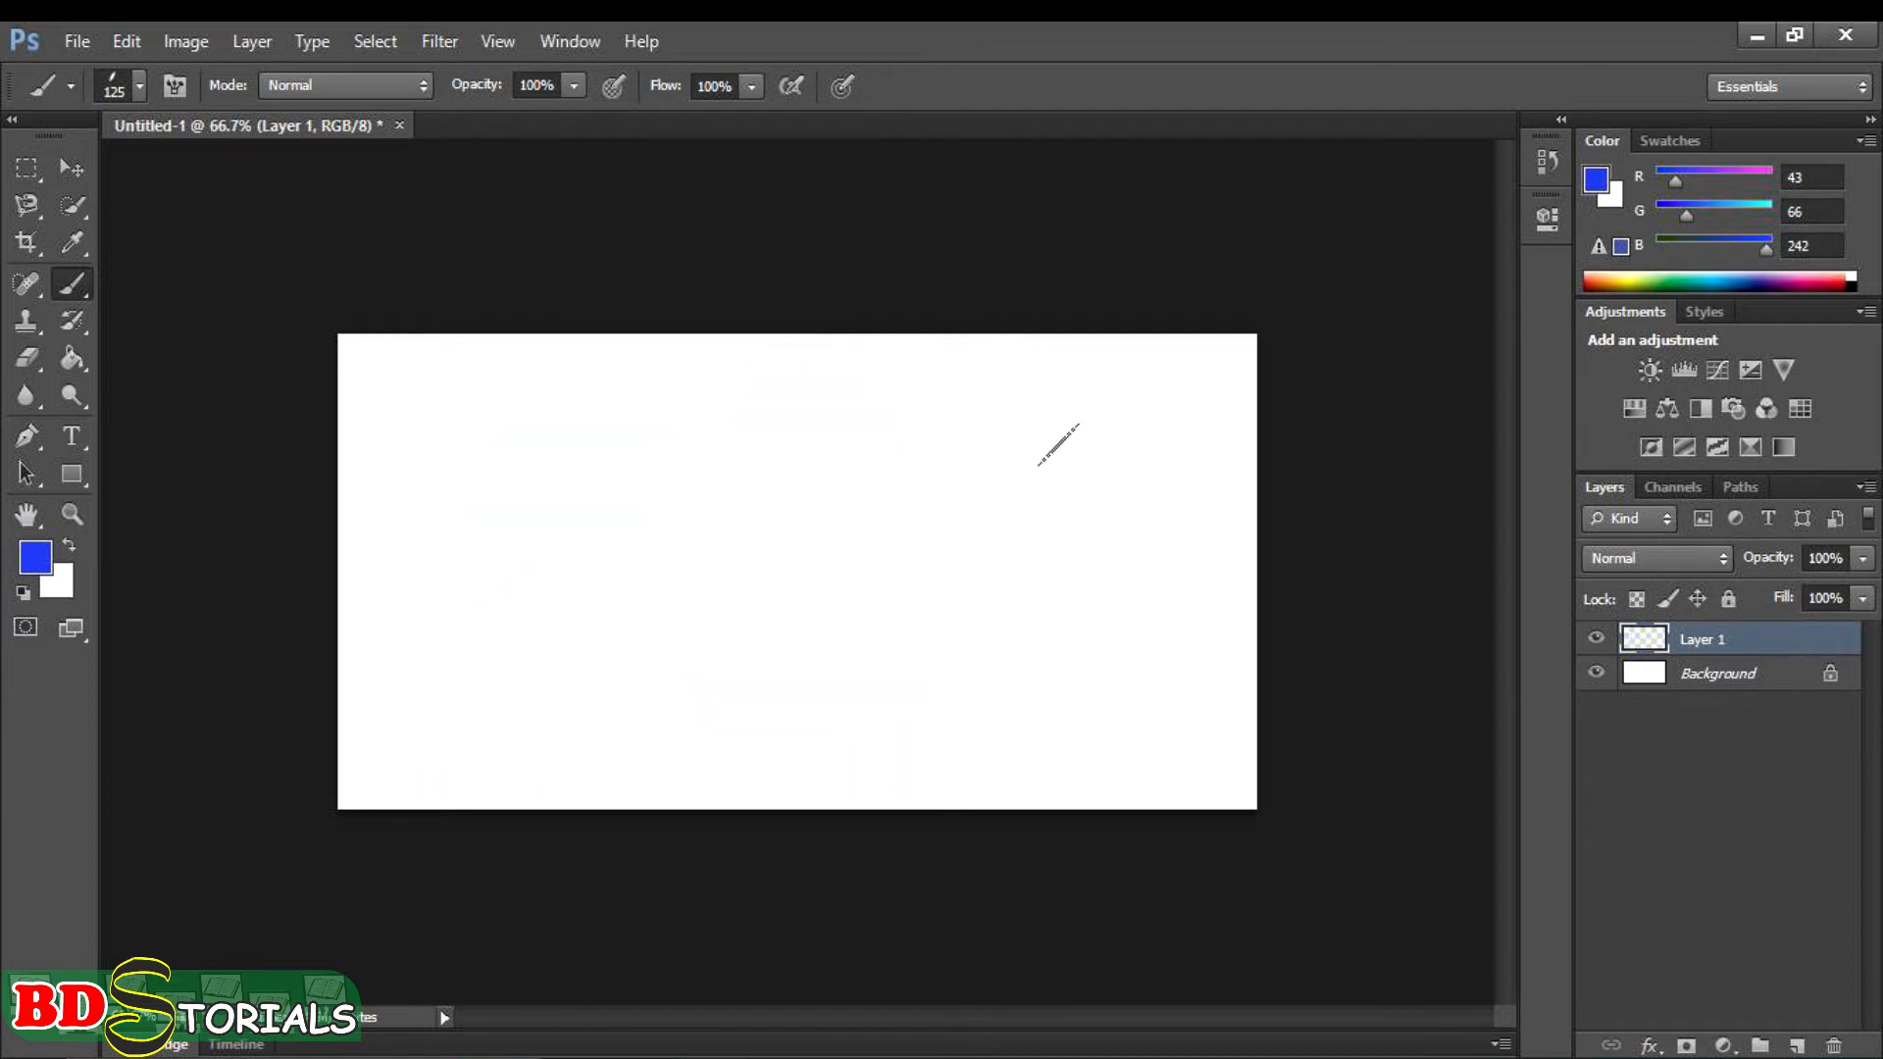
{"action": "right_click", "coordinate": [763, 438]}
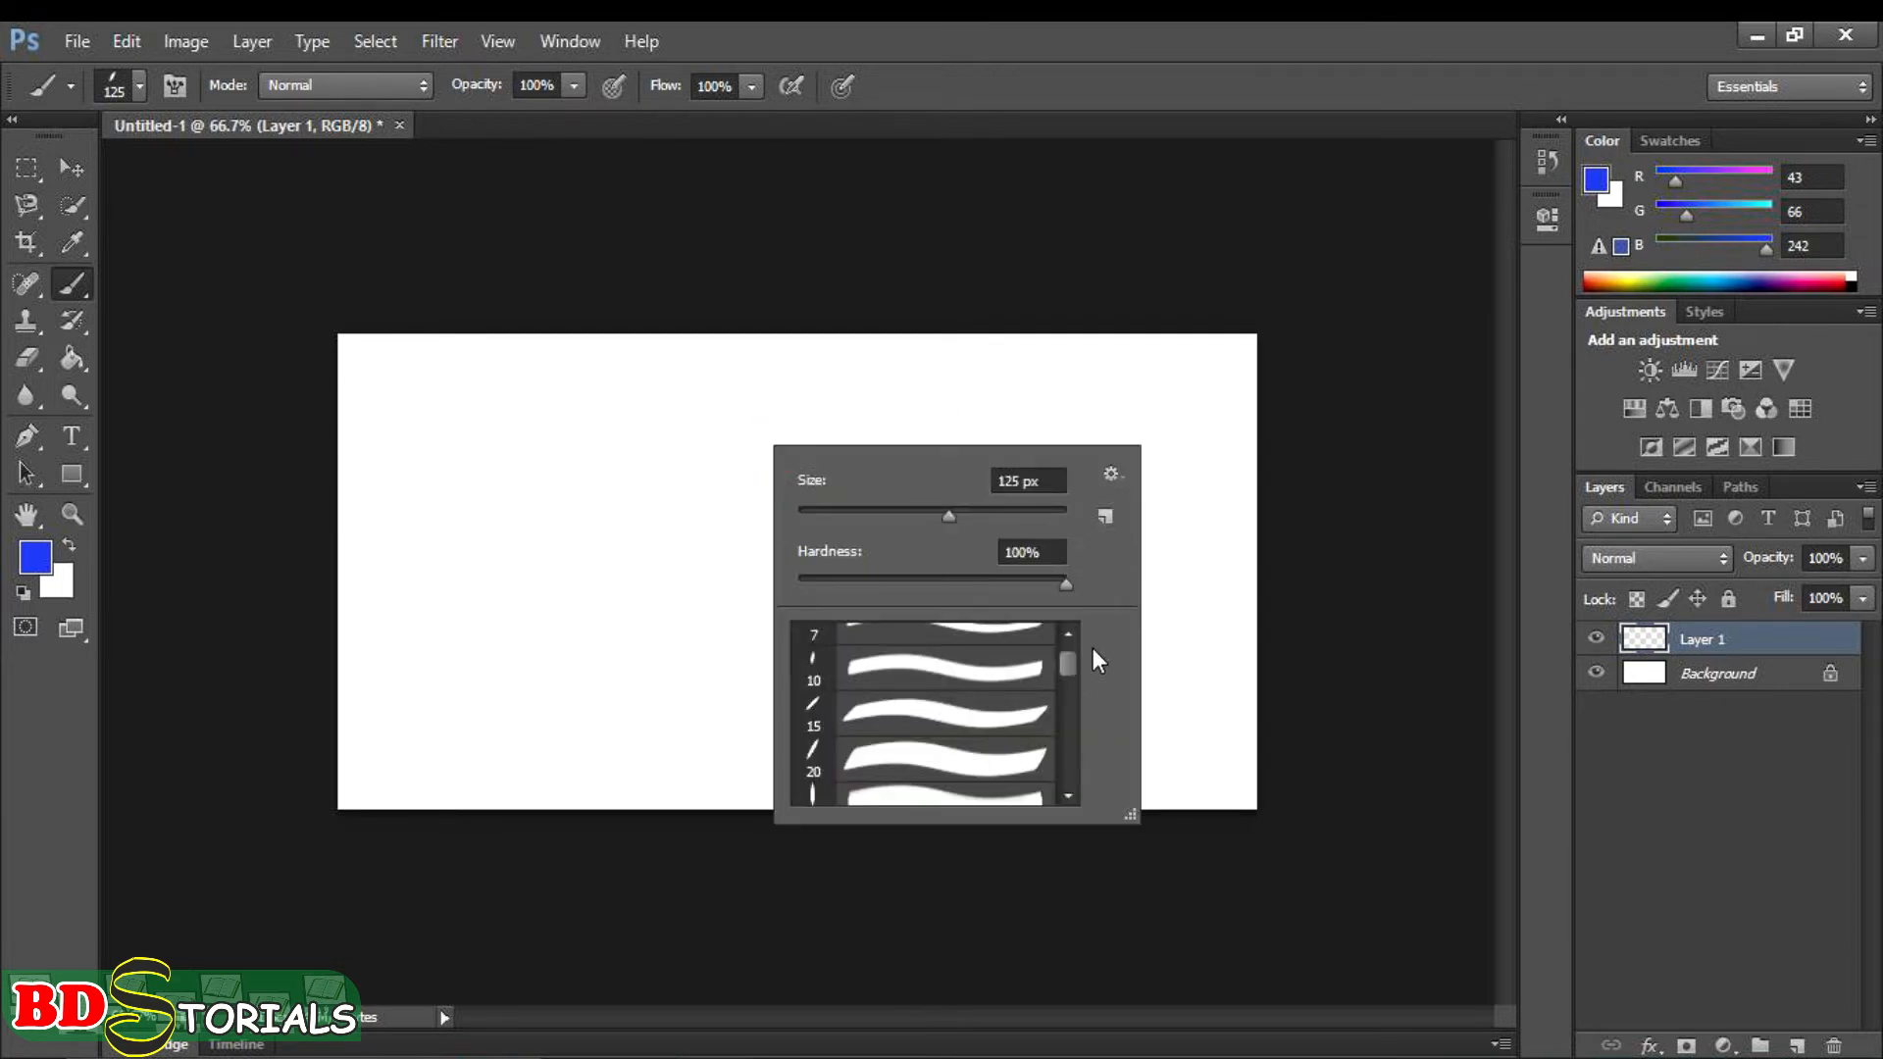
{"action": "left_click_drag", "start_coordinate": [1065, 666], "coordinate": [1065, 650]}
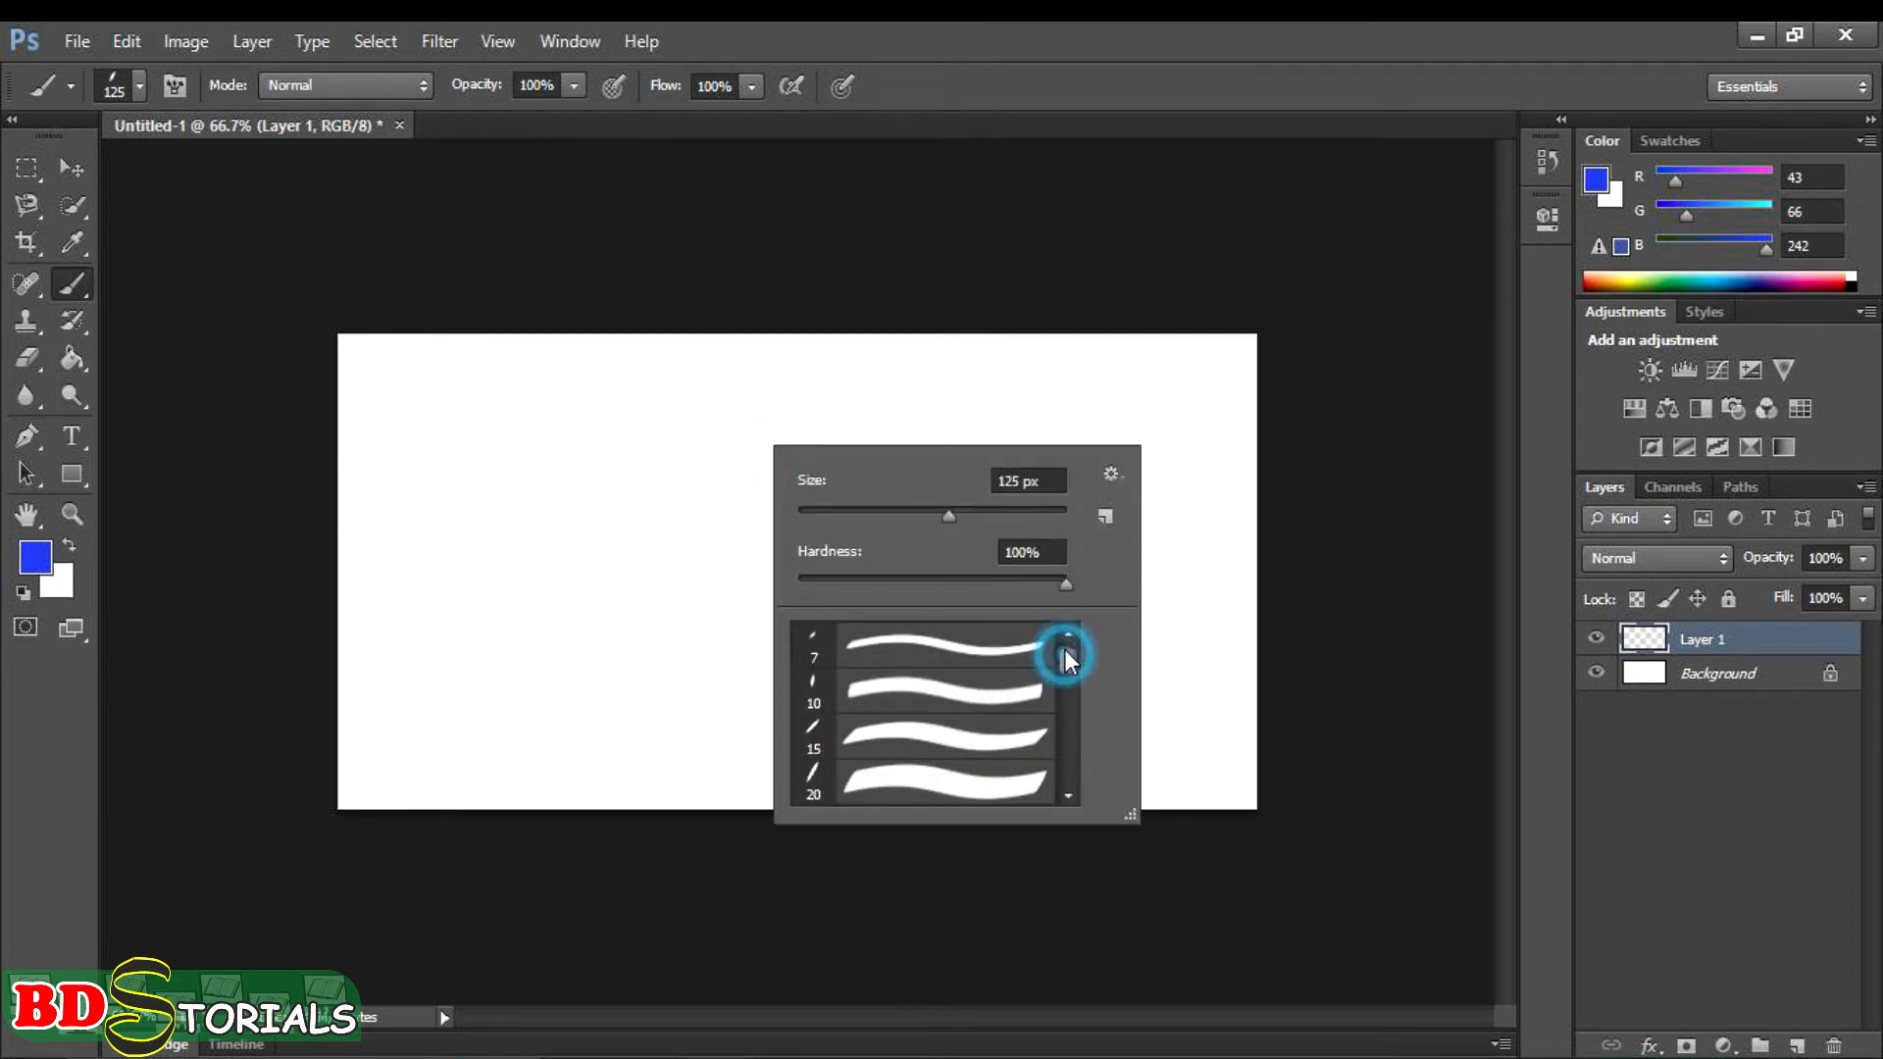
{"action": "left_click", "coordinate": [1109, 475]}
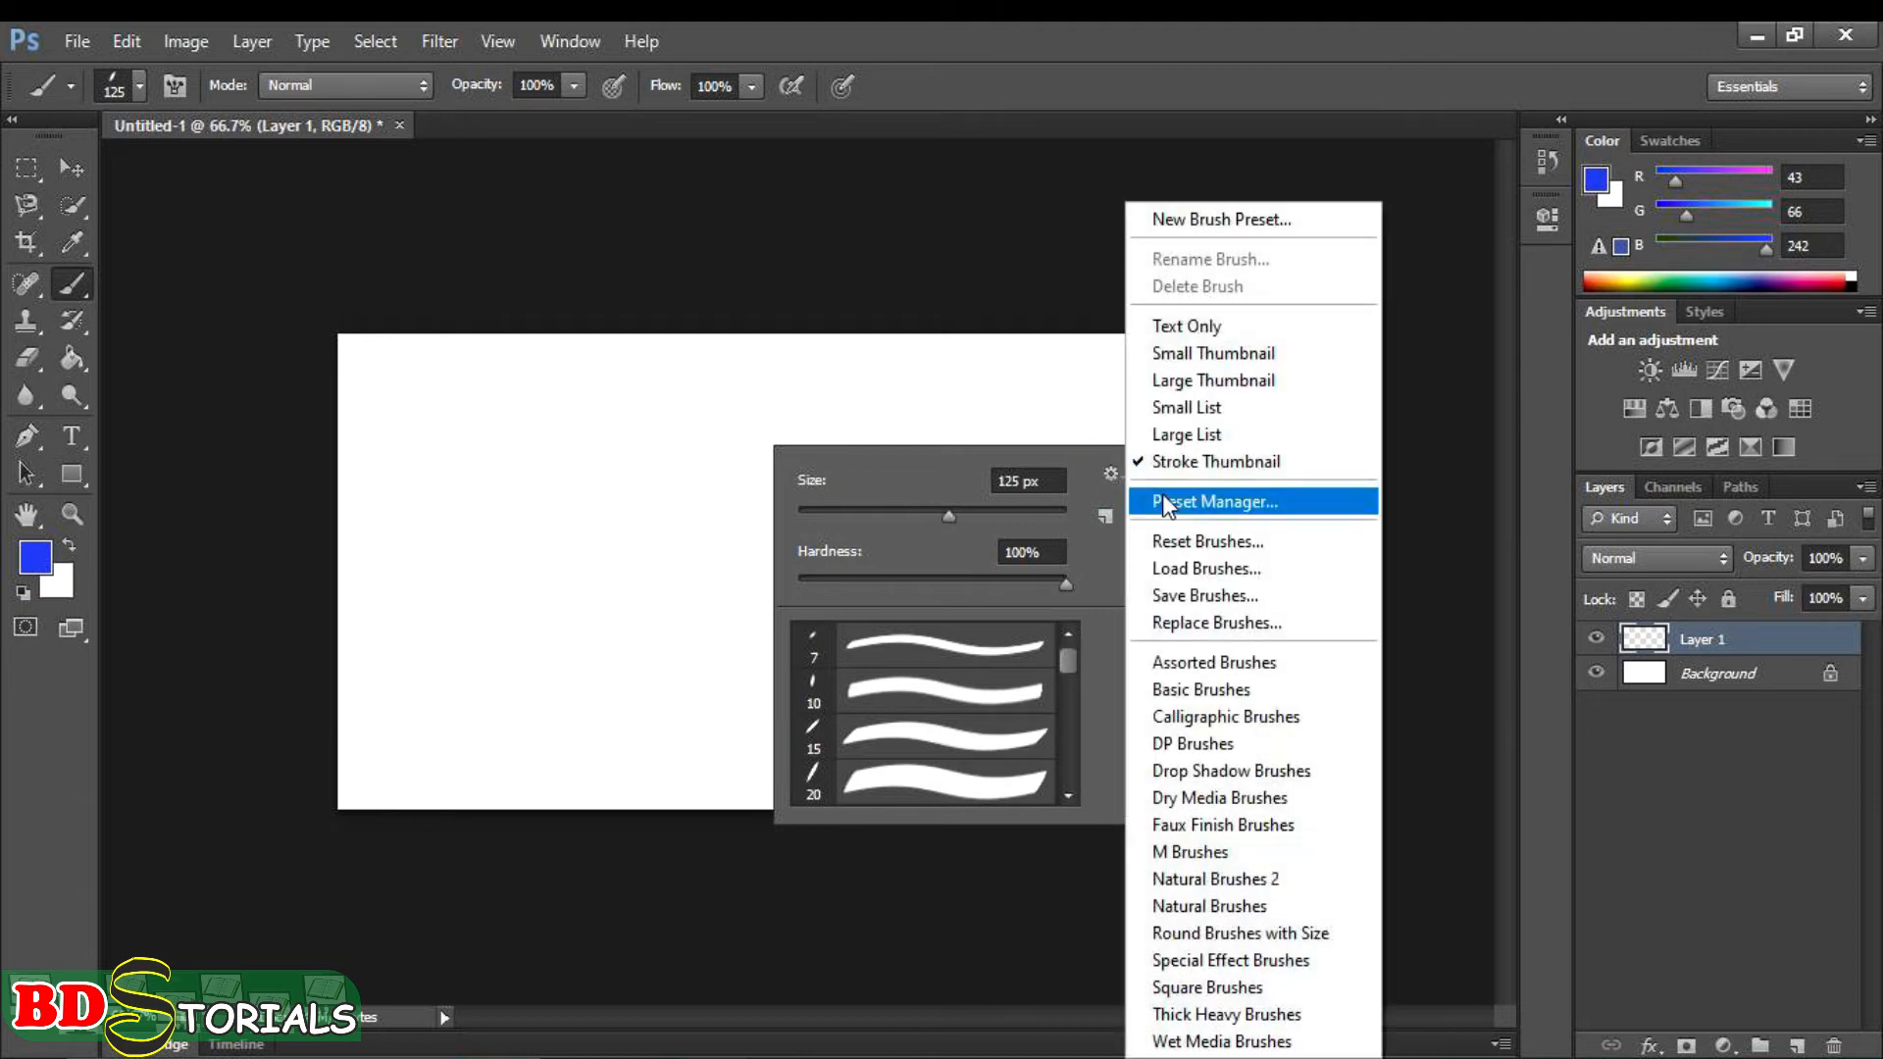
{"action": "left_click", "coordinate": [1269, 537]}
{"action": "left_click", "coordinate": [820, 443]}
{"action": "left_click", "coordinate": [1049, 689]}
- Paint a freehand blue stroke across the canvas with the brush enlarged to 50 px, and undo it
{"action": "left_click", "coordinate": [481, 541]}
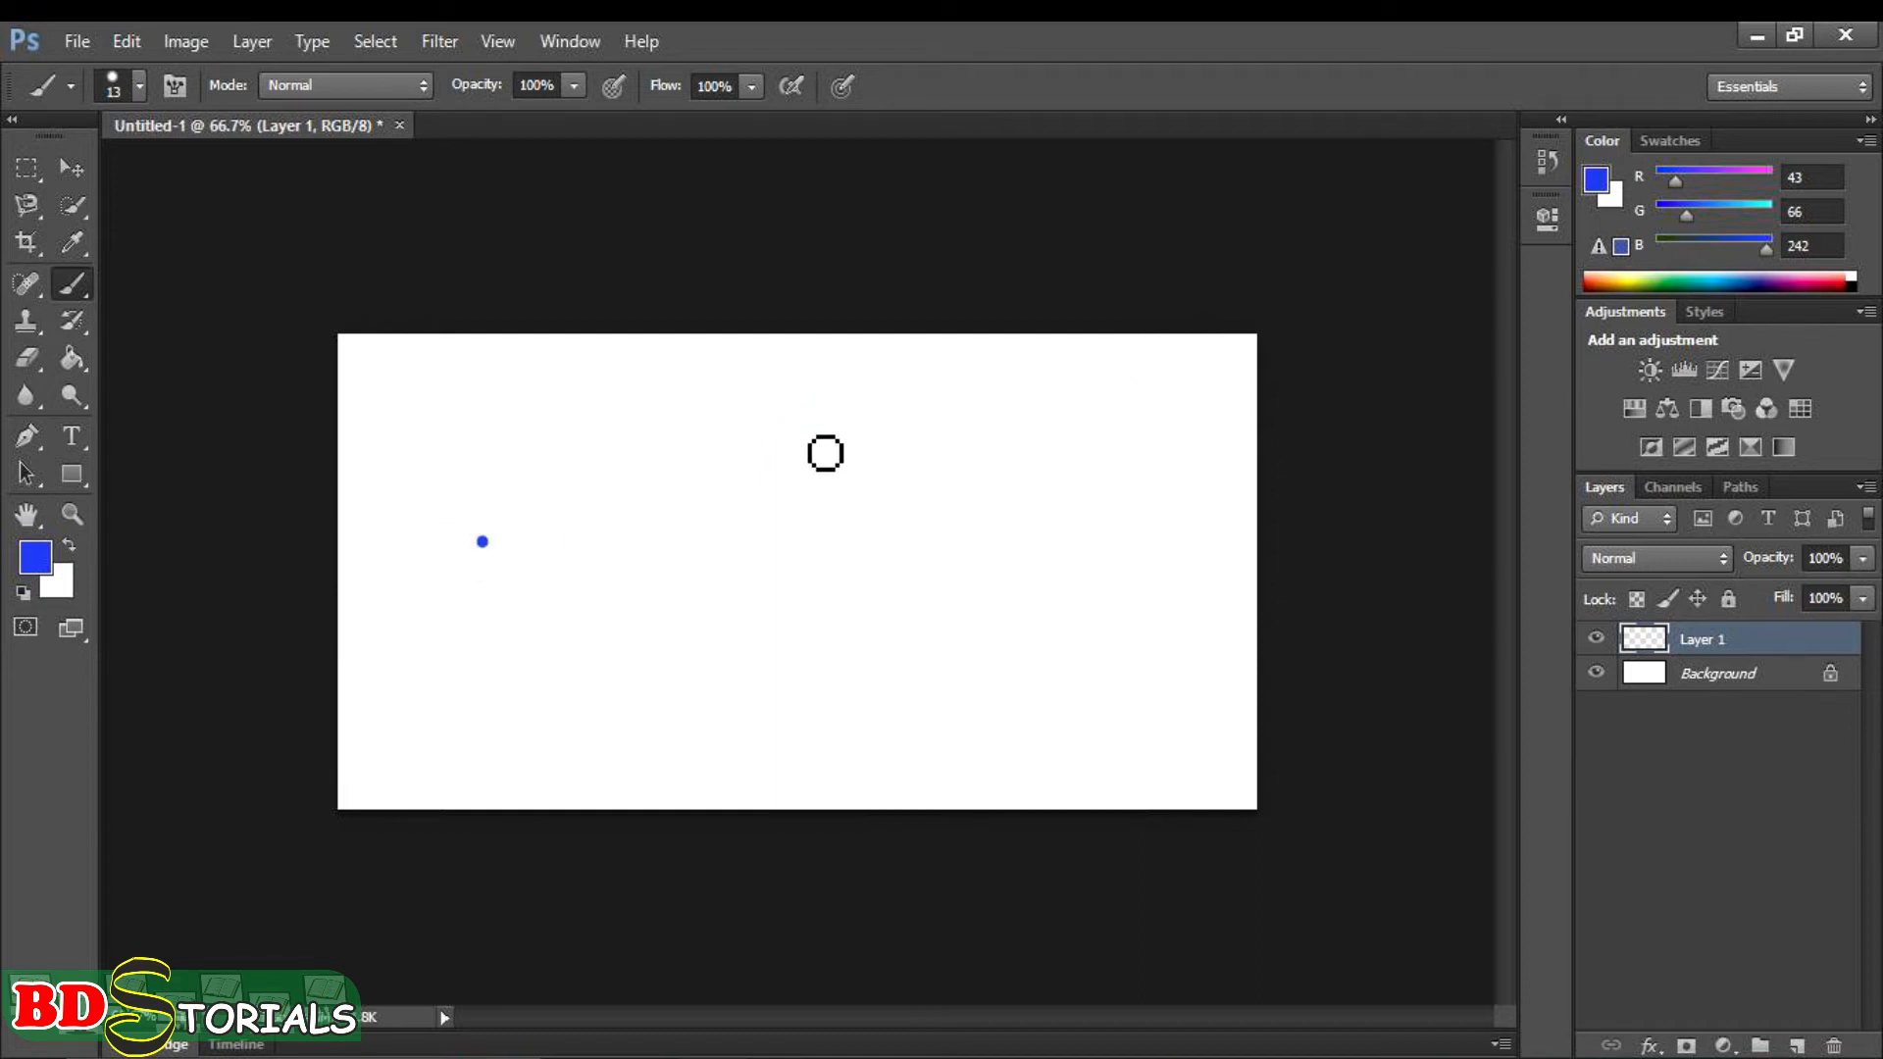
{"action": "key", "text": "bracketright"}
{"action": "key", "text": "bracketright"}
{"action": "key", "text": "bracketright"}
{"action": "key", "text": "bracketright"}
{"action": "key", "text": "bracketright"}
{"action": "key", "text": "bracketright"}
{"action": "key", "text": "bracketright"}
{"action": "mouse_move", "coordinate": [374, 565]}
{"action": "left_mouse_down"}
{"action": "mouse_move", "coordinate": [1036, 551]}
{"action": "mouse_move", "coordinate": [1138, 572]}
{"action": "left_mouse_up"}
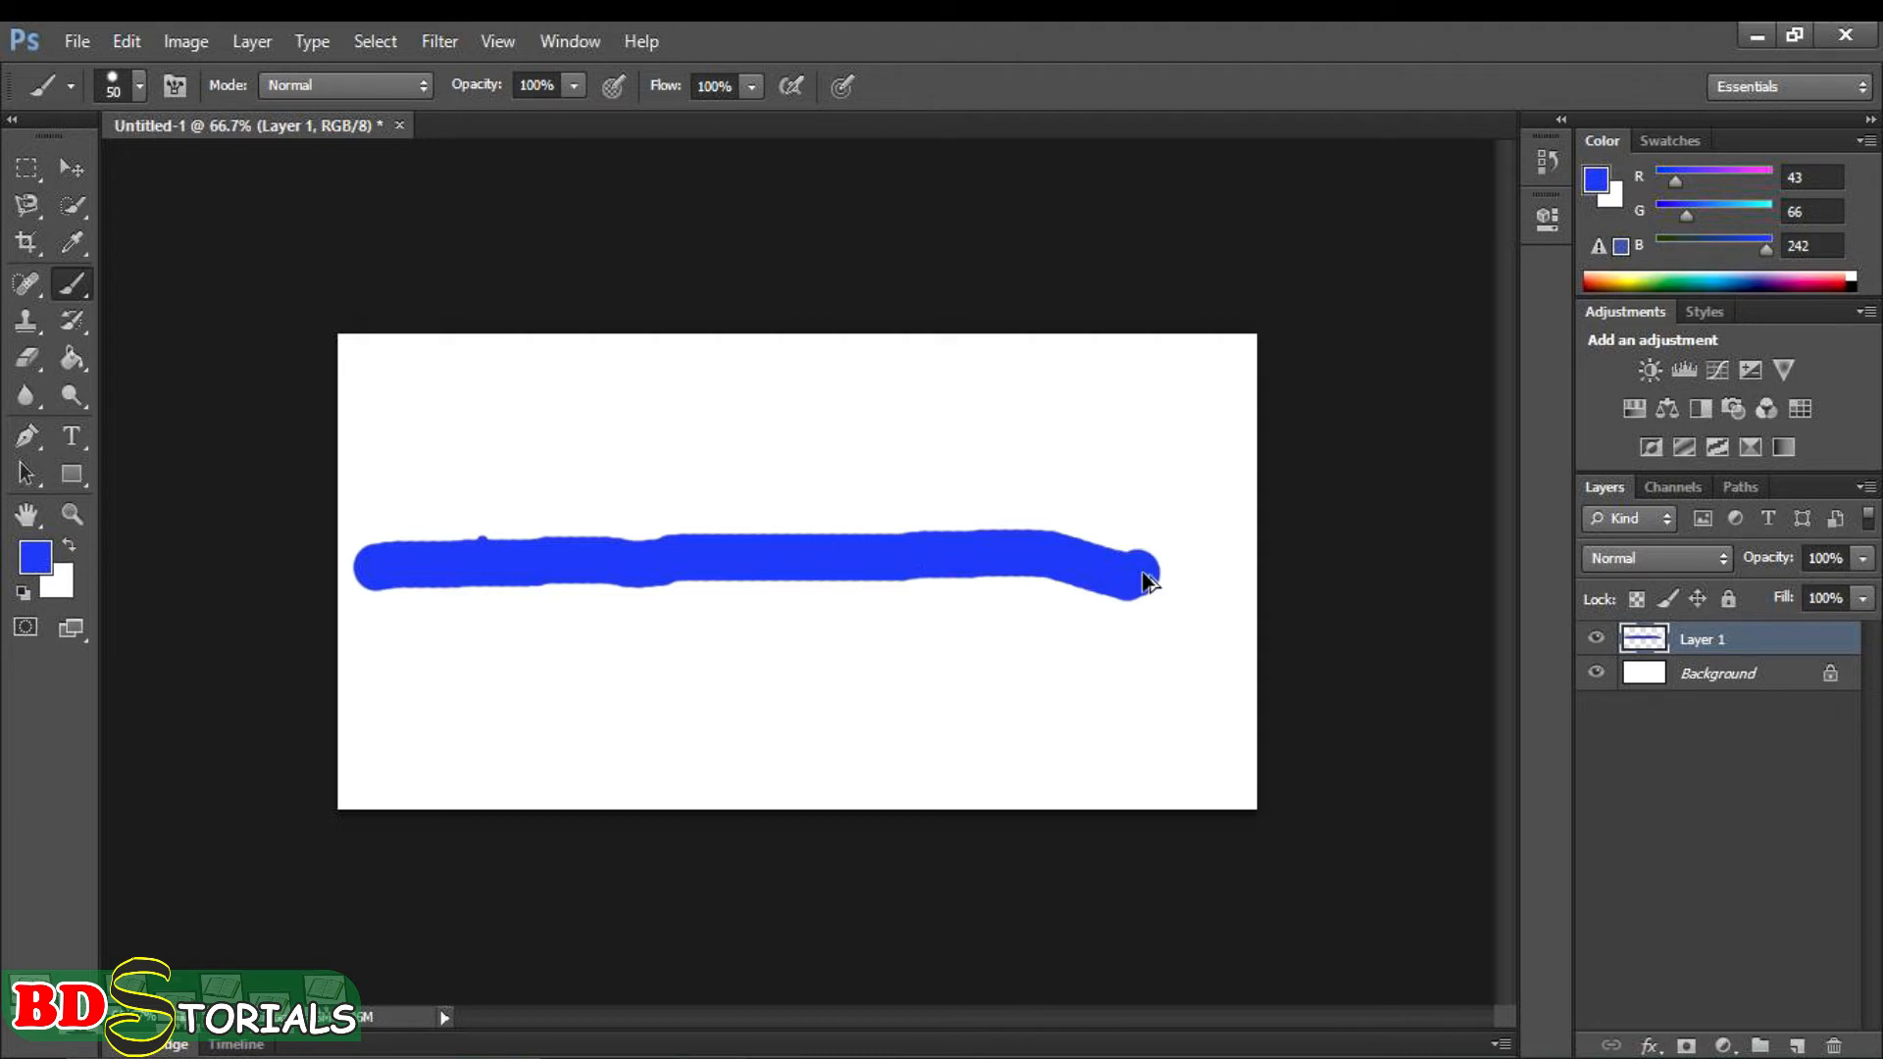
{"action": "key", "text": "ctrl+z"}
{"action": "key", "text": "ctrl+alt+z"}
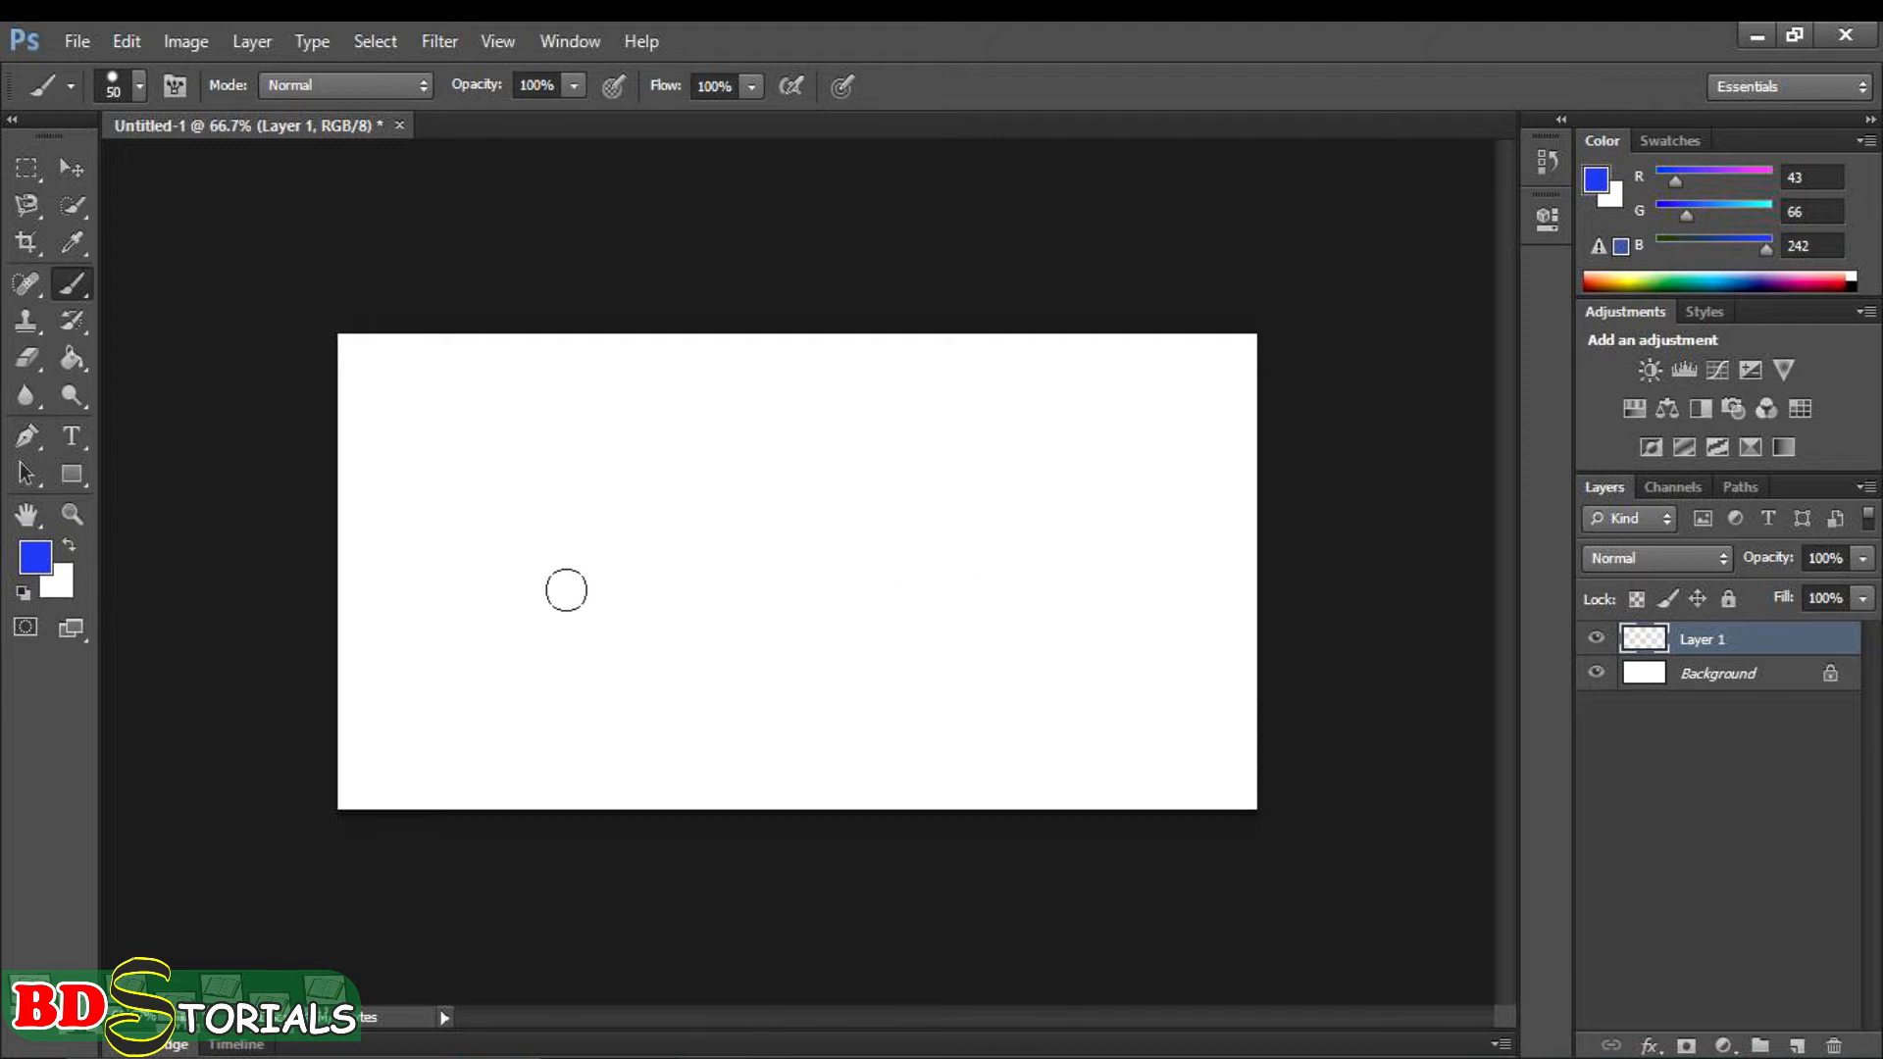
- Paint a straight horizontal stroke and a straight vertical stroke crossing it, and undo both
{"action": "left_click_drag", "start_coordinate": [373, 584], "coordinate": [1162, 586]}
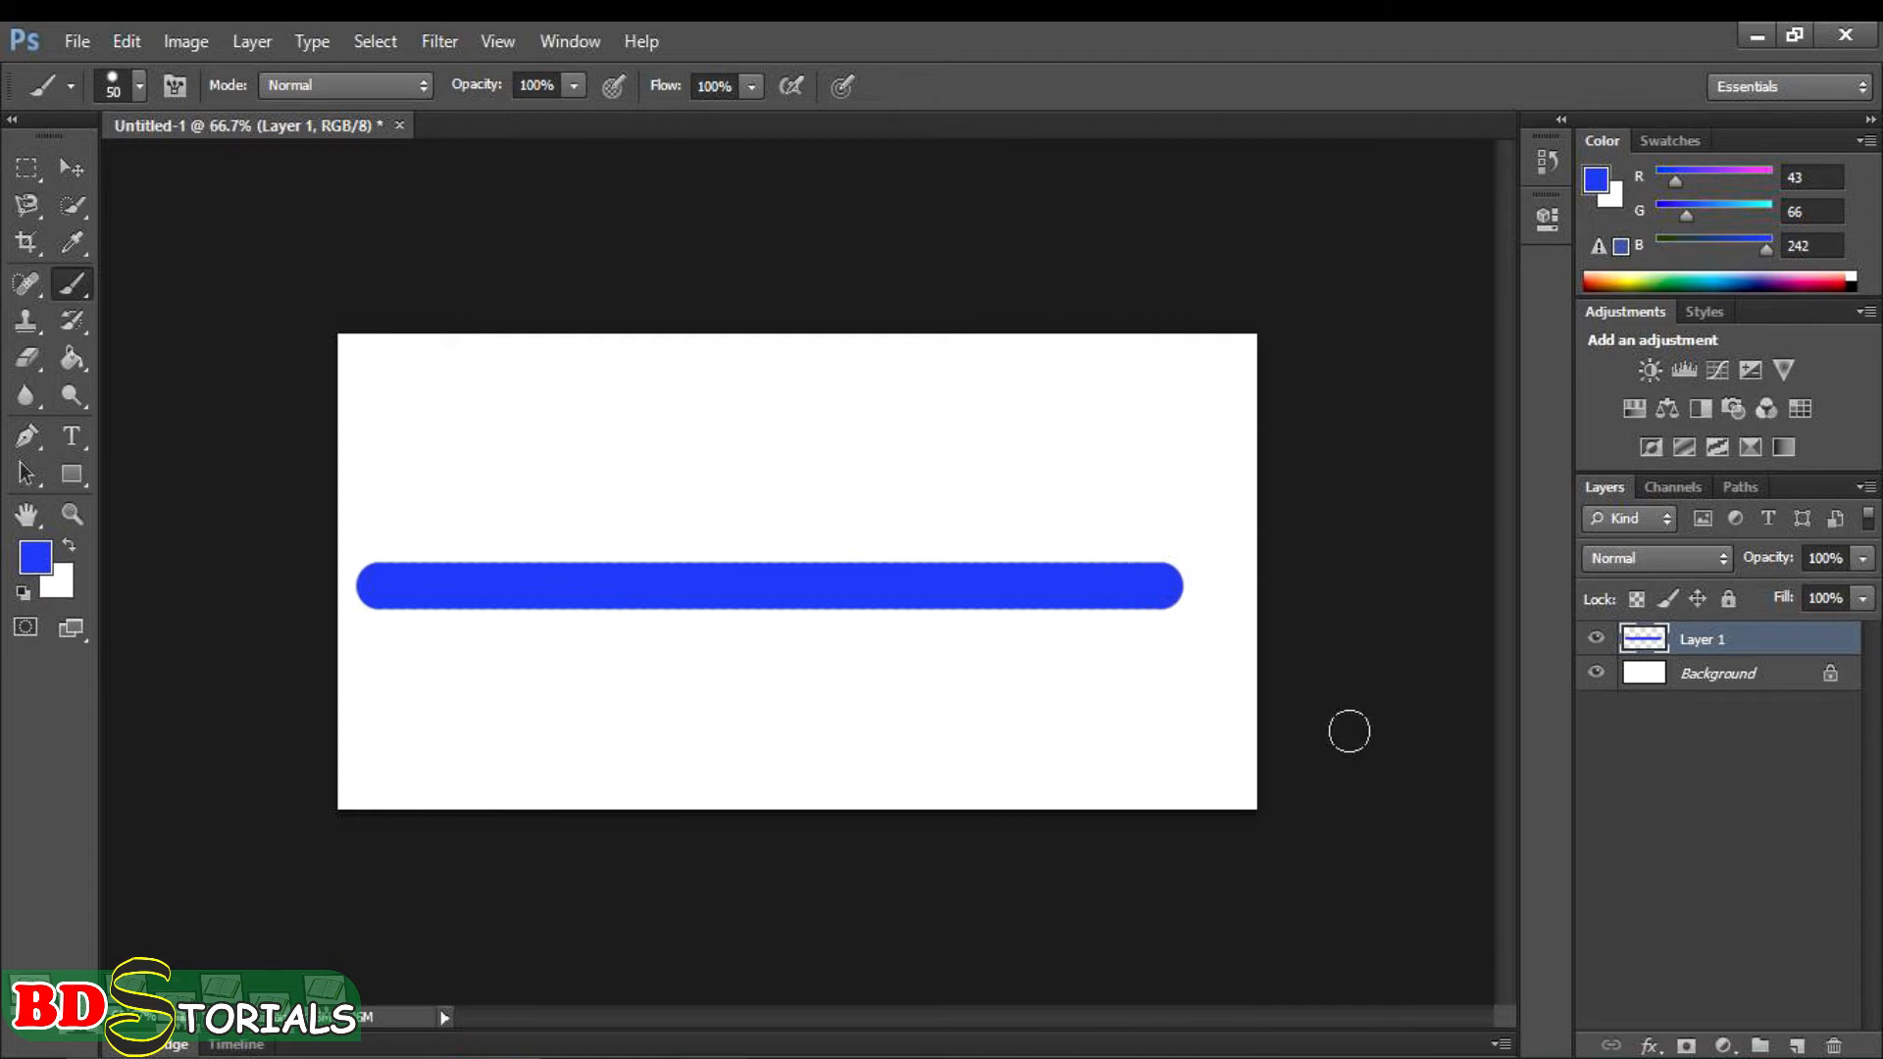
{"action": "left_click", "coordinate": [756, 377]}
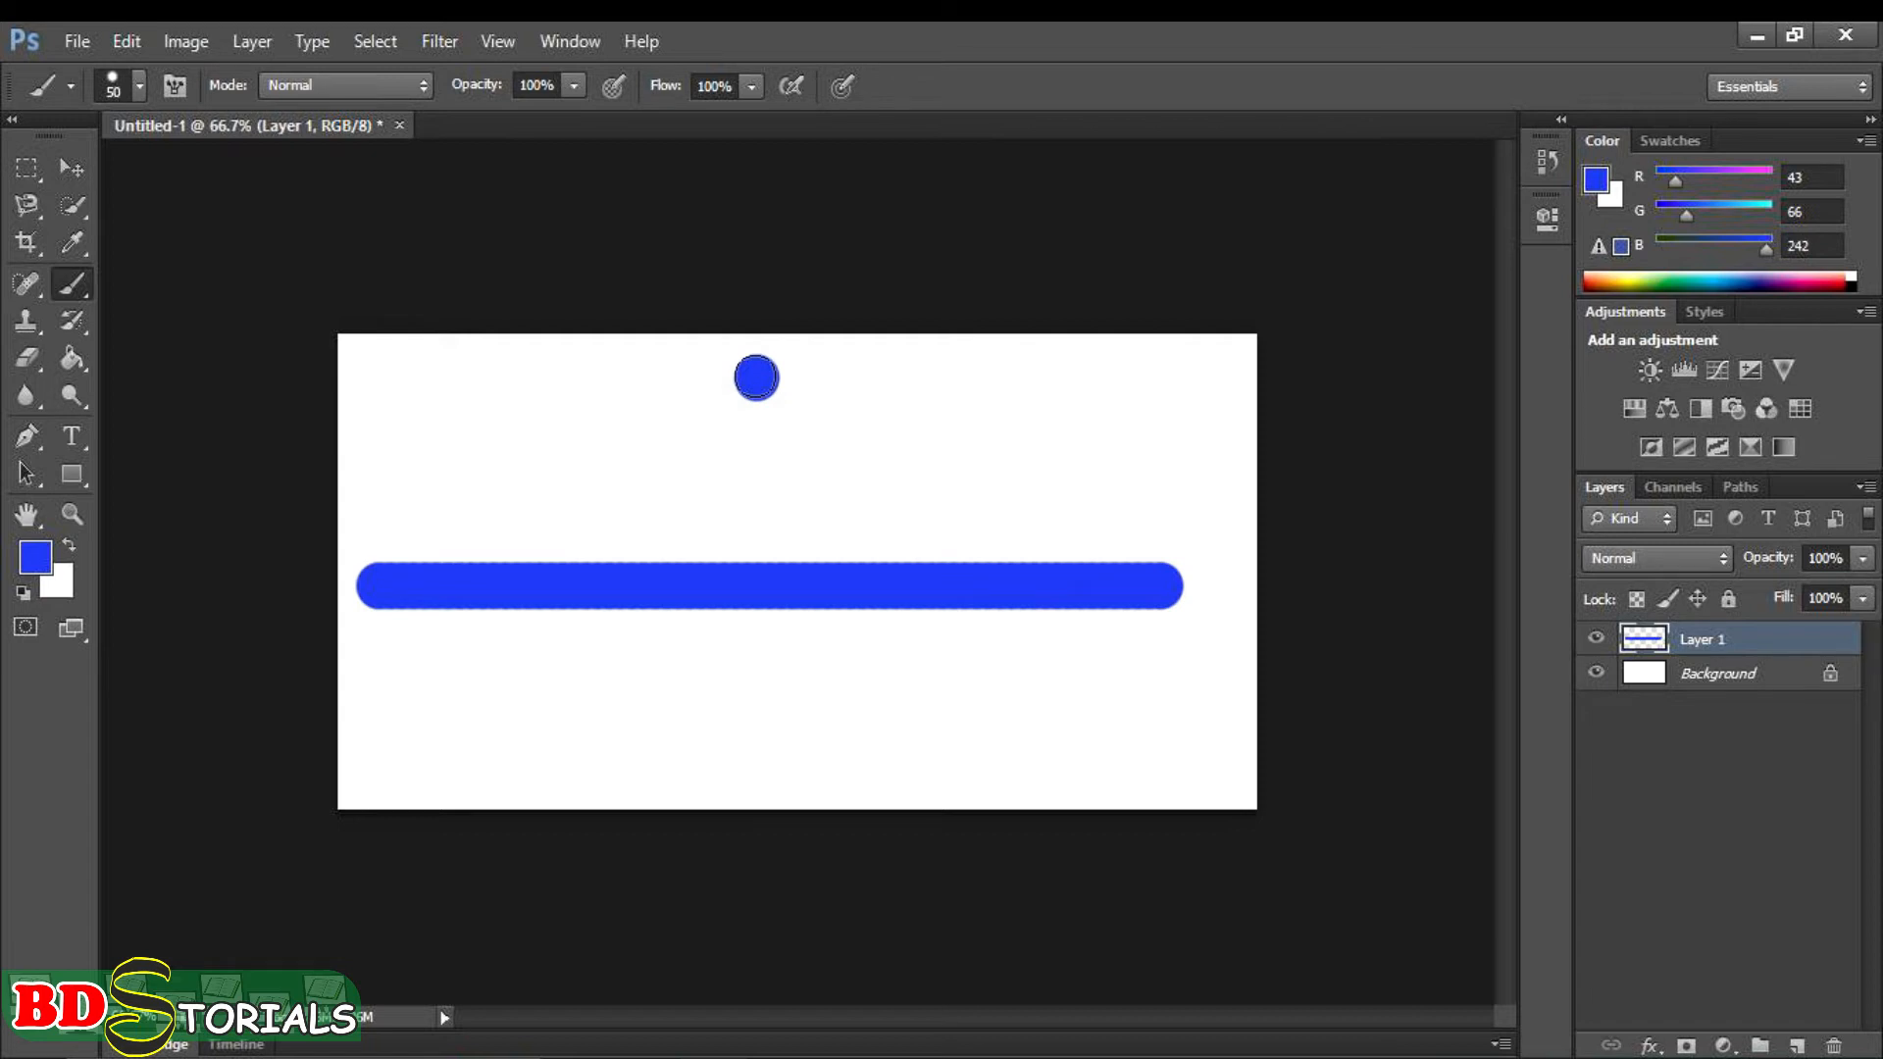
{"action": "left_click_drag", "start_coordinate": [756, 377], "coordinate": [725, 760]}
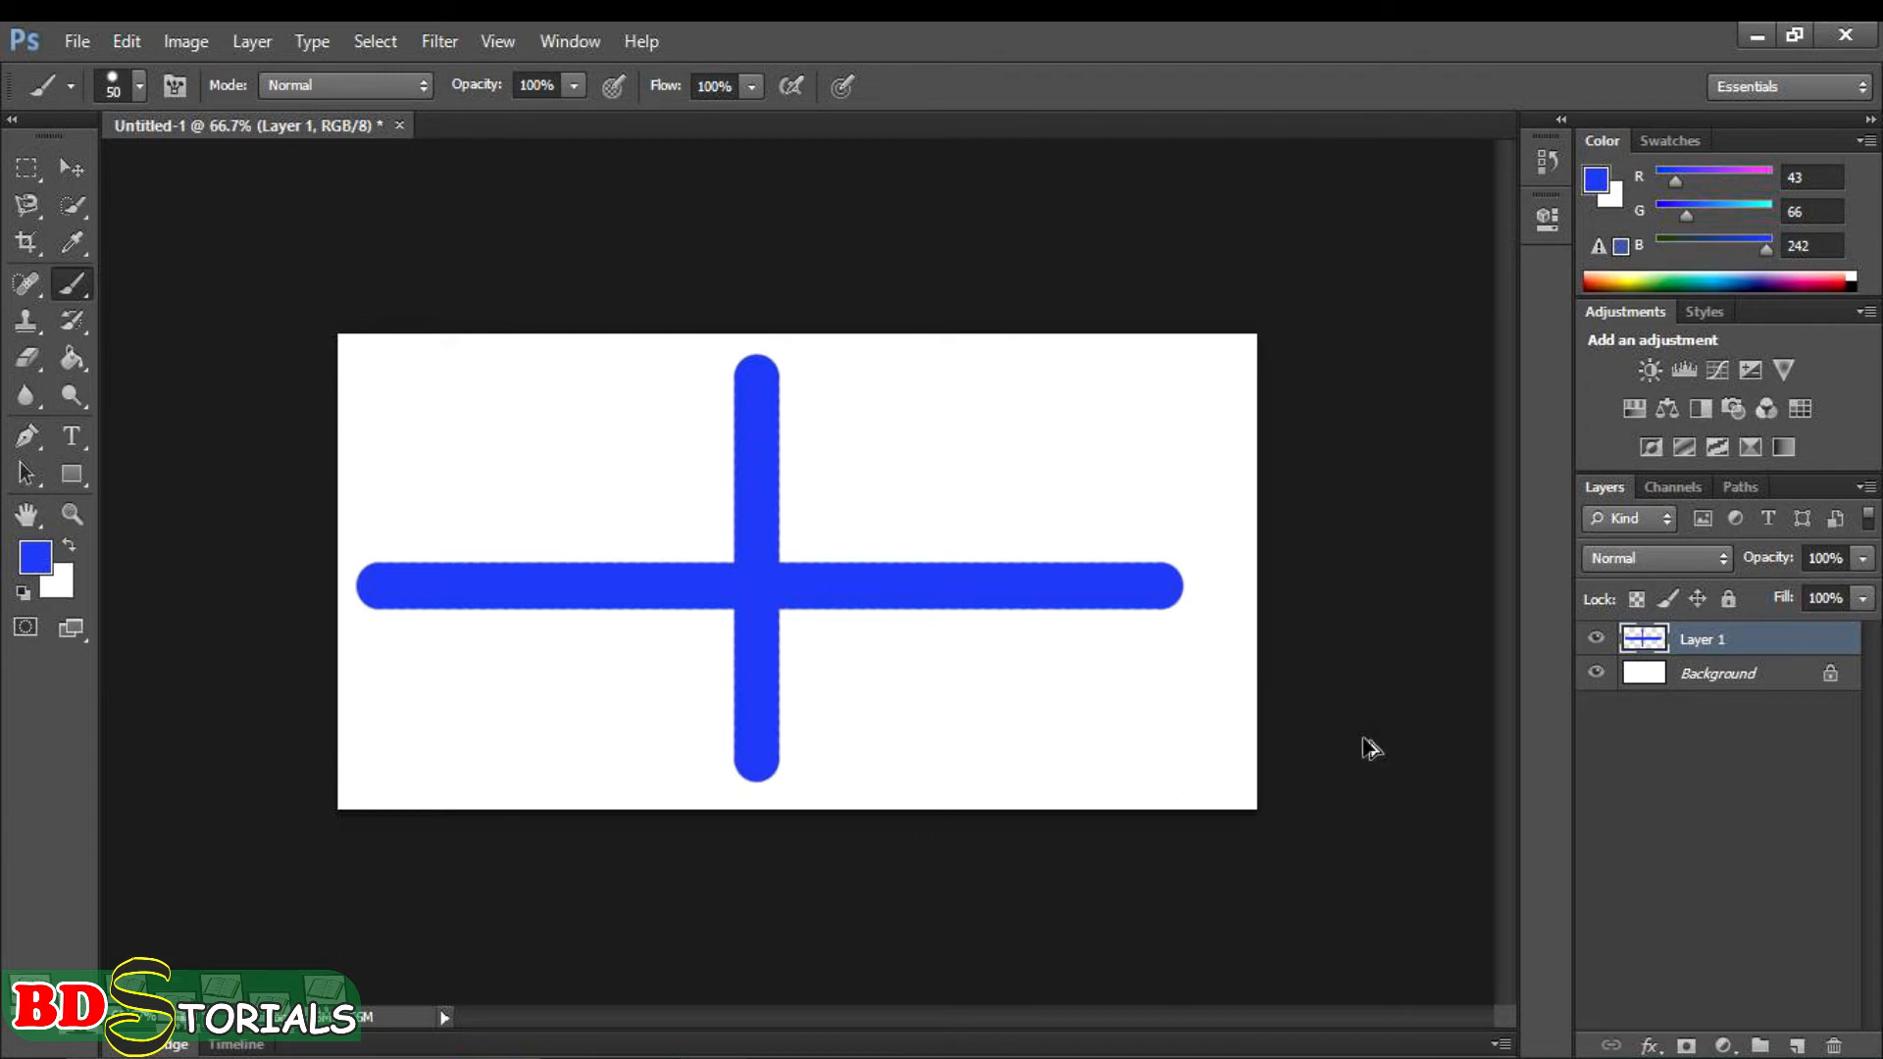
{"action": "key", "text": "ctrl+alt+z"}
{"action": "key", "text": "ctrl+alt+z"}
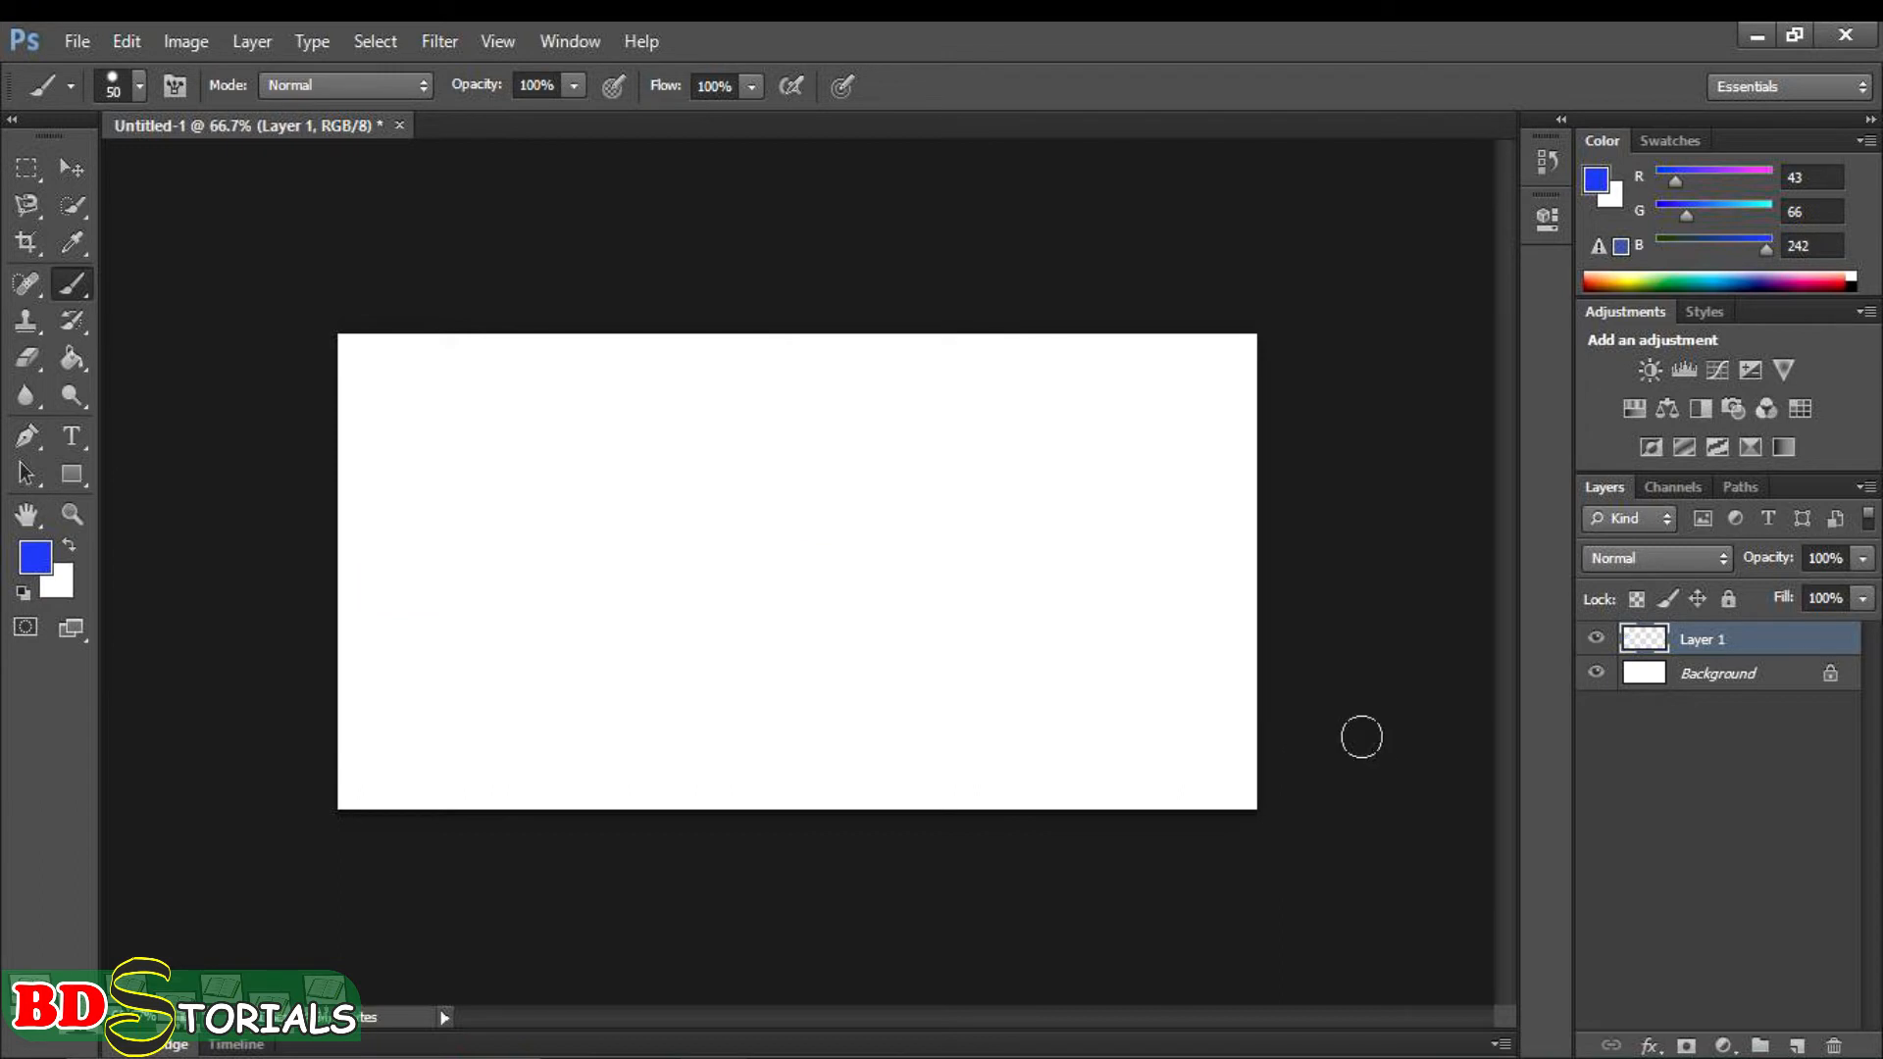
- Reduce the brush to 15 px and paint a straight diagonal line from the canvas's lower-right area to its upper-left area
{"action": "key", "text": "bracketleft"}
{"action": "key", "text": "bracketleft"}
{"action": "key", "text": "bracketleft"}
{"action": "key", "text": "bracketleft"}
{"action": "key", "text": "bracketleft"}
{"action": "key", "text": "bracketleft"}
{"action": "key", "text": "bracketleft"}
{"action": "left_click", "coordinate": [1198, 762]}
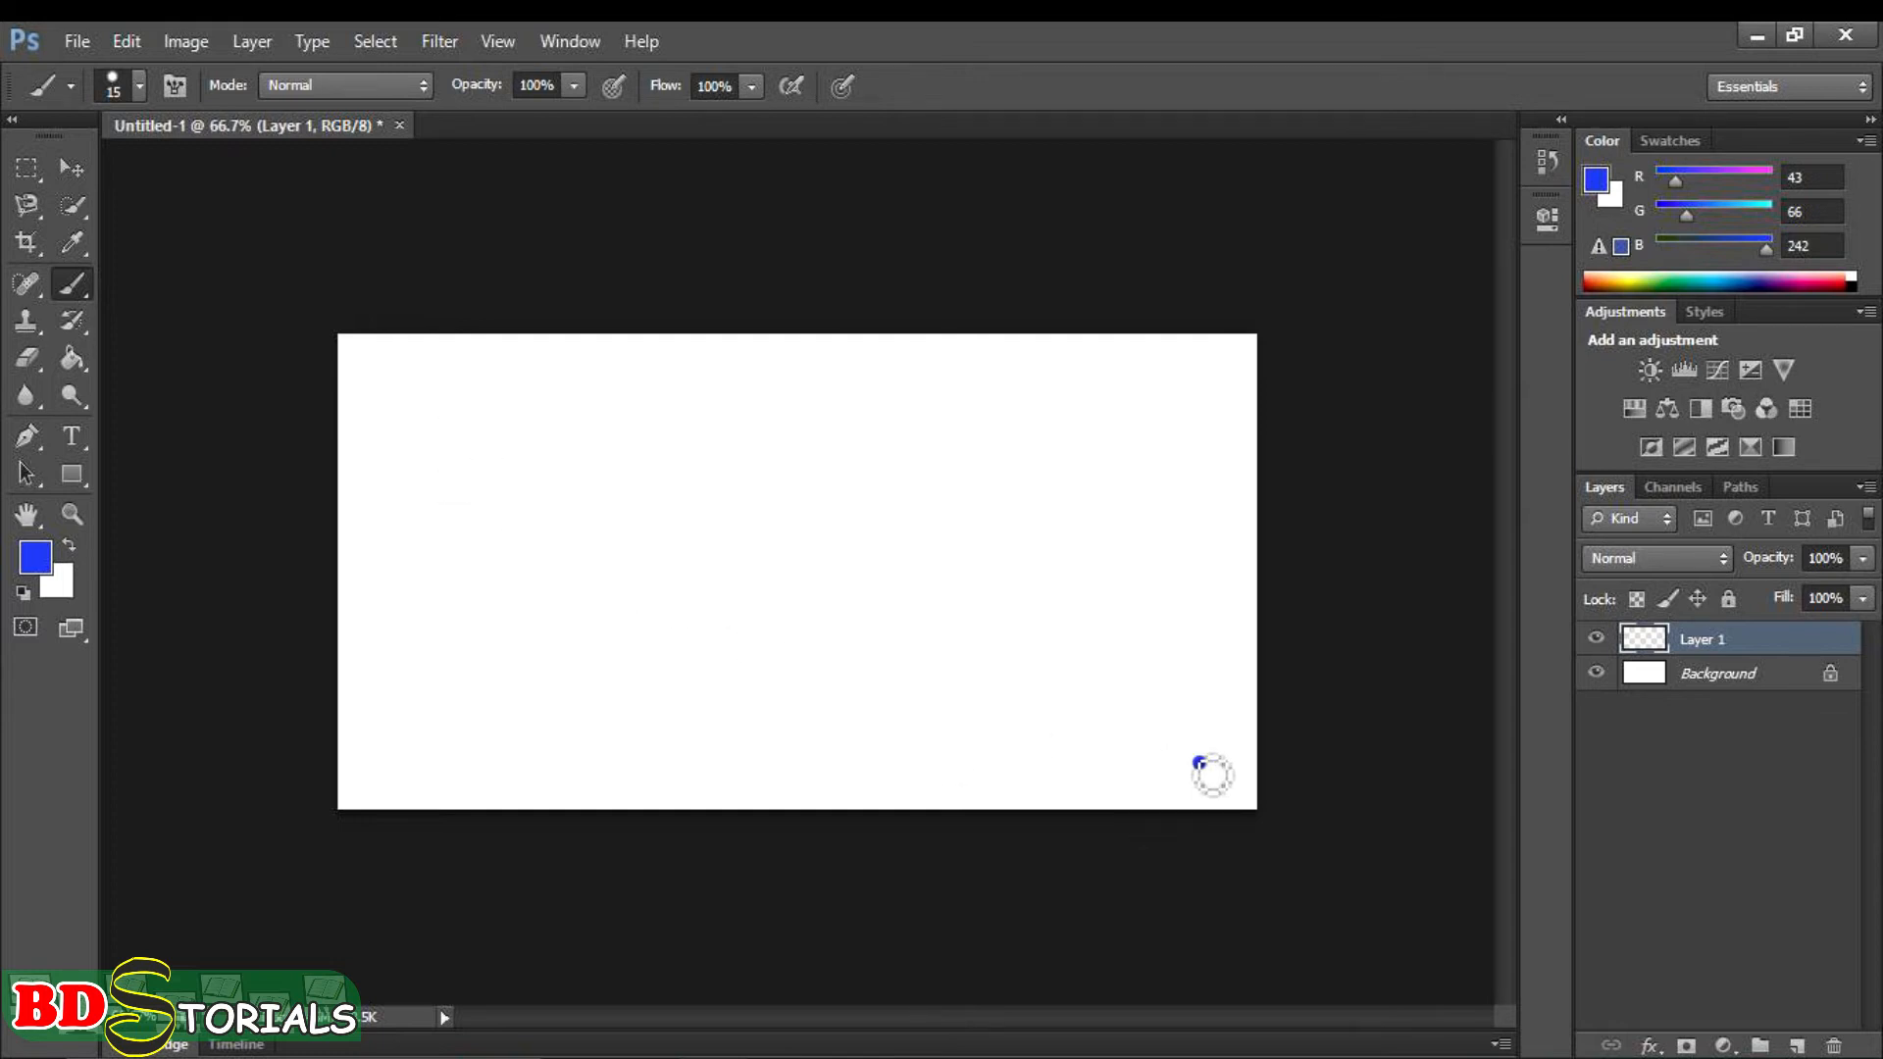
{"action": "left_click", "coordinate": [444, 413], "text": "shift"}
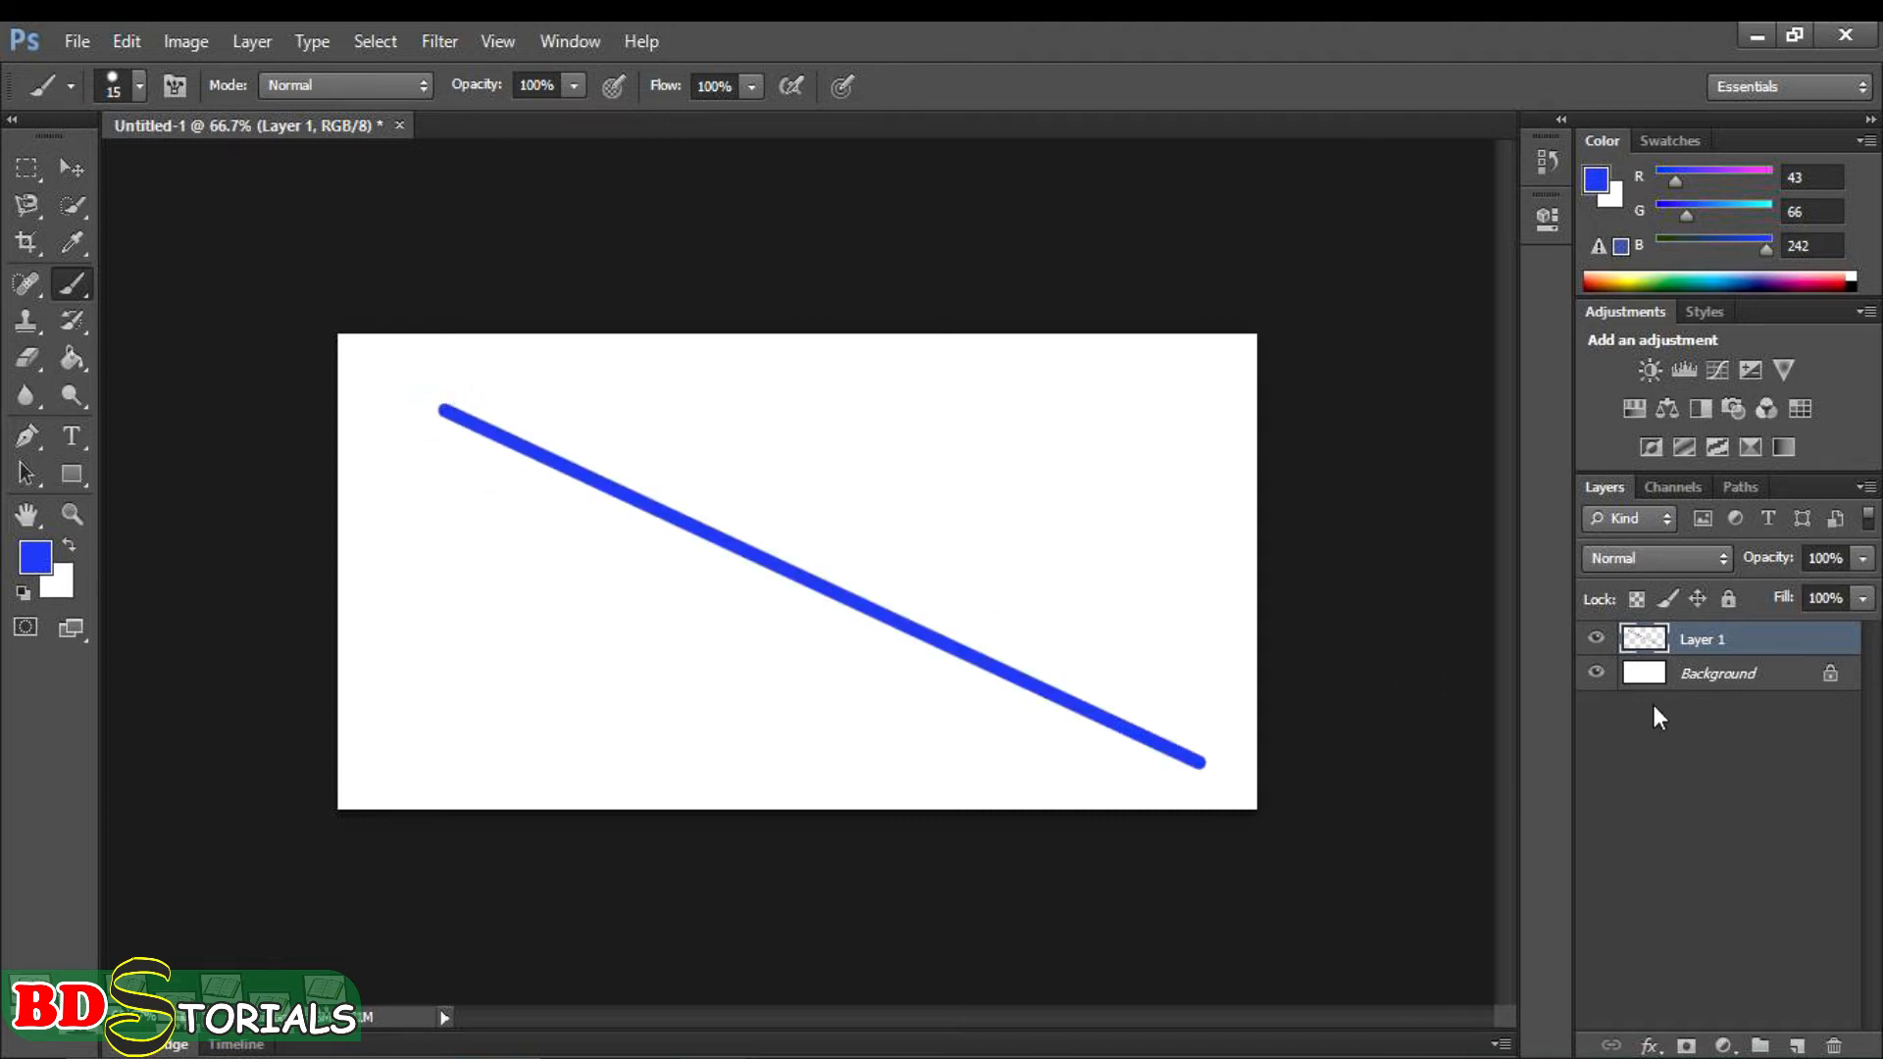
- Continue the diagonal line with connected straight segments that spiral inward in the canvas's lower-left area
{"action": "left_click", "coordinate": [981, 480], "text": "shift"}
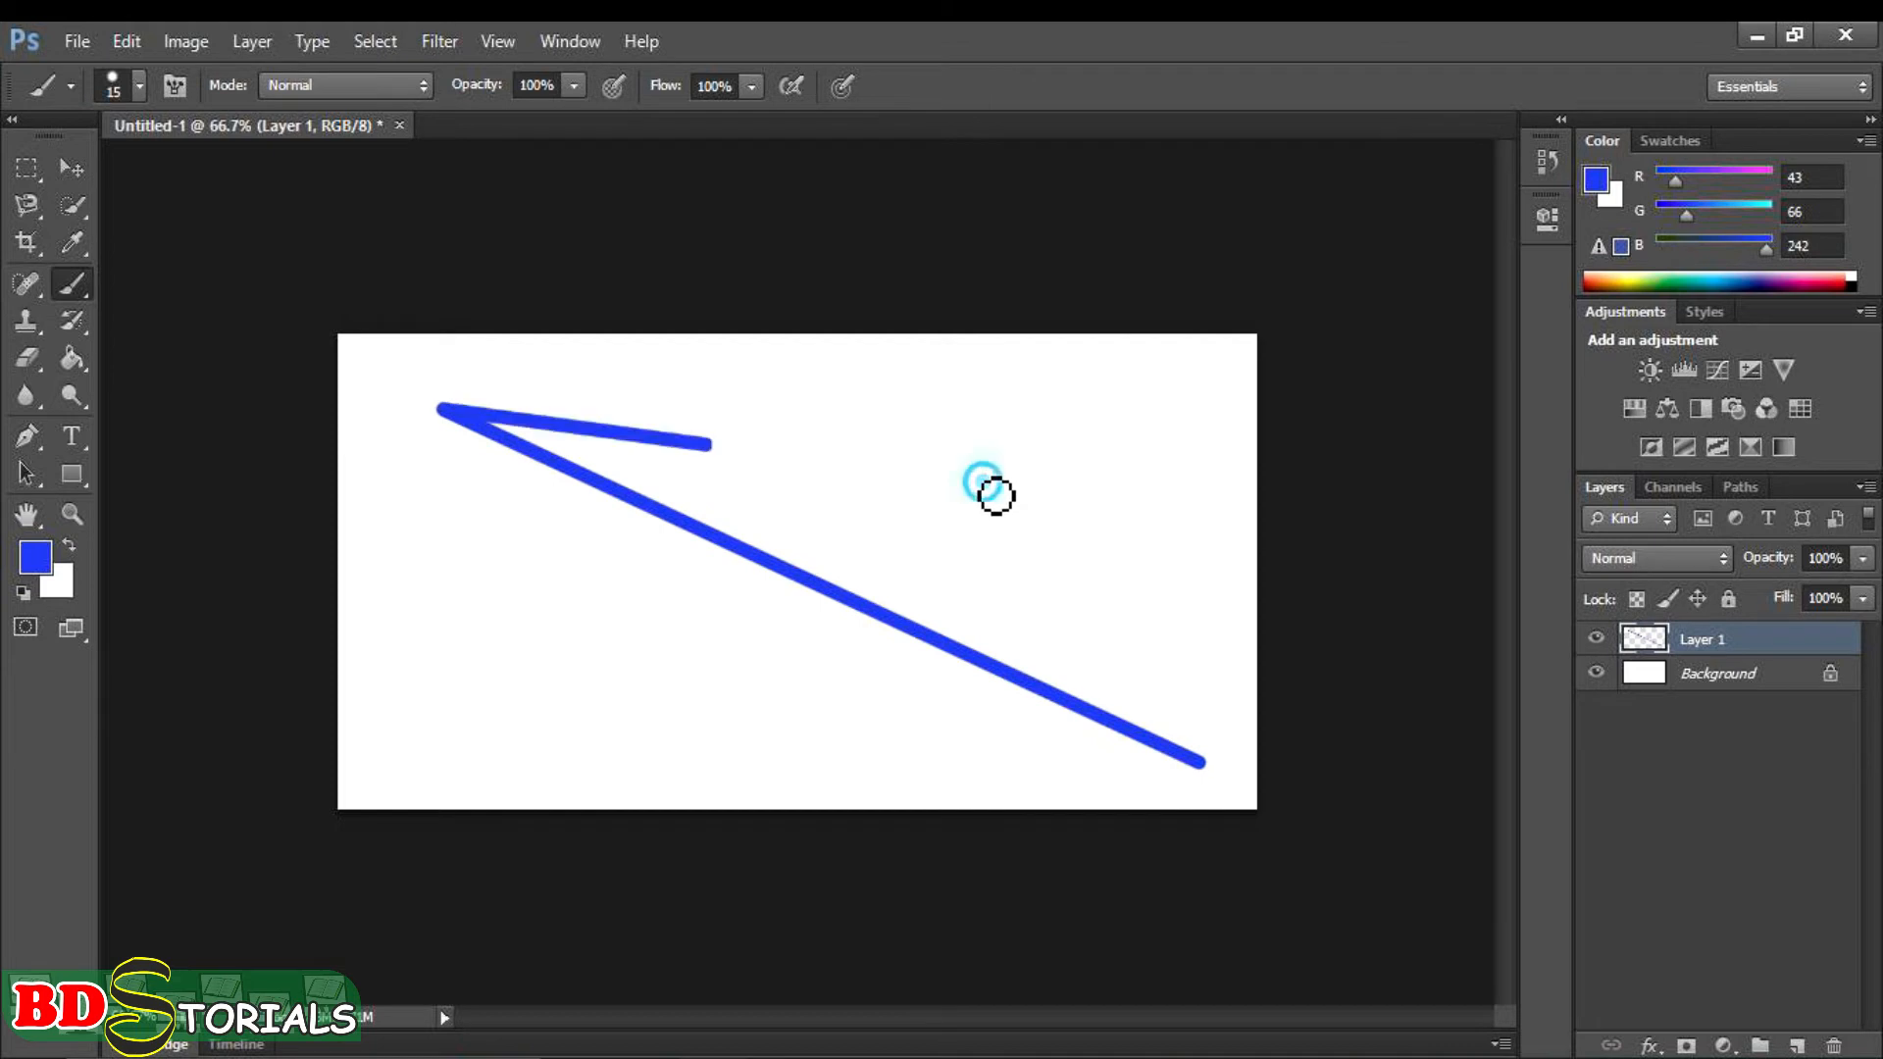
{"action": "left_click", "coordinate": [775, 686], "text": "shift"}
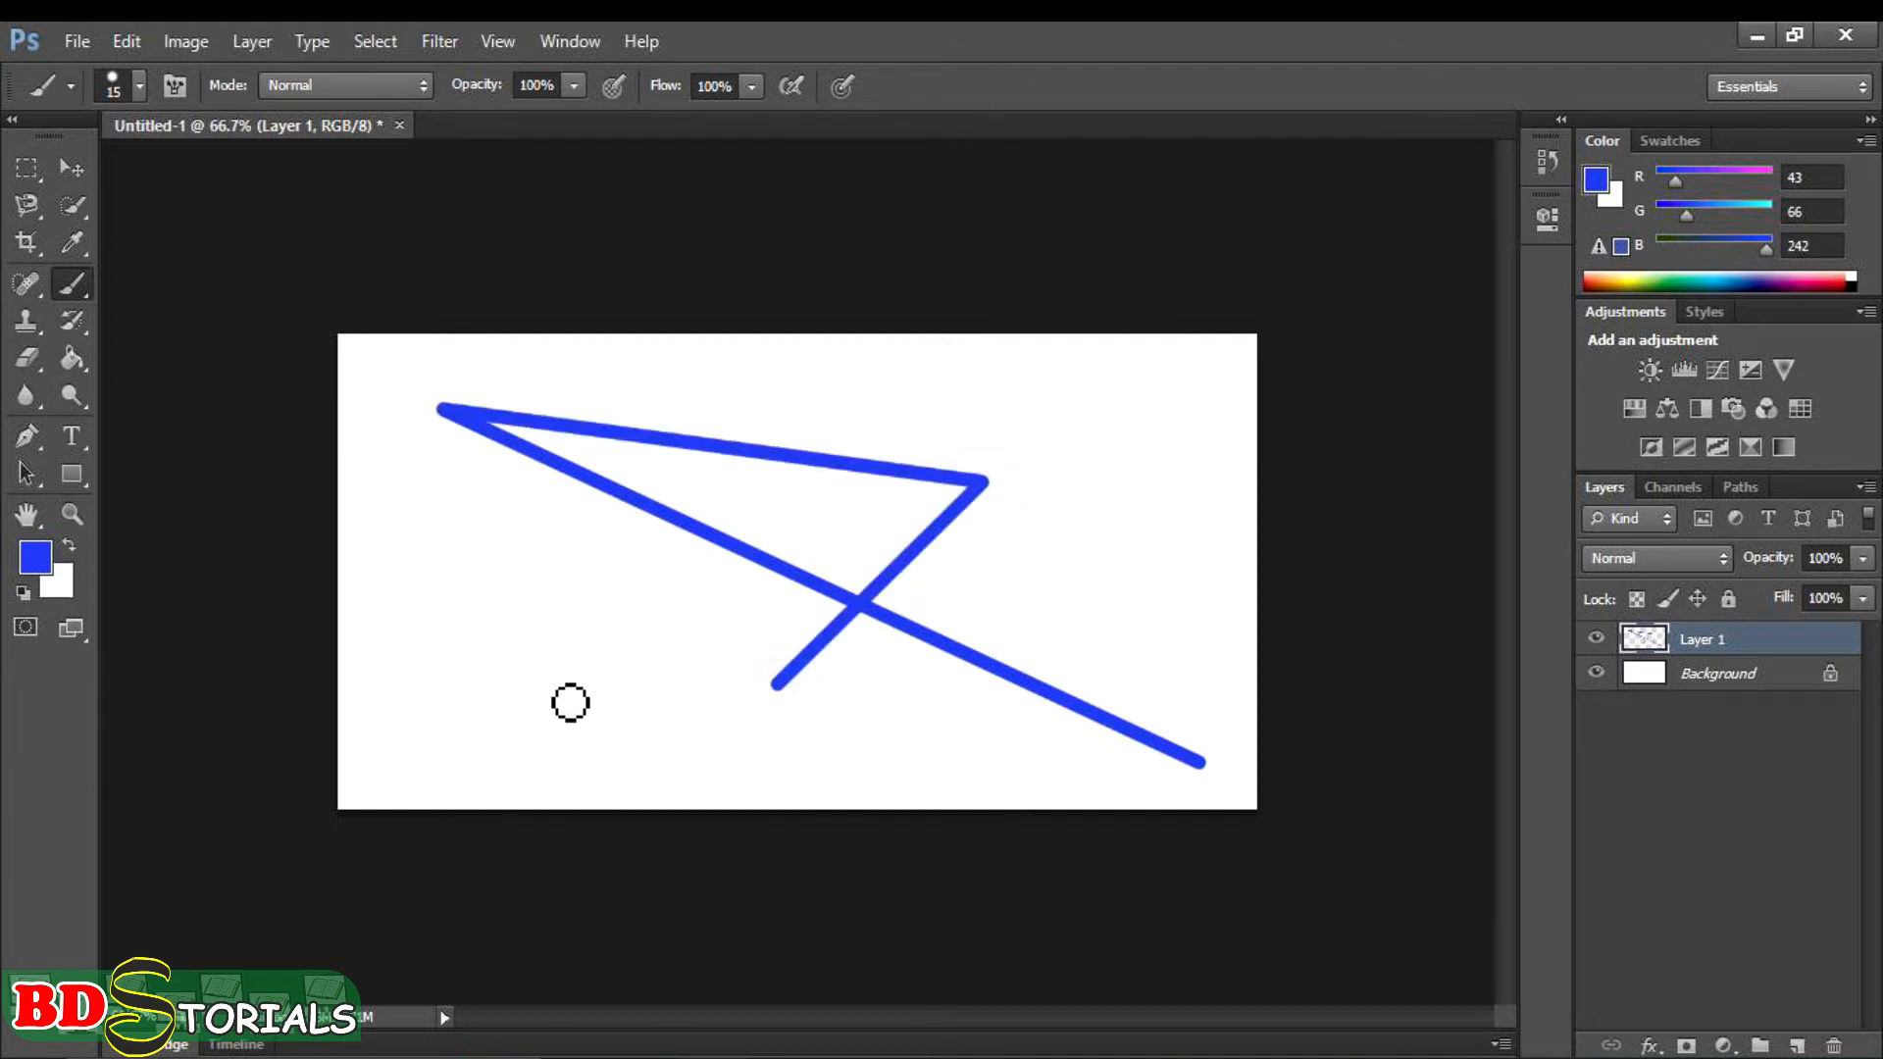
{"action": "left_click", "coordinate": [555, 690], "text": "shift"}
{"action": "left_click", "coordinate": [511, 608], "text": "shift"}
{"action": "left_click", "coordinate": [591, 563], "text": "shift"}
{"action": "left_click", "coordinate": [683, 608], "text": "shift"}
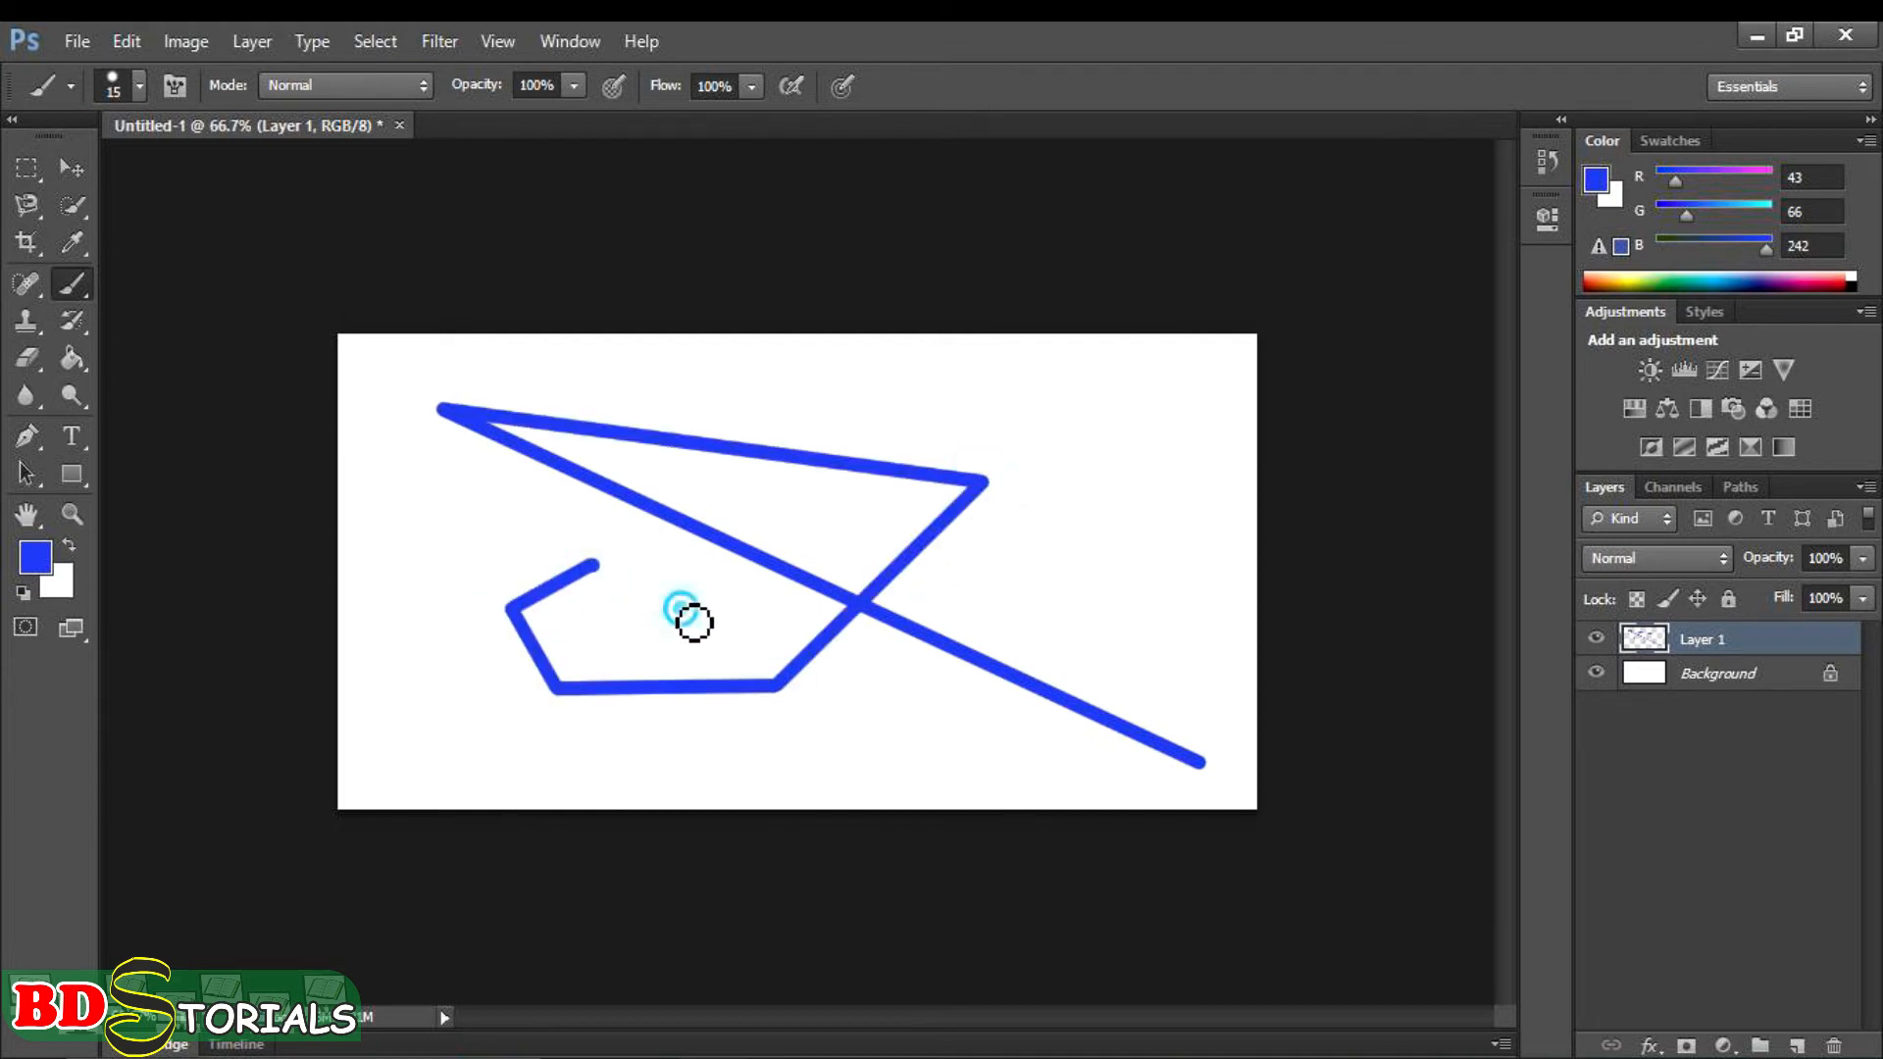
{"action": "left_click", "coordinate": [687, 652], "text": "shift"}
{"action": "left_click", "coordinate": [626, 655], "text": "shift"}
{"action": "left_click", "coordinate": [585, 624], "text": "shift"}
- Undo the connected straight segments and the diagonal line
{"action": "key", "text": "ctrl+alt+z"}
{"action": "key", "text": "ctrl+alt+z"}
{"action": "key", "text": "ctrl+alt+z"}
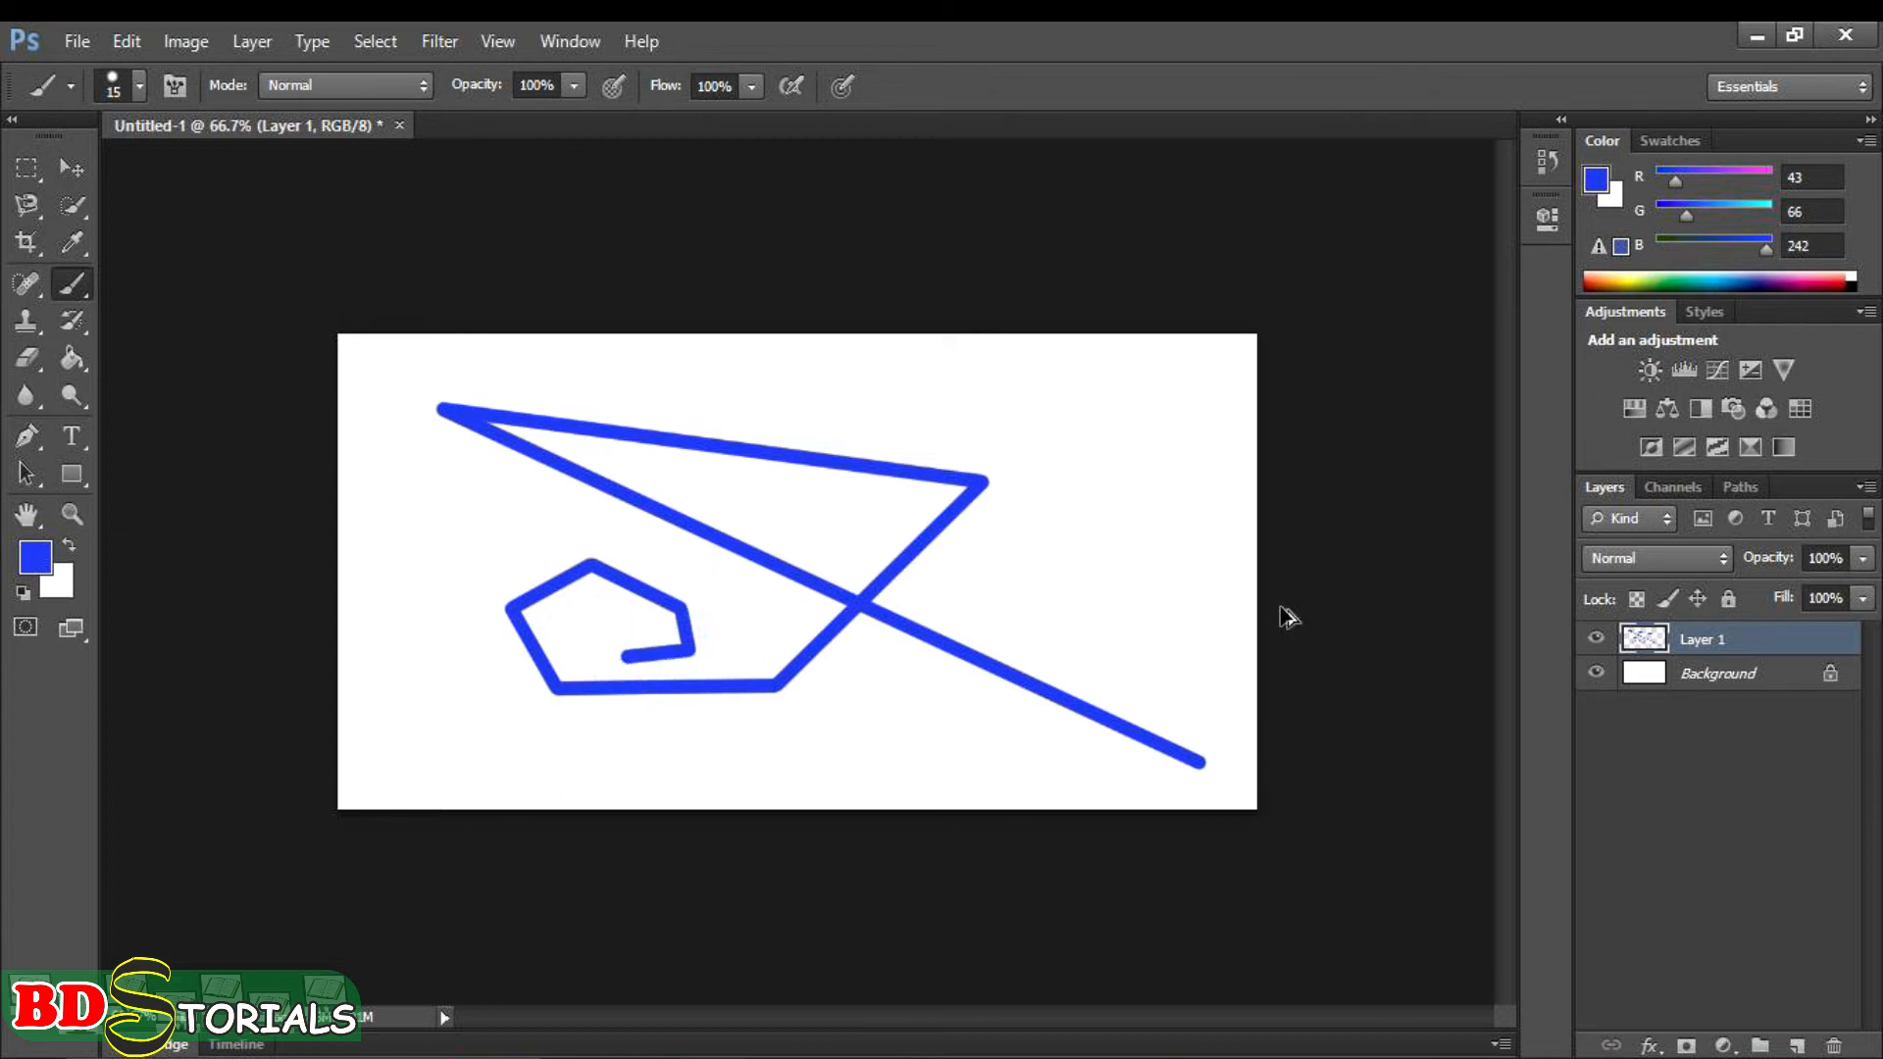
{"action": "key", "text": "ctrl+alt+z"}
{"action": "key", "text": "ctrl+alt+z"}
{"action": "key", "text": "ctrl+alt+z"}
{"action": "key", "text": "ctrl+alt+z"}
{"action": "key", "text": "ctrl+alt+z"}
{"action": "key", "text": "ctrl+alt+z"}
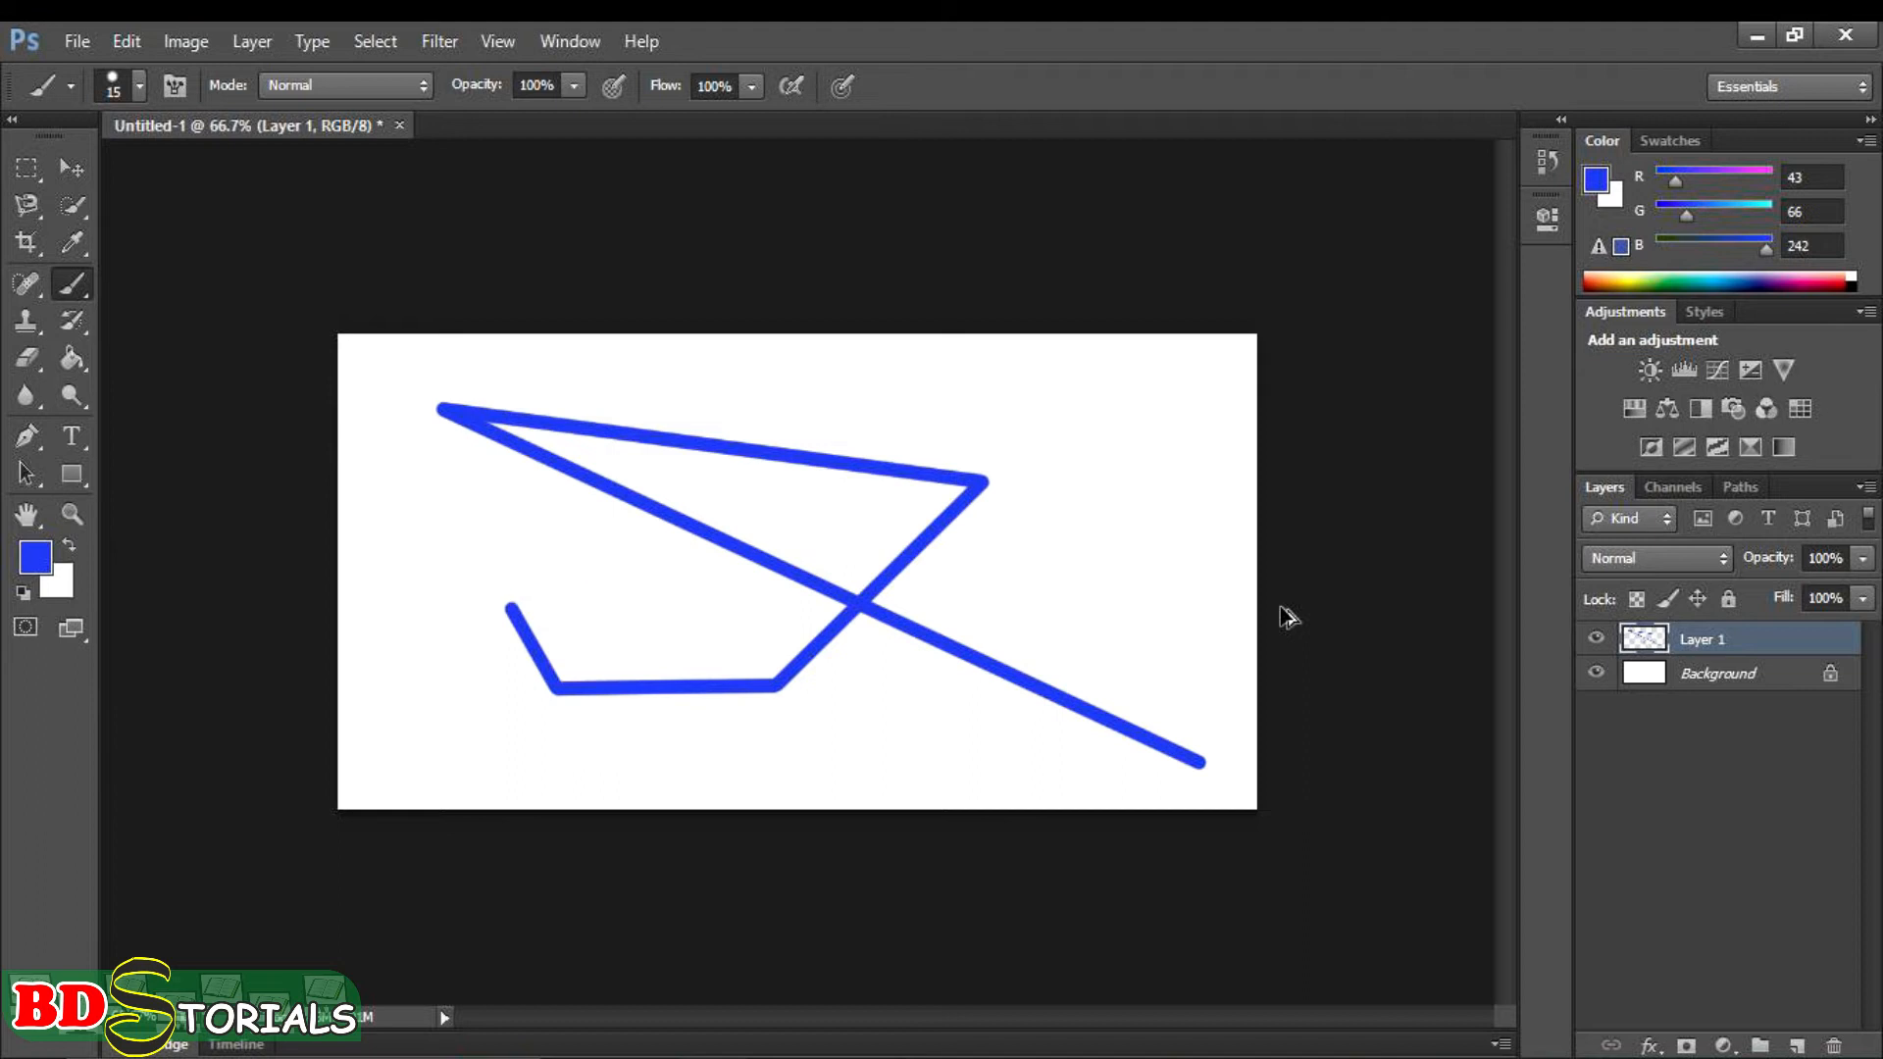
{"action": "key", "text": "ctrl+alt+z"}
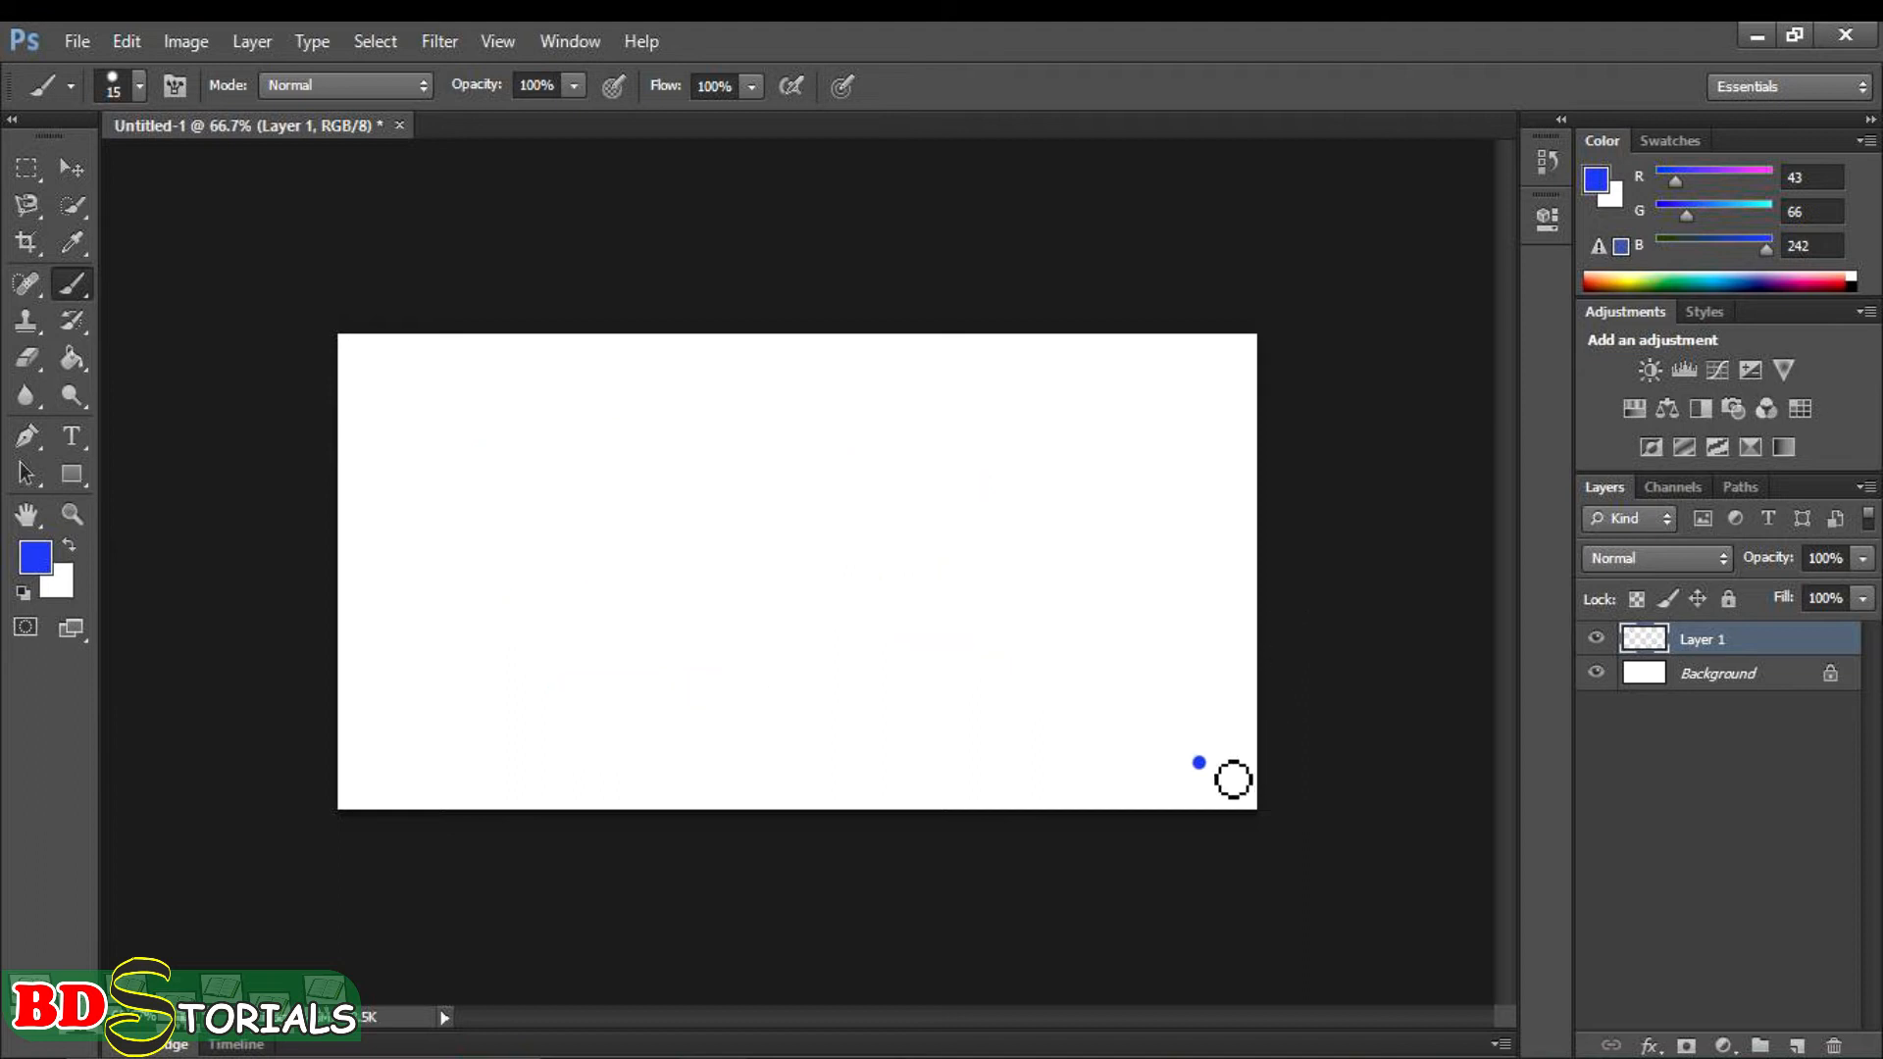
- Paint a new diagonal line and a chain of connected straight segments from its upper-left end, plus a separate dot
{"action": "left_click", "coordinate": [1192, 762]}
{"action": "left_click", "coordinate": [440, 415], "text": "shift"}
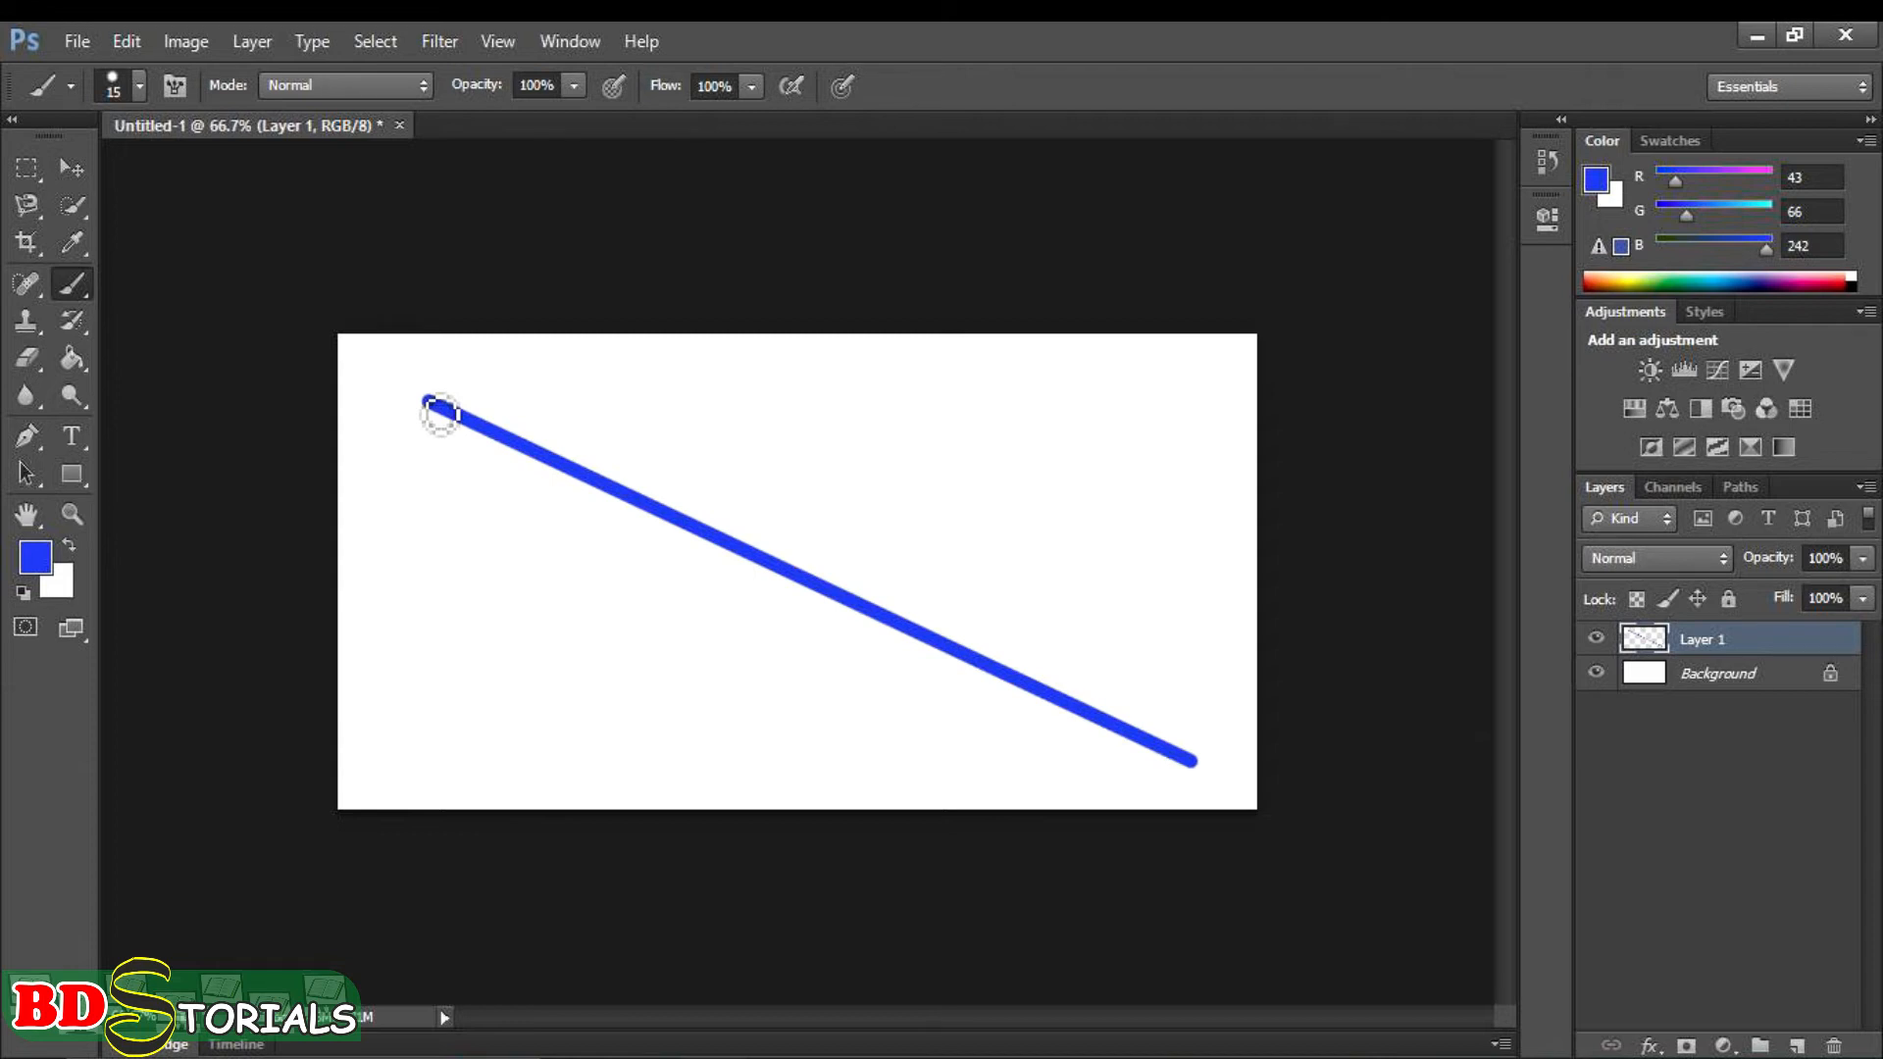
{"action": "left_click", "coordinate": [523, 743], "text": "shift"}
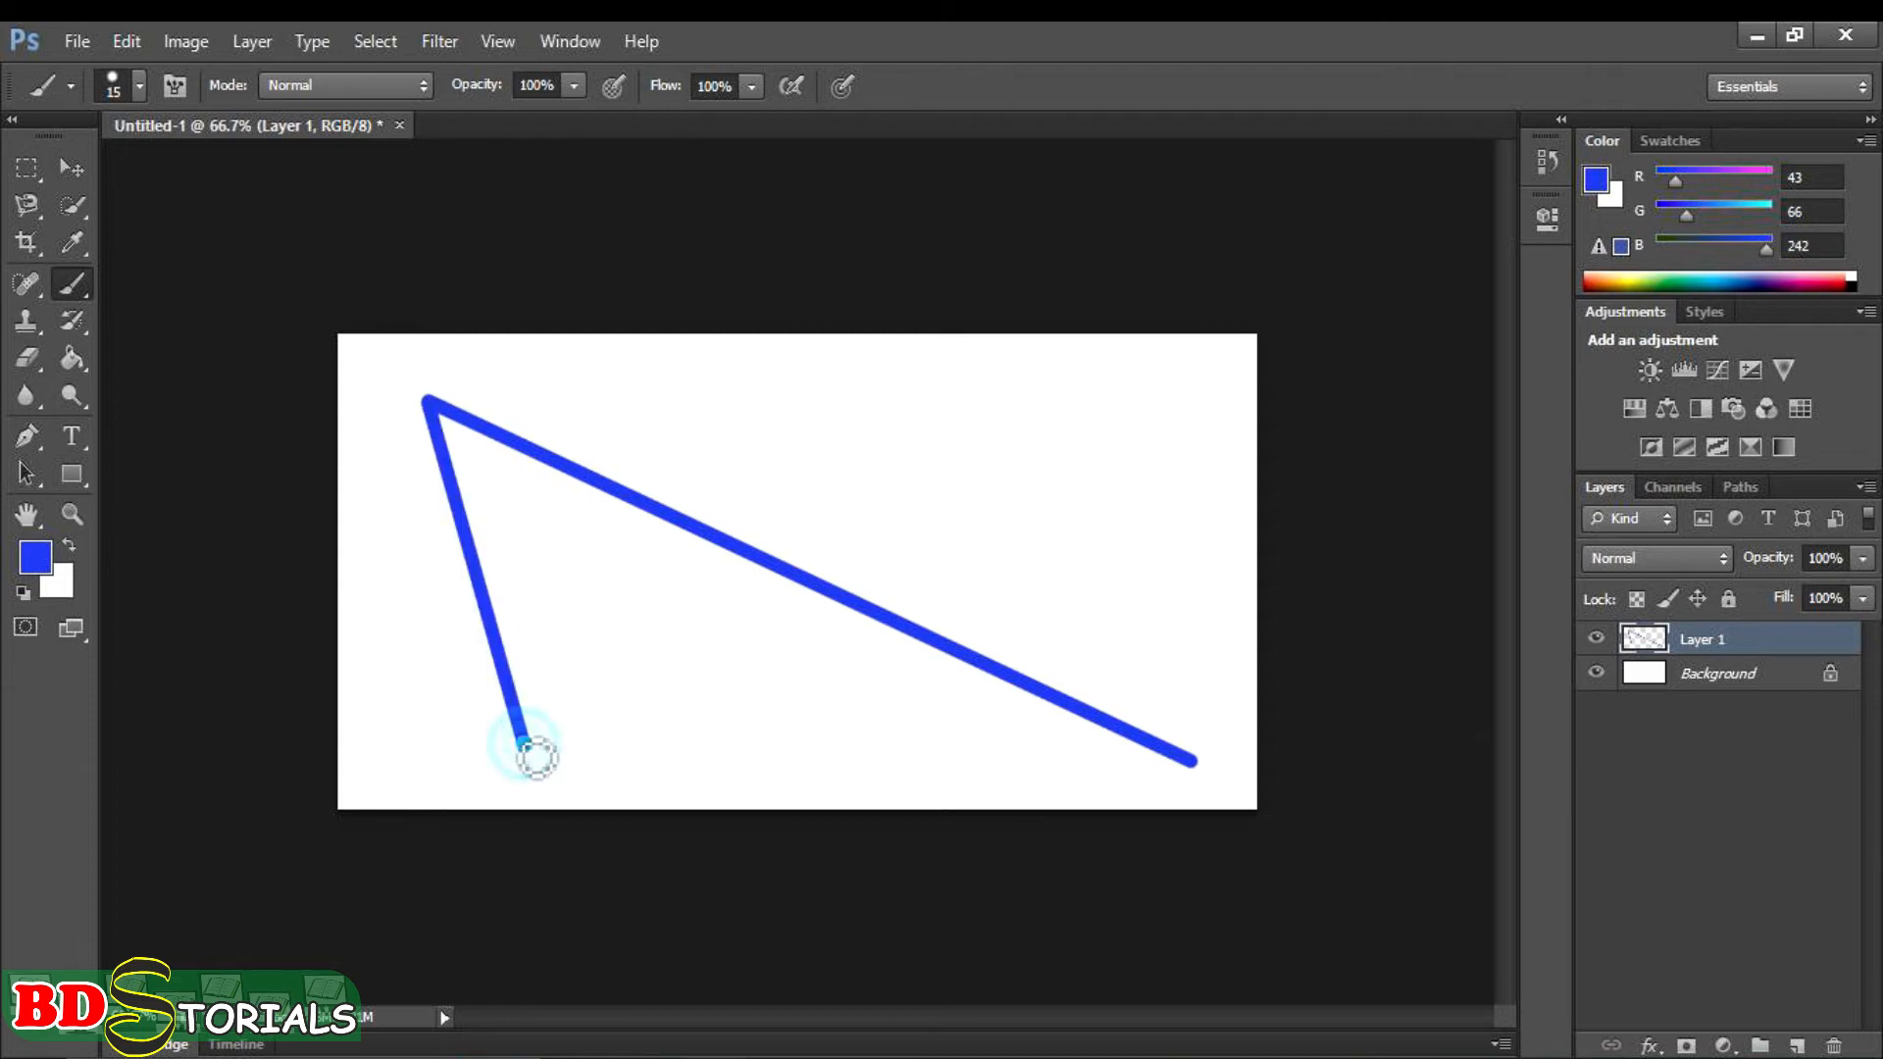
{"action": "left_click", "coordinate": [768, 457], "text": "shift"}
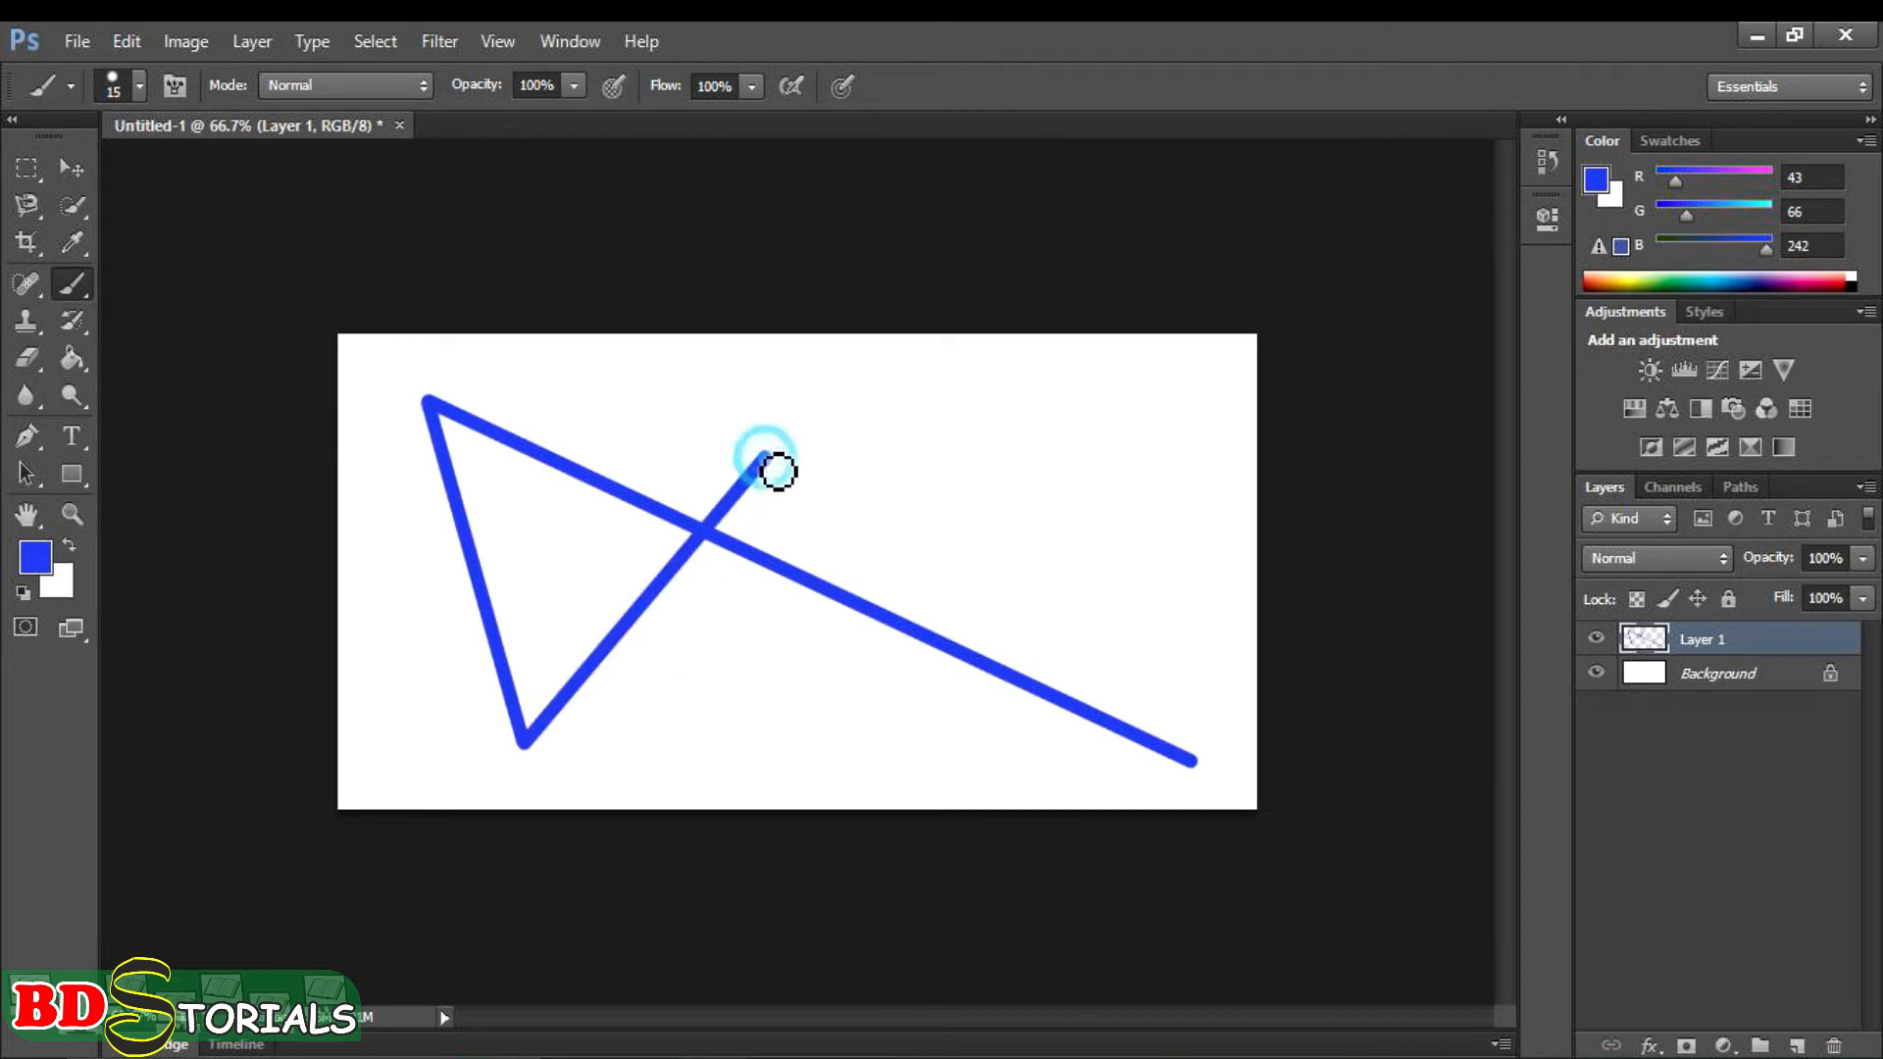
{"action": "left_click", "coordinate": [672, 380], "text": "shift"}
{"action": "left_click", "coordinate": [589, 382], "text": "shift"}
{"action": "left_click", "coordinate": [552, 487], "text": "shift"}
{"action": "left_click", "coordinate": [697, 629], "text": "shift"}
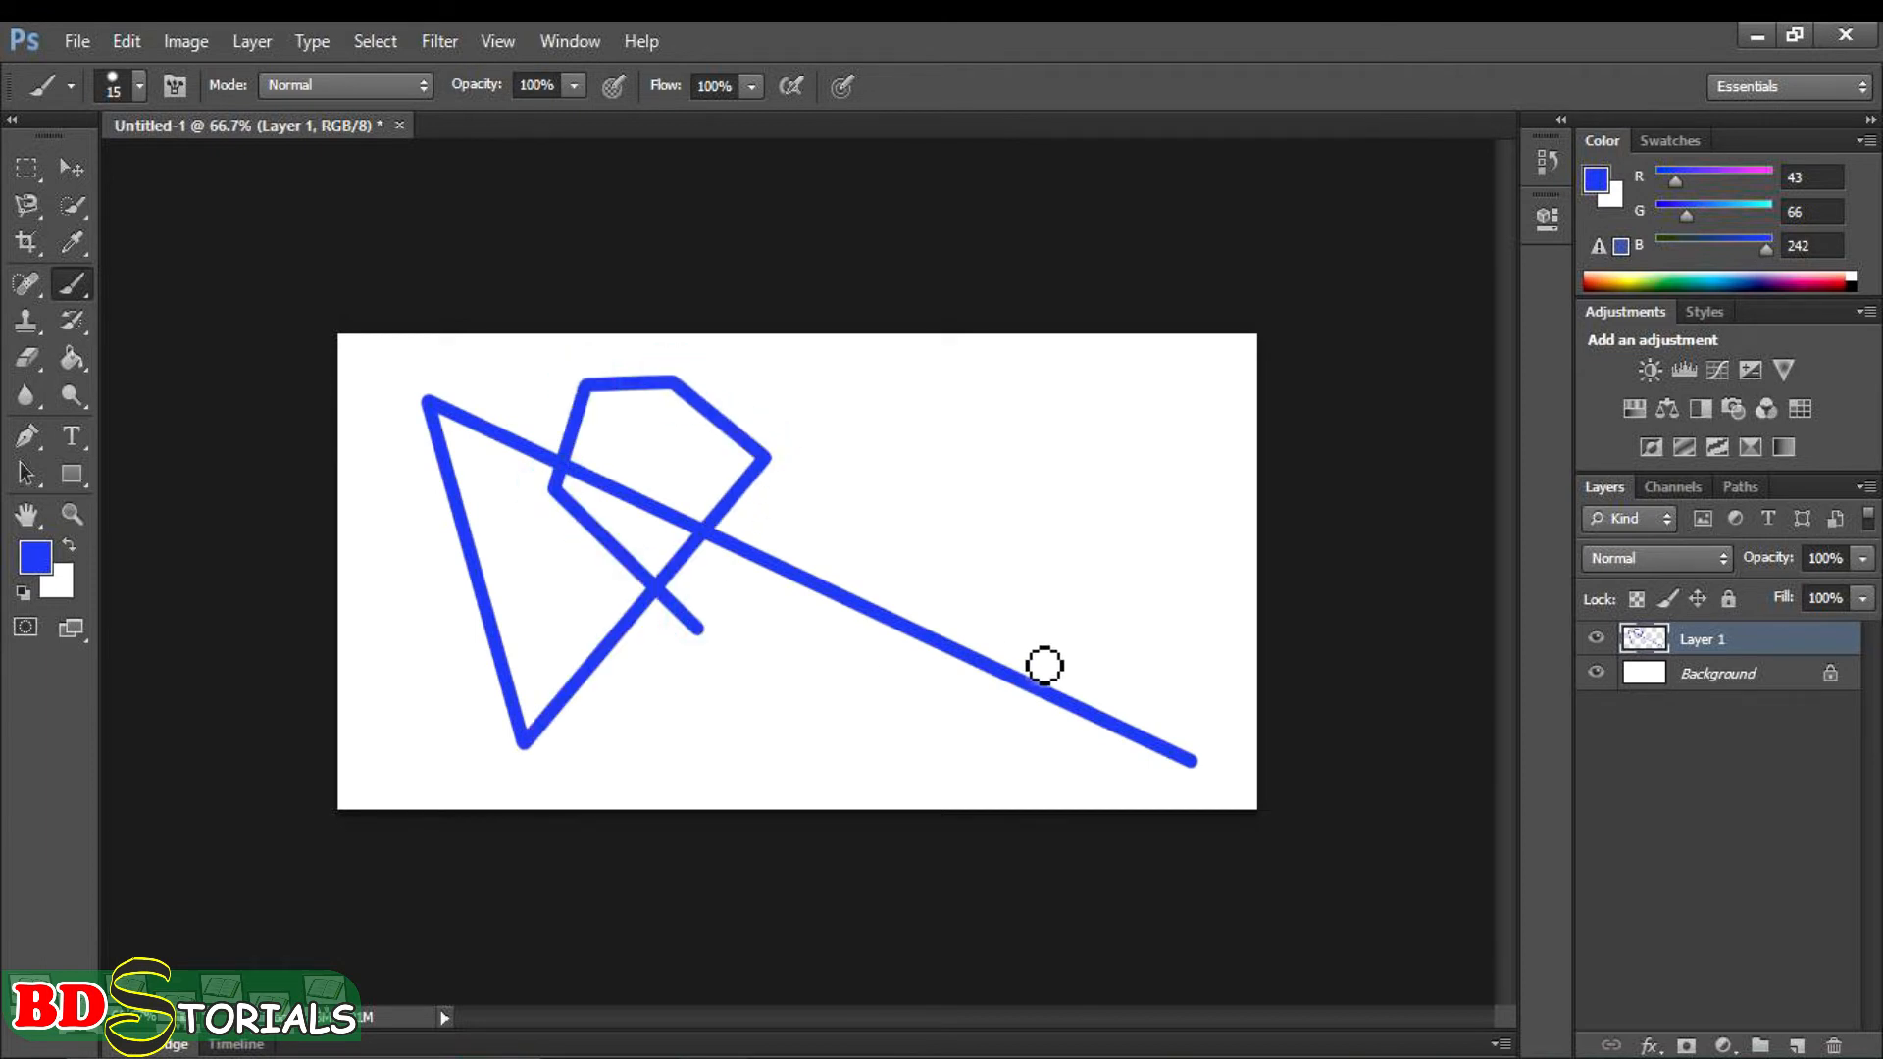
{"action": "left_click", "coordinate": [1033, 537]}
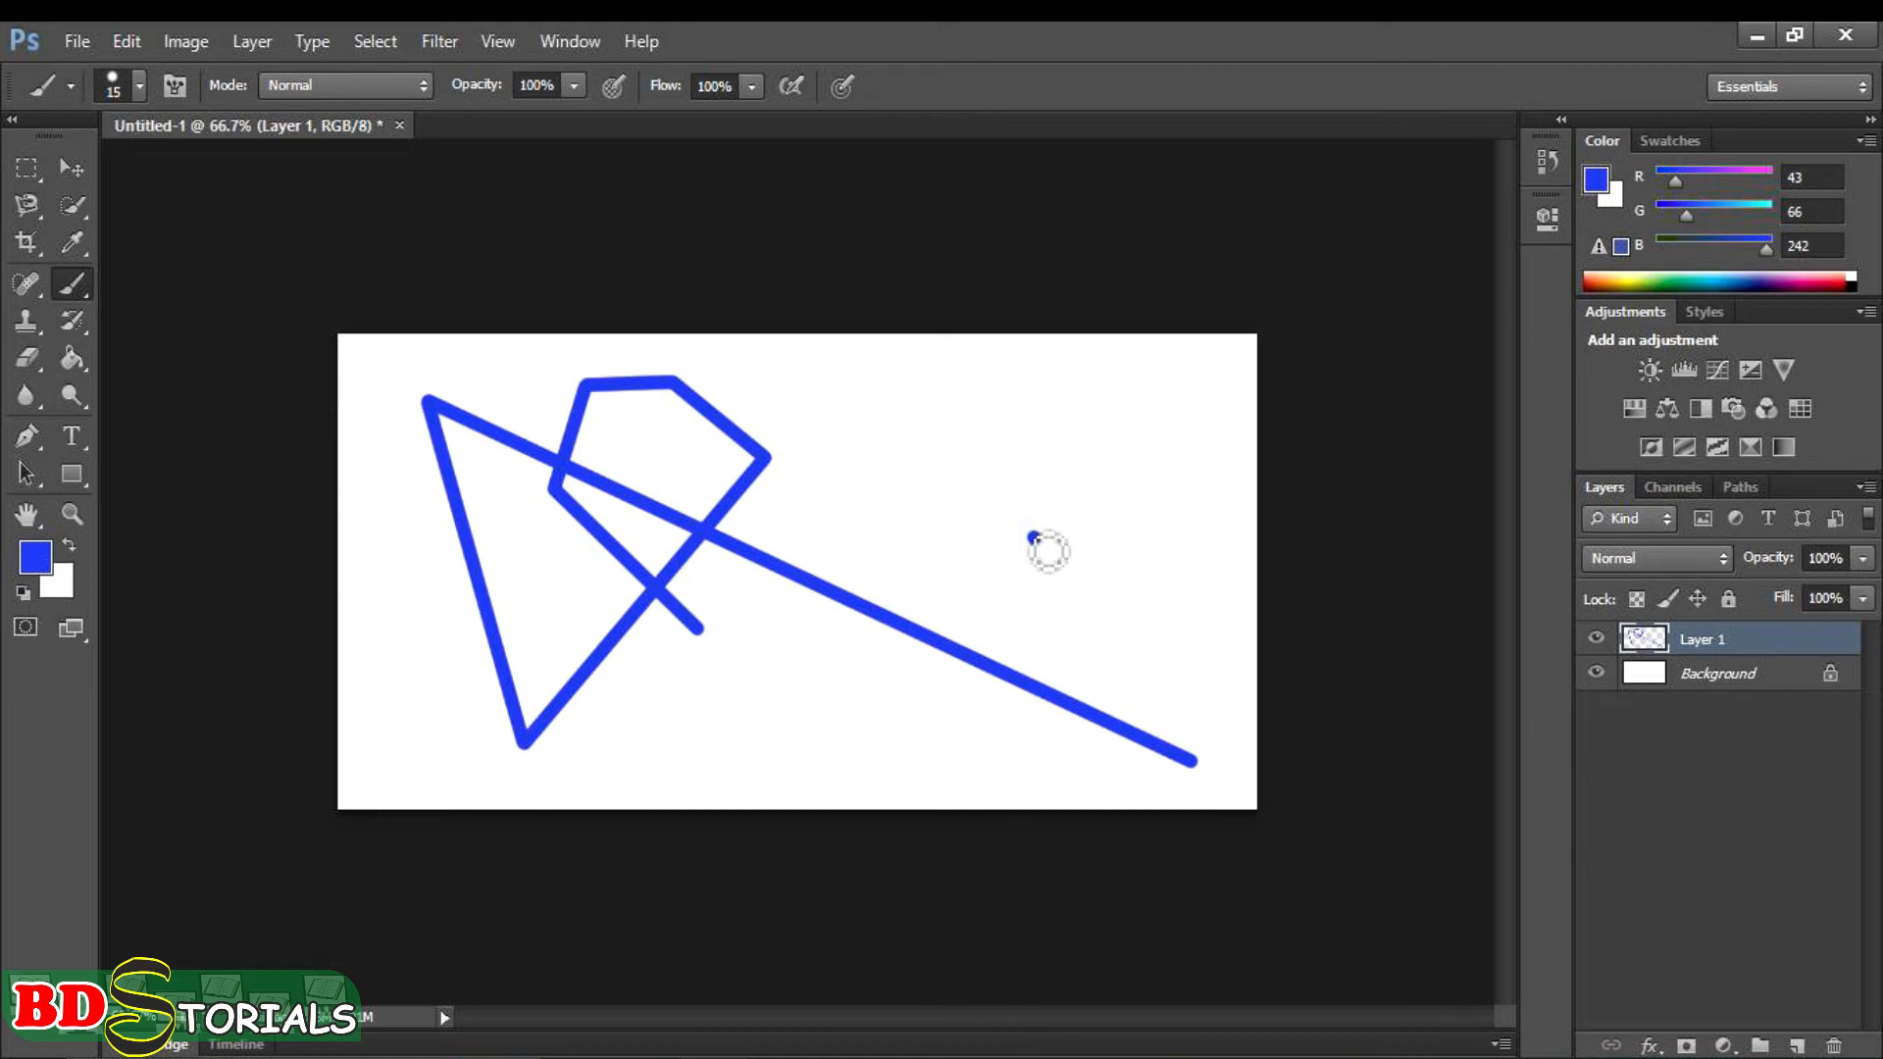
- Undo the separate dot and the whole chain of straight segments to clear the layer
{"action": "key", "text": "ctrl+alt+z"}
{"action": "key", "text": "ctrl+alt+z"}
{"action": "key", "text": "ctrl+alt+z"}
{"action": "key", "text": "ctrl+alt+z"}
{"action": "key", "text": "ctrl+alt+z"}
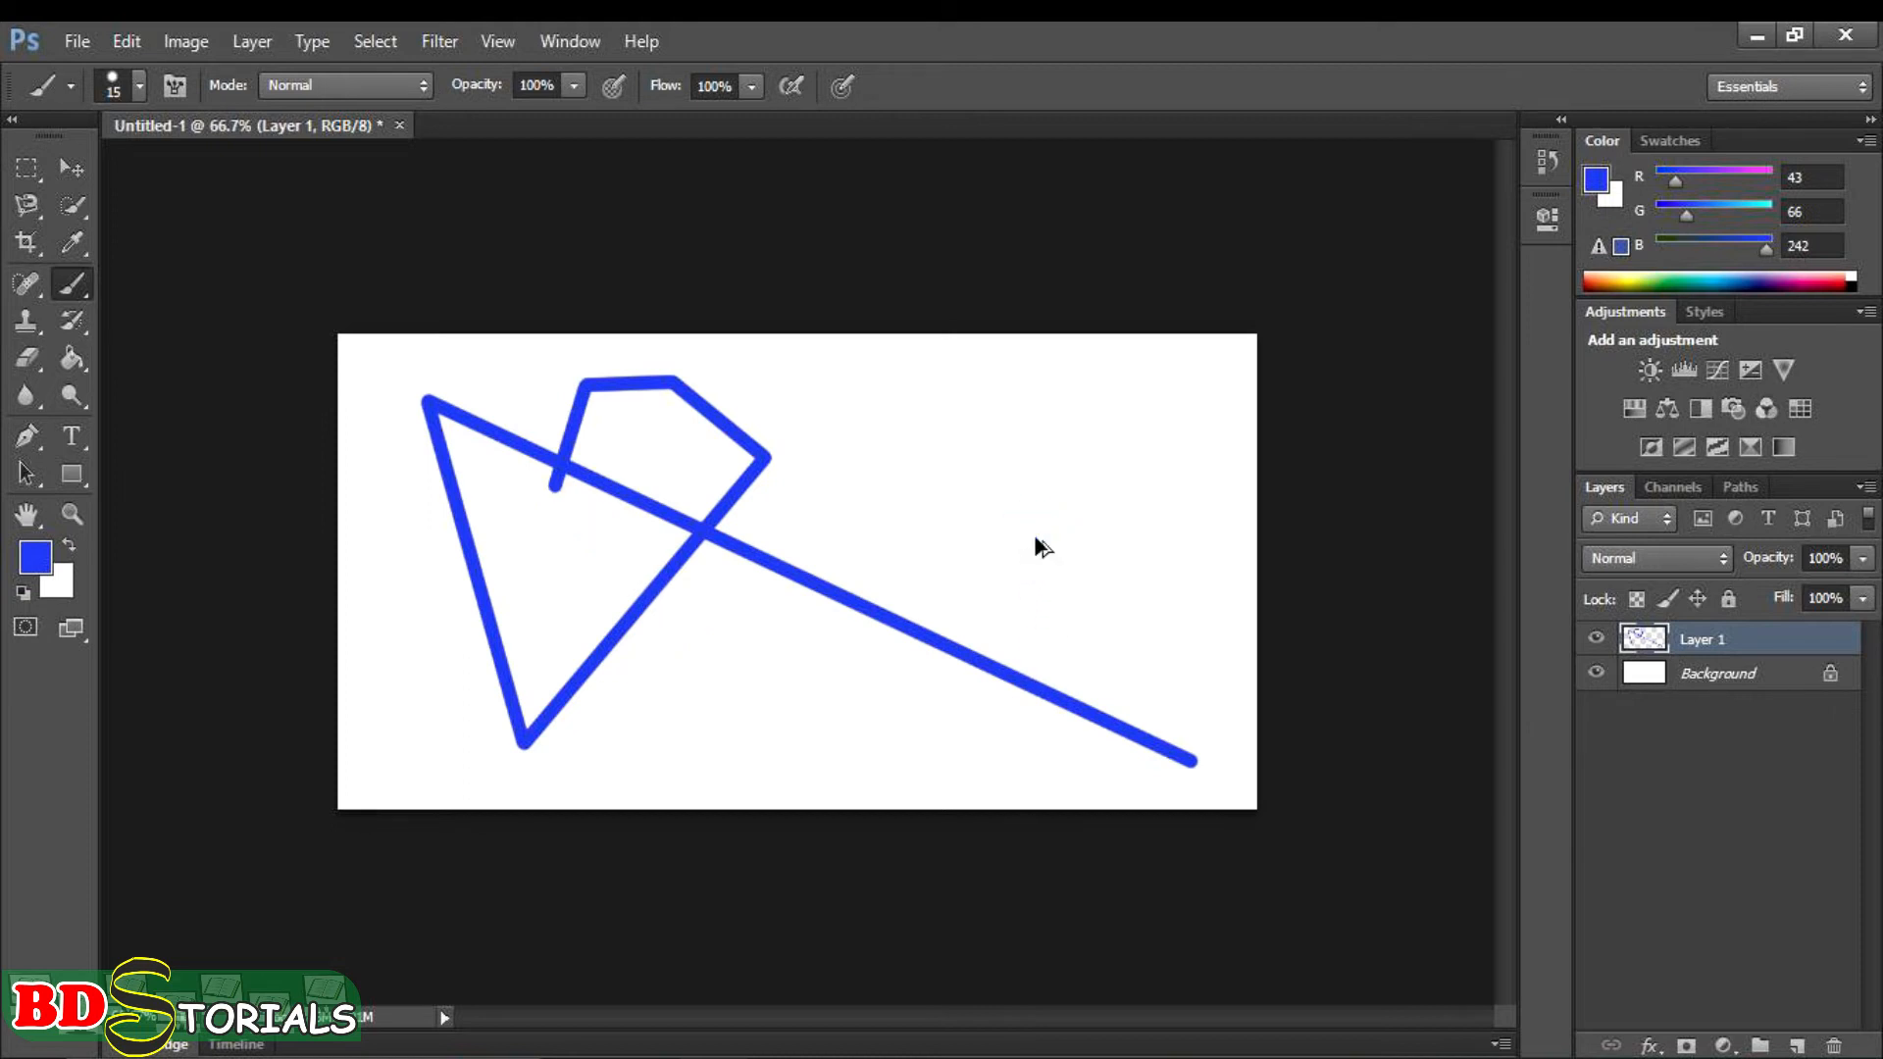
{"action": "key", "text": "ctrl+alt+z"}
{"action": "key", "text": "ctrl+alt+z"}
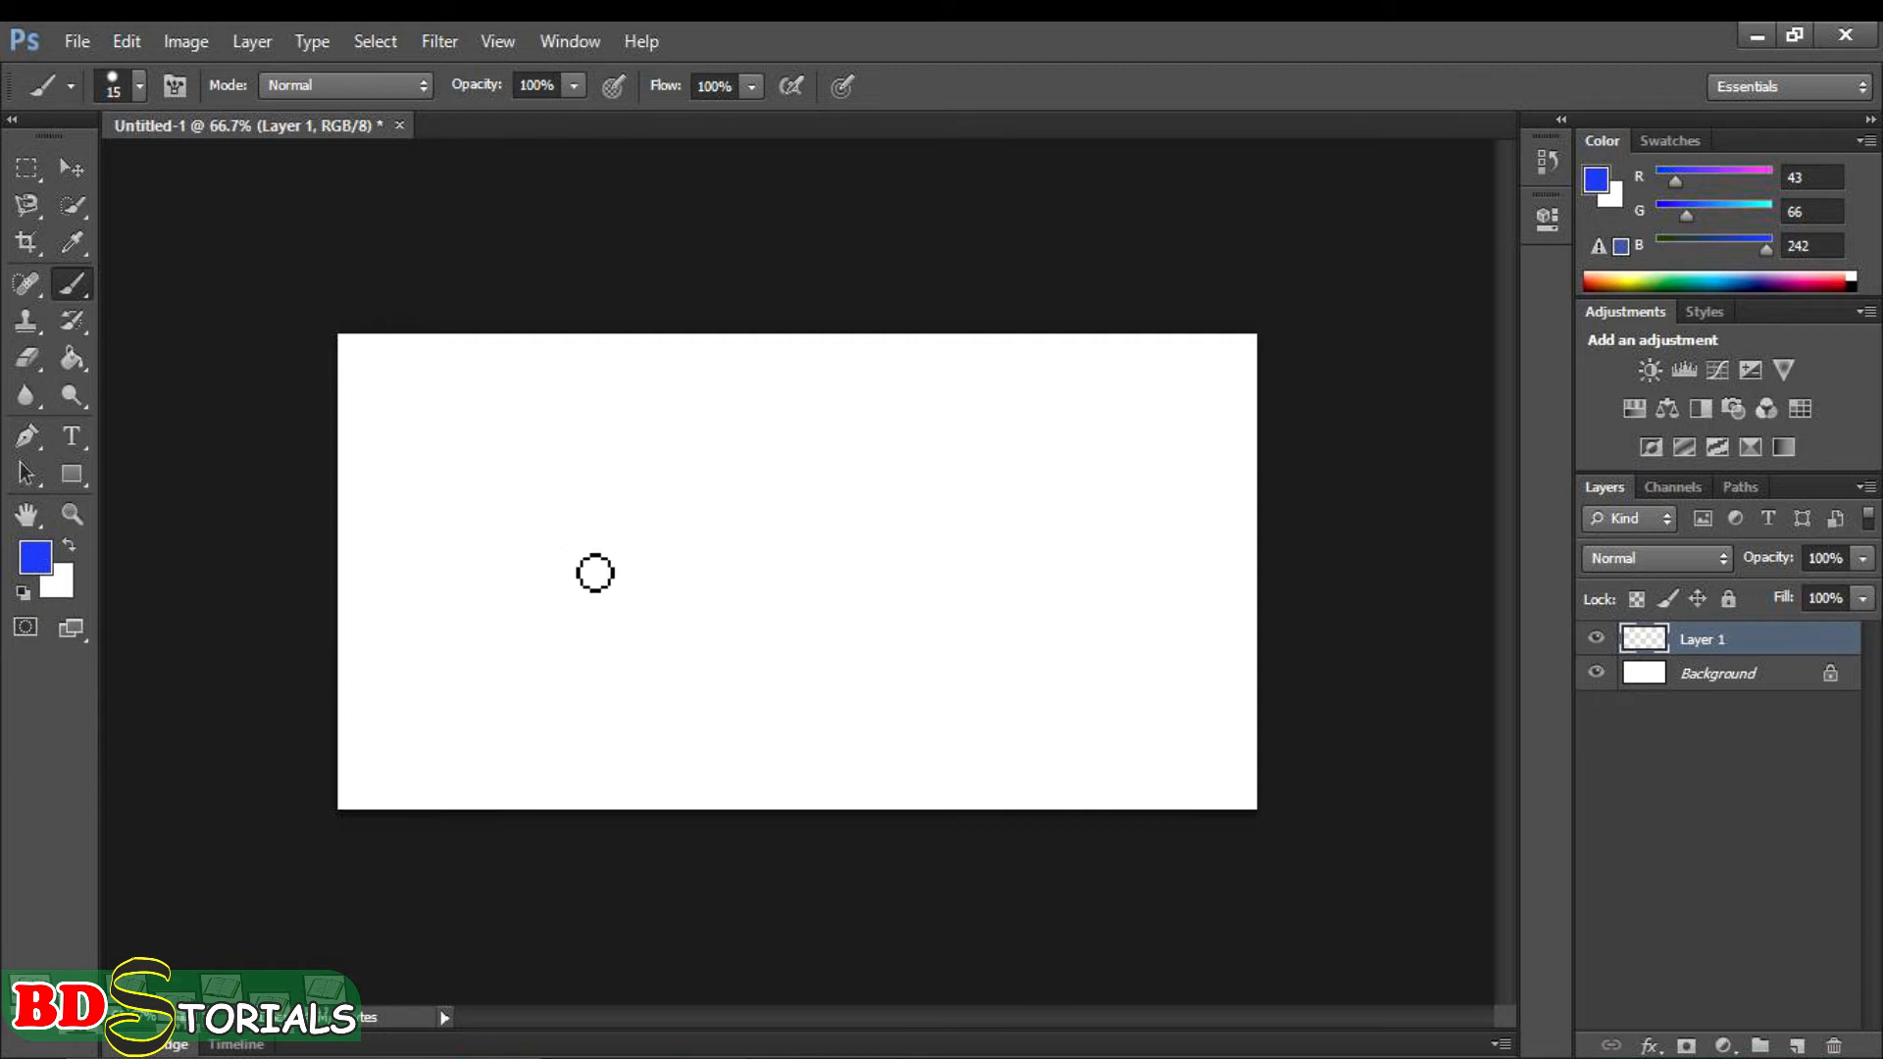
- Enlarge the brush to 300 px, keep the blue foreground colour 2b42f2, and paint a large blob in the middle of the canvas
{"action": "key", "text": "bracketright"}
{"action": "key", "text": "bracketright"}
{"action": "key", "text": "bracketright"}
{"action": "key", "text": "bracketright"}
{"action": "key", "text": "bracketright"}
{"action": "key", "text": "bracketright"}
{"action": "key", "text": "bracketright"}
{"action": "key", "text": "bracketright"}
{"action": "key", "text": "bracketright"}
{"action": "key", "text": "bracketright"}
{"action": "key", "text": "bracketright"}
{"action": "key", "text": "bracketright"}
{"action": "key", "text": "bracketright"}
{"action": "key", "text": "bracketright"}
{"action": "key", "text": "bracketright"}
{"action": "key", "text": "bracketright"}
{"action": "key", "text": "bracketright"}
{"action": "key", "text": "bracketright"}
{"action": "key", "text": "bracketright"}
{"action": "key", "text": "bracketright"}
{"action": "left_click", "coordinate": [37, 559]}
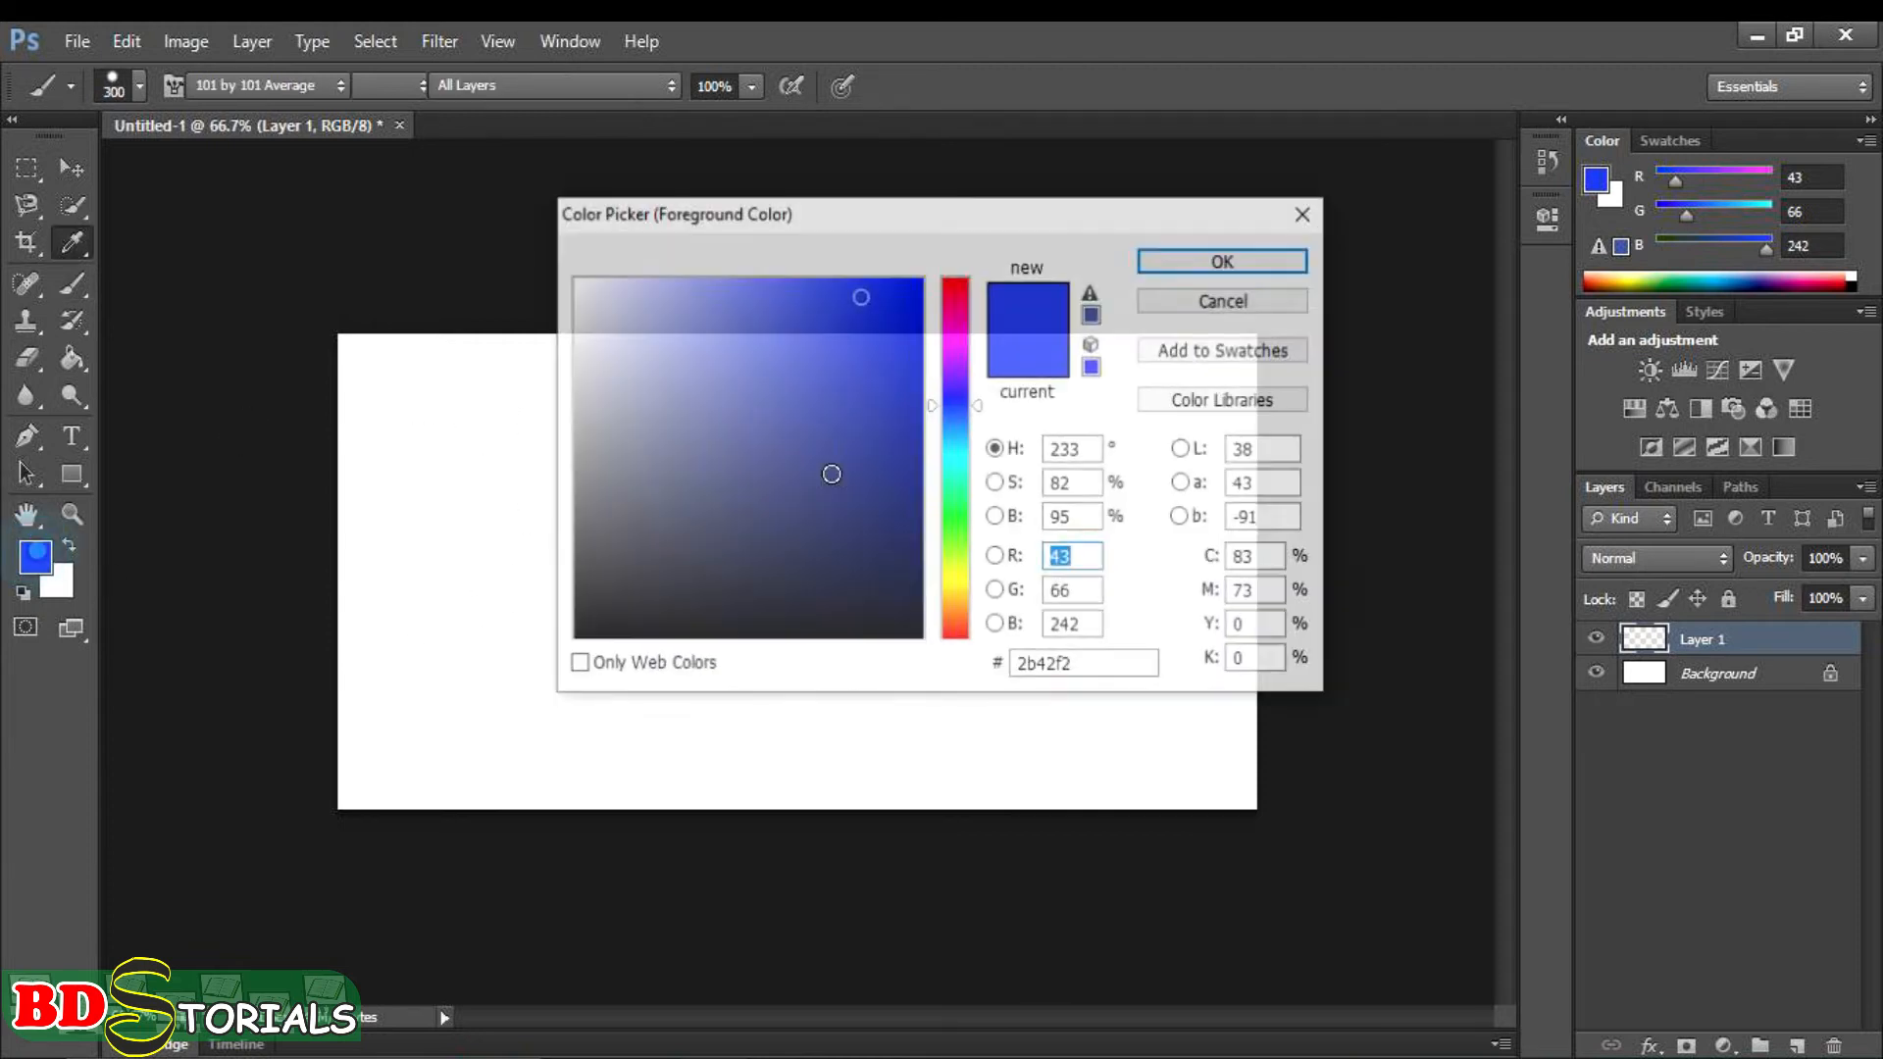
{"action": "left_click", "coordinate": [1219, 260]}
{"action": "key", "text": "b"}
{"action": "mouse_move", "coordinate": [806, 485]}
{"action": "left_mouse_down"}
{"action": "mouse_move", "coordinate": [693, 532]}
{"action": "mouse_move", "coordinate": [747, 663]}
{"action": "mouse_move", "coordinate": [873, 618]}
{"action": "mouse_move", "coordinate": [759, 470]}
{"action": "left_mouse_up"}
{"action": "mouse_move", "coordinate": [642, 353]}
{"action": "left_mouse_down"}
{"action": "mouse_move", "coordinate": [574, 461]}
{"action": "mouse_move", "coordinate": [931, 716]}
{"action": "mouse_move", "coordinate": [981, 442]}
{"action": "mouse_move", "coordinate": [532, 382]}
{"action": "mouse_move", "coordinate": [608, 775]}
{"action": "mouse_move", "coordinate": [996, 608]}
{"action": "left_mouse_up"}
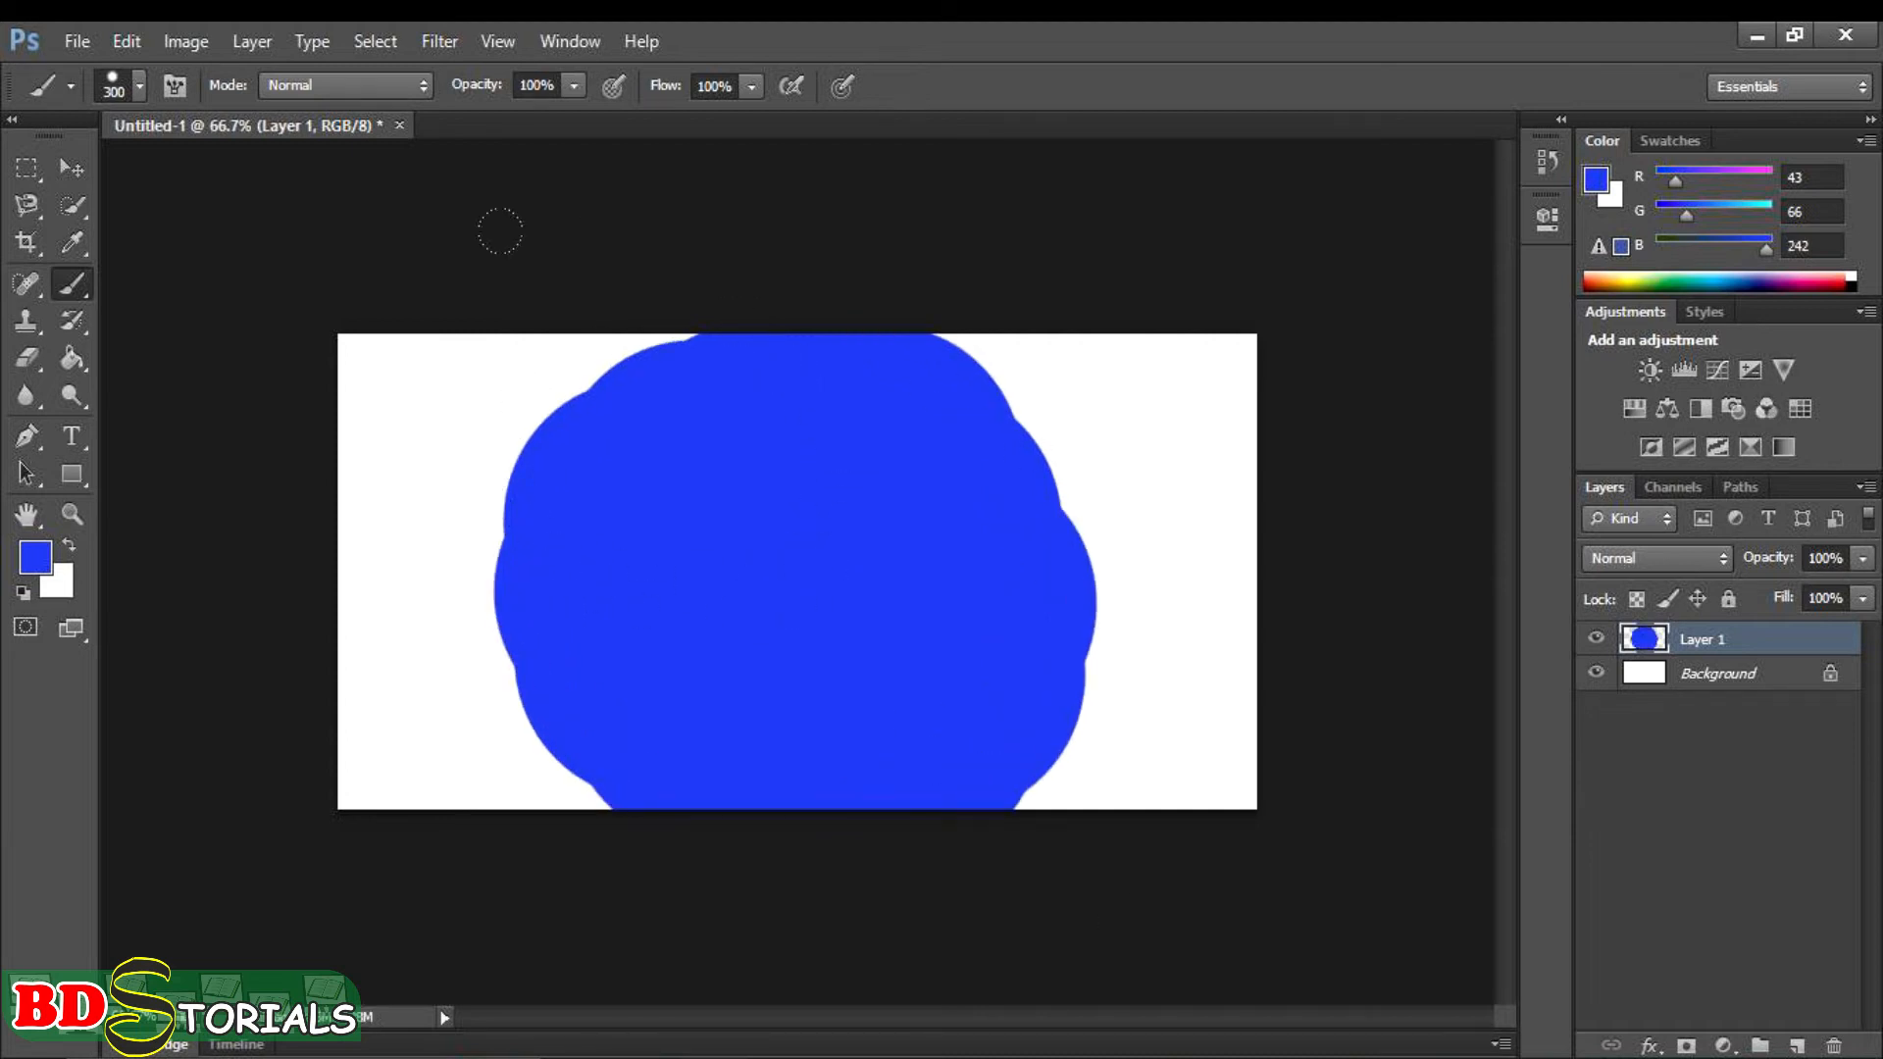
- Reset the foreground and background colours to black and white, and set the brush's blending mode to Dissolve
{"action": "left_click", "coordinate": [23, 592]}
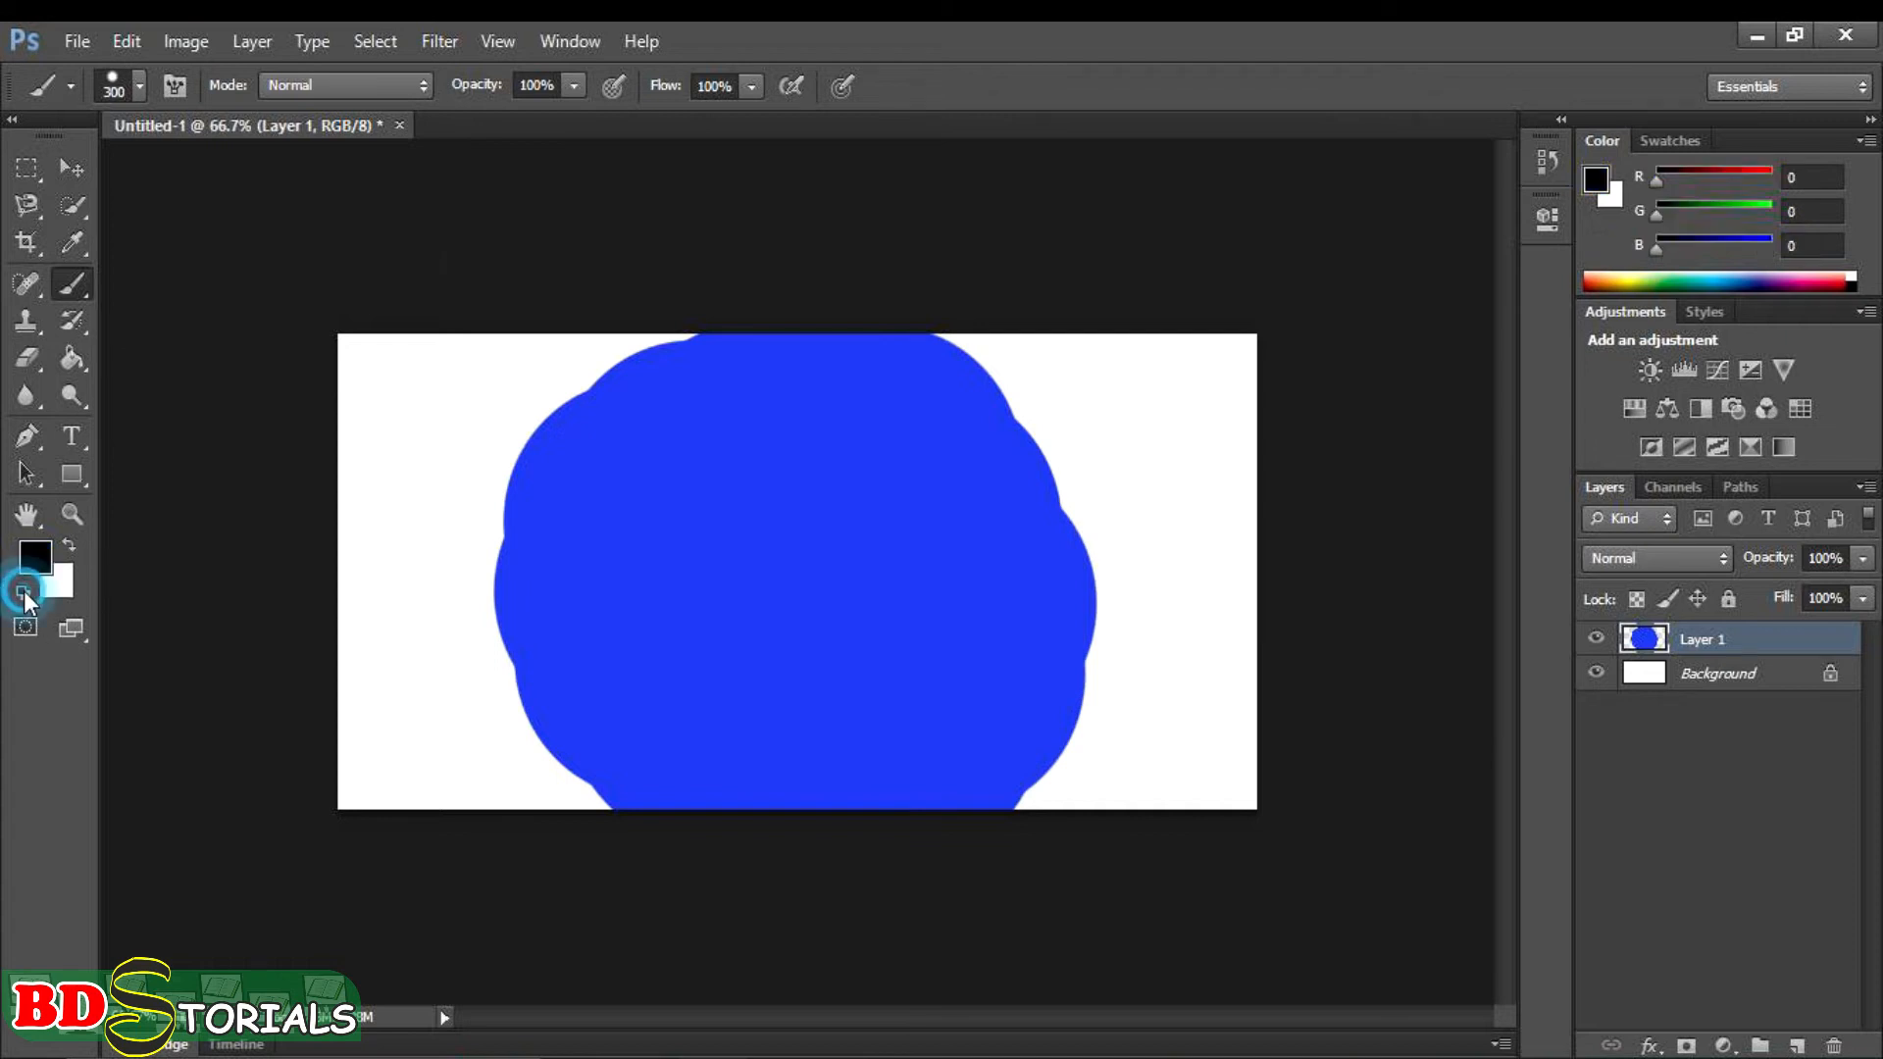
{"action": "left_click", "coordinate": [427, 91]}
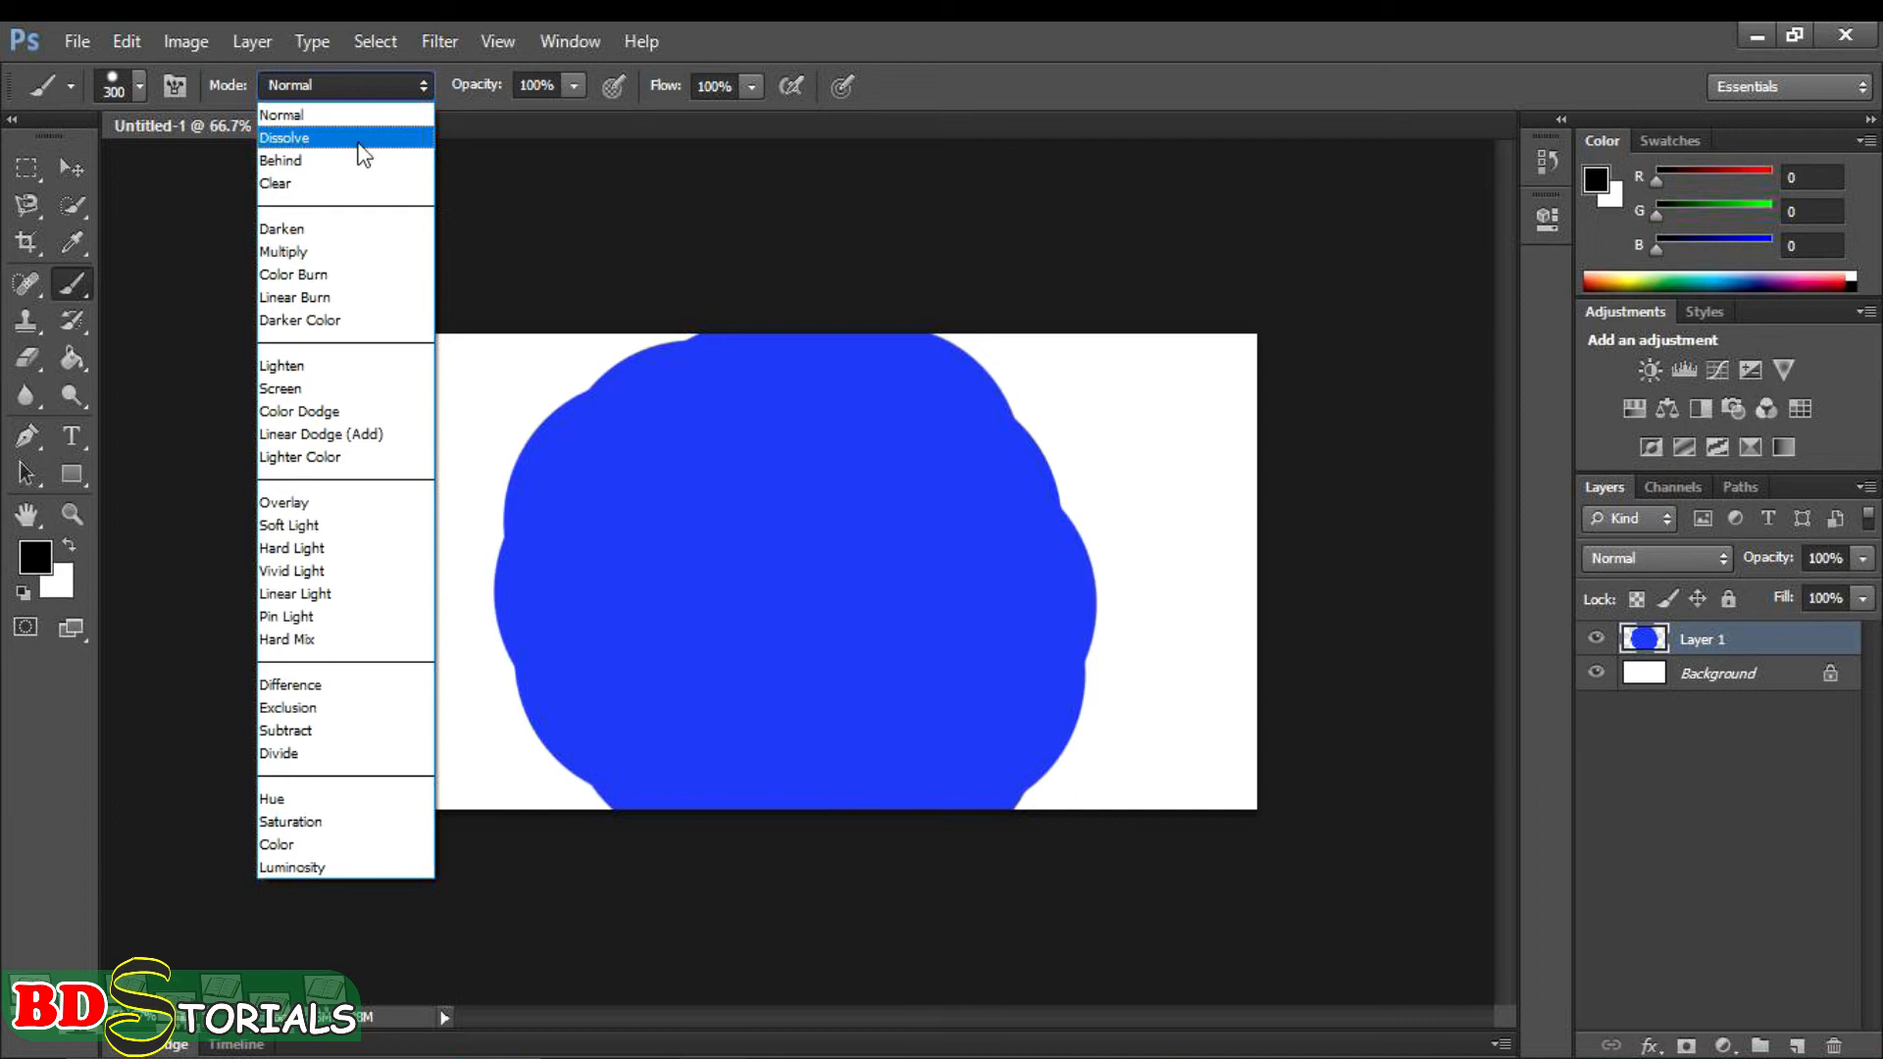
{"action": "left_click", "coordinate": [354, 139]}
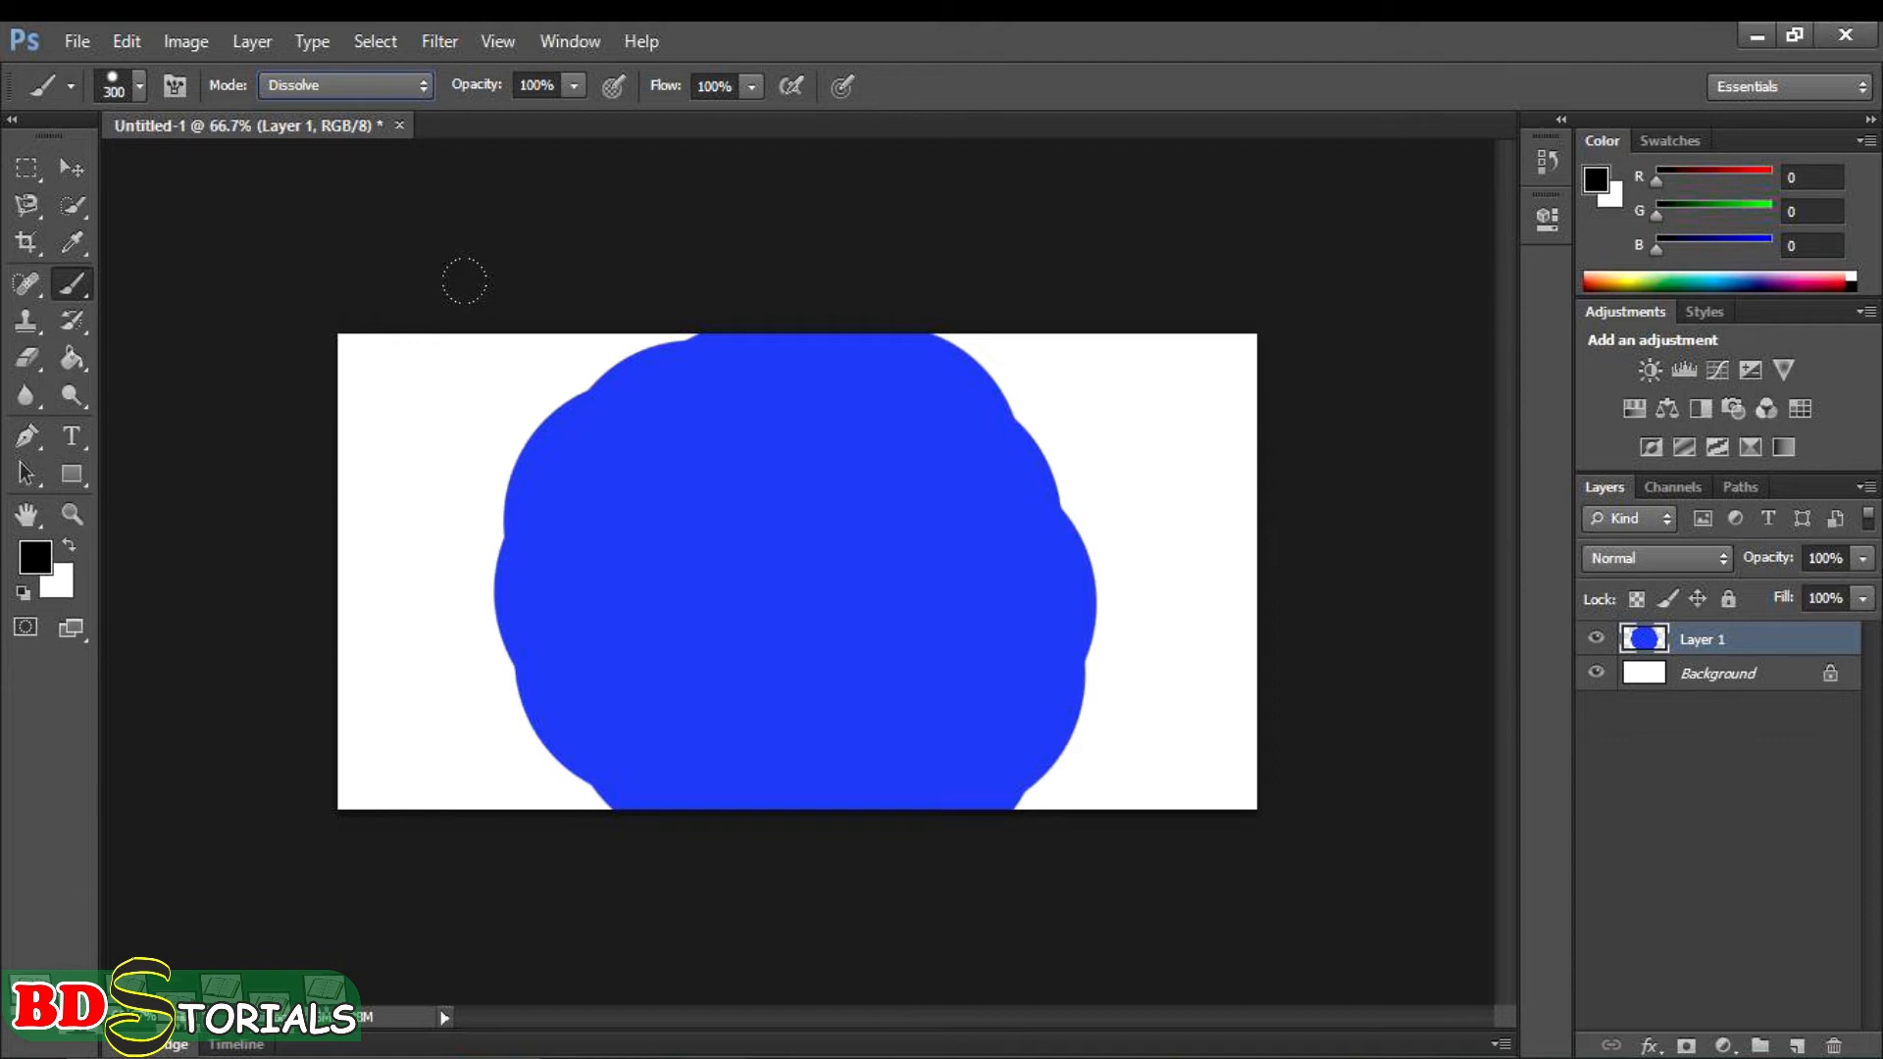
- Paint overlapping black dabs down the left side of the blue blob in Dissolve mode
{"action": "left_click", "coordinate": [588, 404]}
{"action": "left_click", "coordinate": [544, 468]}
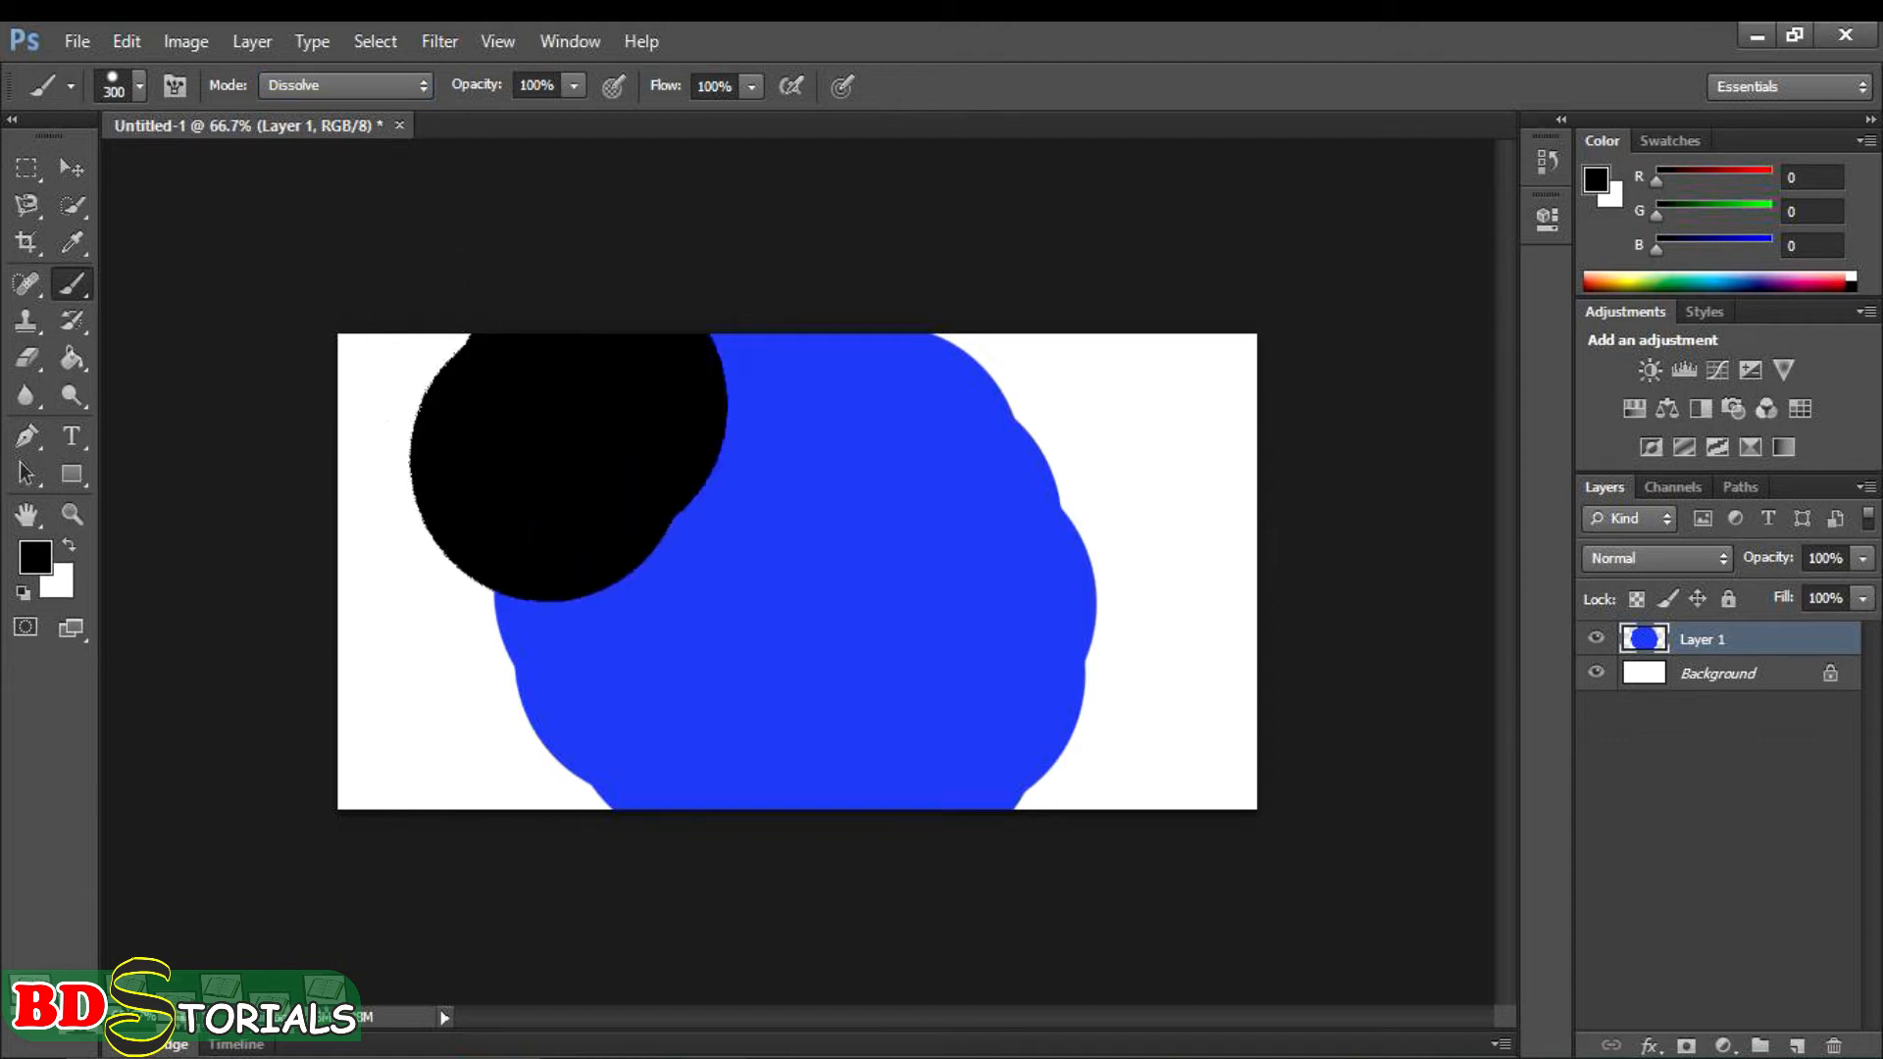
{"action": "left_click", "coordinate": [517, 524]}
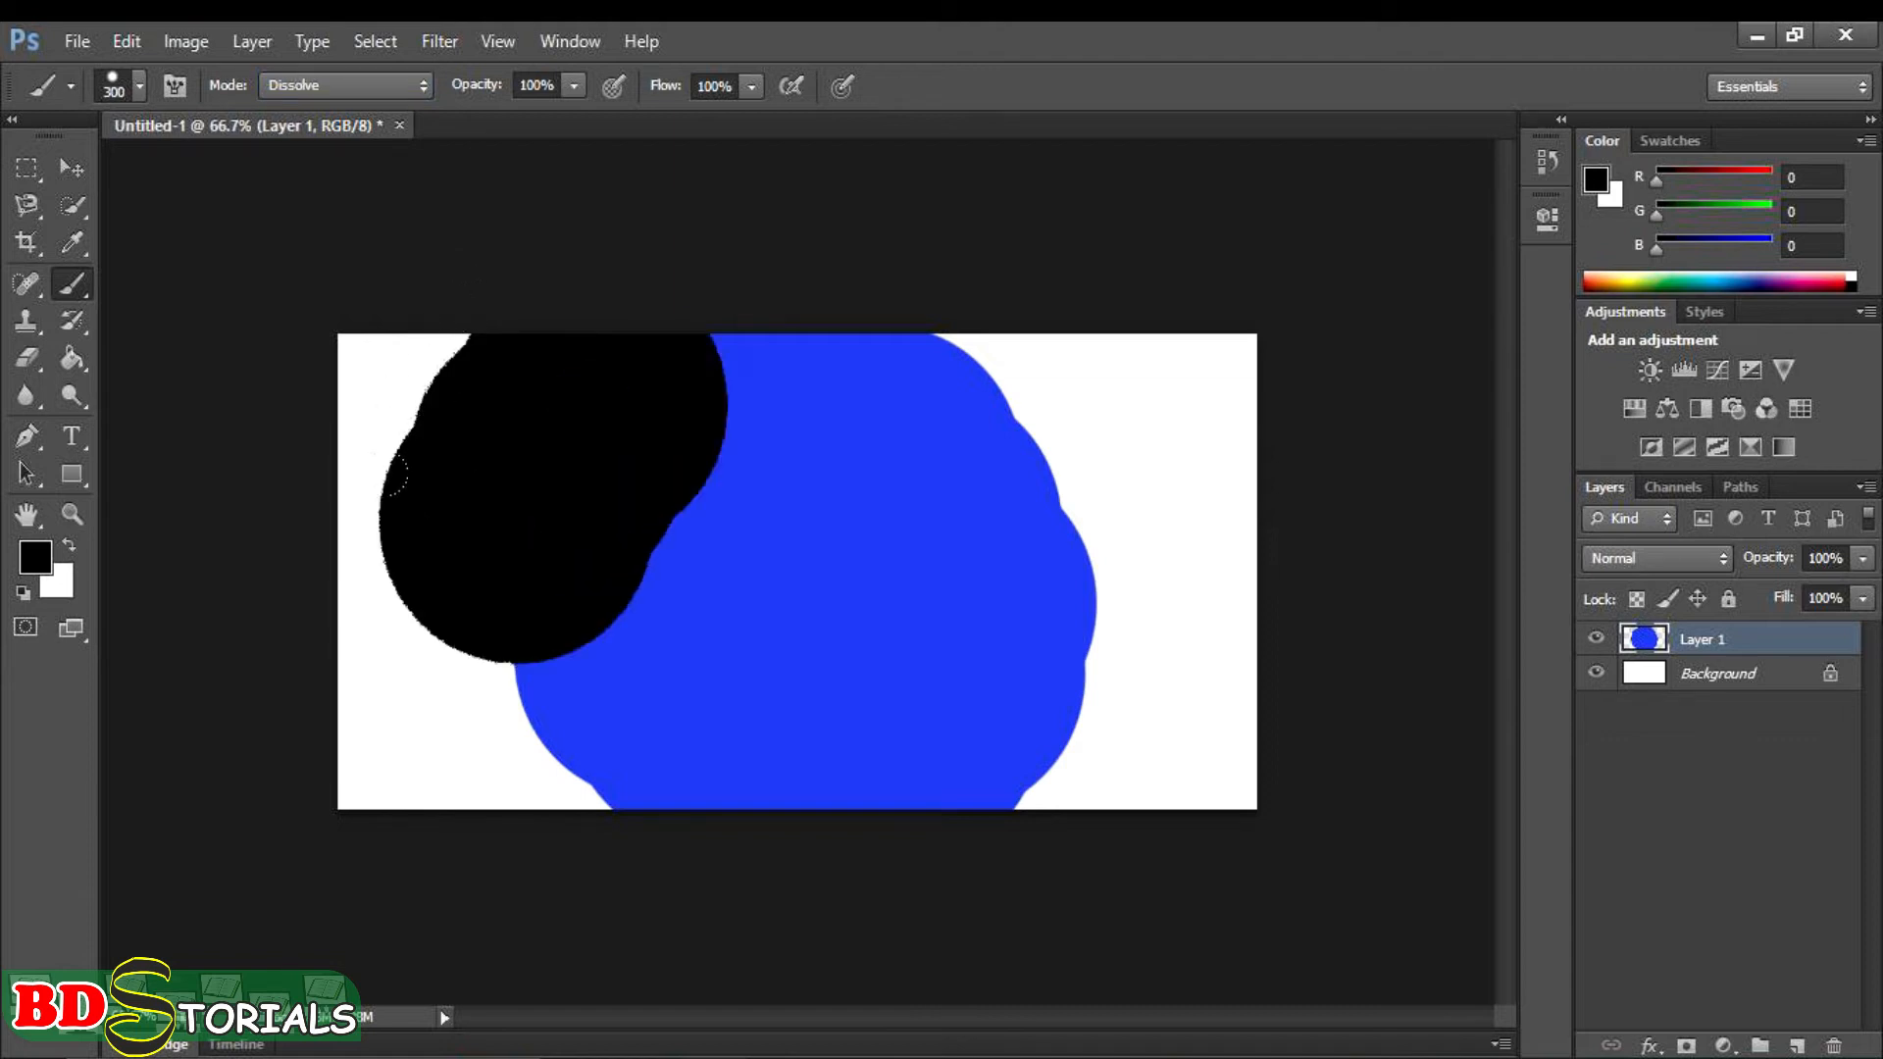
{"action": "left_click", "coordinate": [501, 595]}
{"action": "left_click", "coordinate": [501, 667]}
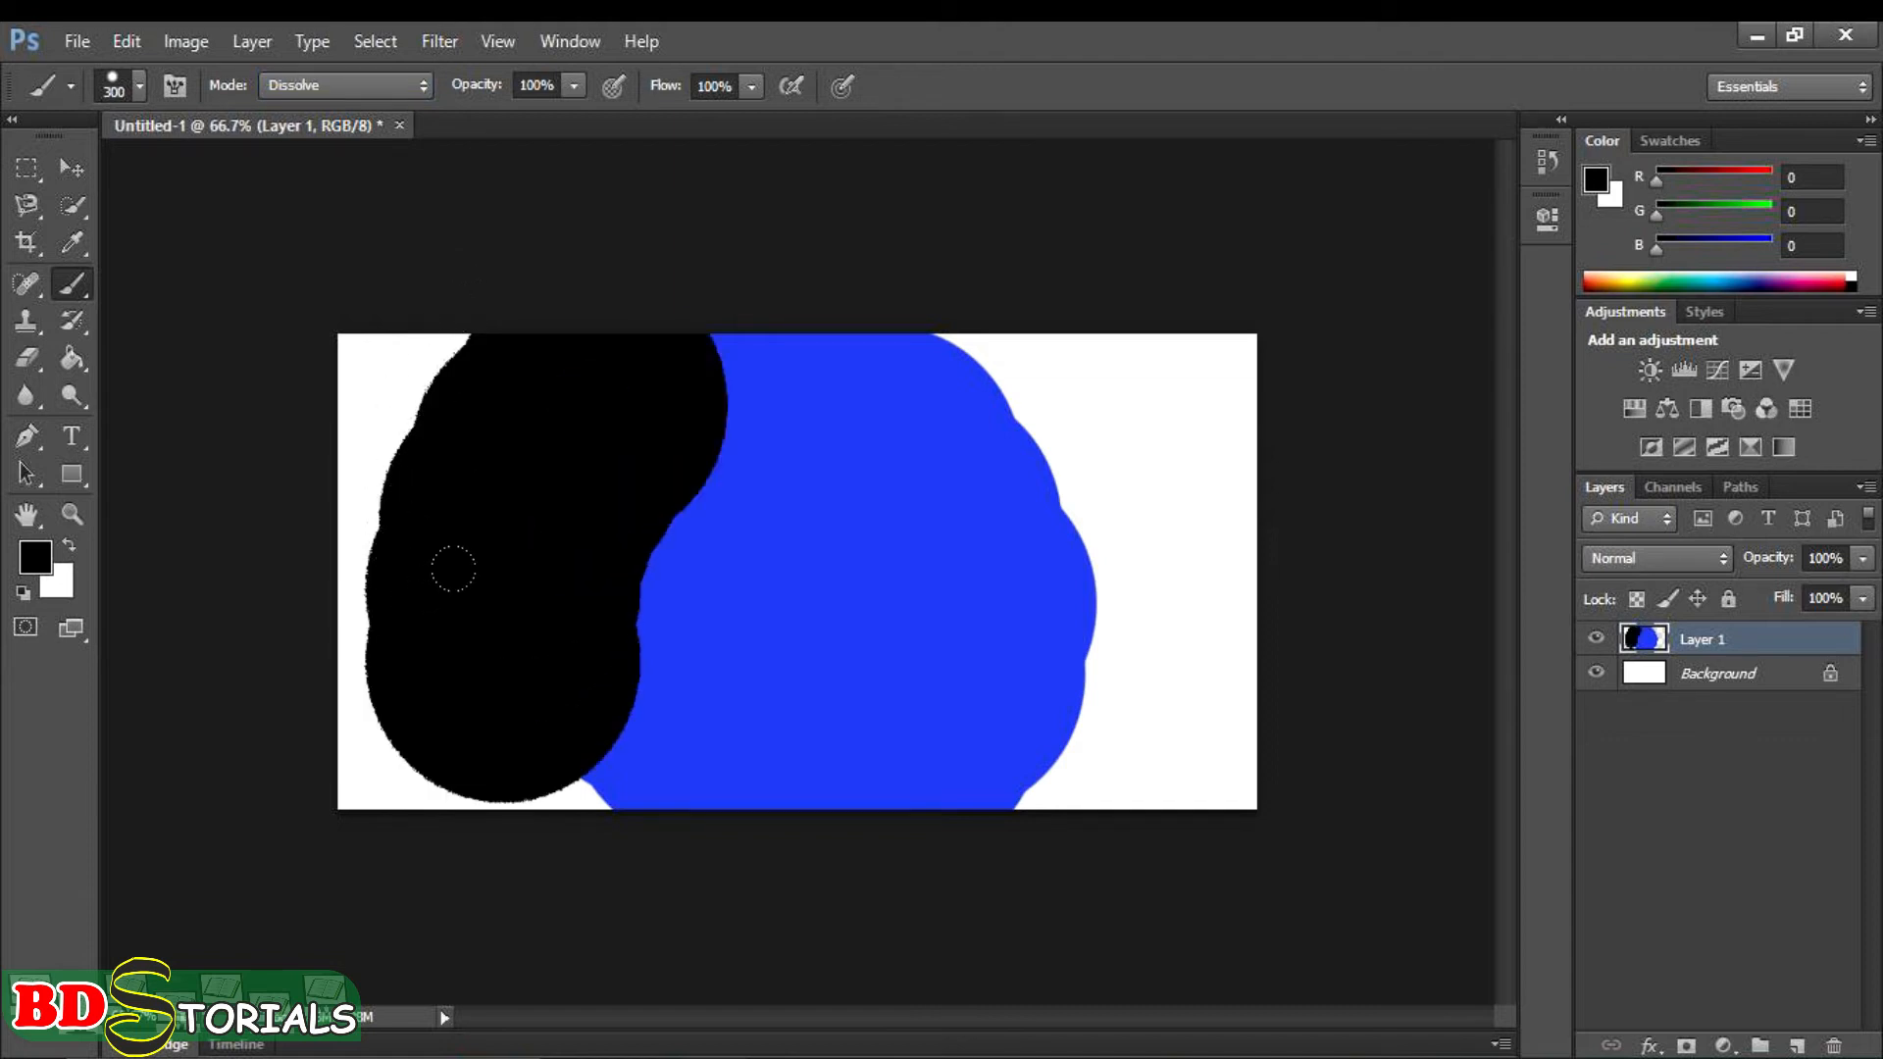
- Set the brush's blending mode to Behind and paint black strokes past the blue blob's right edge and at the lower left
{"action": "scroll", "coordinate": [644, 551], "scroll_direction": "up", "scroll_amount": 5}
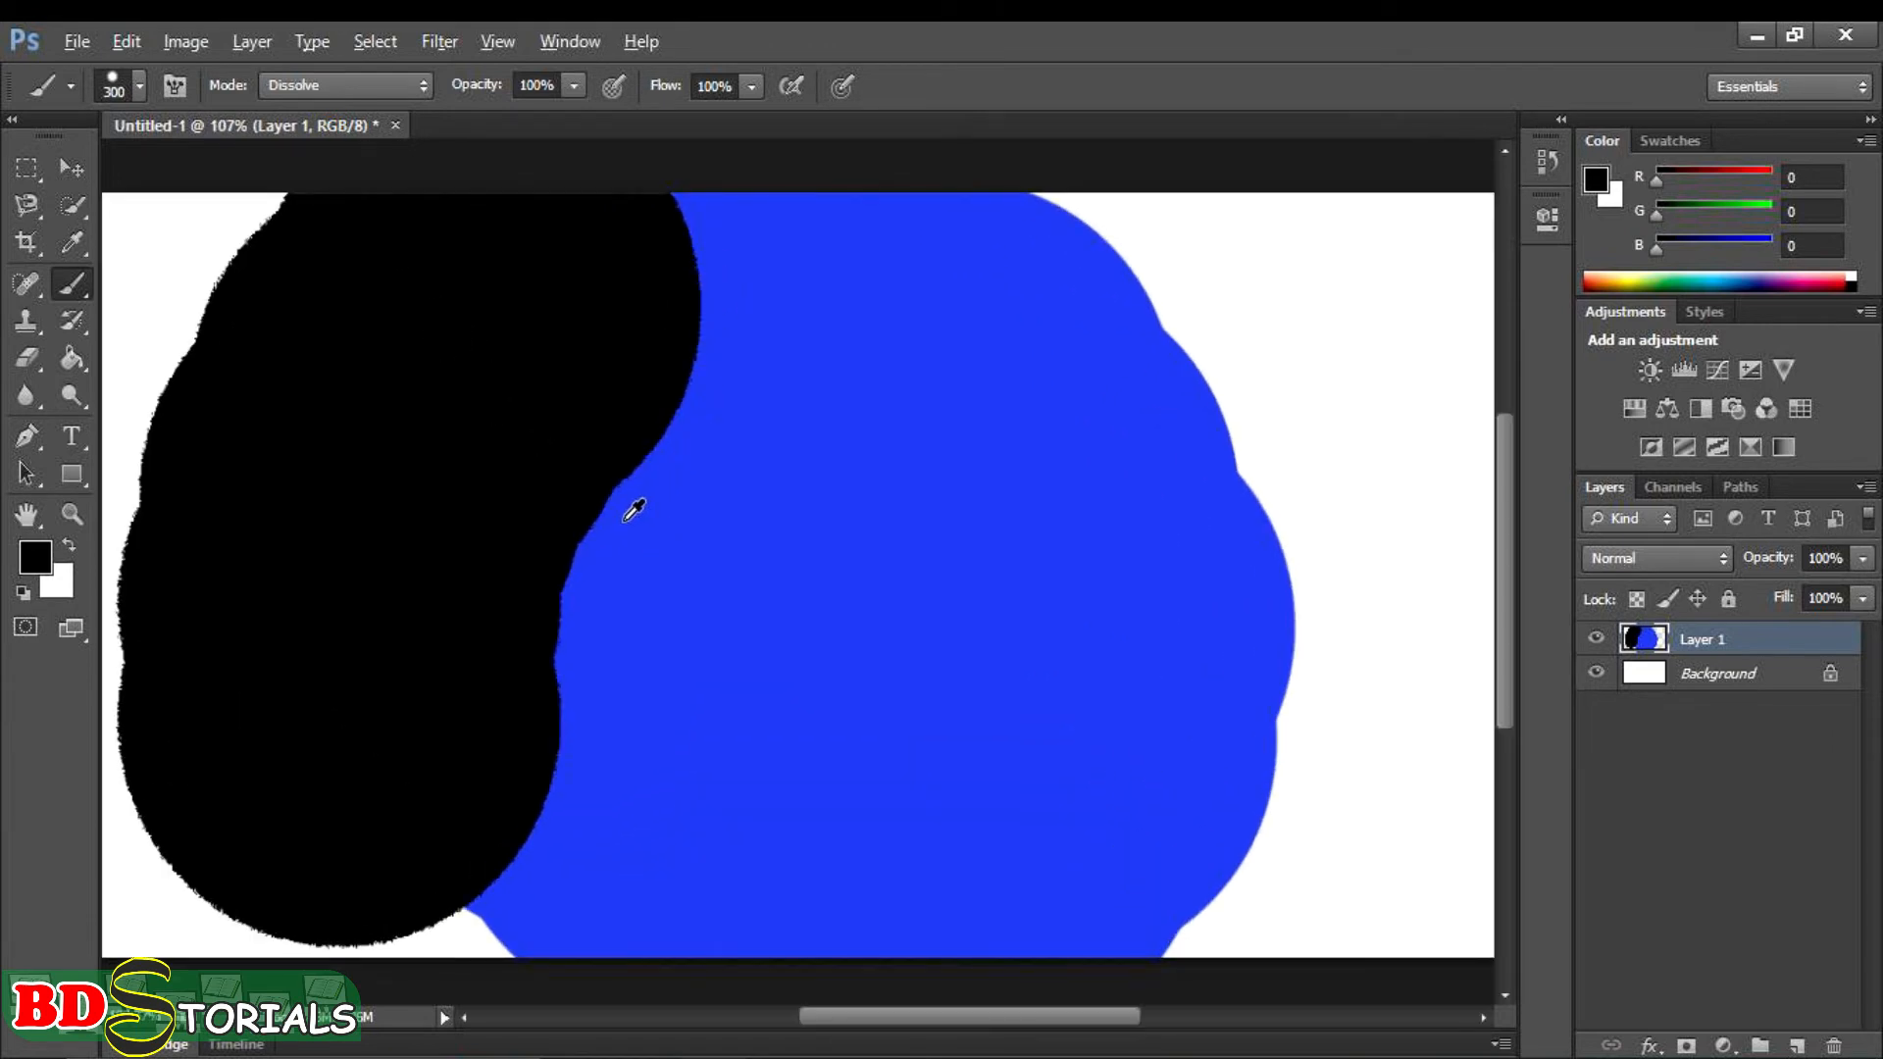
{"action": "key", "text": "alt"}
{"action": "key", "text": "alt"}
{"action": "scroll", "coordinate": [560, 437], "scroll_direction": "down", "scroll_amount": 3}
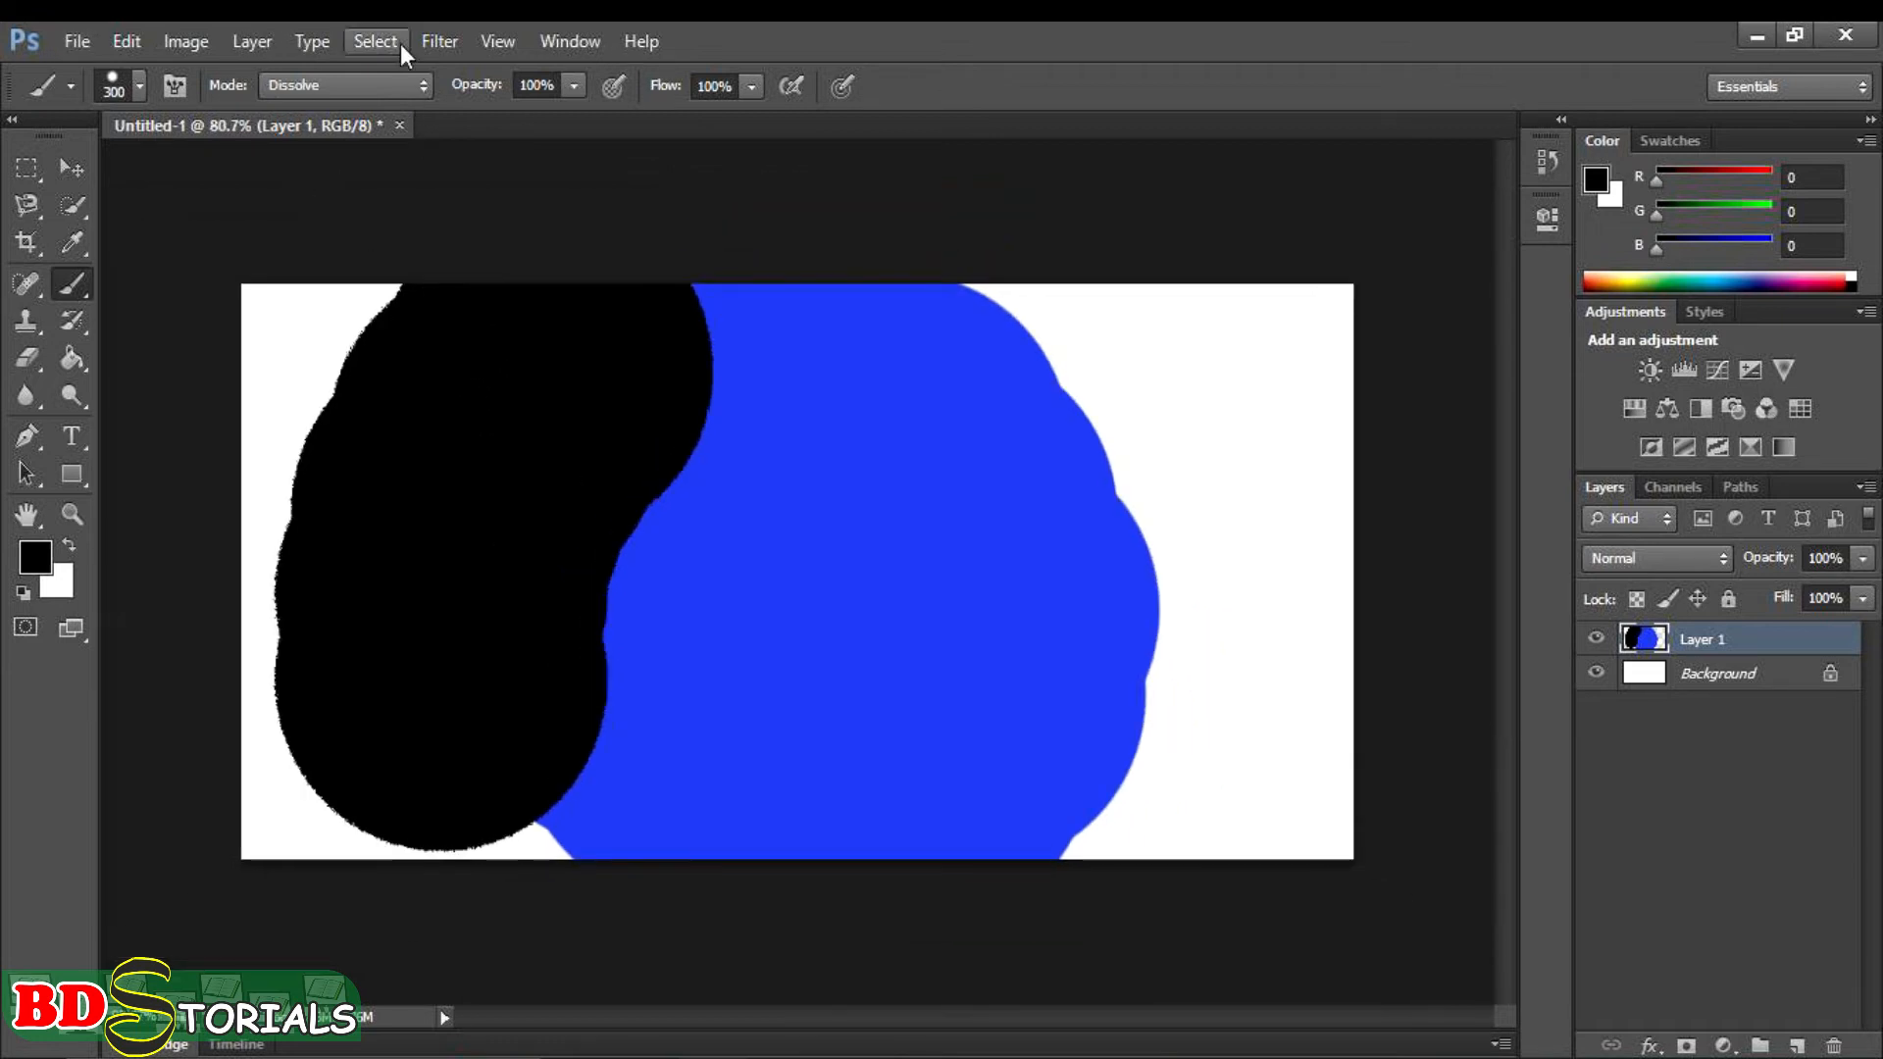
{"action": "left_click", "coordinate": [418, 88]}
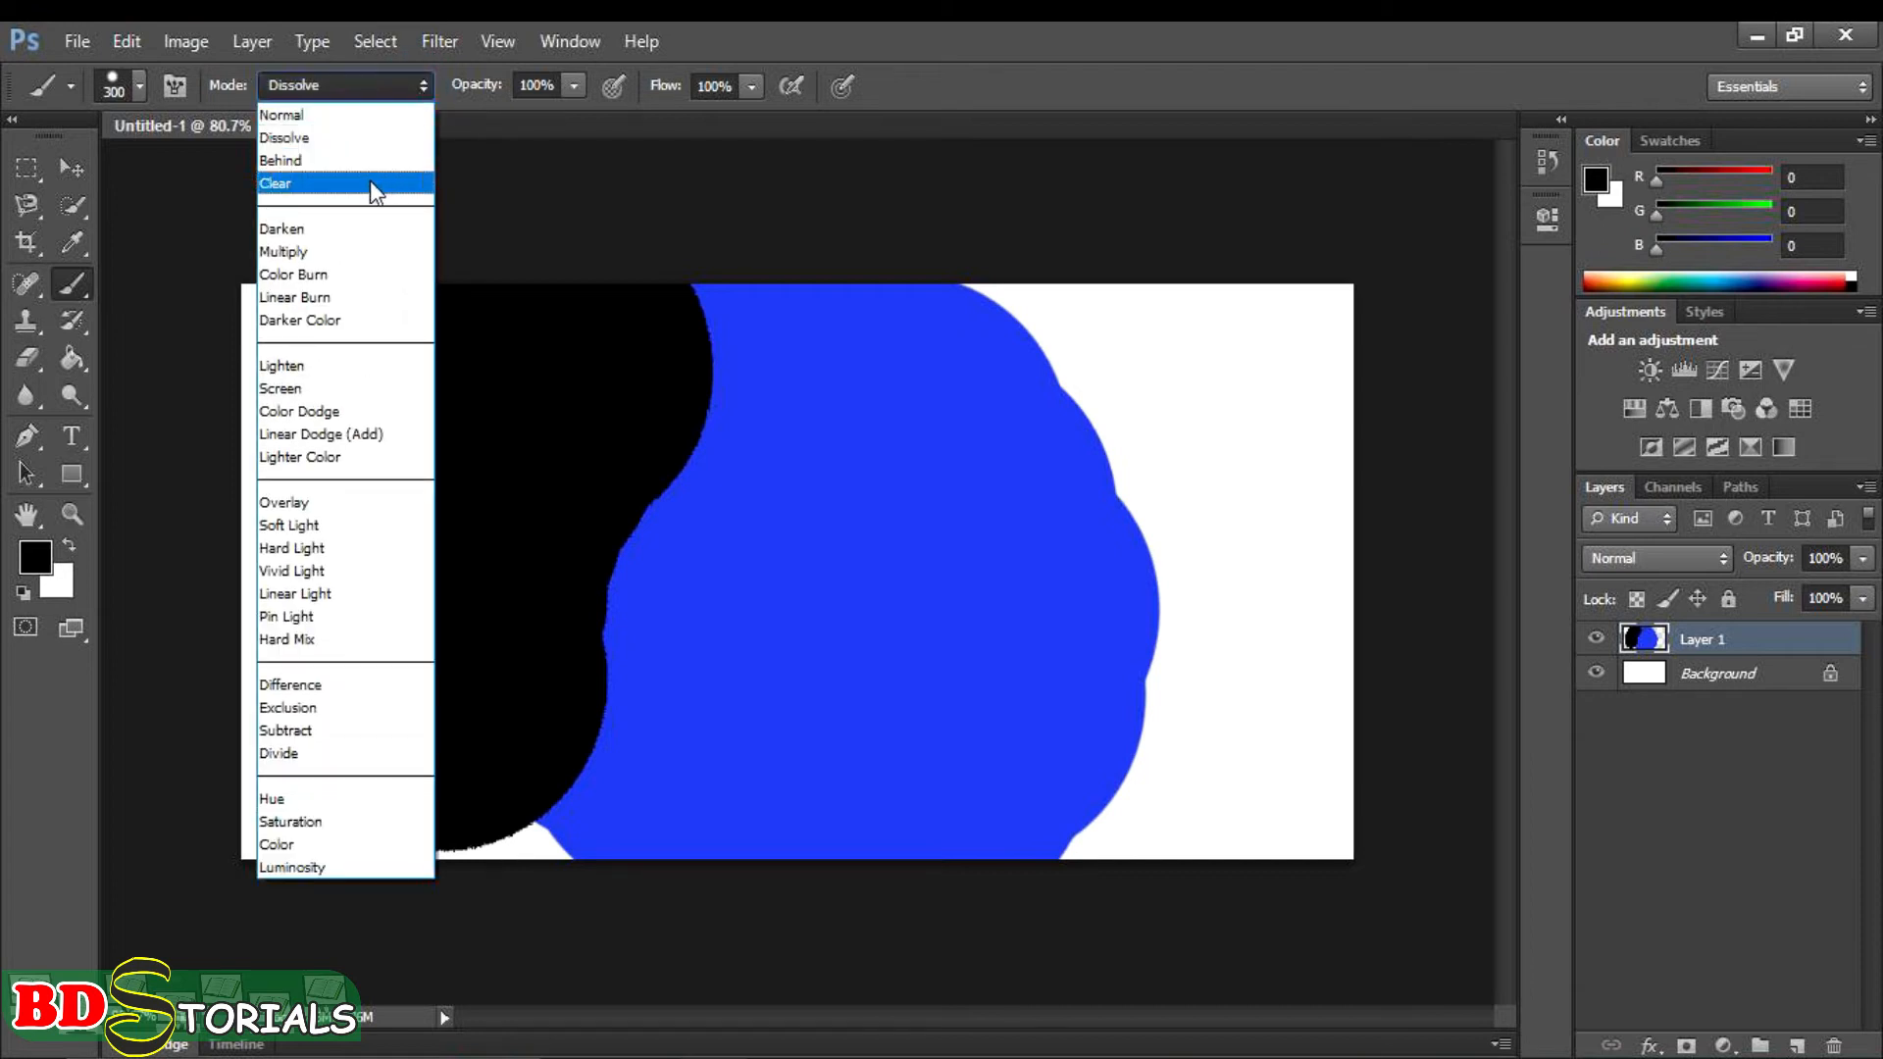
{"action": "left_click", "coordinate": [369, 162]}
{"action": "mouse_move", "coordinate": [918, 192]}
{"action": "left_mouse_down"}
{"action": "mouse_move", "coordinate": [1047, 341]}
{"action": "mouse_move", "coordinate": [948, 304]}
{"action": "mouse_move", "coordinate": [976, 392]}
{"action": "mouse_move", "coordinate": [976, 526]}
{"action": "mouse_move", "coordinate": [958, 579]}
{"action": "mouse_move", "coordinate": [900, 625]}
{"action": "left_mouse_up"}
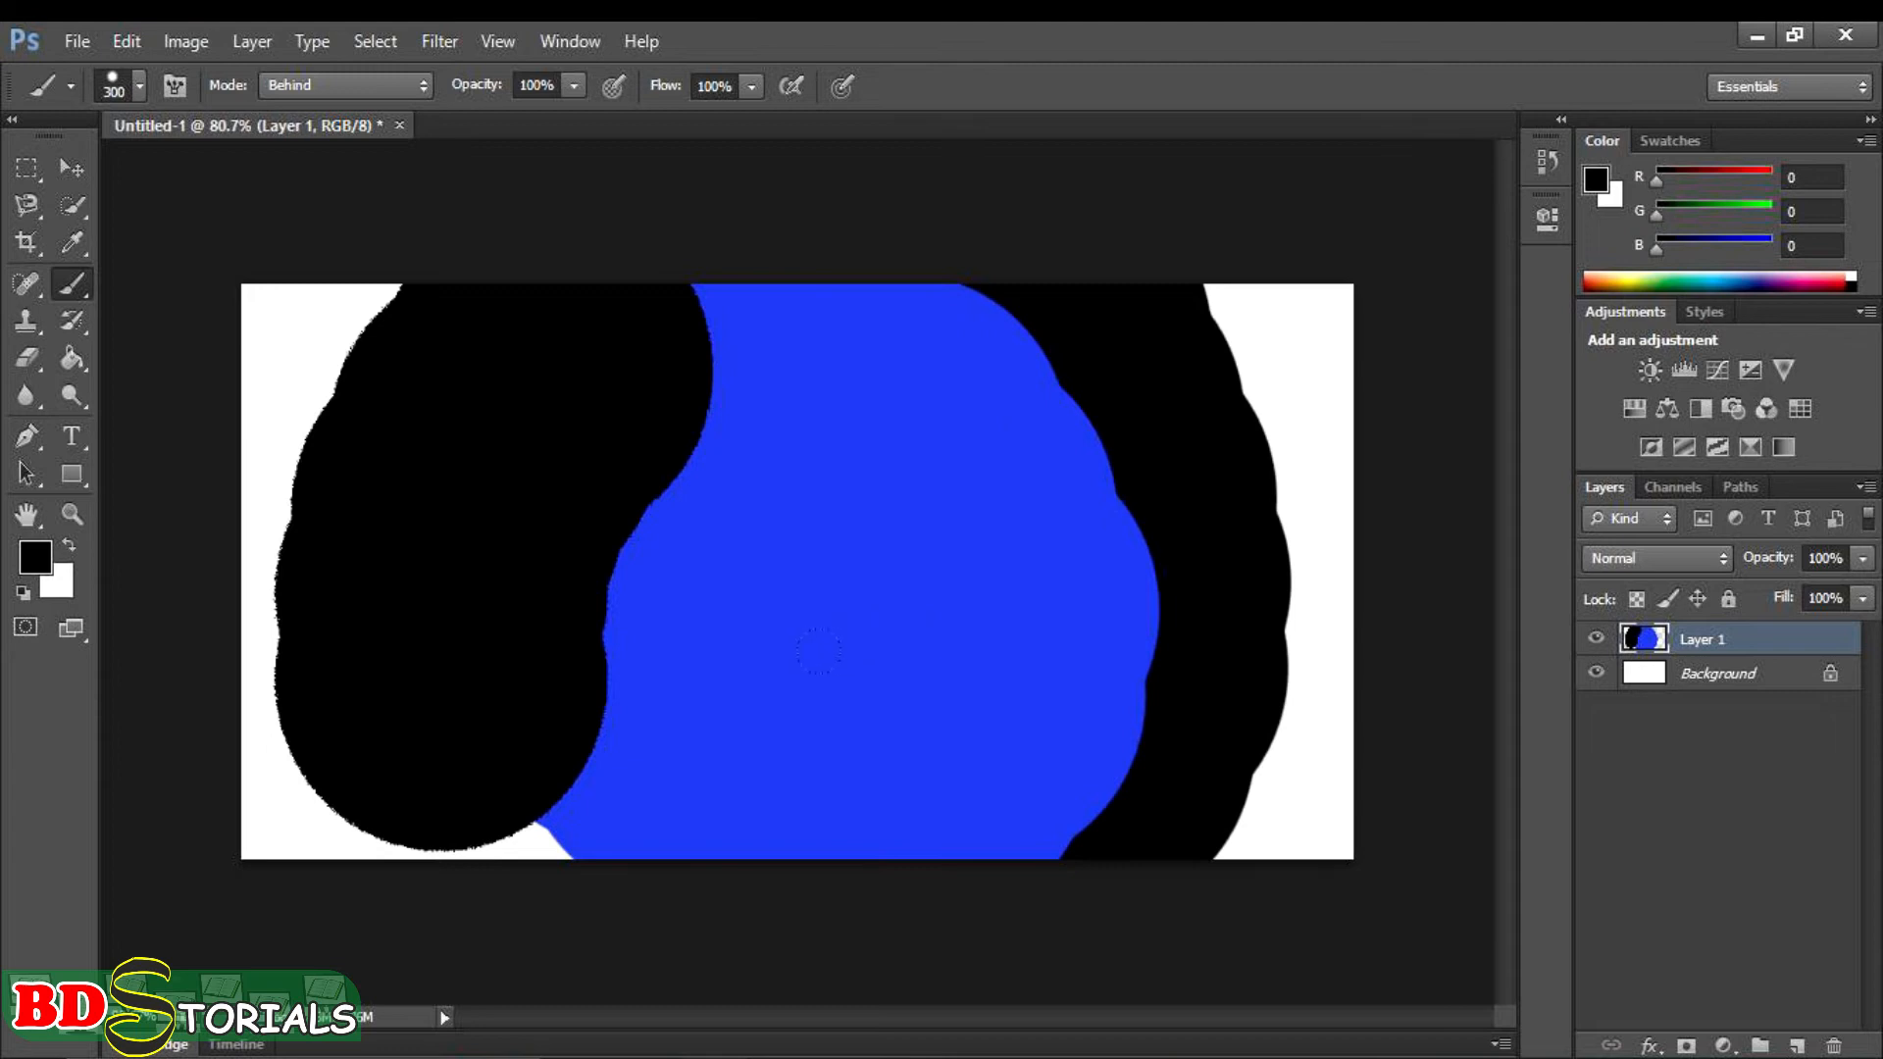
{"action": "mouse_move", "coordinate": [432, 551]}
{"action": "left_mouse_down"}
{"action": "mouse_move", "coordinate": [429, 734]}
{"action": "mouse_move", "coordinate": [525, 652]}
{"action": "left_mouse_up"}
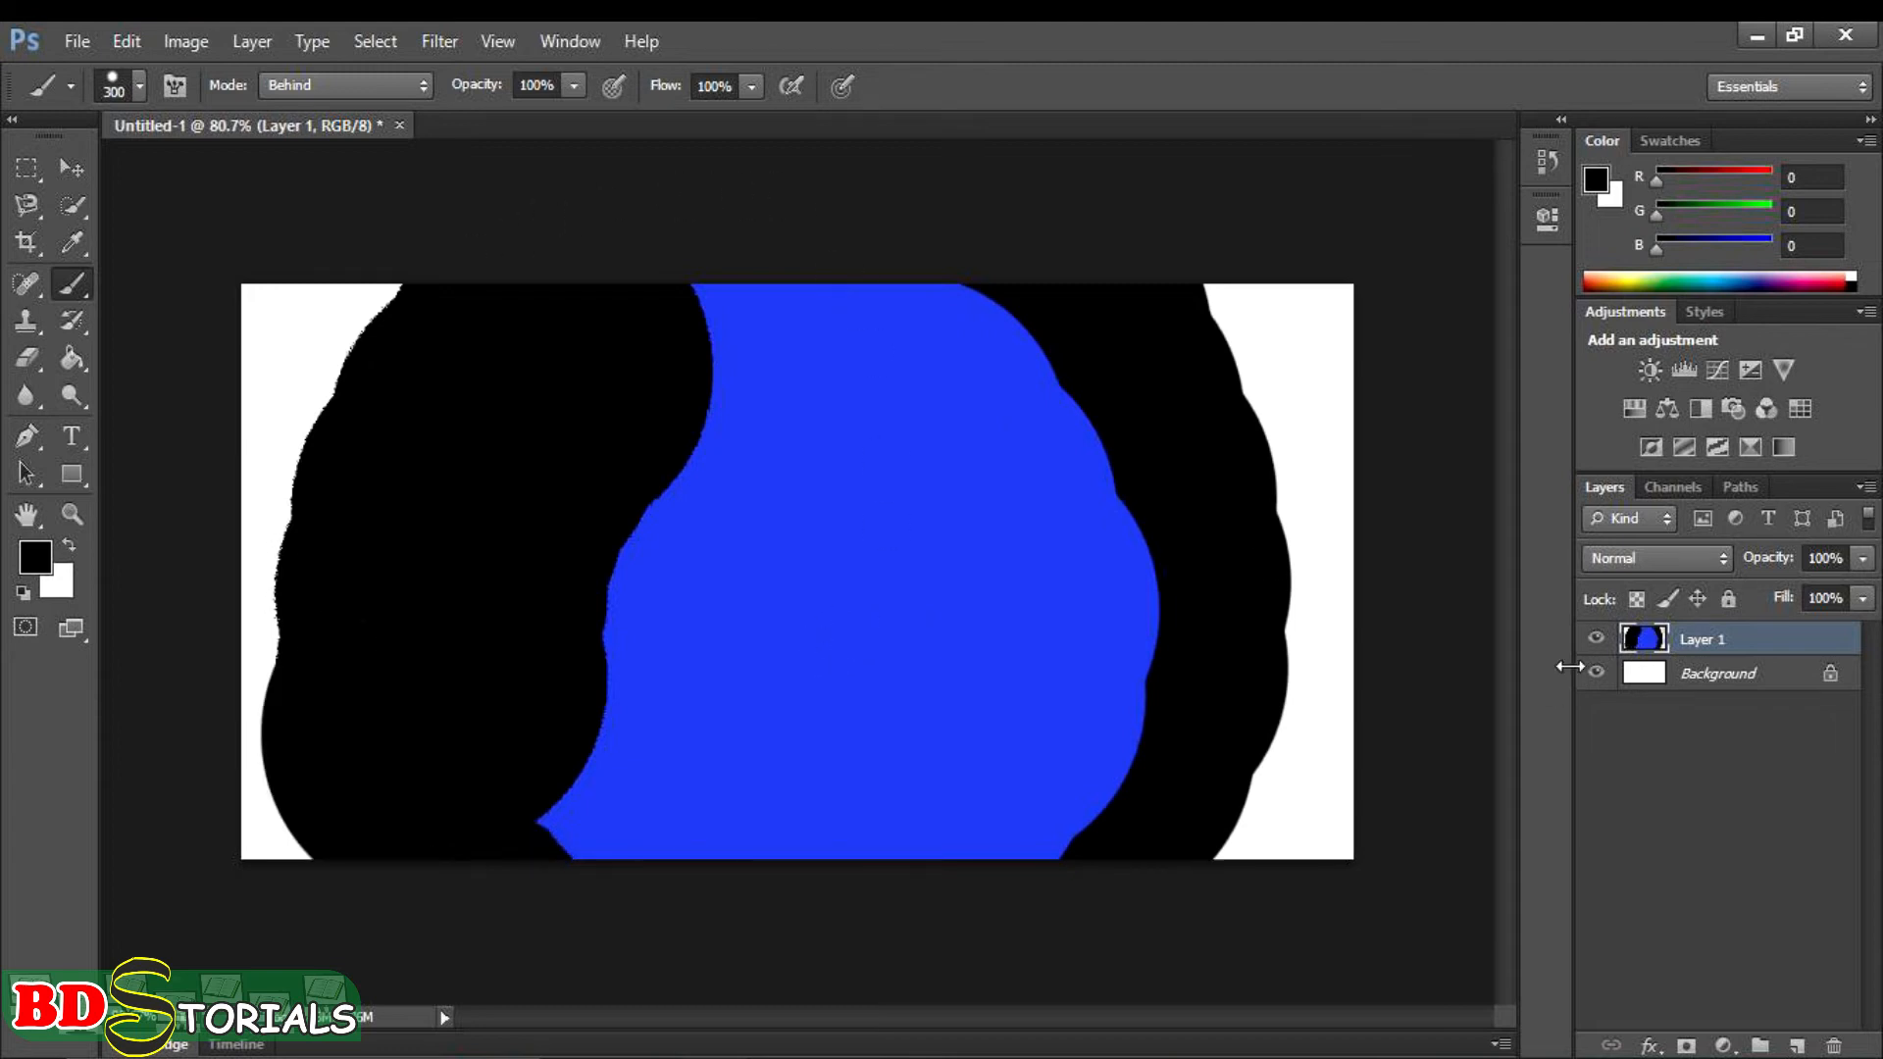
- Undo all the black and blue strokes to empty Layer 1
{"action": "key", "text": "ctrl+alt+z"}
{"action": "key", "text": "ctrl+alt+z"}
{"action": "key", "text": "ctrl+alt+z"}
{"action": "key", "text": "ctrl+alt+z"}
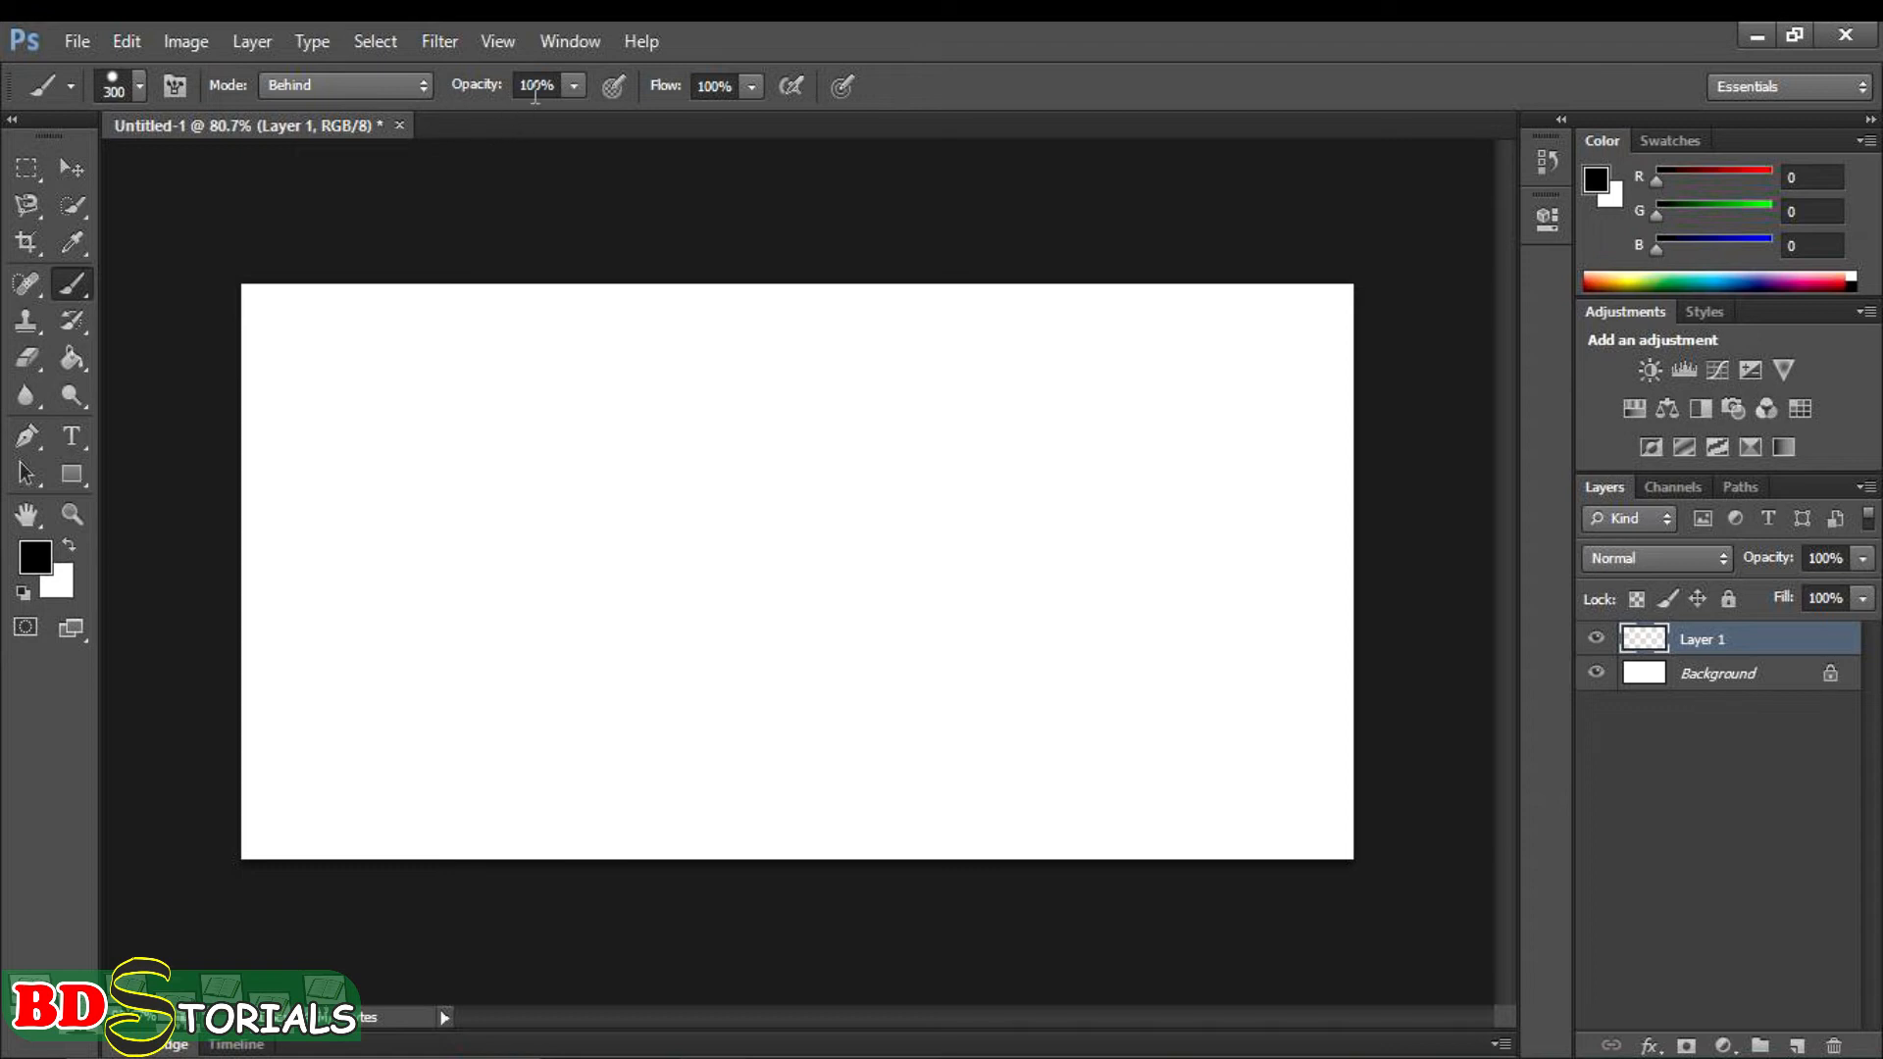
- Paint a black blob in the upper middle of the canvas at 100% opacity and undo it
{"action": "mouse_move", "coordinate": [929, 454]}
{"action": "left_mouse_down"}
{"action": "mouse_move", "coordinate": [788, 453]}
{"action": "mouse_move", "coordinate": [698, 515]}
{"action": "left_mouse_up"}
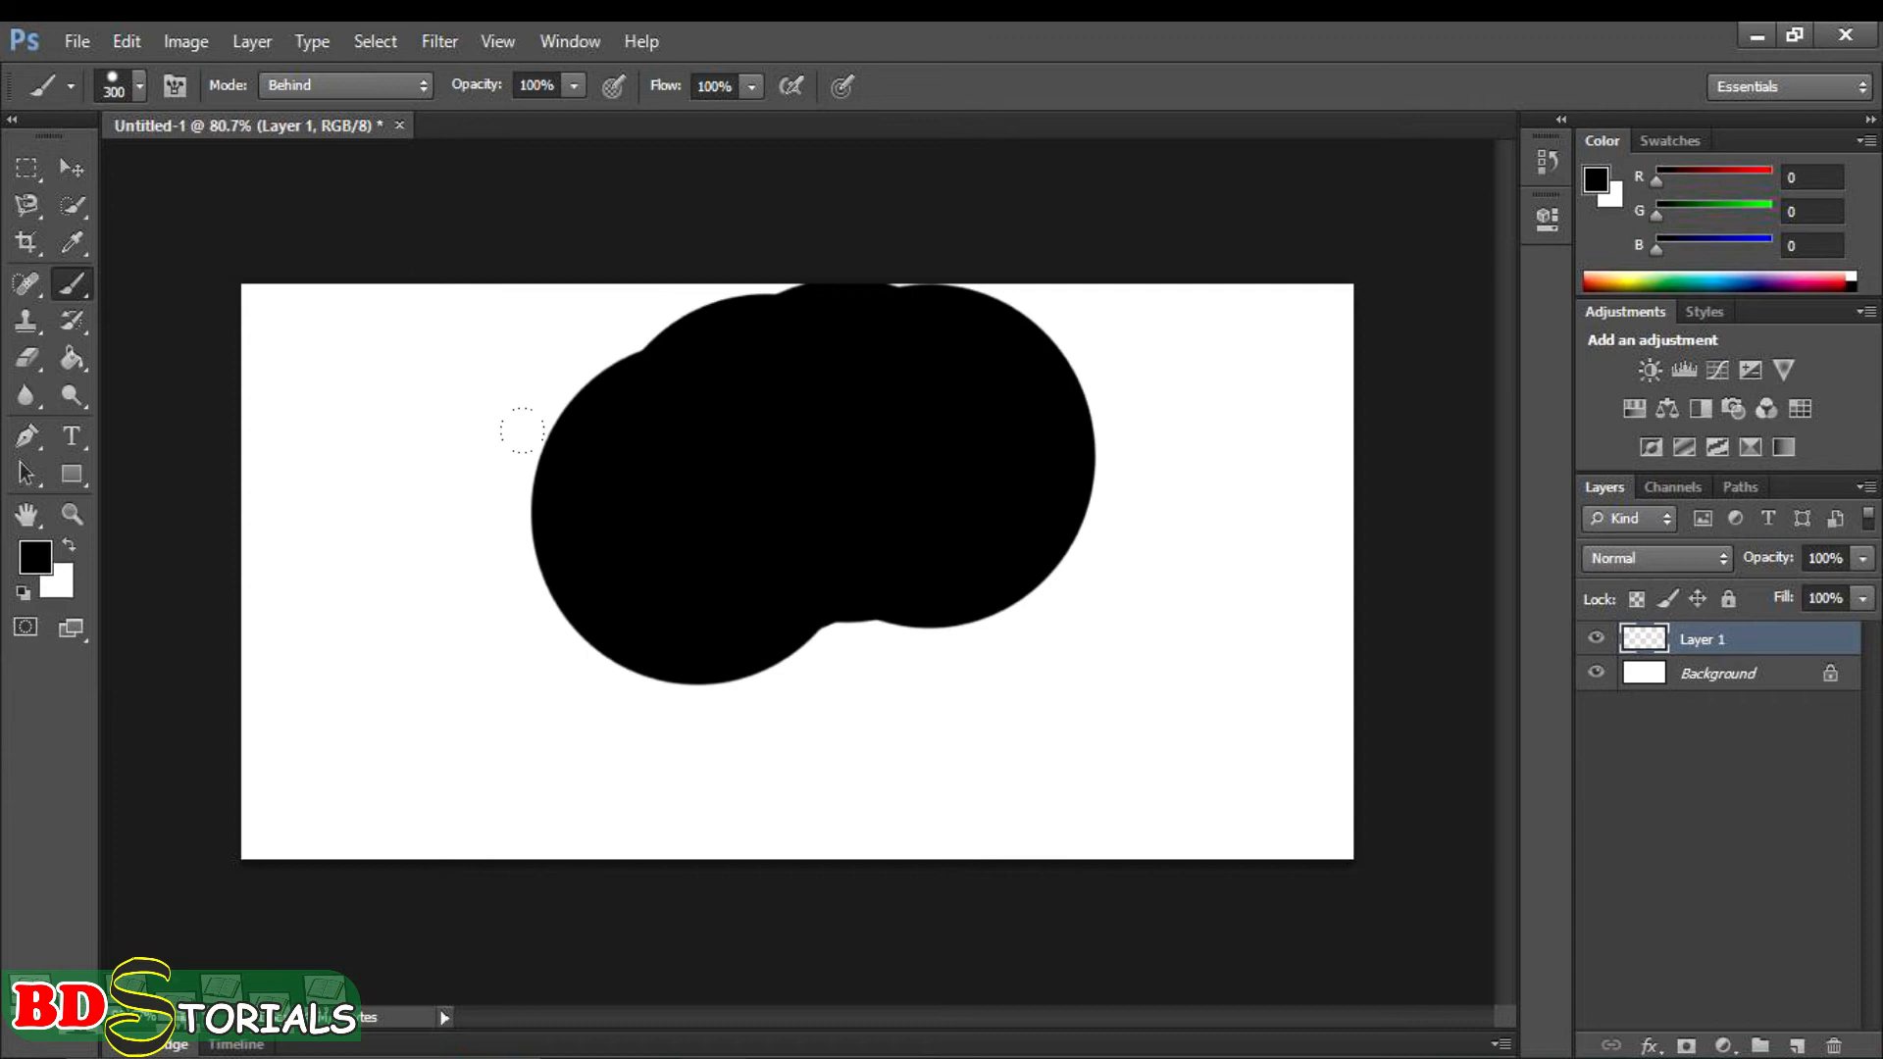
{"action": "left_click", "coordinate": [667, 597]}
{"action": "key", "text": "ctrl+z"}
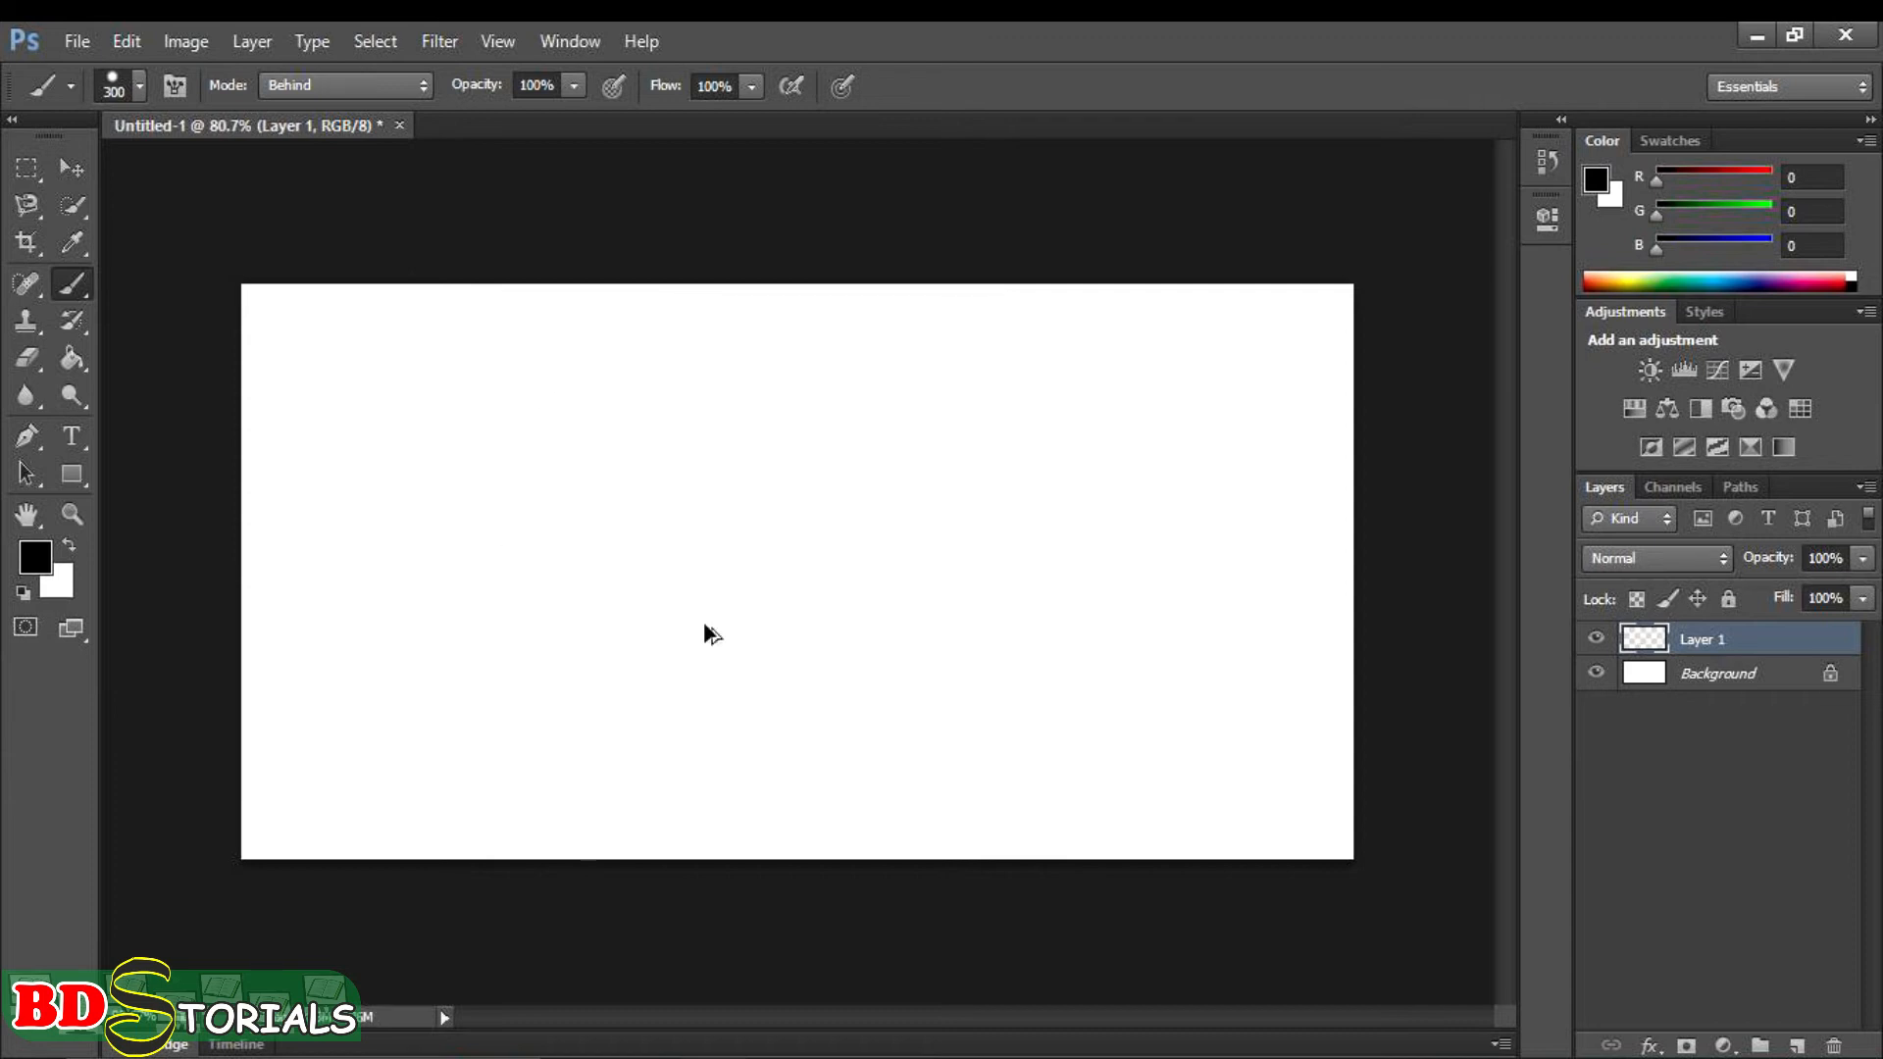
- Lower the brush opacity to 25%, paint black over the whole canvas, and undo that painting
{"action": "left_click", "coordinate": [571, 86]}
{"action": "left_click_drag", "start_coordinate": [571, 122], "coordinate": [483, 132]}
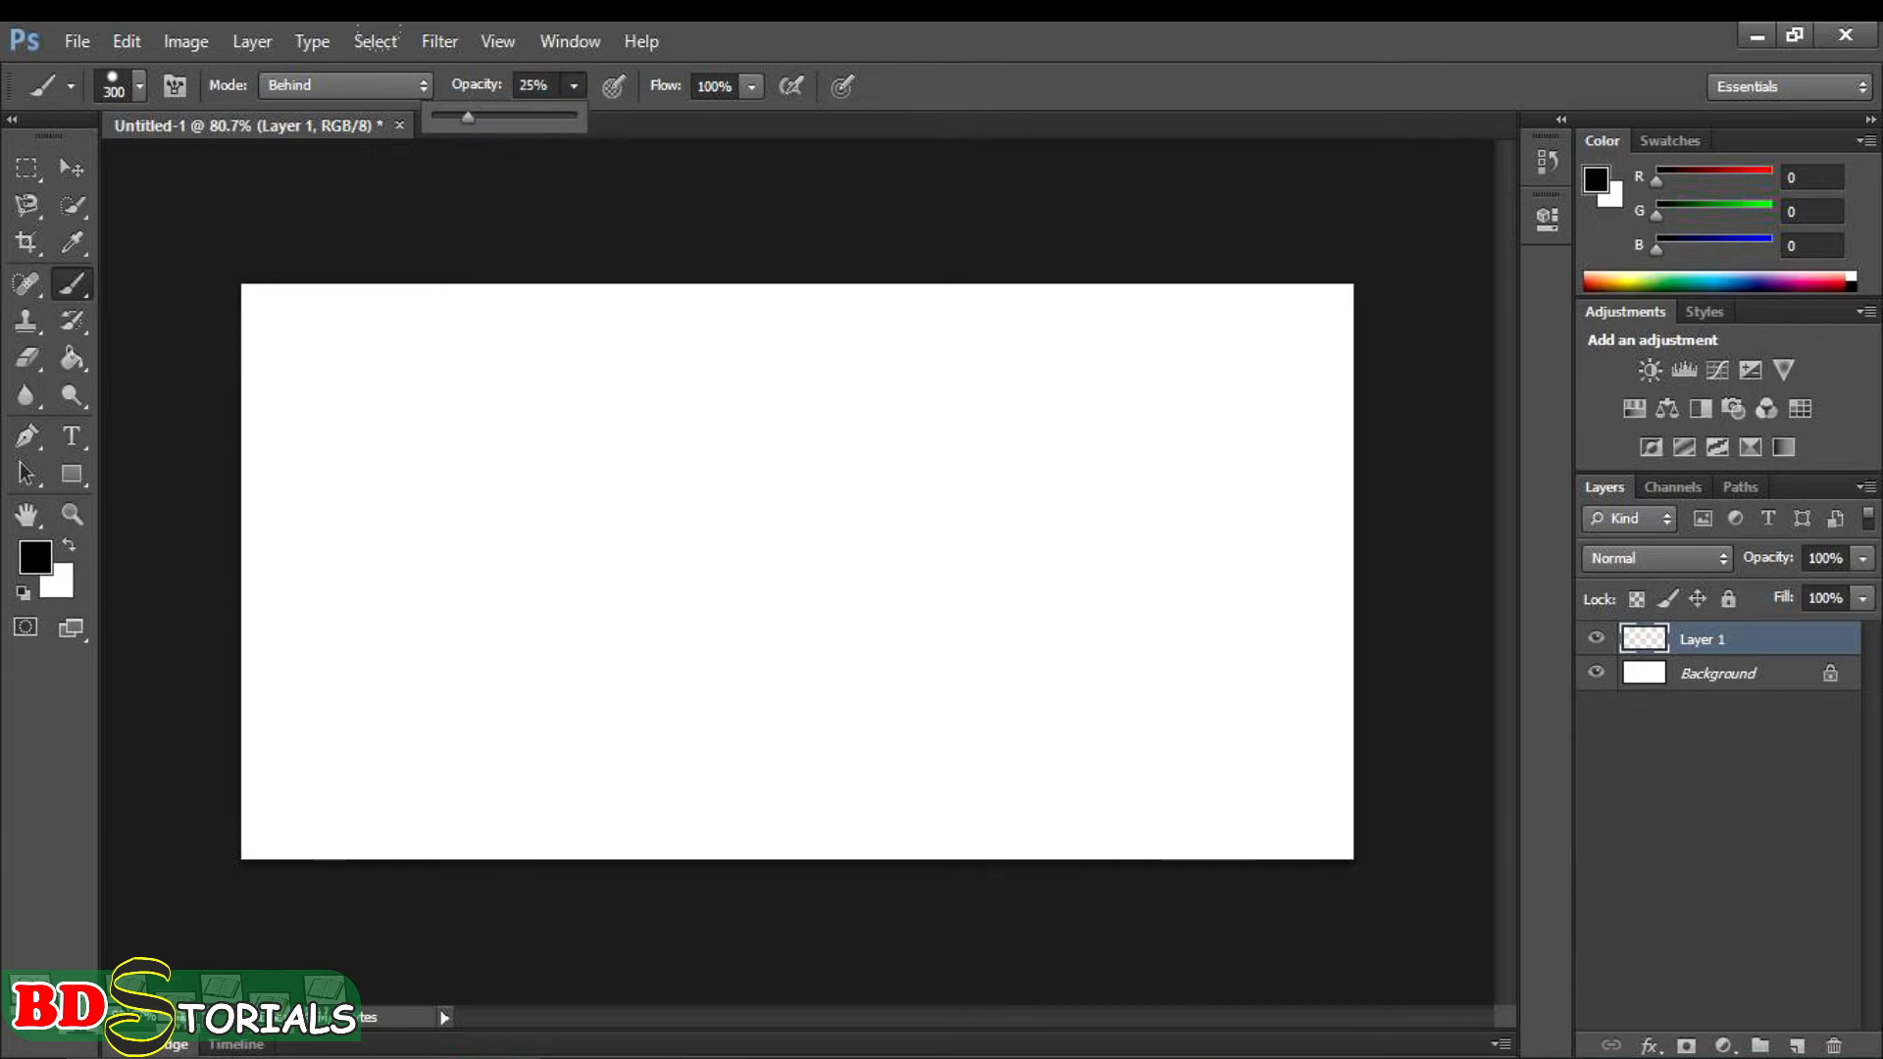
{"action": "left_click_drag", "start_coordinate": [759, 402], "coordinate": [435, 422]}
{"action": "mouse_move", "coordinate": [290, 280]}
{"action": "left_mouse_down"}
{"action": "mouse_move", "coordinate": [196, 277]}
{"action": "mouse_move", "coordinate": [132, 428]}
{"action": "mouse_move", "coordinate": [221, 603]}
{"action": "mouse_move", "coordinate": [824, 613]}
{"action": "mouse_move", "coordinate": [1138, 588]}
{"action": "mouse_move", "coordinate": [1131, 357]}
{"action": "mouse_move", "coordinate": [1177, 294]}
{"action": "mouse_move", "coordinate": [863, 203]}
{"action": "mouse_move", "coordinate": [785, 372]}
{"action": "mouse_move", "coordinate": [497, 383]}
{"action": "mouse_move", "coordinate": [902, 384]}
{"action": "left_mouse_up"}
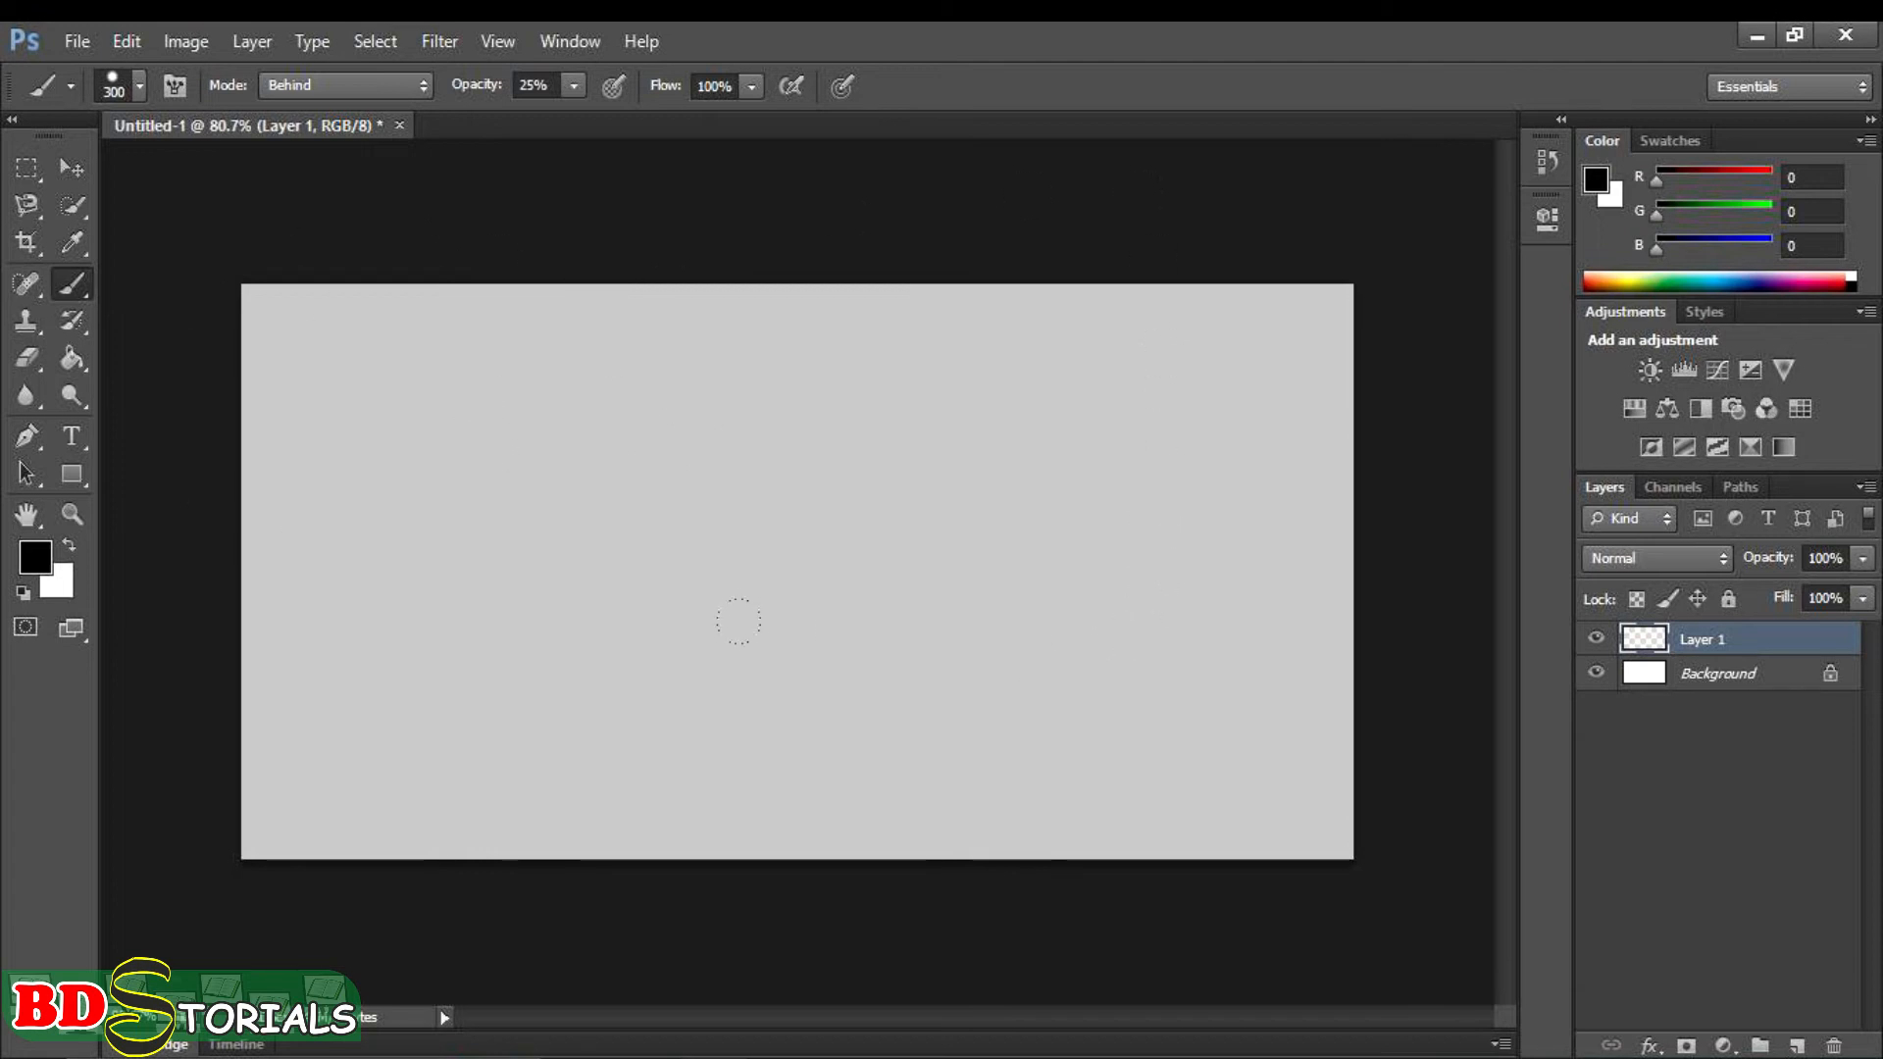
{"action": "key", "text": "ctrl+z"}
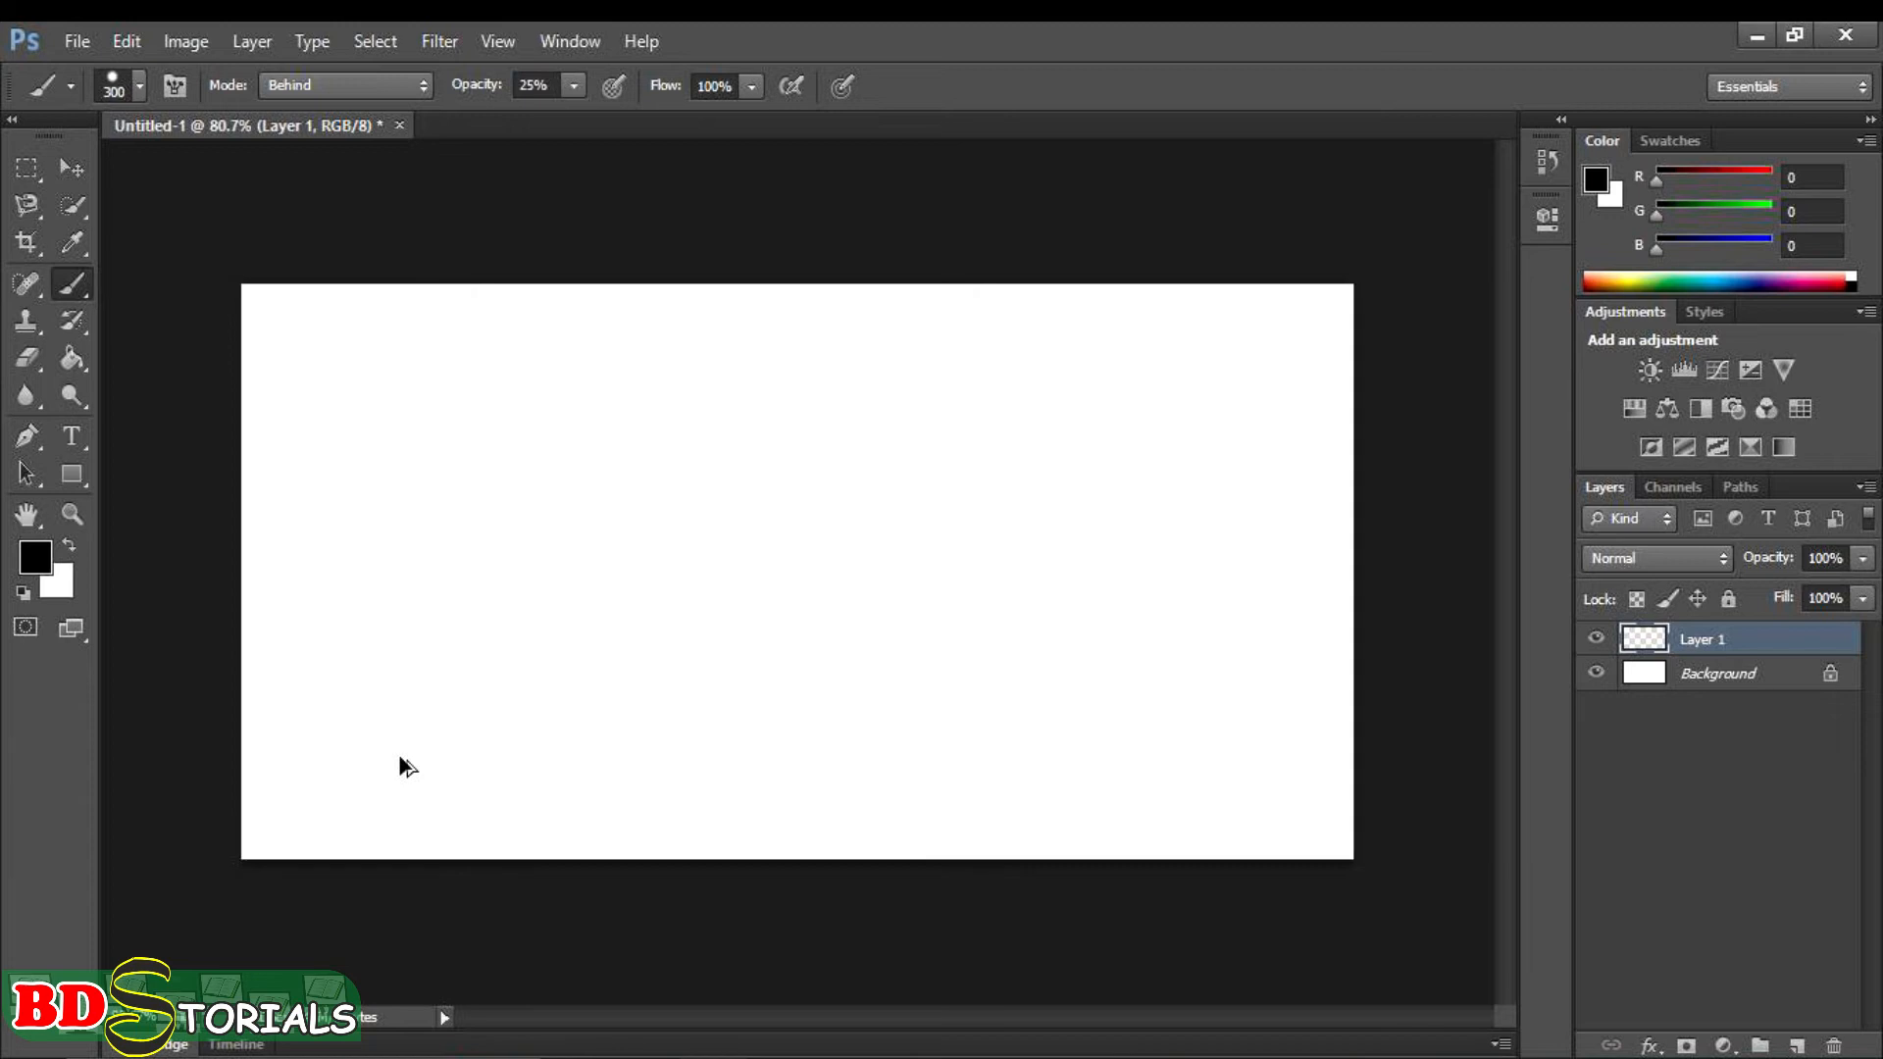
- Set the foreground colour to red (247, 11, 11) and paint a wide band across the top of the canvas at 25% opacity
{"action": "left_click", "coordinate": [37, 559]}
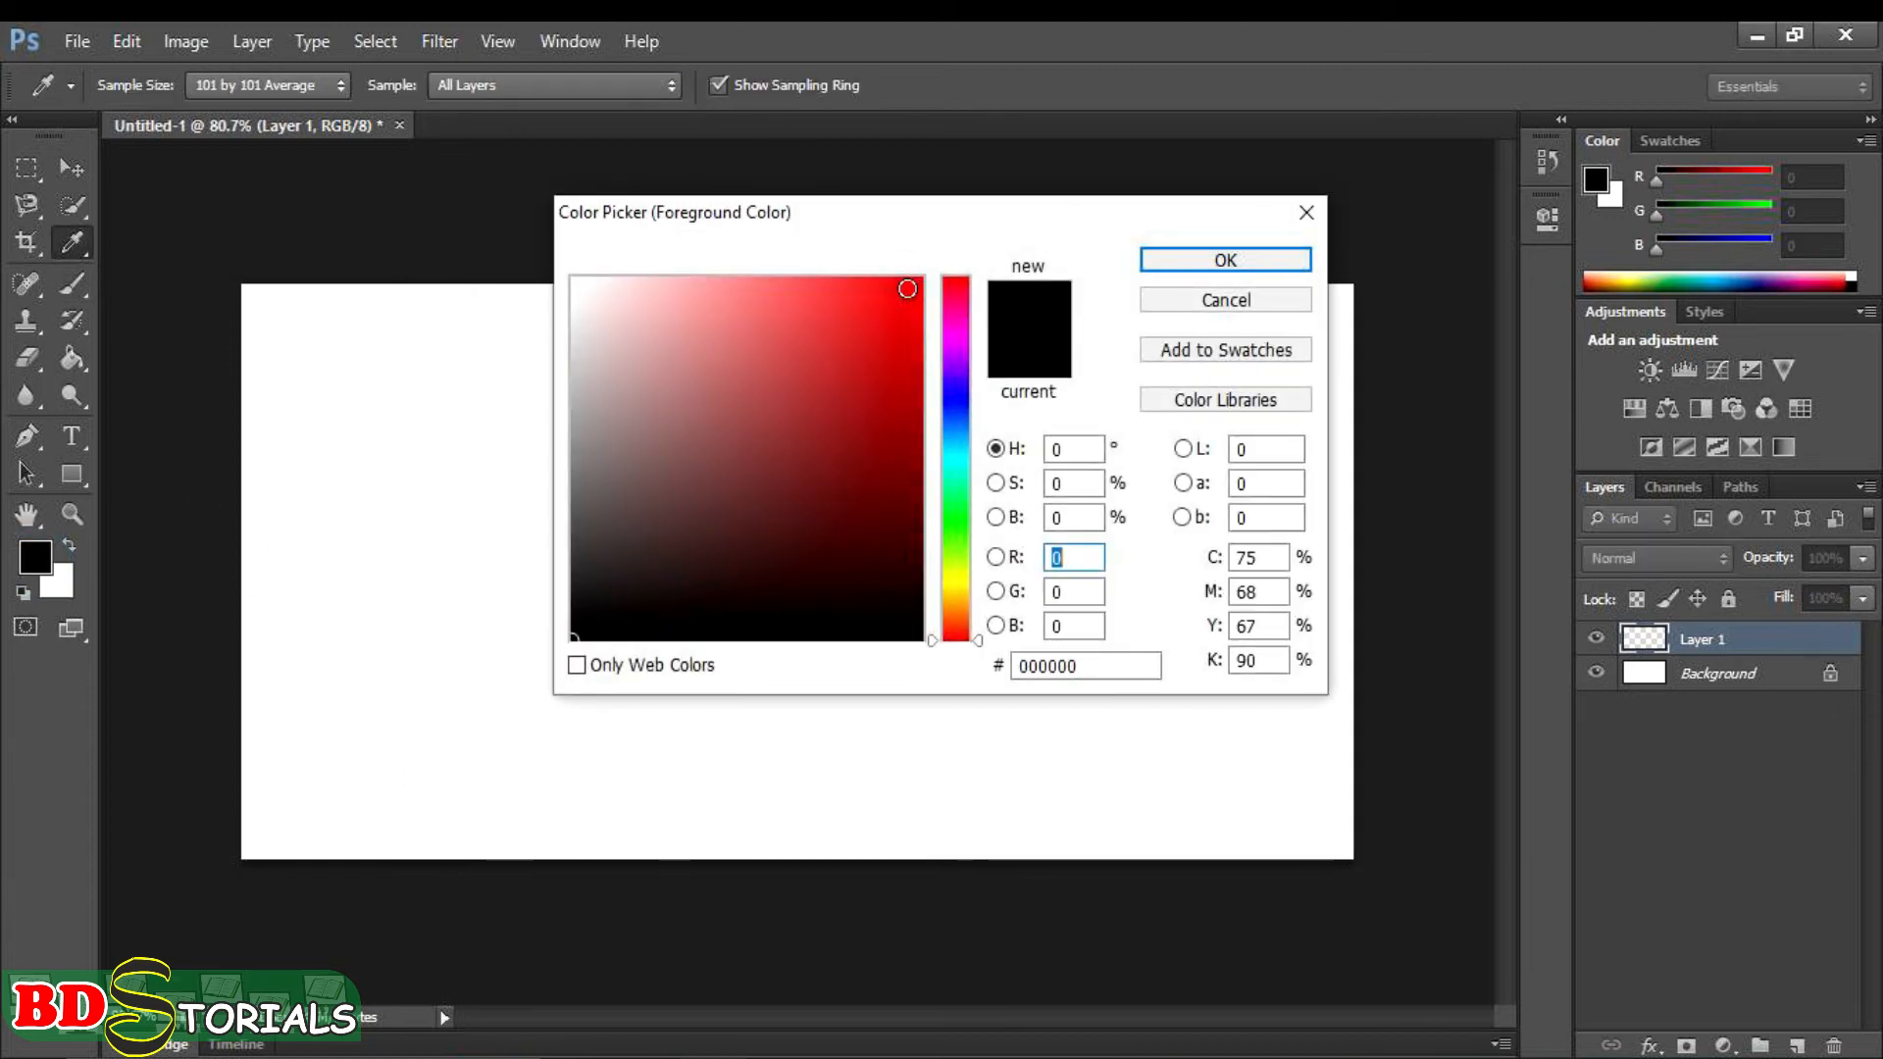
{"action": "left_click", "coordinate": [907, 289]}
{"action": "left_click", "coordinate": [1167, 261]}
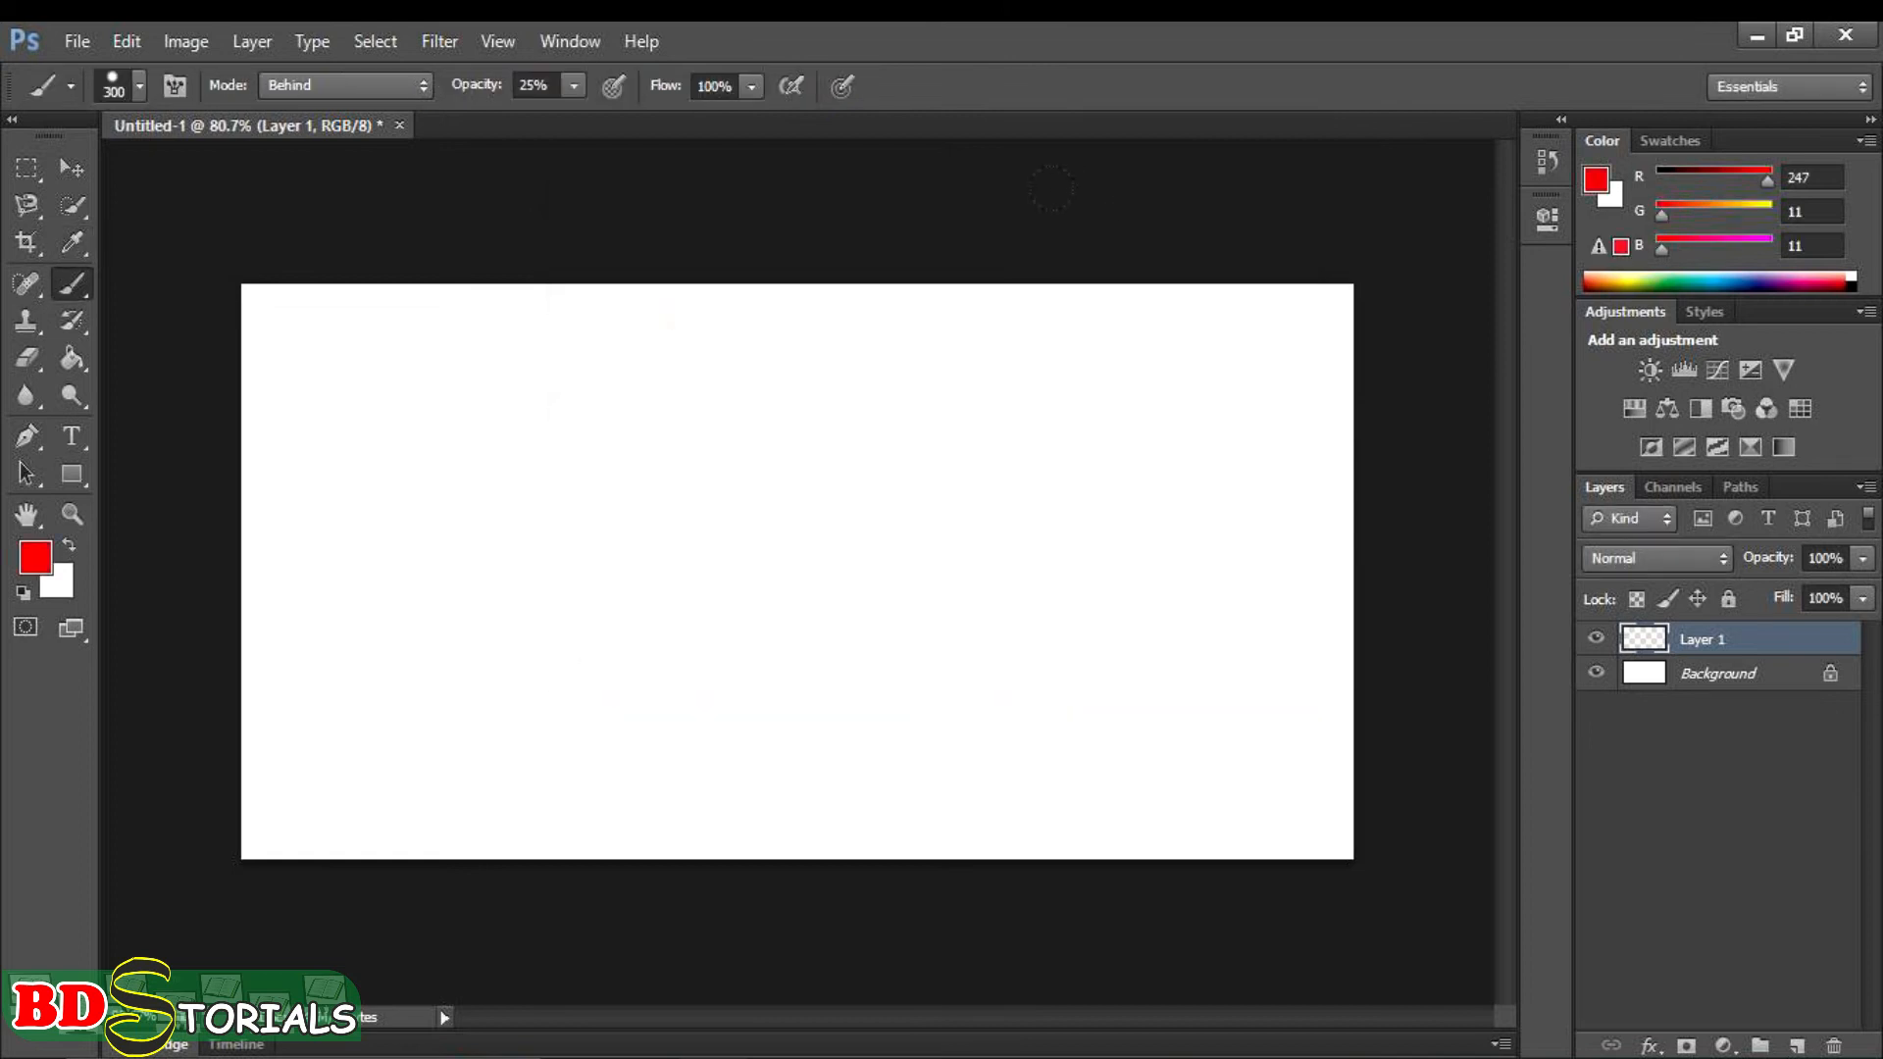
{"action": "left_click_drag", "start_coordinate": [1314, 339], "coordinate": [481, 333]}
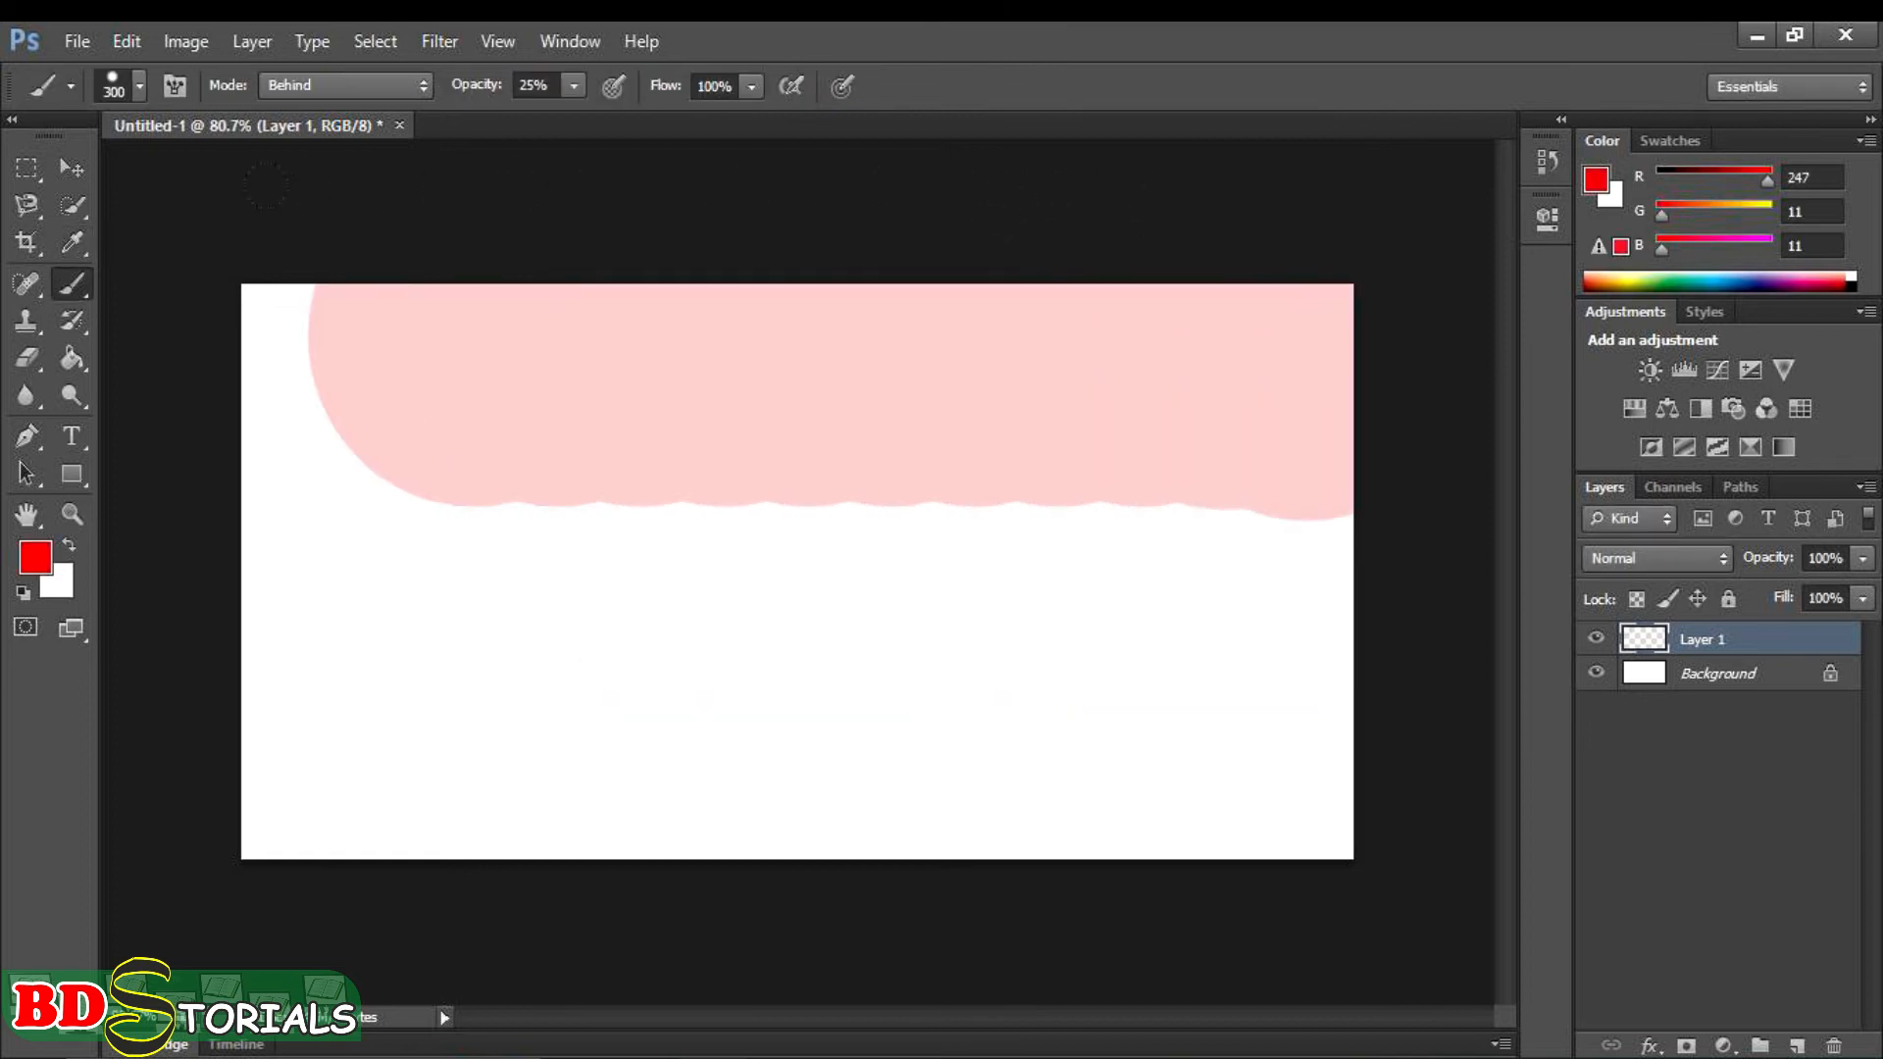
- Raise the brush opacity to 100% and paint the entire canvas red
{"action": "left_click", "coordinate": [578, 87]}
{"action": "left_click_drag", "start_coordinate": [576, 118], "coordinate": [699, 130]}
{"action": "mouse_move", "coordinate": [1285, 402]}
{"action": "left_mouse_down"}
{"action": "mouse_move", "coordinate": [1214, 373]}
{"action": "mouse_move", "coordinate": [294, 373]}
{"action": "mouse_move", "coordinate": [147, 478]}
{"action": "mouse_move", "coordinate": [353, 745]}
{"action": "mouse_move", "coordinate": [1138, 775]}
{"action": "mouse_move", "coordinate": [1266, 647]}
{"action": "mouse_move", "coordinate": [922, 677]}
{"action": "left_mouse_up"}
{"action": "mouse_move", "coordinate": [902, 564]}
{"action": "left_mouse_down"}
{"action": "mouse_move", "coordinate": [491, 579]}
{"action": "mouse_move", "coordinate": [392, 490]}
{"action": "left_mouse_up"}
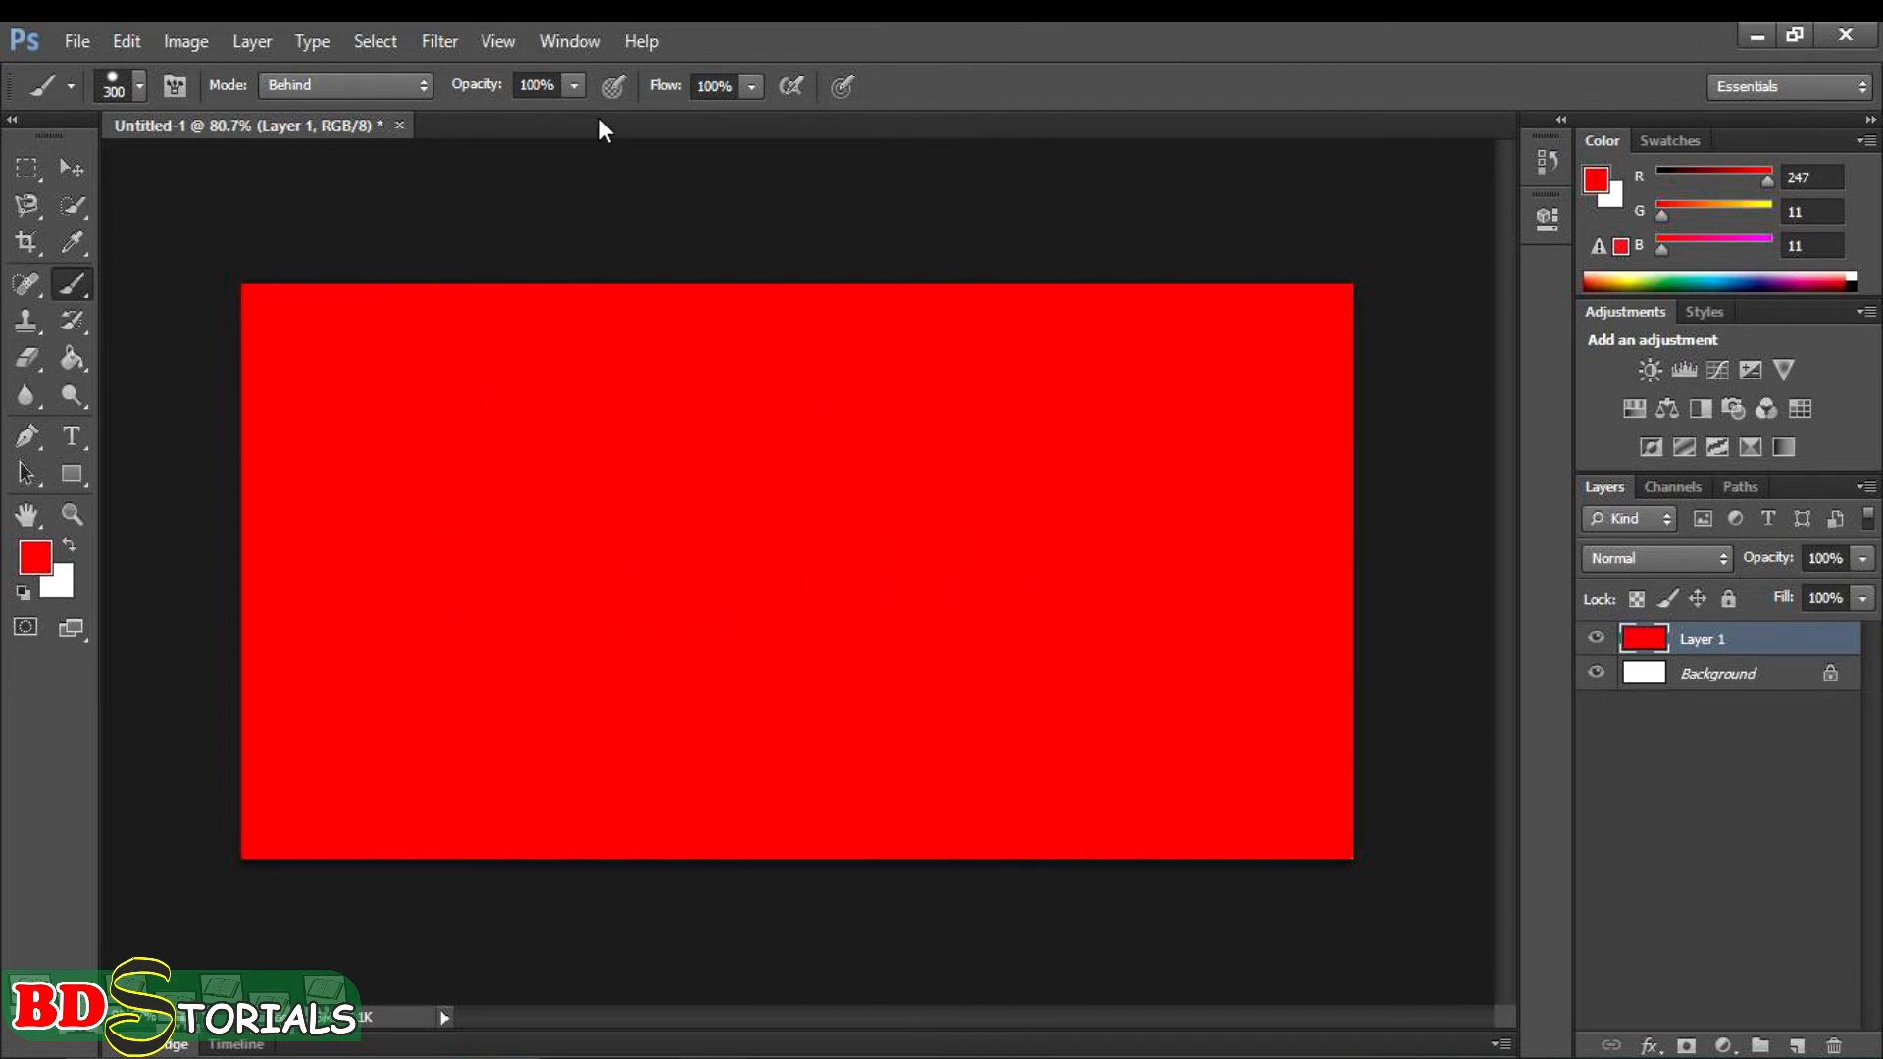
- Set the brush opacity to 37%, reset the colours to black and white, and try painting black over the red in Behind mode
{"action": "left_click", "coordinate": [576, 86]}
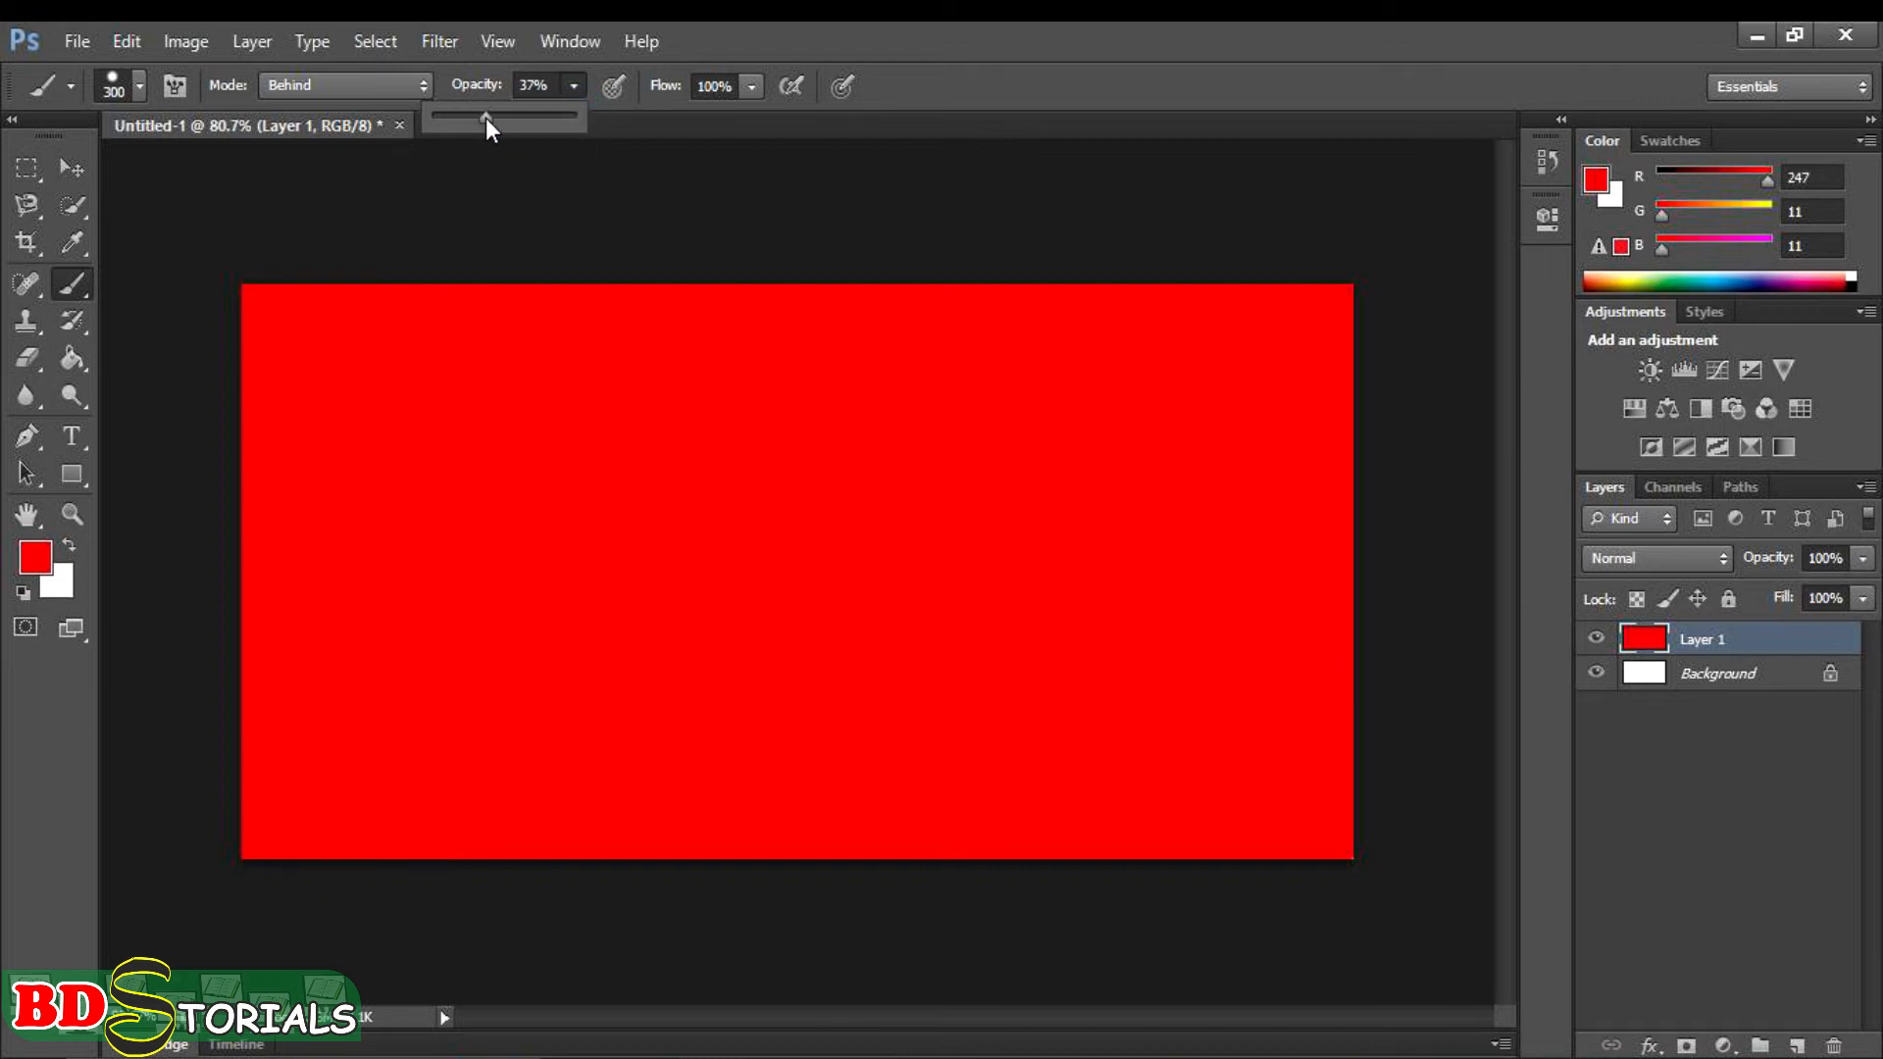
{"action": "left_click", "coordinate": [23, 594]}
{"action": "left_click", "coordinate": [24, 594]}
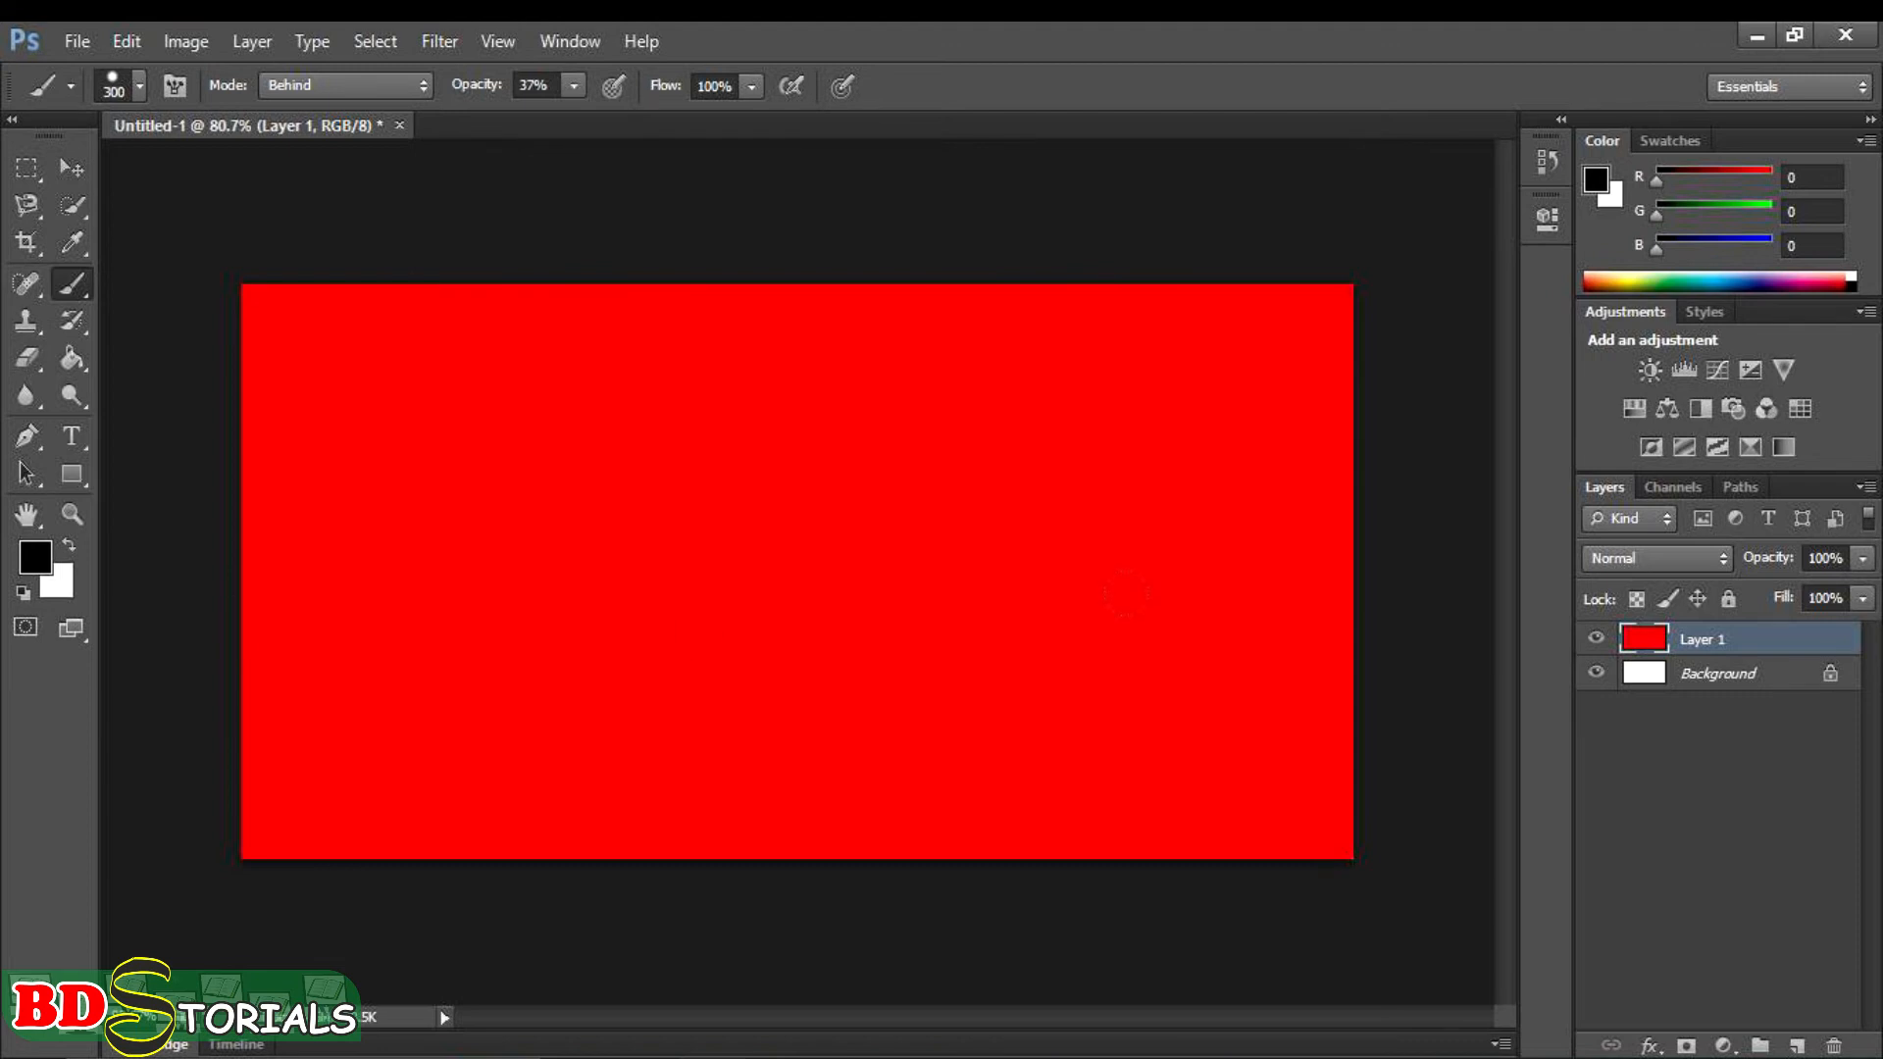
{"action": "left_click_drag", "start_coordinate": [1271, 743], "coordinate": [1116, 452]}
{"action": "left_click", "coordinate": [1262, 772]}
{"action": "left_click", "coordinate": [1240, 387]}
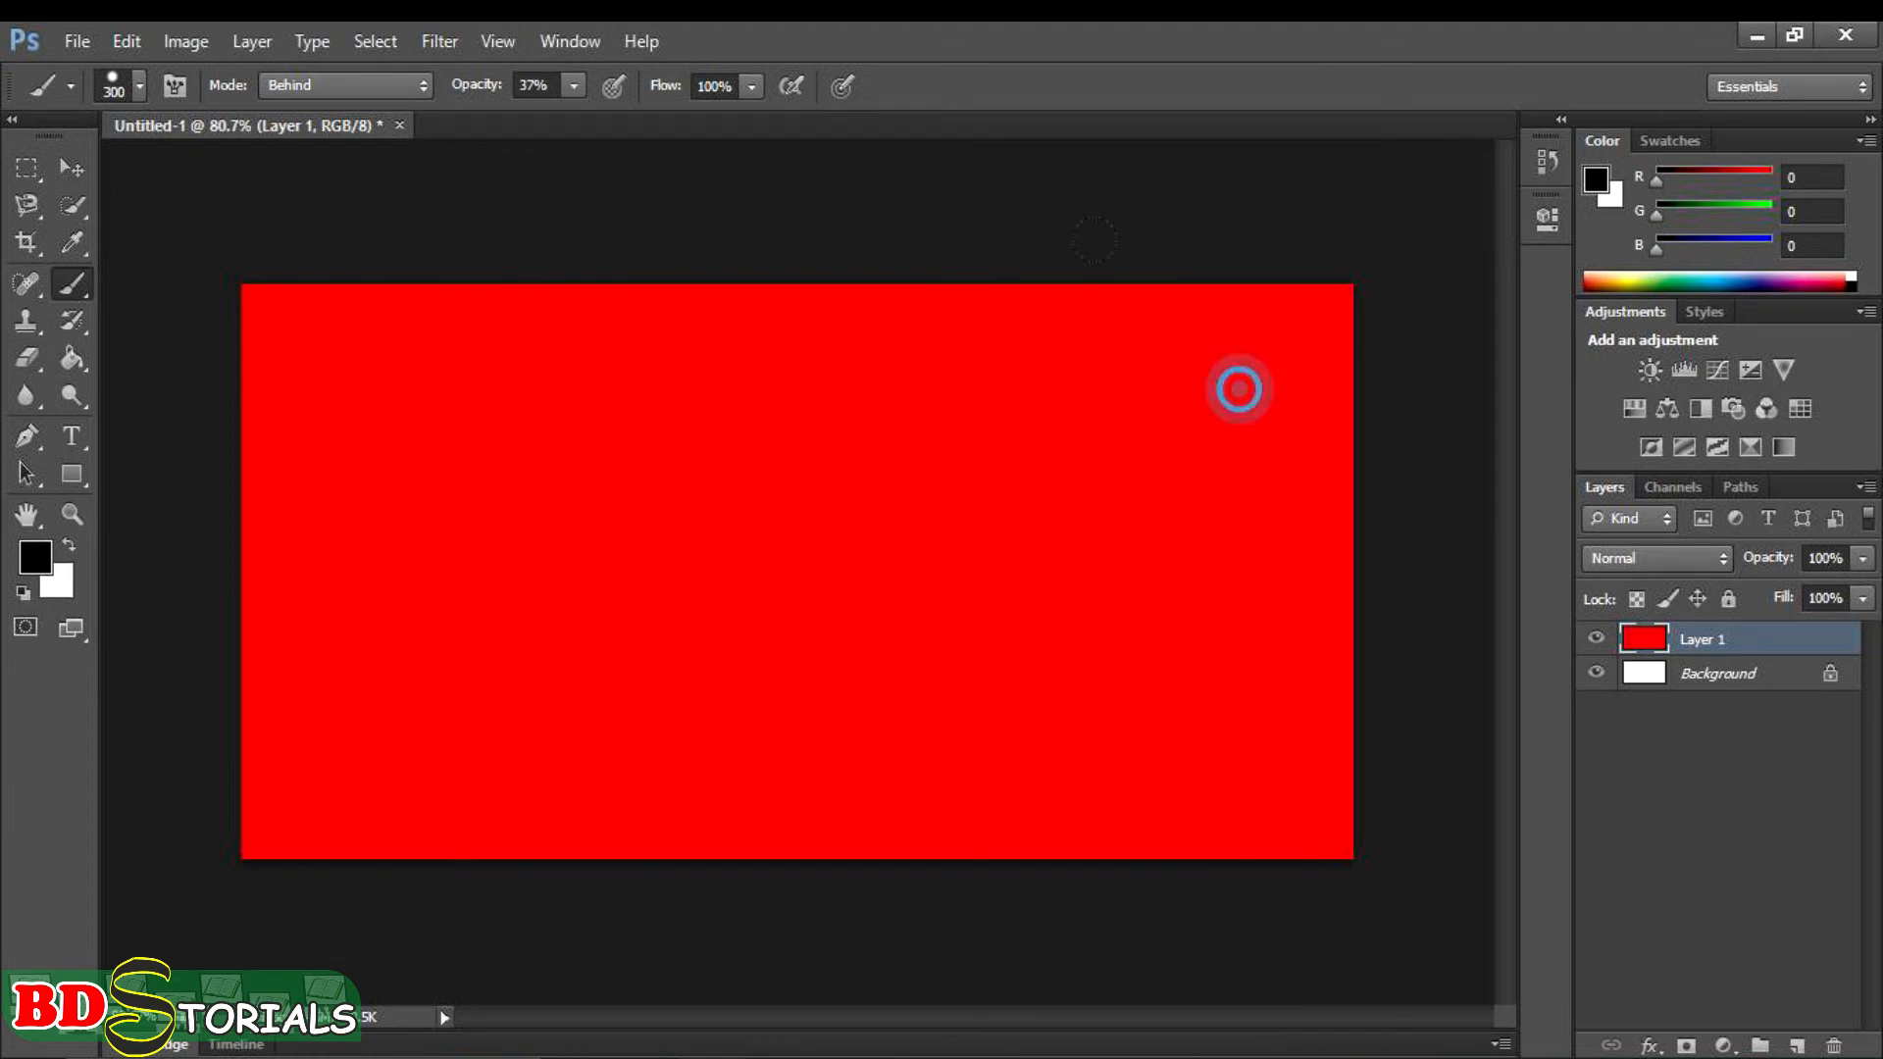
{"action": "left_click", "coordinate": [1237, 314]}
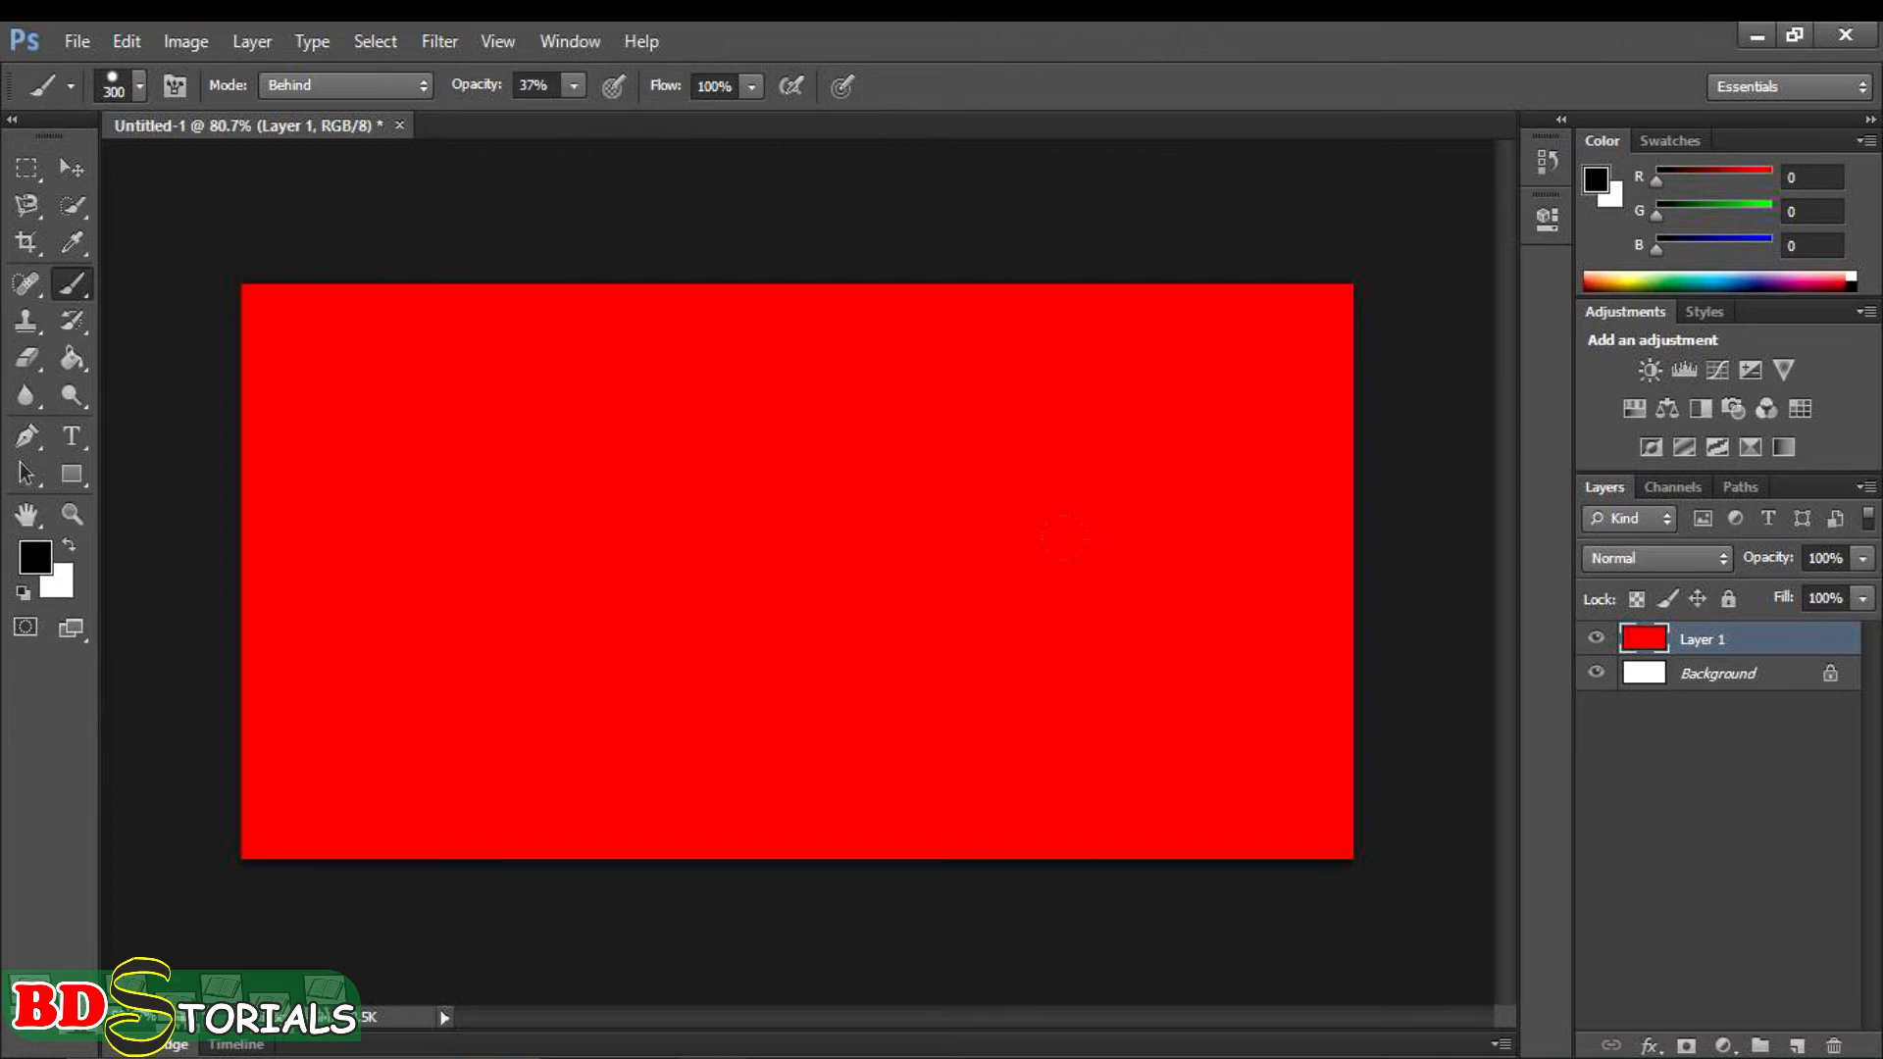
{"action": "left_click", "coordinate": [1209, 687]}
- Set the foreground colour to blue 0e19f1 and the brush opacity to 56%
{"action": "left_click", "coordinate": [37, 561]}
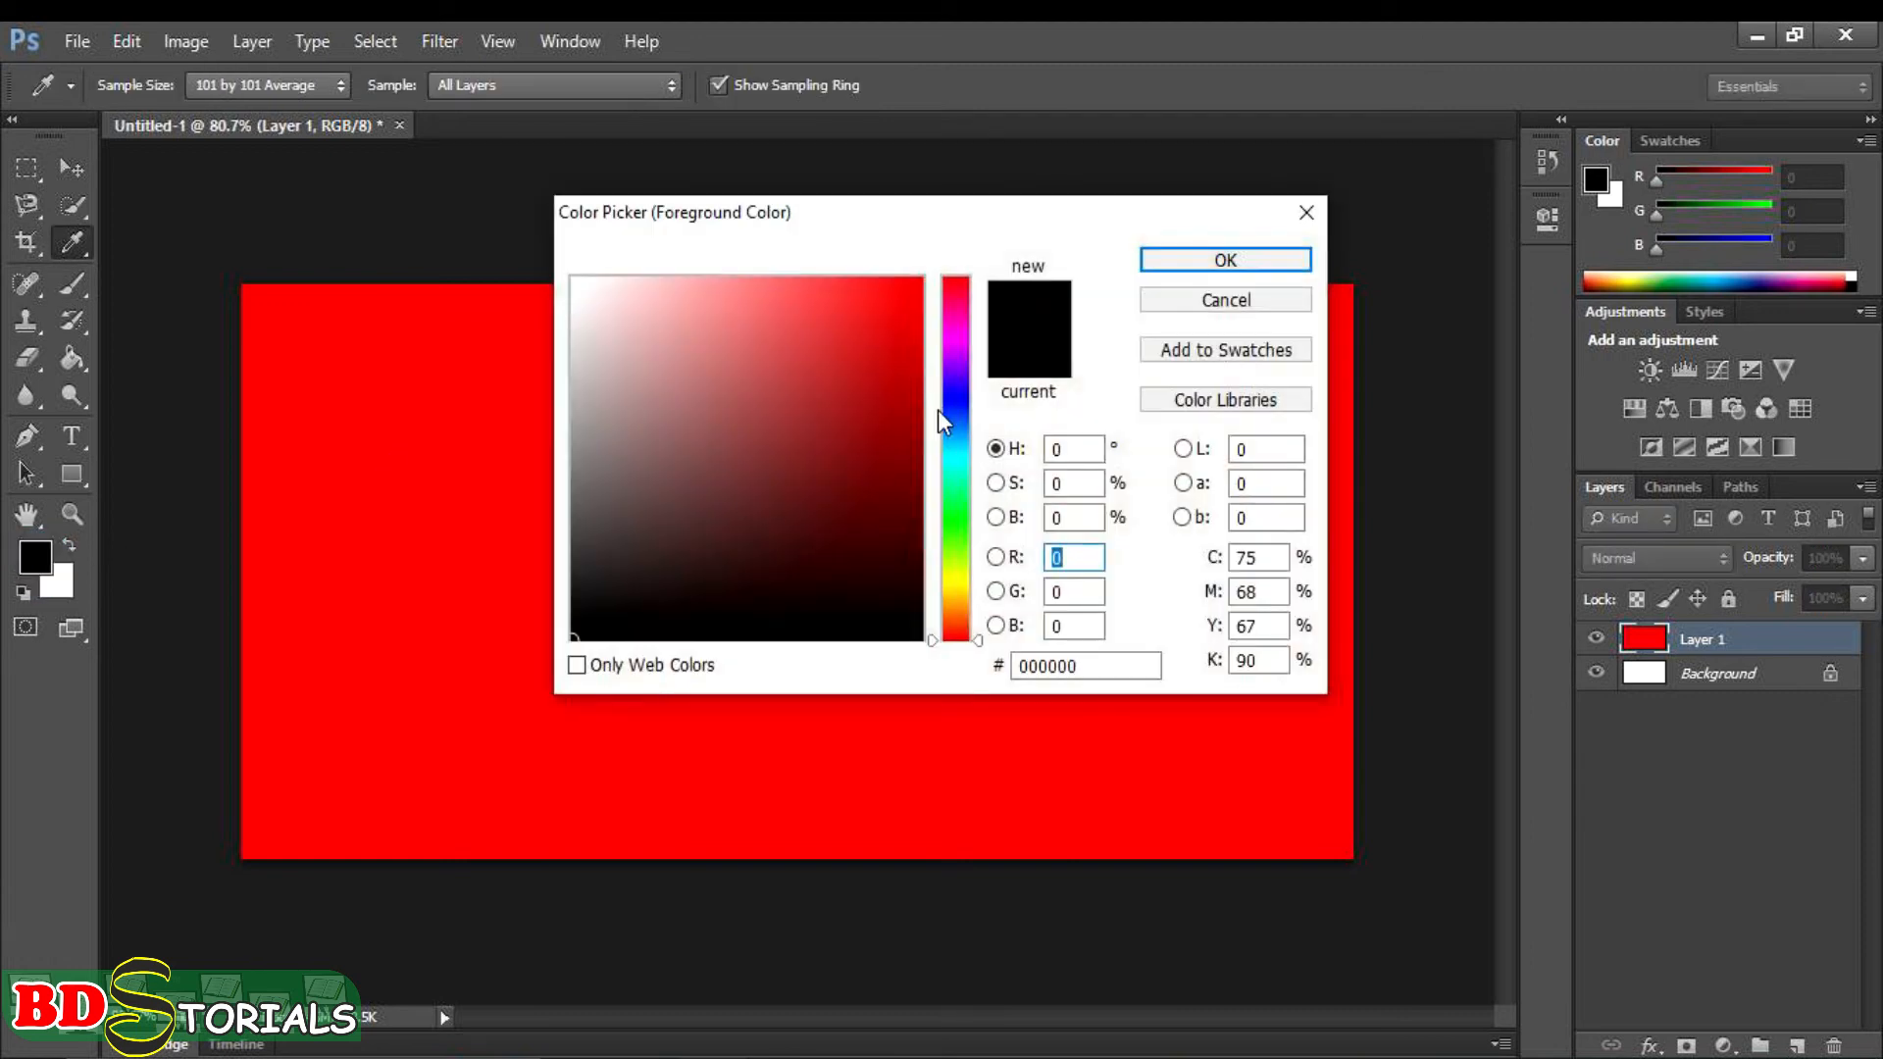
{"action": "left_click", "coordinate": [961, 402]}
{"action": "left_click", "coordinate": [902, 297]}
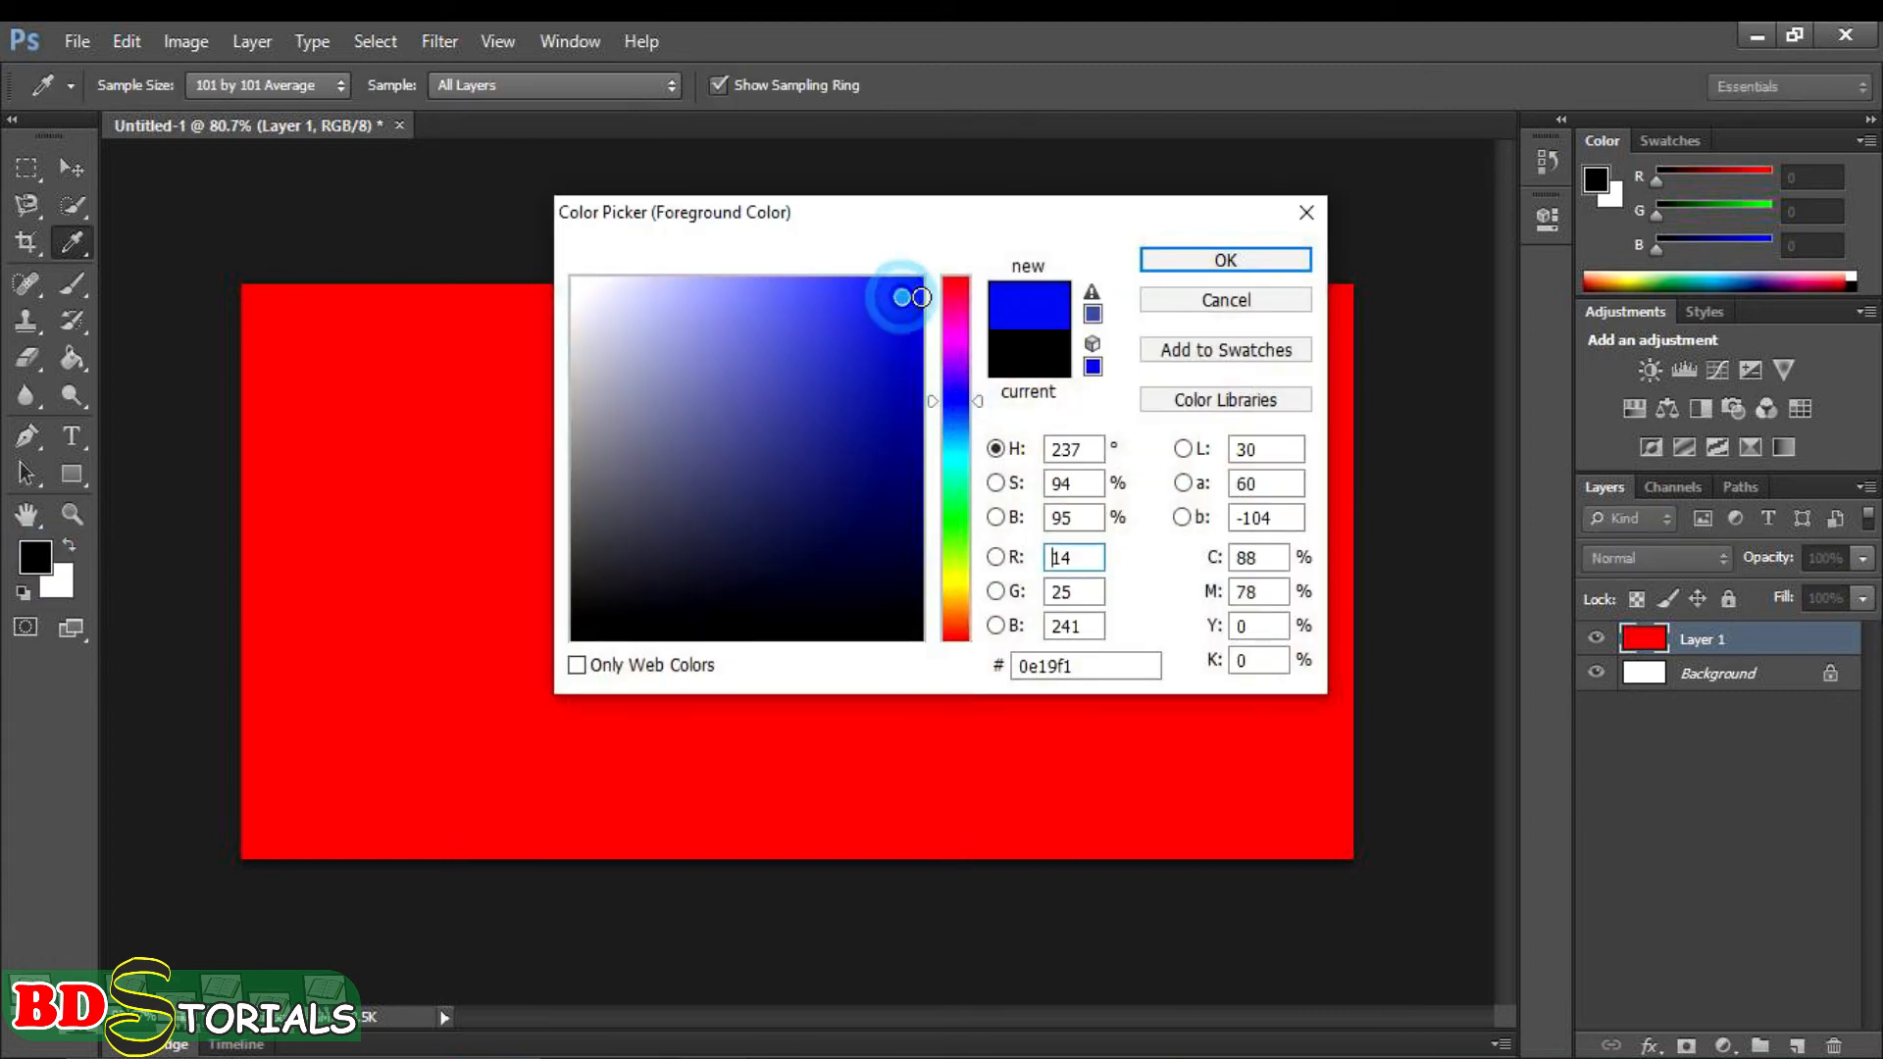
{"action": "left_click", "coordinate": [1171, 260]}
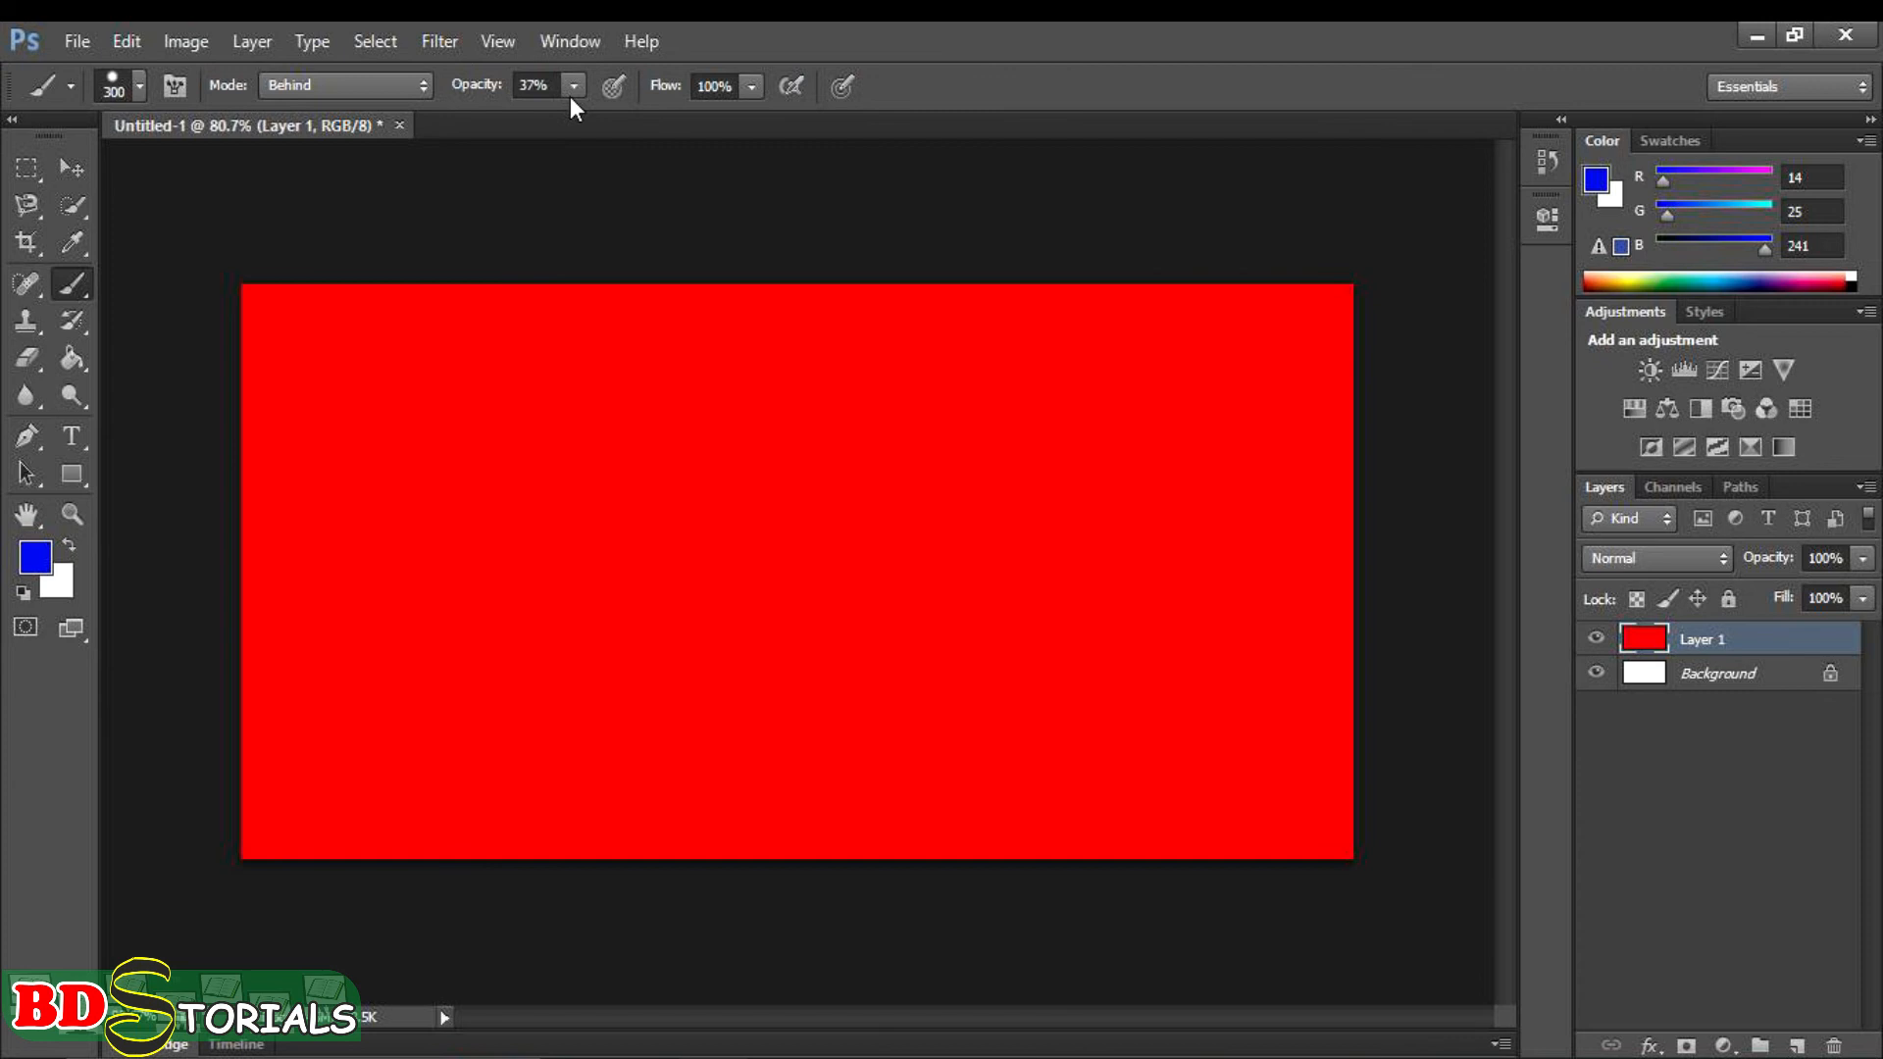
{"action": "left_click", "coordinate": [573, 87]}
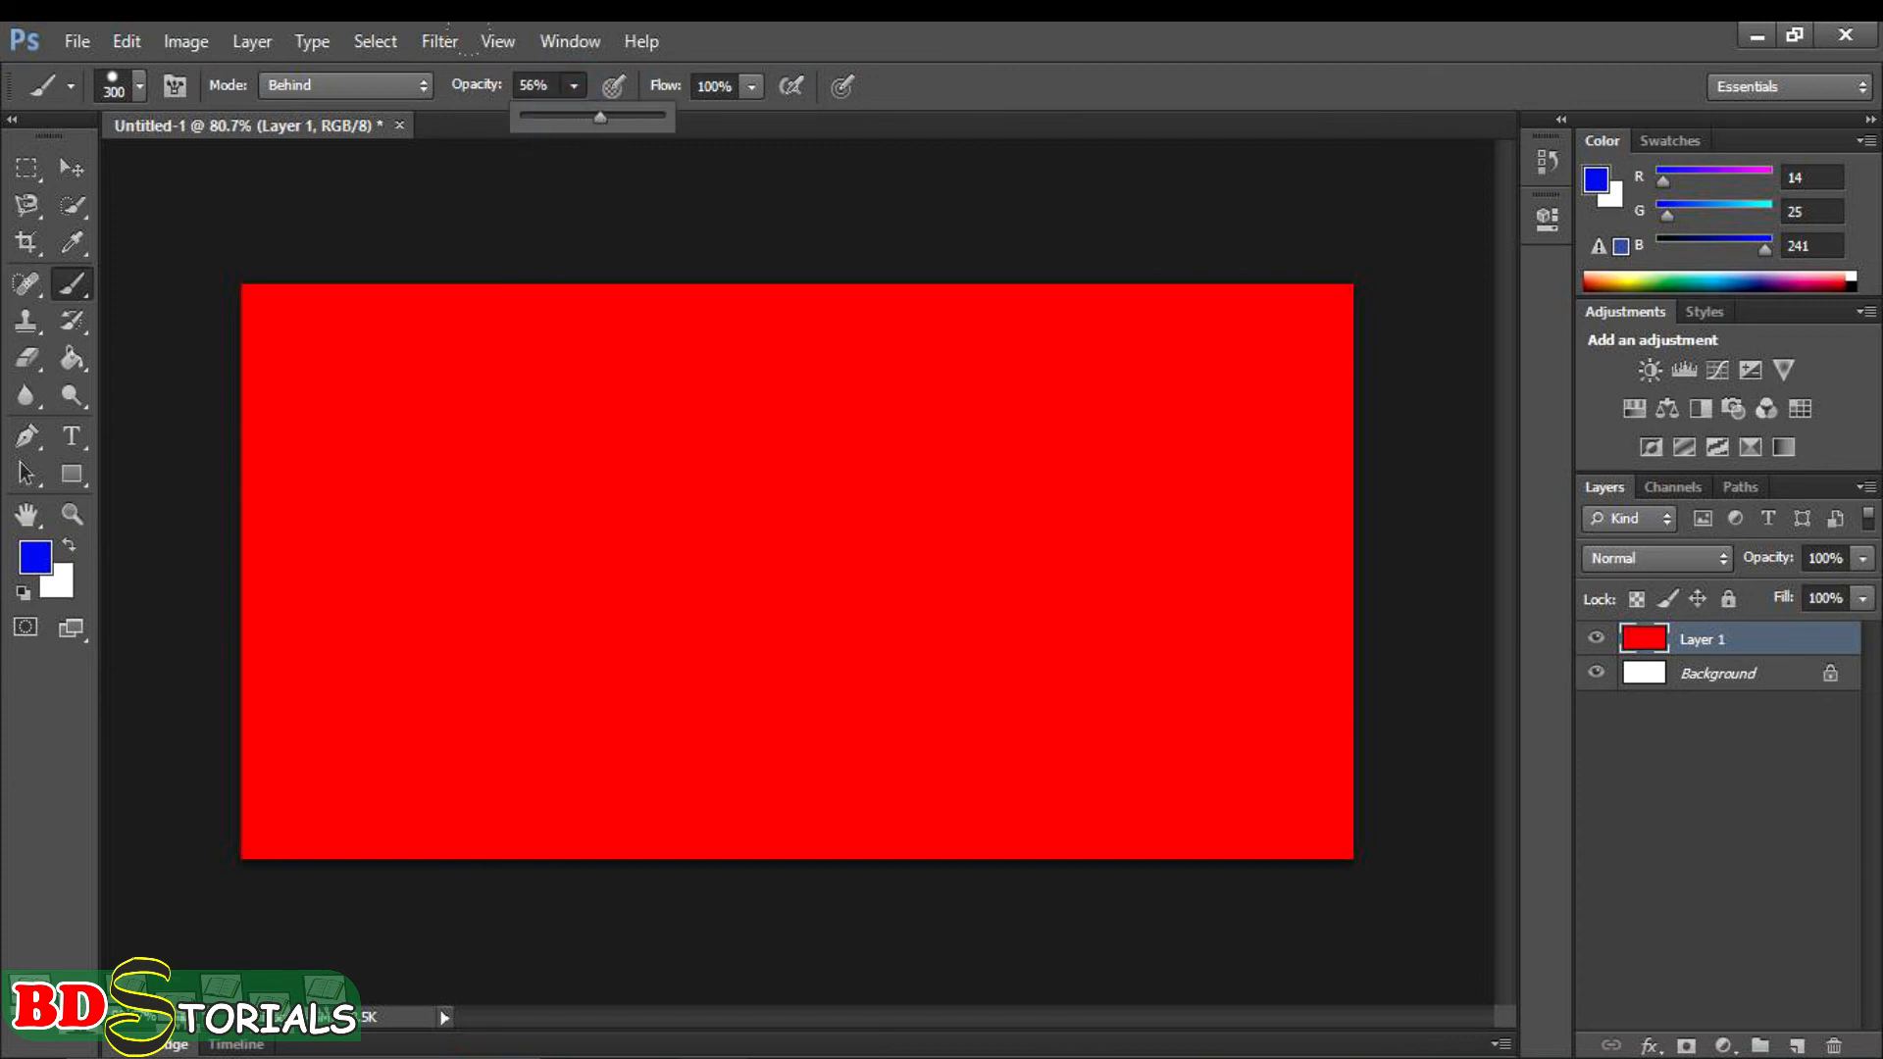
{"action": "left_click", "coordinate": [615, 182]}
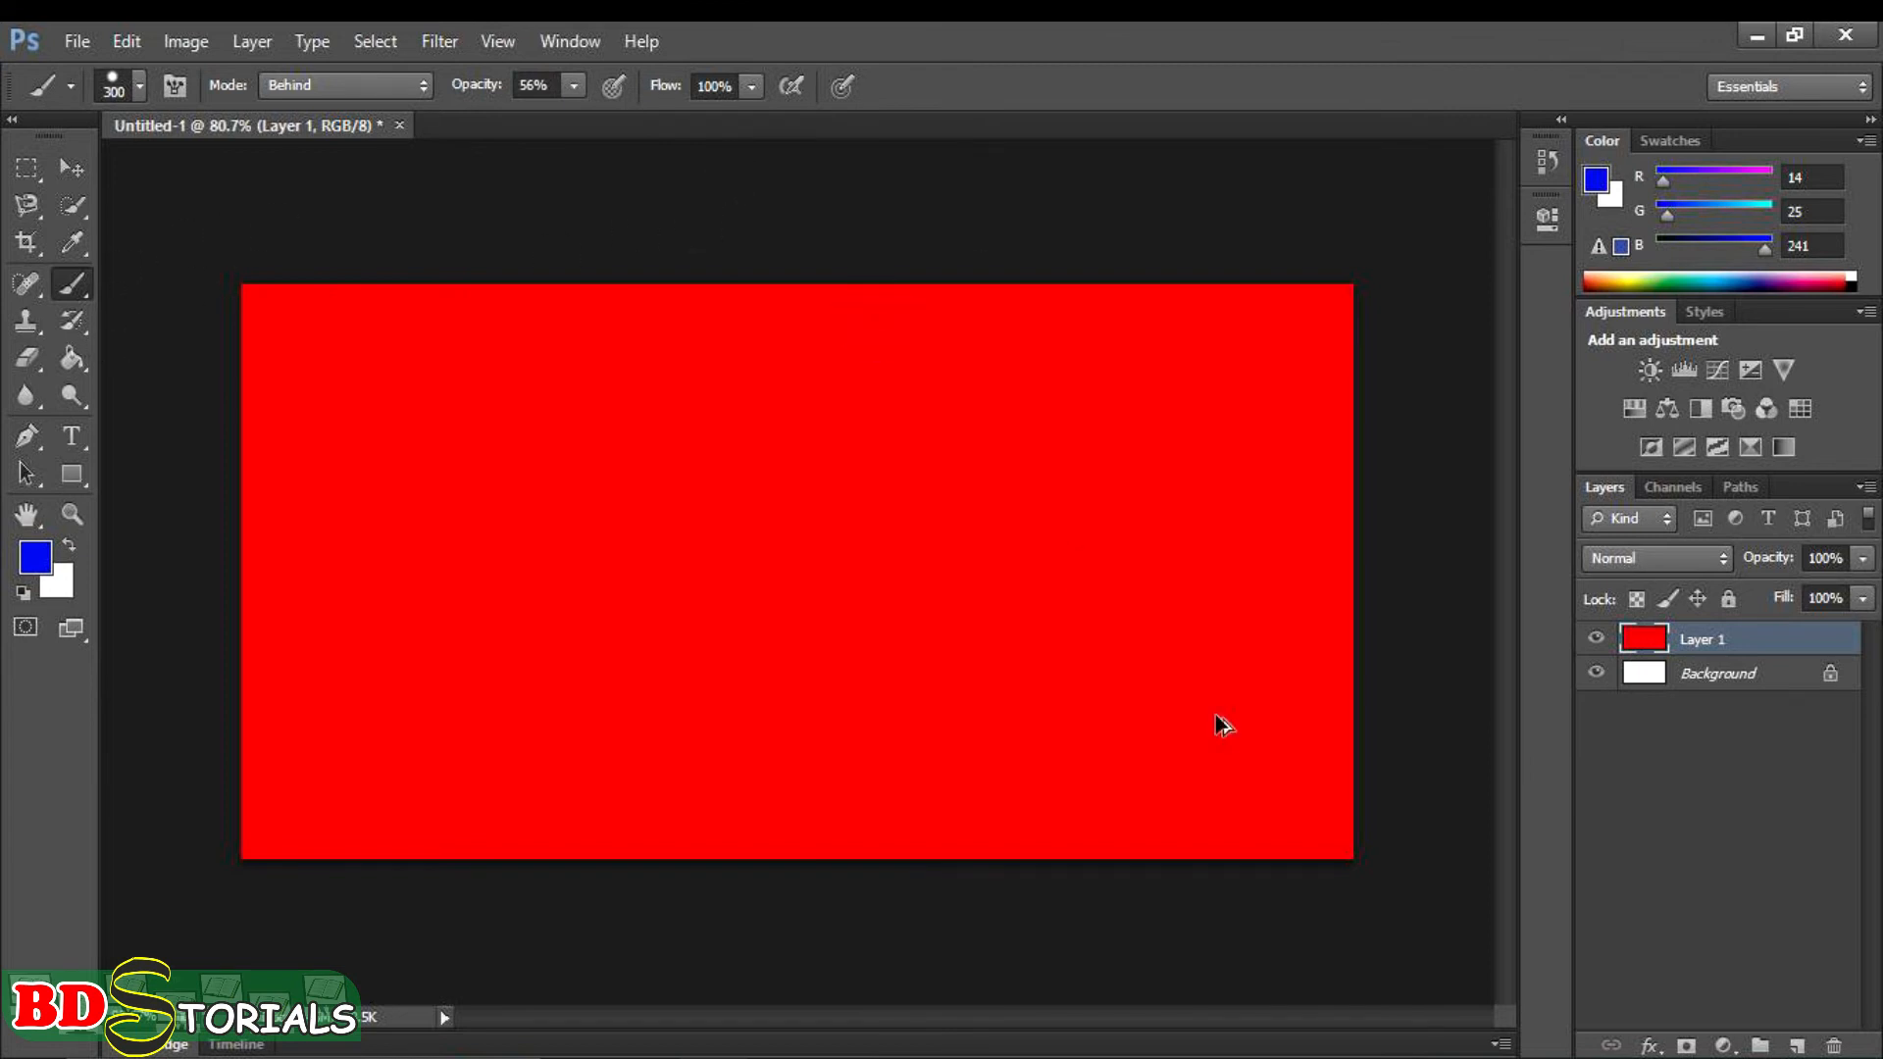
- Clear the red paint from Layer 1 and paint a large central blob in blue 0b15e7 at 56% opacity
{"action": "key", "text": "Delete"}
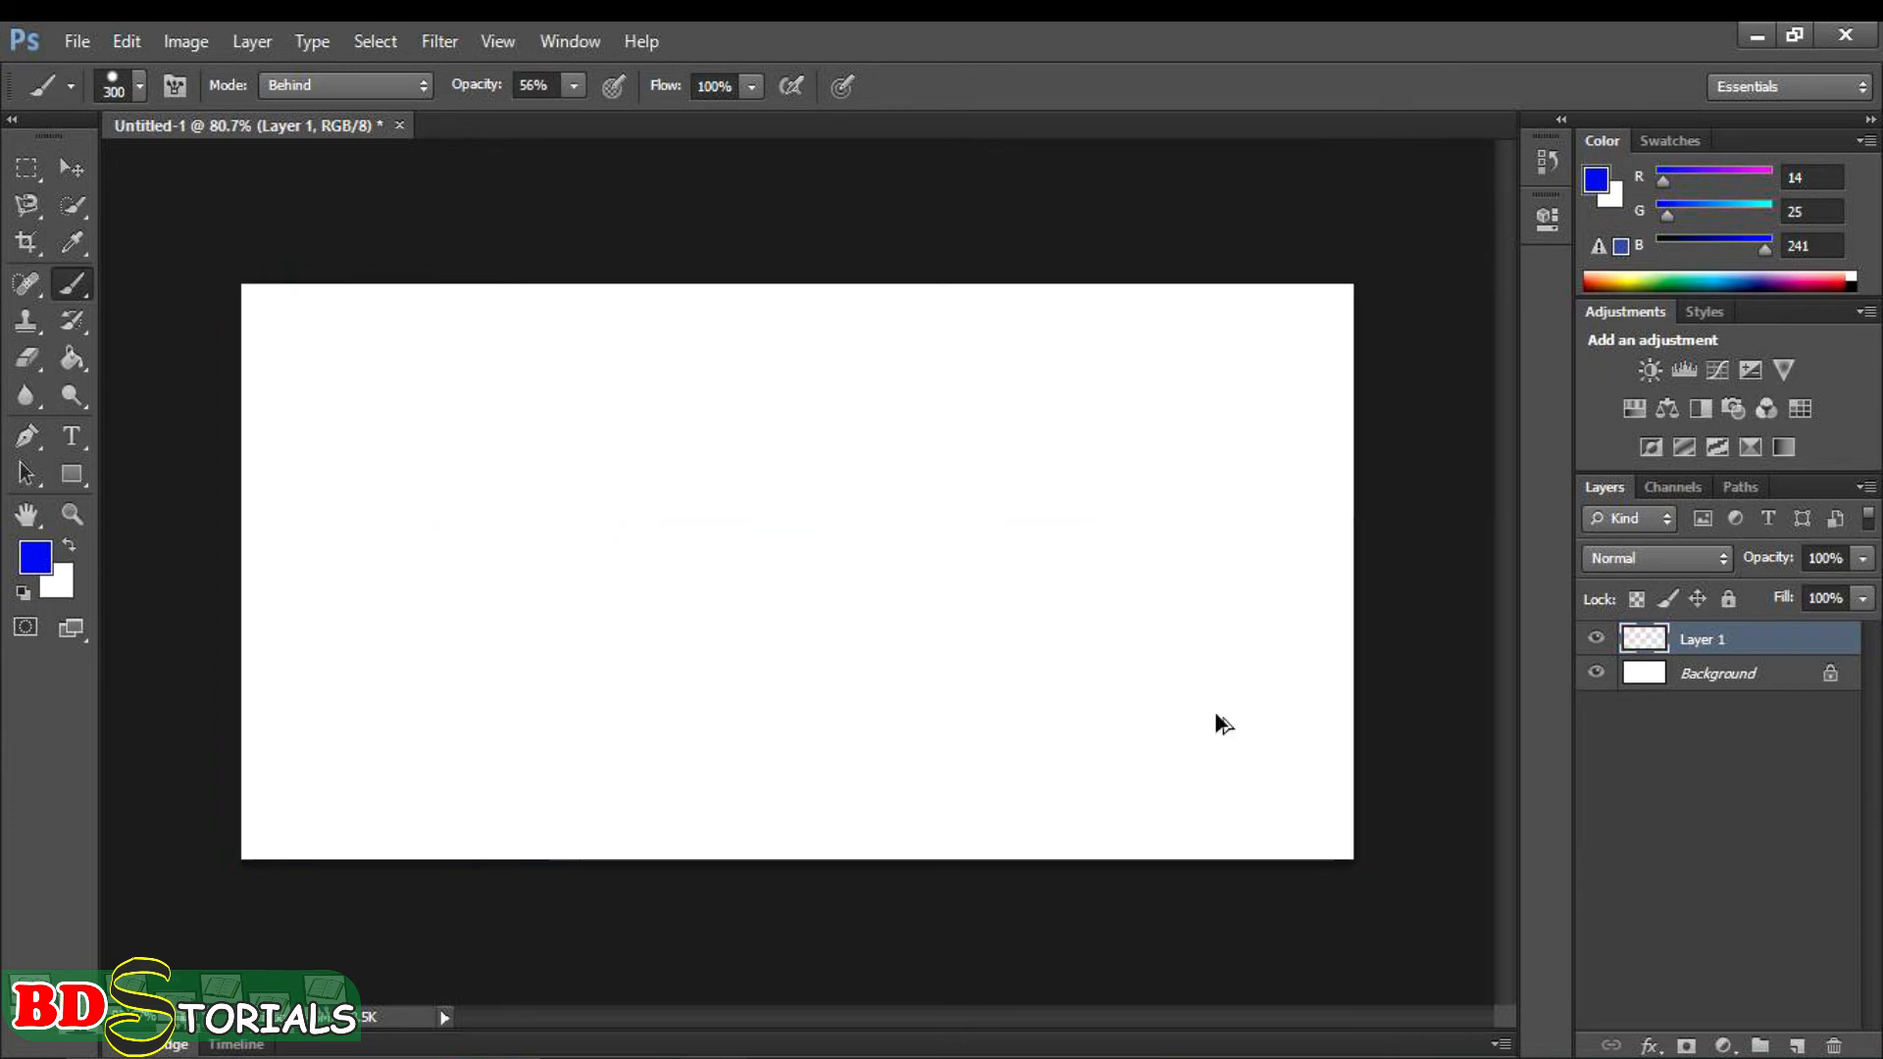
{"action": "left_click", "coordinate": [36, 557]}
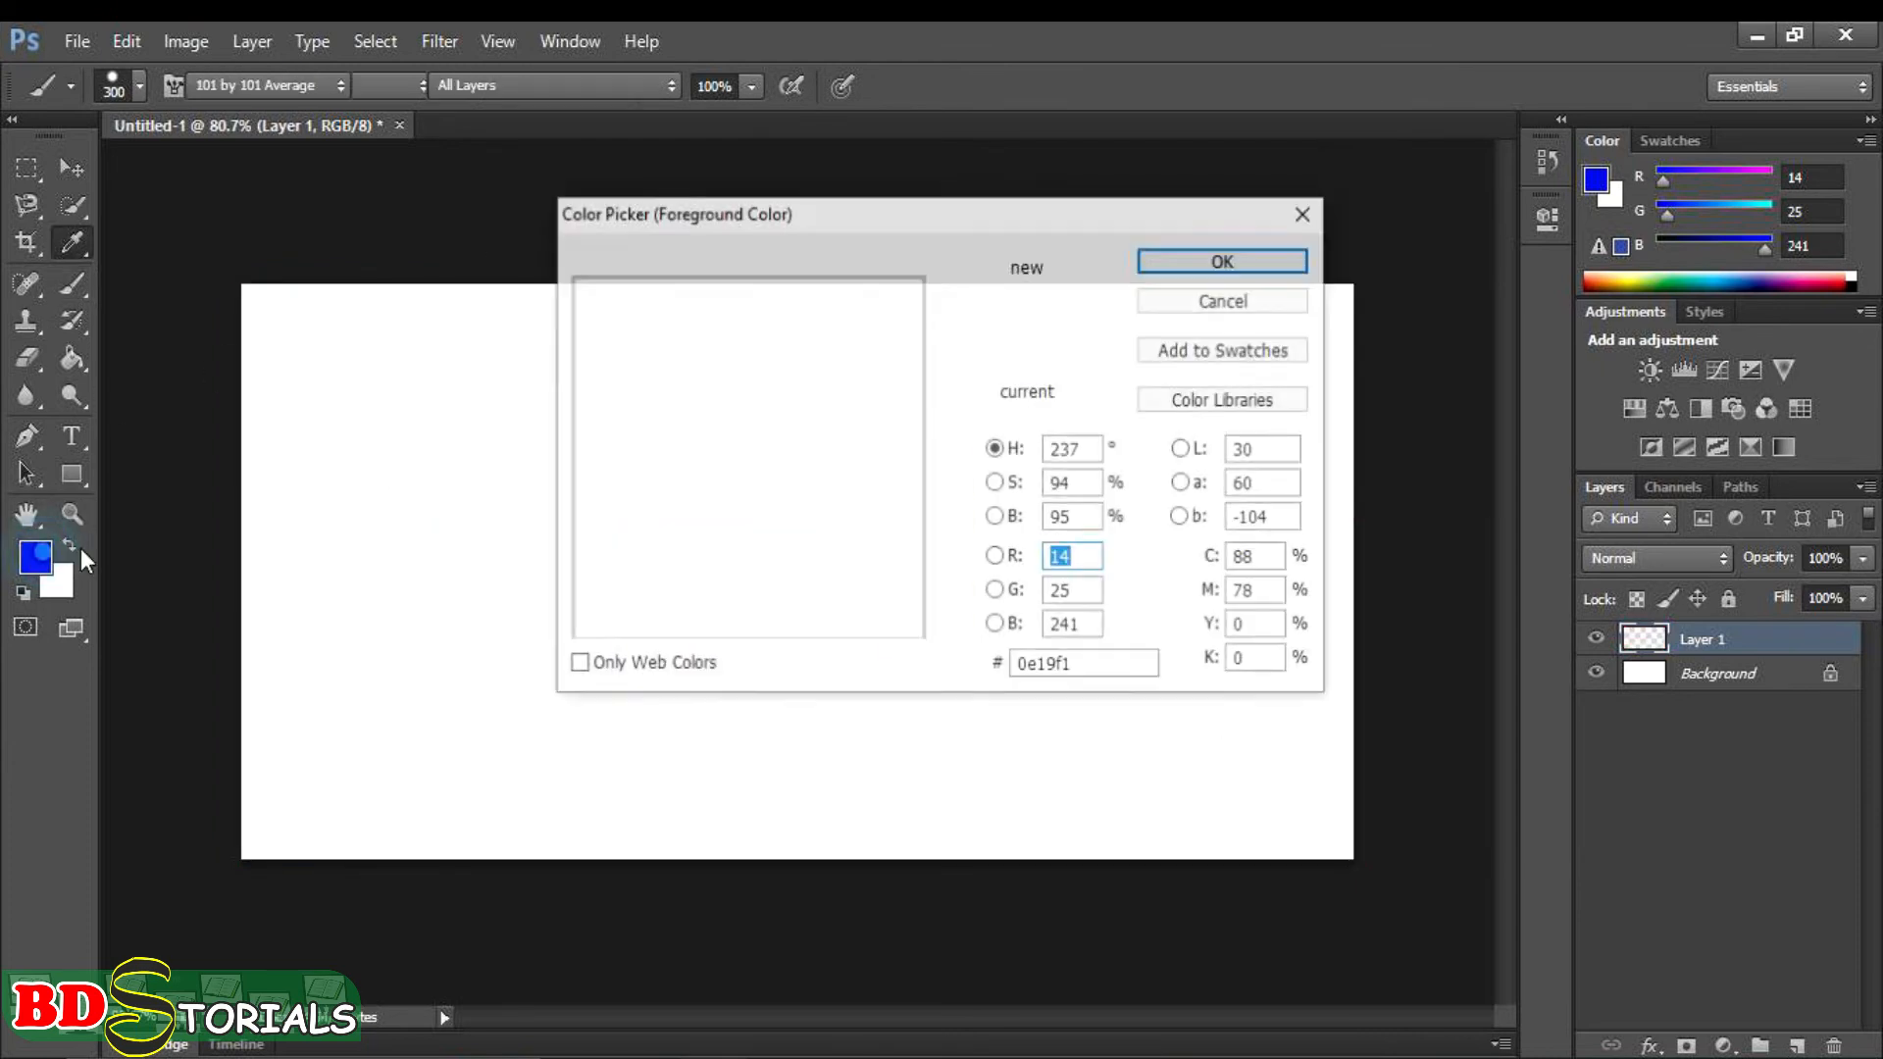
{"action": "left_click", "coordinate": [897, 306]}
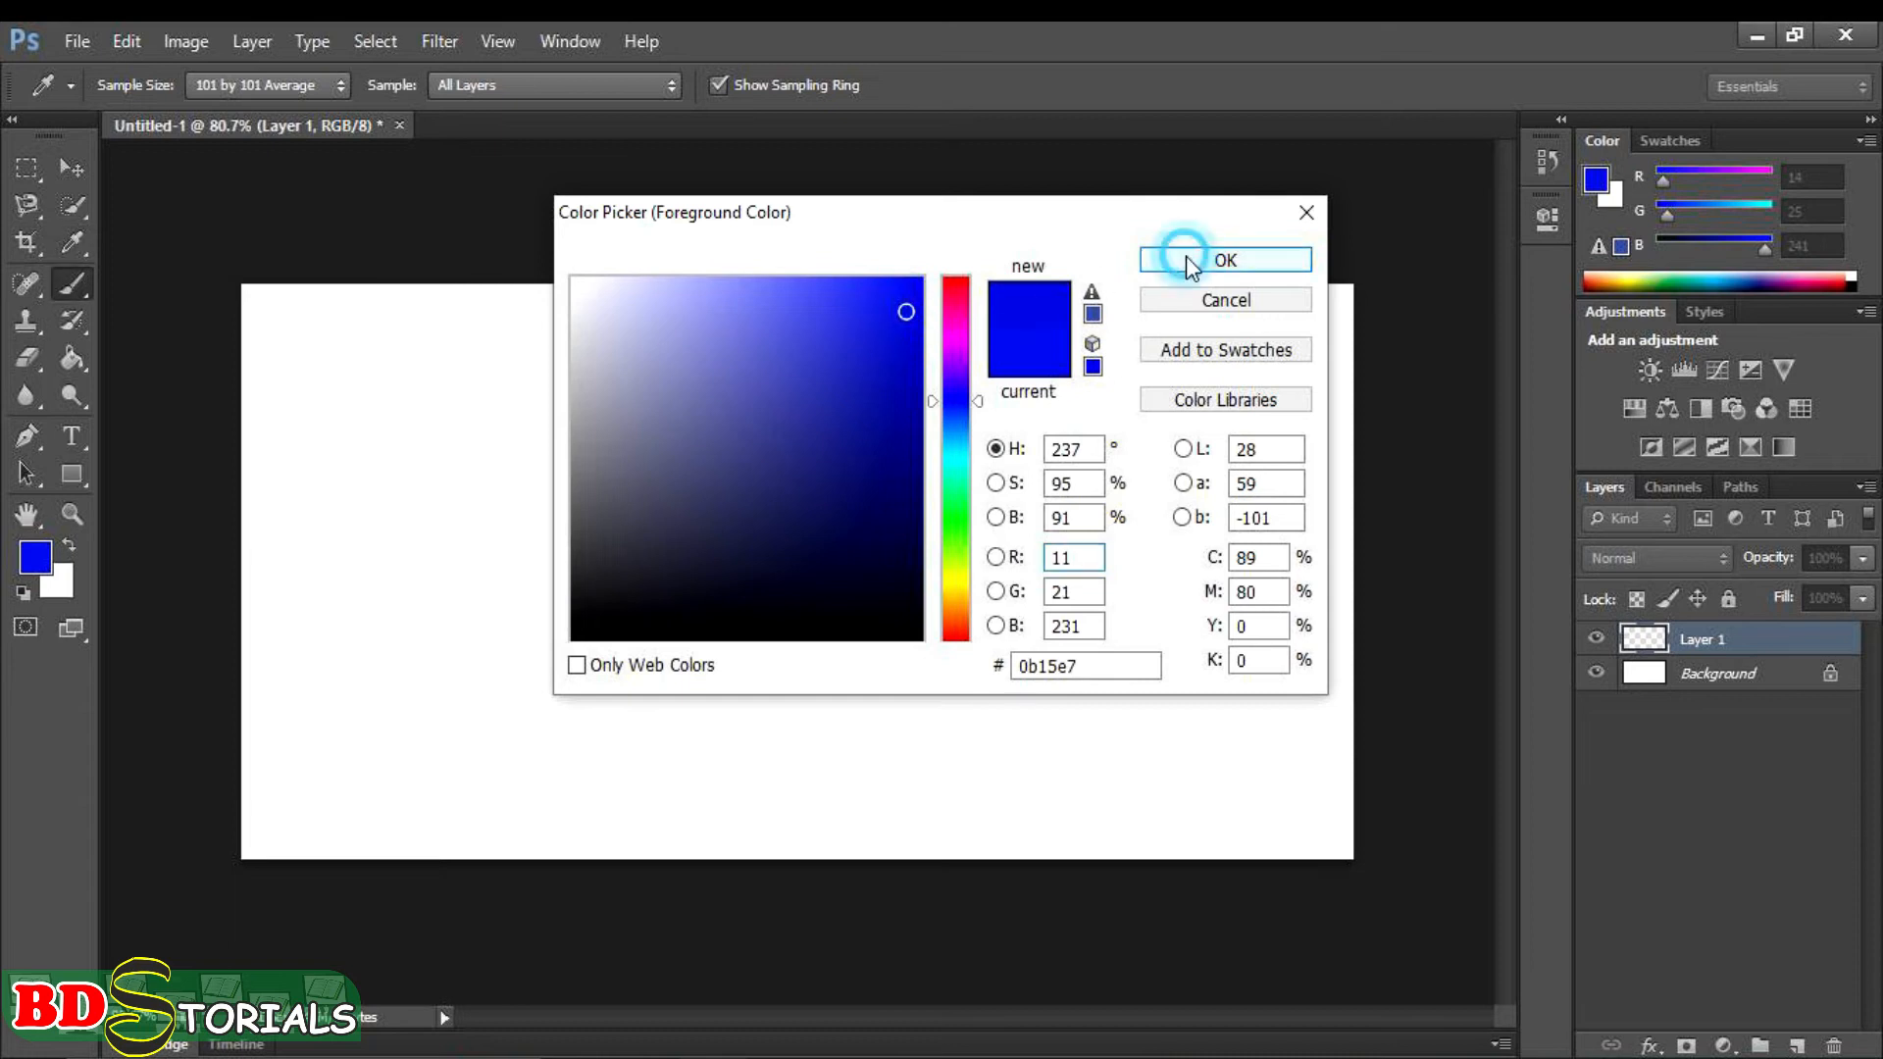
{"action": "left_click", "coordinate": [1189, 258]}
{"action": "mouse_move", "coordinate": [735, 394]}
{"action": "left_mouse_down"}
{"action": "mouse_move", "coordinate": [883, 491]}
{"action": "mouse_move", "coordinate": [824, 706]}
{"action": "mouse_move", "coordinate": [673, 444]}
{"action": "mouse_move", "coordinate": [1010, 461]}
{"action": "mouse_move", "coordinate": [663, 580]}
{"action": "left_mouse_up"}
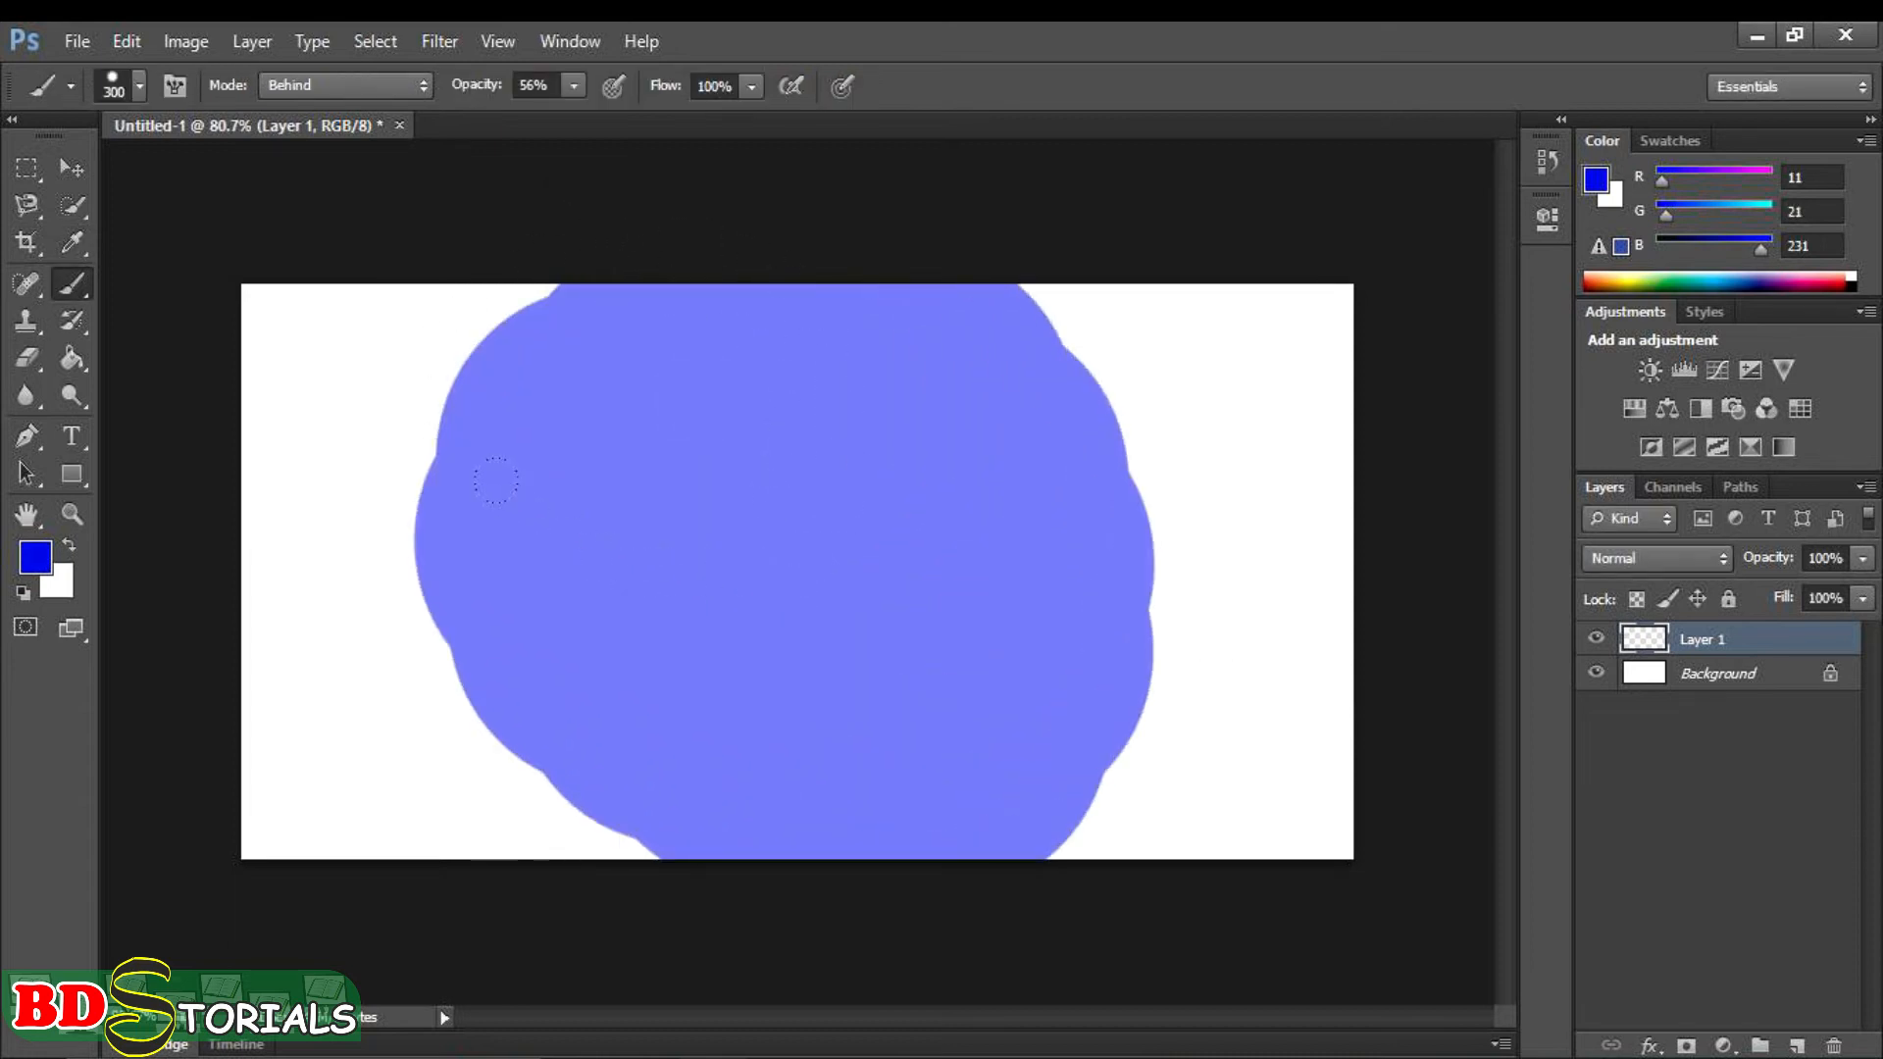
- Set the foreground colour to red e70b2a and dismiss the touchpad notification
{"action": "left_click", "coordinate": [35, 557]}
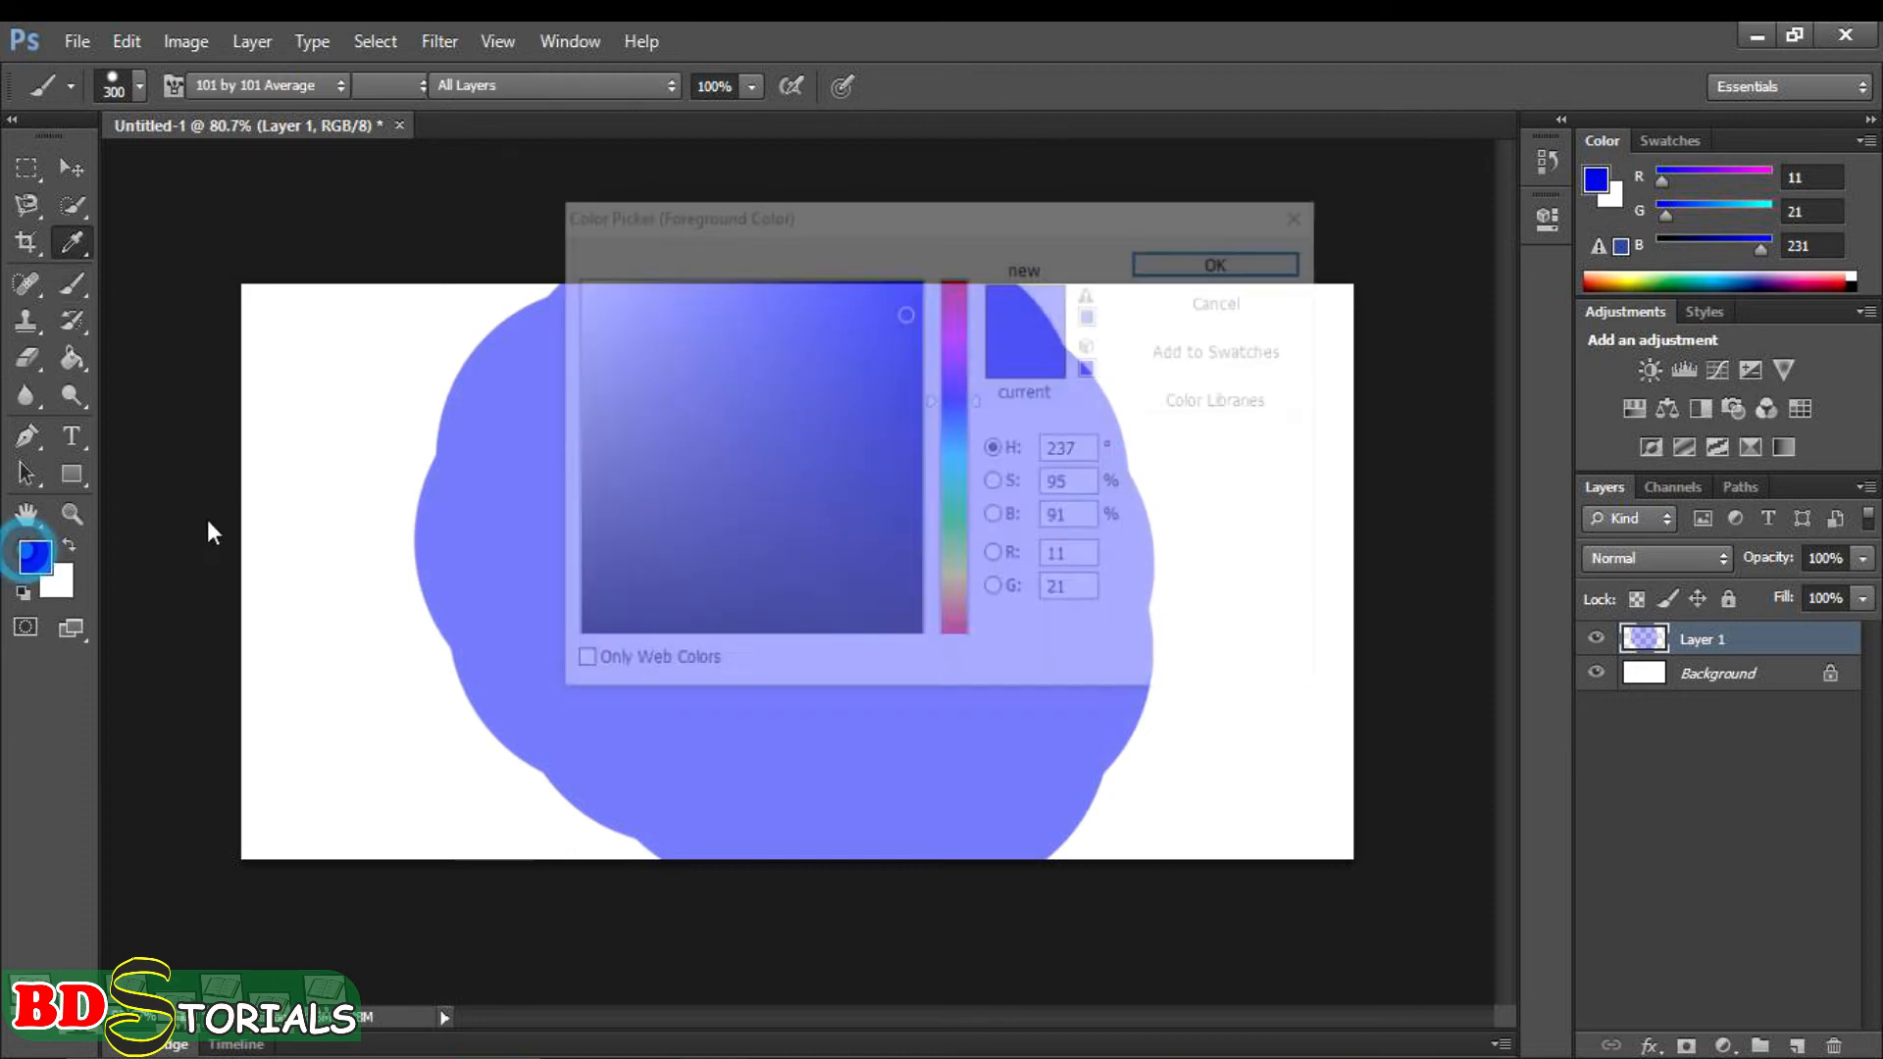
{"action": "left_click", "coordinate": [956, 285]}
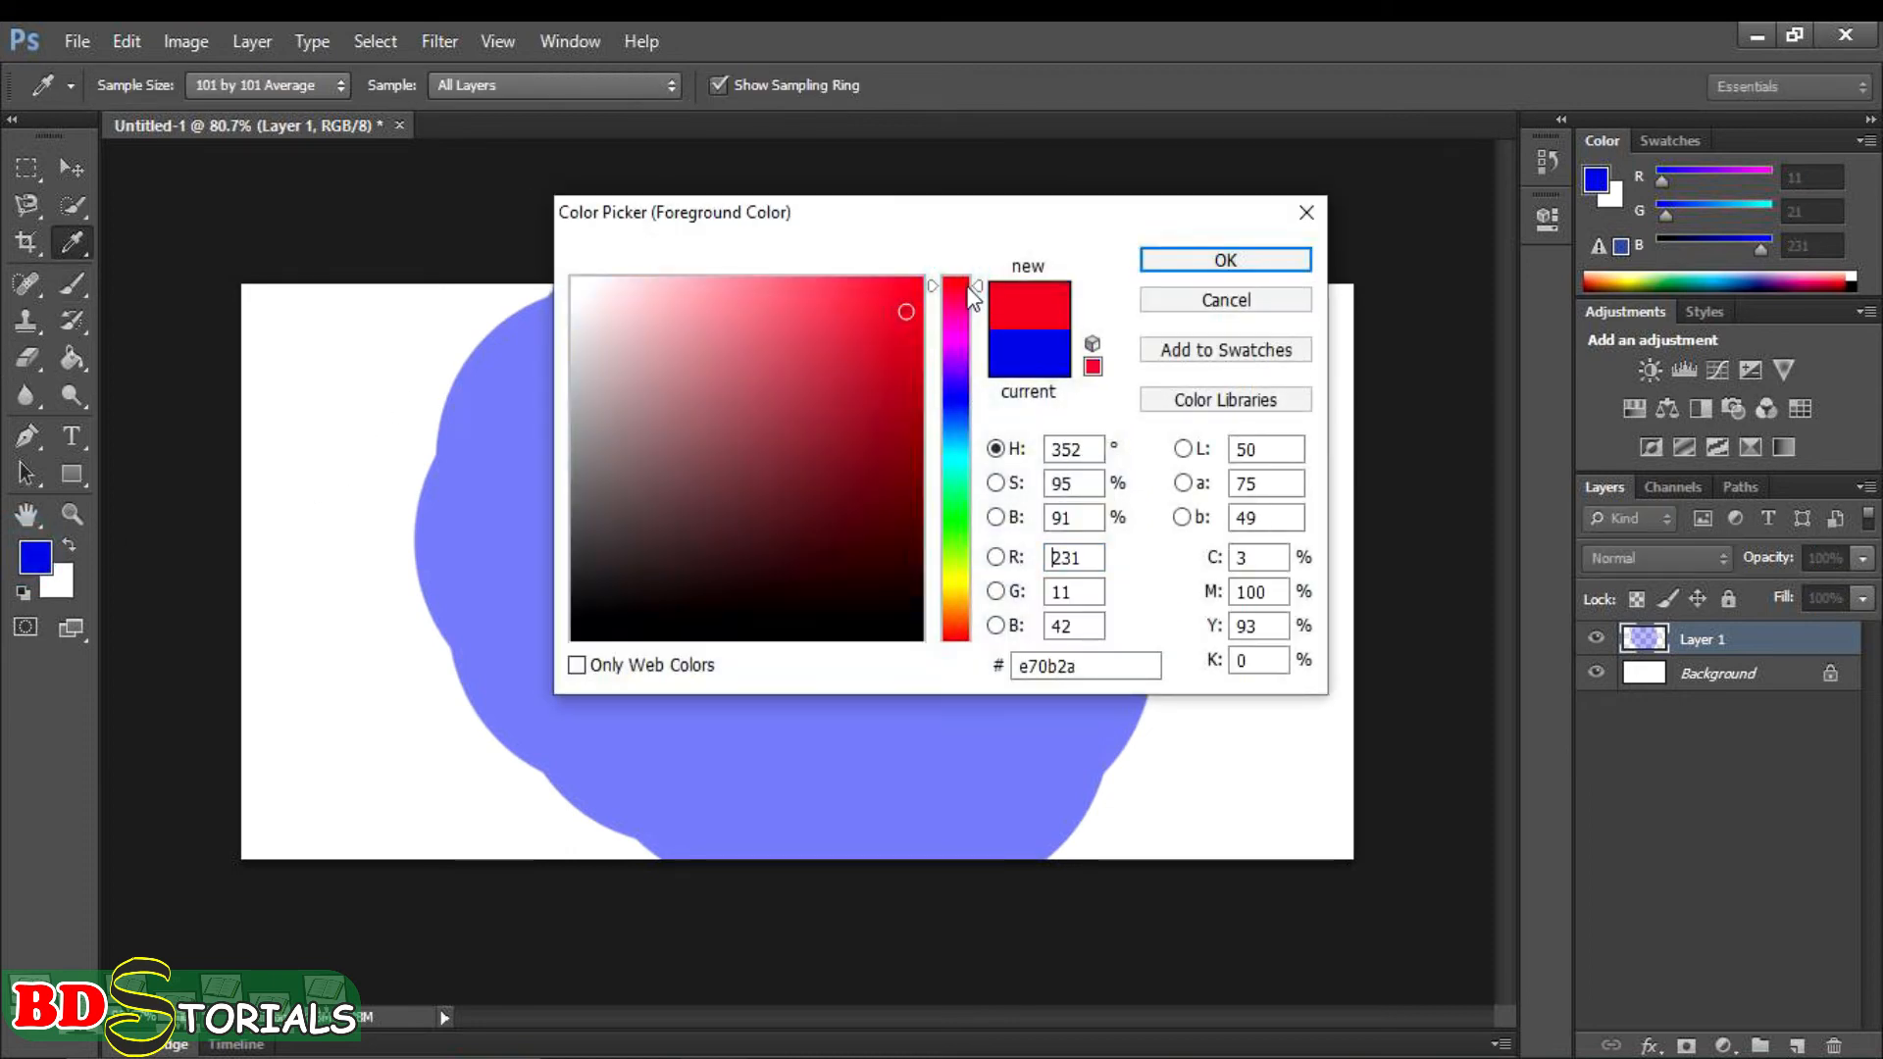
{"action": "left_click", "coordinate": [1167, 260]}
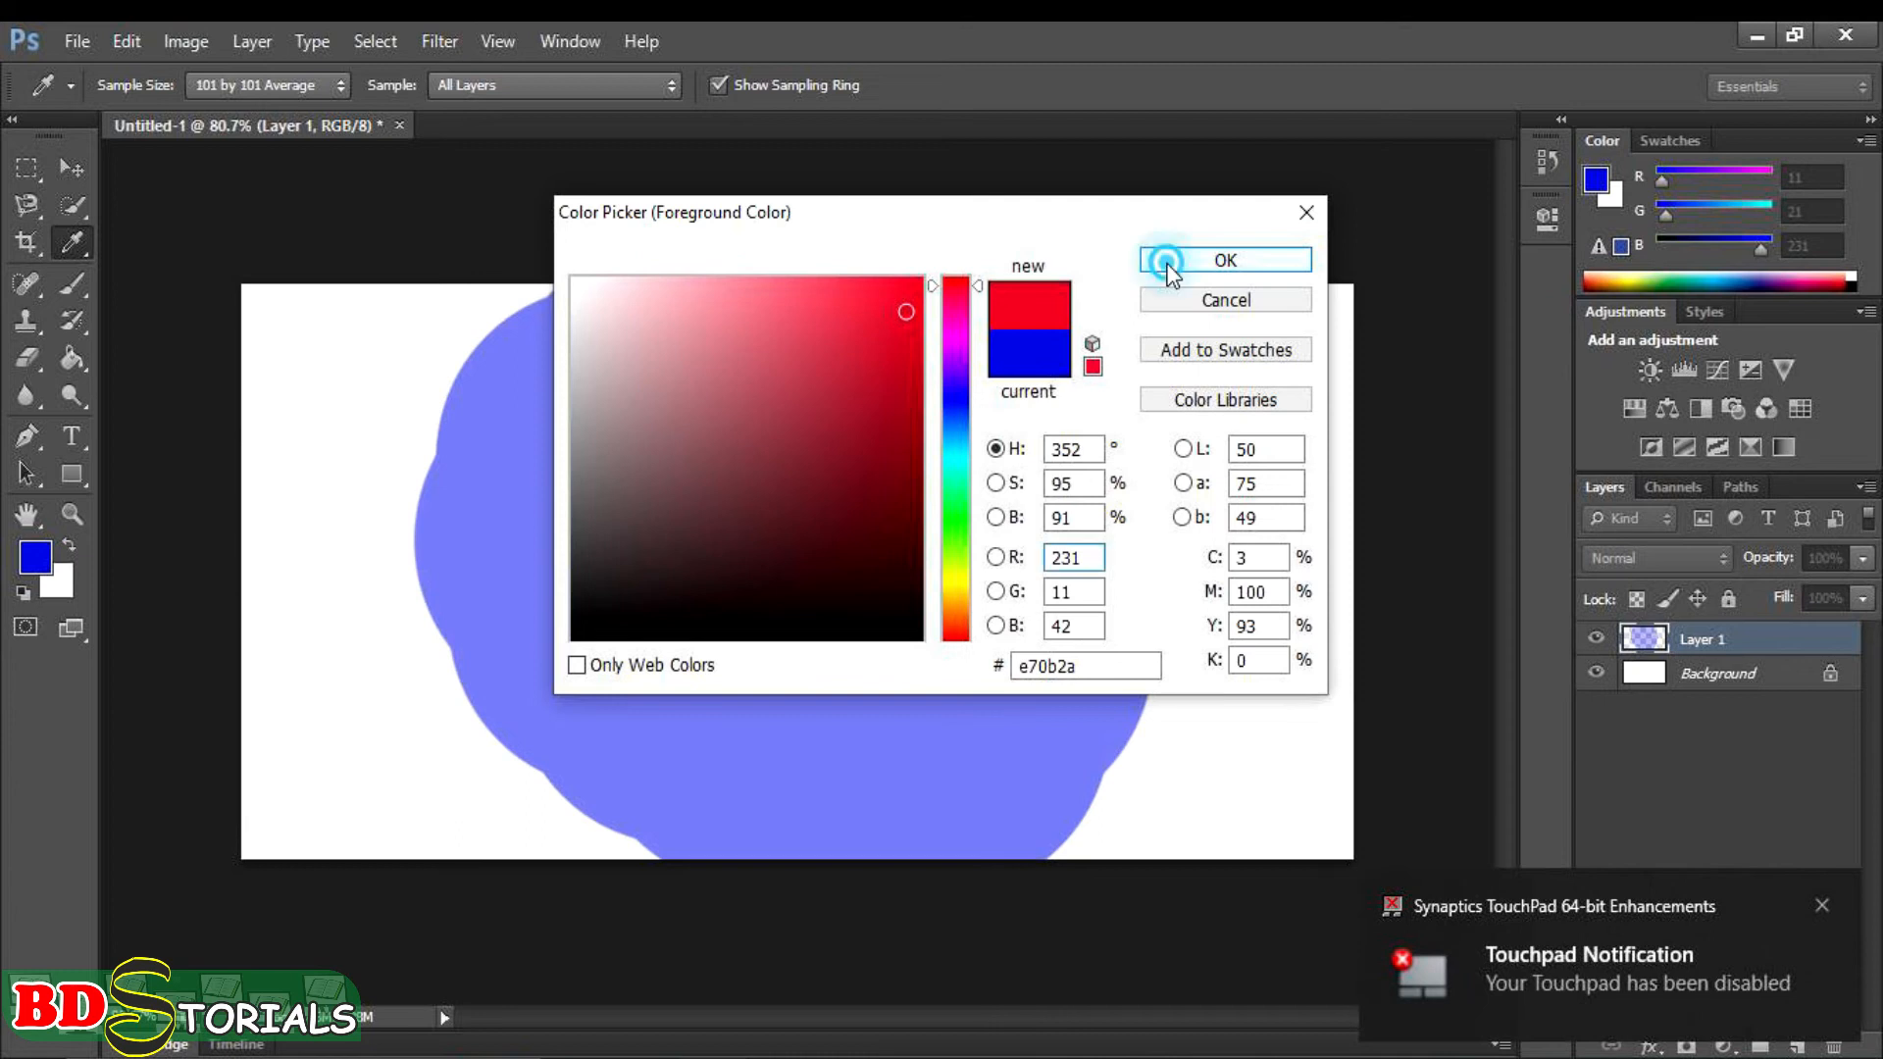
{"action": "left_click", "coordinate": [1824, 905]}
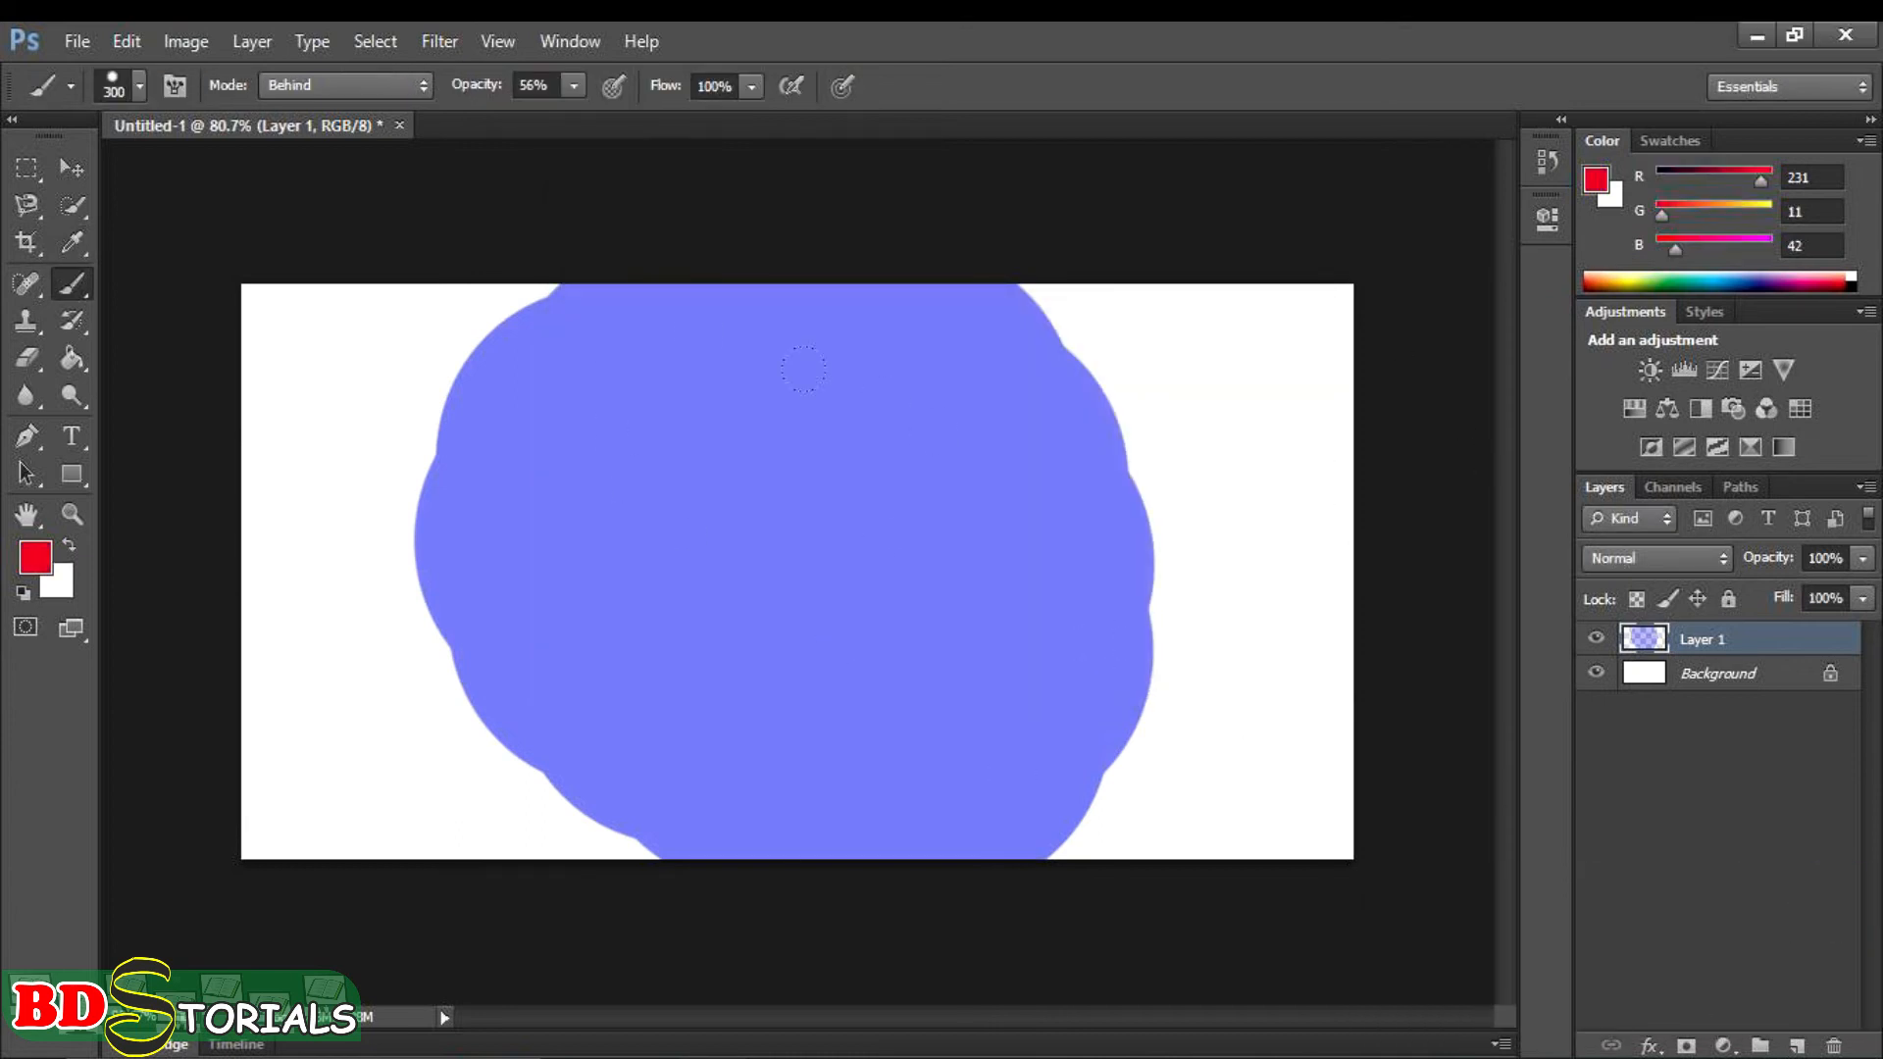
- Lower the brush opacity to 26%, dab red in the upper-left corner, and paint red over the whole canvas behind the blue blob
{"action": "left_click", "coordinate": [577, 88]}
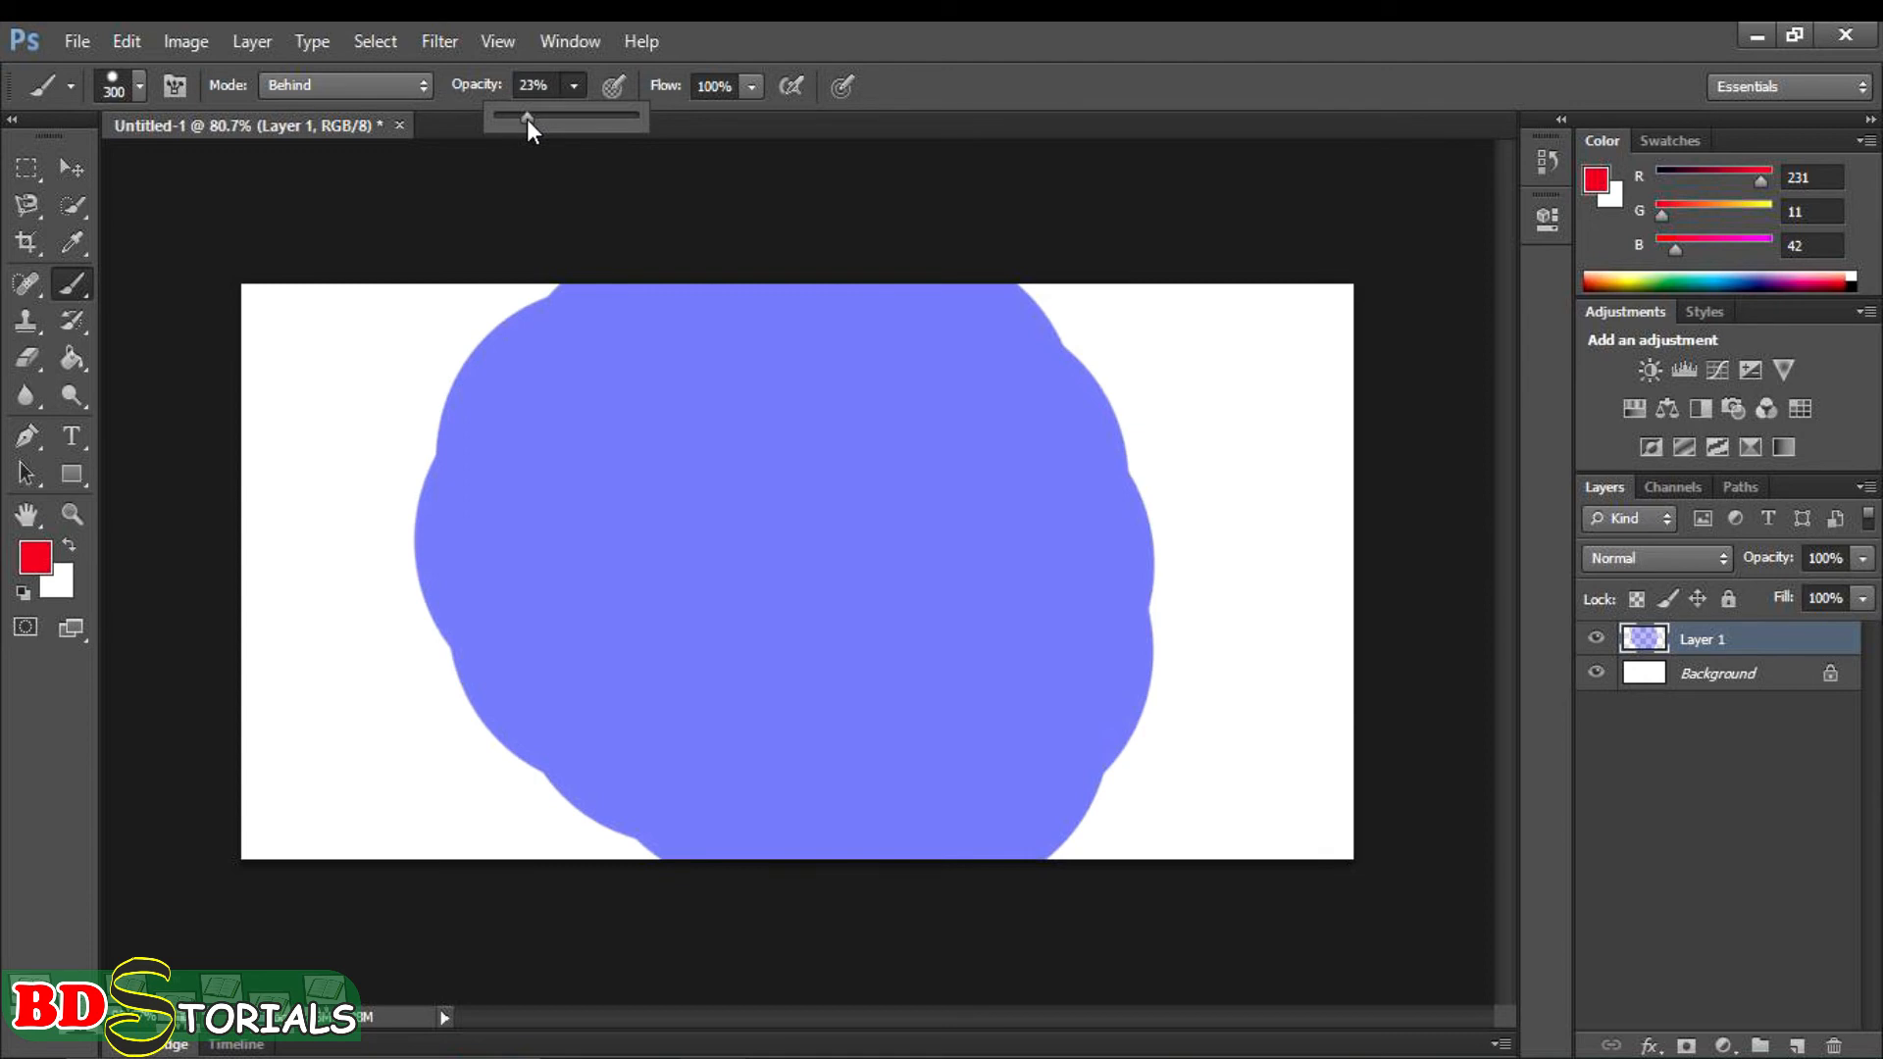
{"action": "left_click", "coordinate": [421, 210]}
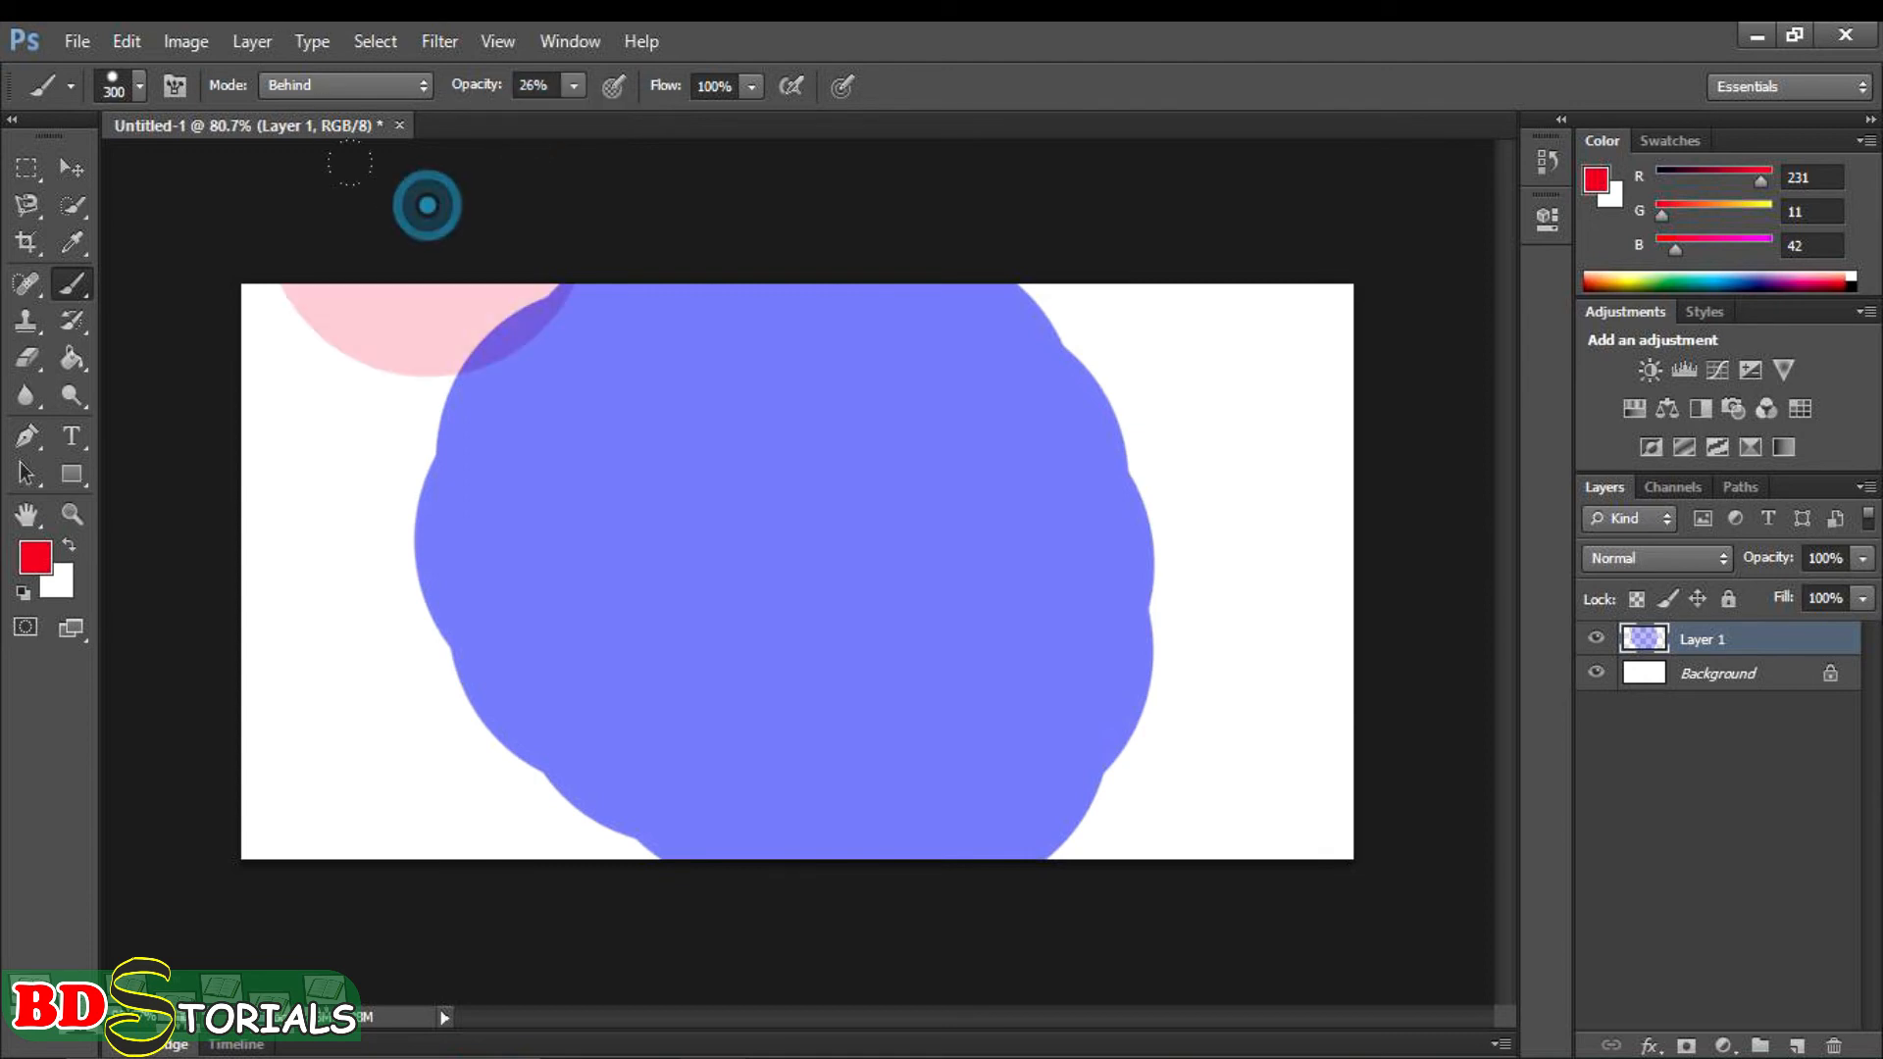
{"action": "mouse_move", "coordinate": [613, 340]}
{"action": "left_mouse_down"}
{"action": "mouse_move", "coordinate": [316, 433]}
{"action": "mouse_move", "coordinate": [142, 436]}
{"action": "mouse_move", "coordinate": [321, 574]}
{"action": "left_mouse_up"}
{"action": "mouse_move", "coordinate": [184, 470]}
{"action": "left_mouse_down"}
{"action": "mouse_move", "coordinate": [402, 775]}
{"action": "mouse_move", "coordinate": [1113, 755]}
{"action": "mouse_move", "coordinate": [1108, 251]}
{"action": "mouse_move", "coordinate": [883, 392]}
{"action": "mouse_move", "coordinate": [735, 411]}
{"action": "mouse_move", "coordinate": [1069, 559]}
{"action": "mouse_move", "coordinate": [138, 440]}
{"action": "left_mouse_up"}
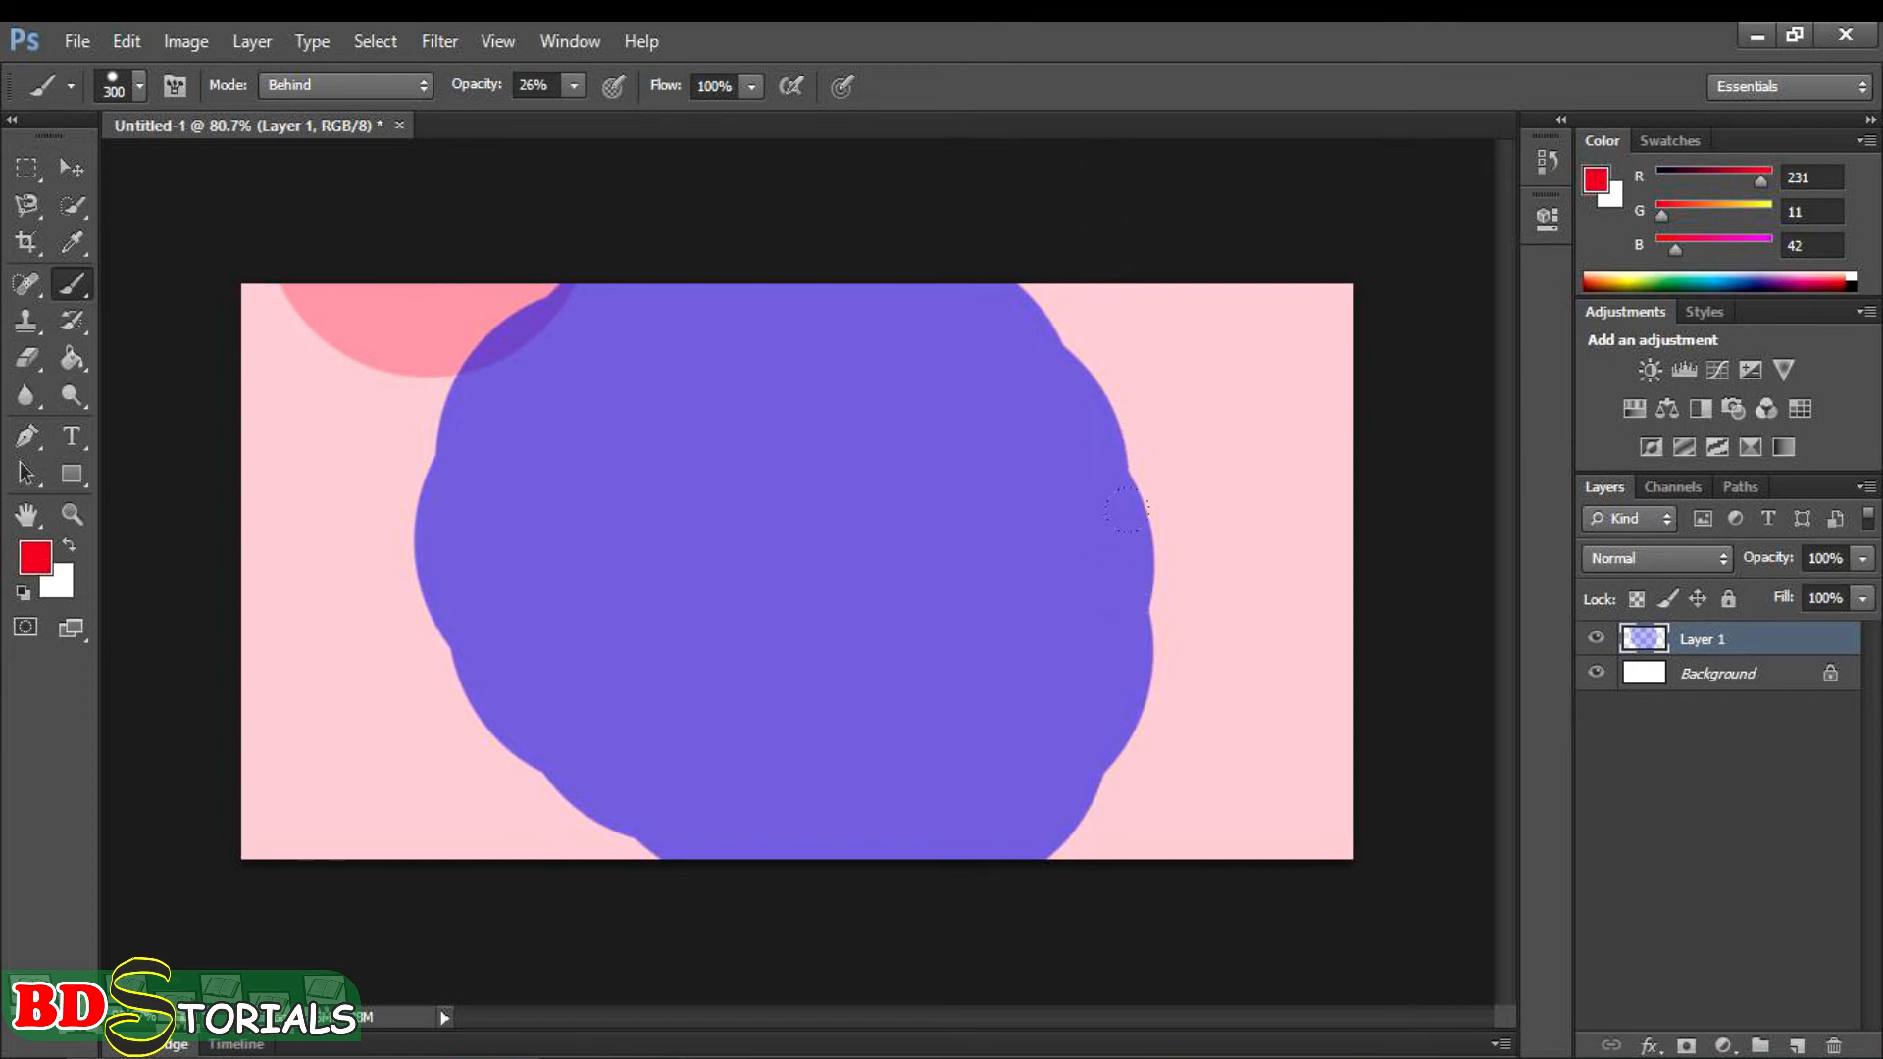
- Paint further 26% red coats behind the blue blob across the canvas, building up the right side most strongly
{"action": "mouse_move", "coordinate": [1187, 269]}
{"action": "left_mouse_down"}
{"action": "mouse_move", "coordinate": [981, 209]}
{"action": "mouse_move", "coordinate": [278, 238]}
{"action": "mouse_move", "coordinate": [213, 250]}
{"action": "mouse_move", "coordinate": [161, 313]}
{"action": "mouse_move", "coordinate": [173, 613]}
{"action": "mouse_move", "coordinate": [855, 654]}
{"action": "mouse_move", "coordinate": [1098, 633]}
{"action": "mouse_move", "coordinate": [1136, 584]}
{"action": "mouse_move", "coordinate": [1155, 488]}
{"action": "mouse_move", "coordinate": [1137, 303]}
{"action": "mouse_move", "coordinate": [798, 285]}
{"action": "mouse_move", "coordinate": [463, 348]}
{"action": "mouse_move", "coordinate": [289, 435]}
{"action": "mouse_move", "coordinate": [871, 443]}
{"action": "left_mouse_up"}
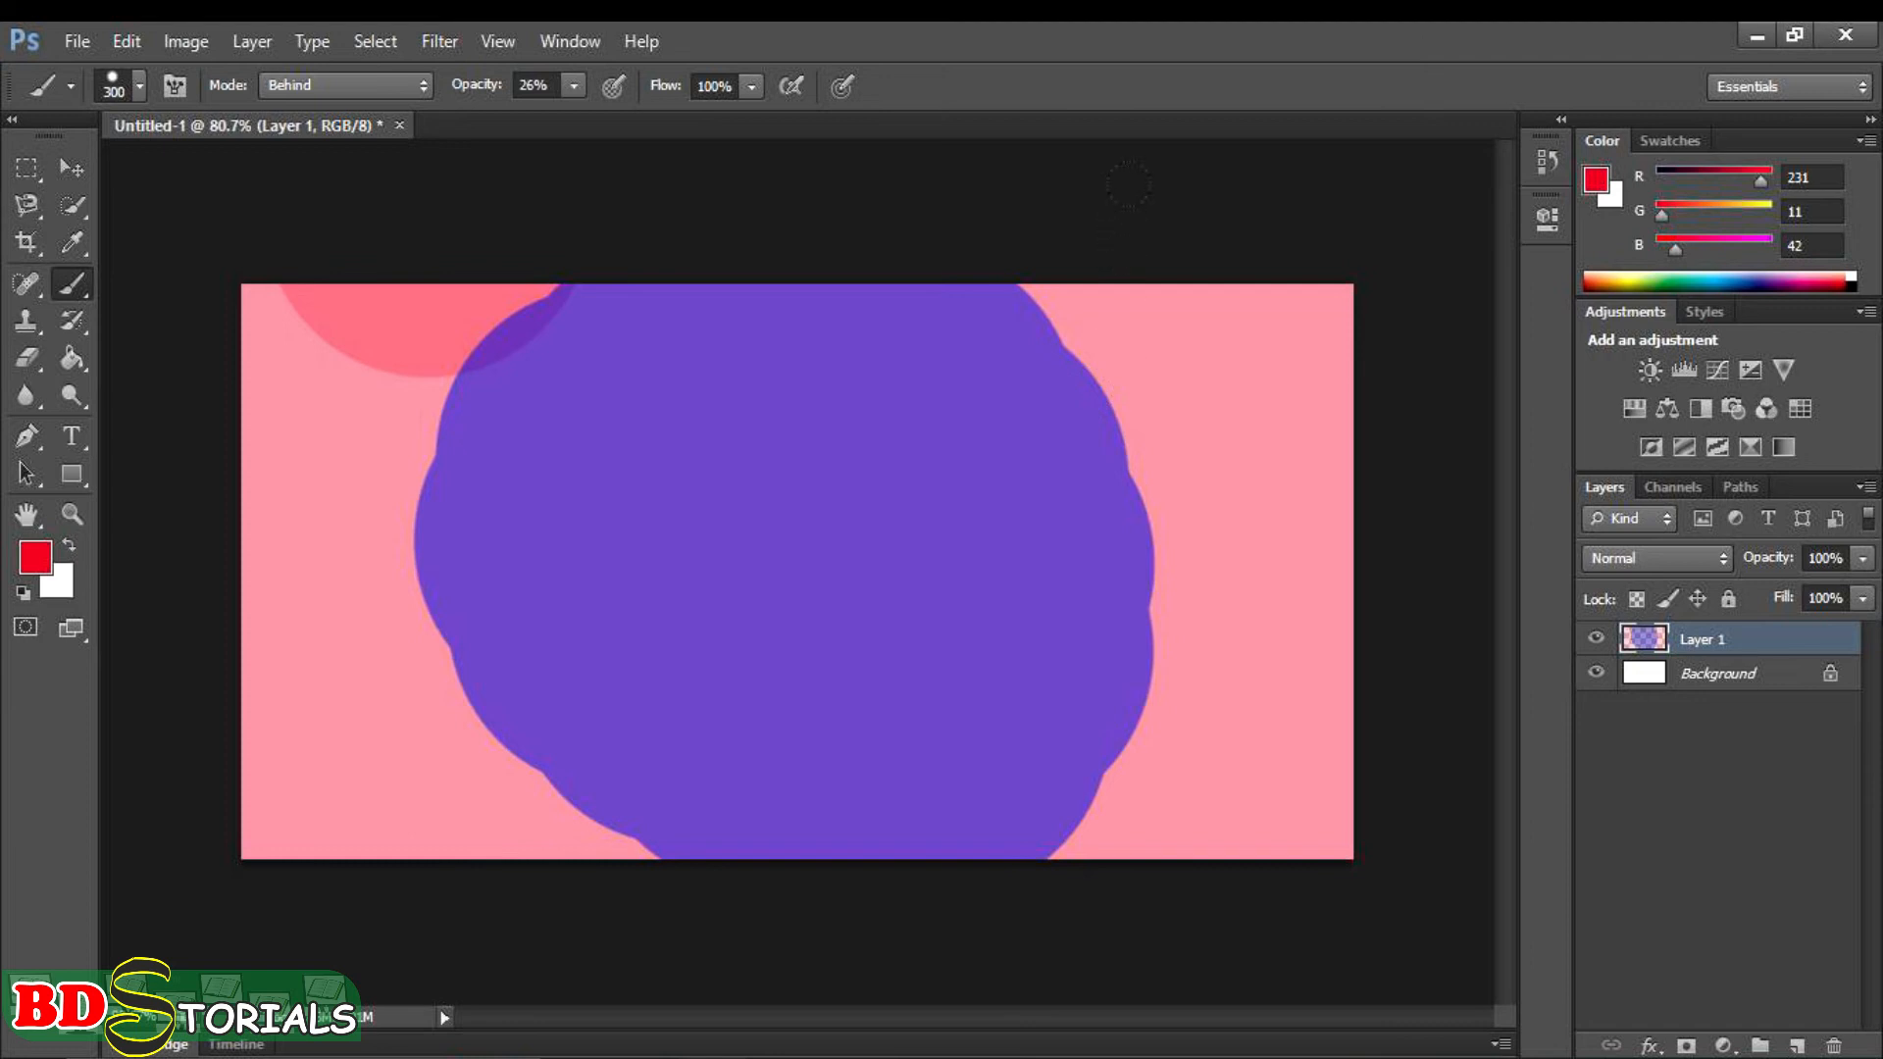
{"action": "mouse_move", "coordinate": [1129, 184]}
{"action": "left_mouse_down"}
{"action": "mouse_move", "coordinate": [1274, 333]}
{"action": "mouse_move", "coordinate": [1124, 263]}
{"action": "mouse_move", "coordinate": [1089, 667]}
{"action": "mouse_move", "coordinate": [590, 605]}
{"action": "mouse_move", "coordinate": [155, 583]}
{"action": "mouse_move", "coordinate": [138, 311]}
{"action": "mouse_move", "coordinate": [211, 242]}
{"action": "mouse_move", "coordinate": [503, 188]}
{"action": "mouse_move", "coordinate": [1019, 193]}
{"action": "mouse_move", "coordinate": [1080, 234]}
{"action": "mouse_move", "coordinate": [1030, 317]}
{"action": "mouse_move", "coordinate": [709, 370]}
{"action": "mouse_move", "coordinate": [289, 402]}
{"action": "left_mouse_up"}
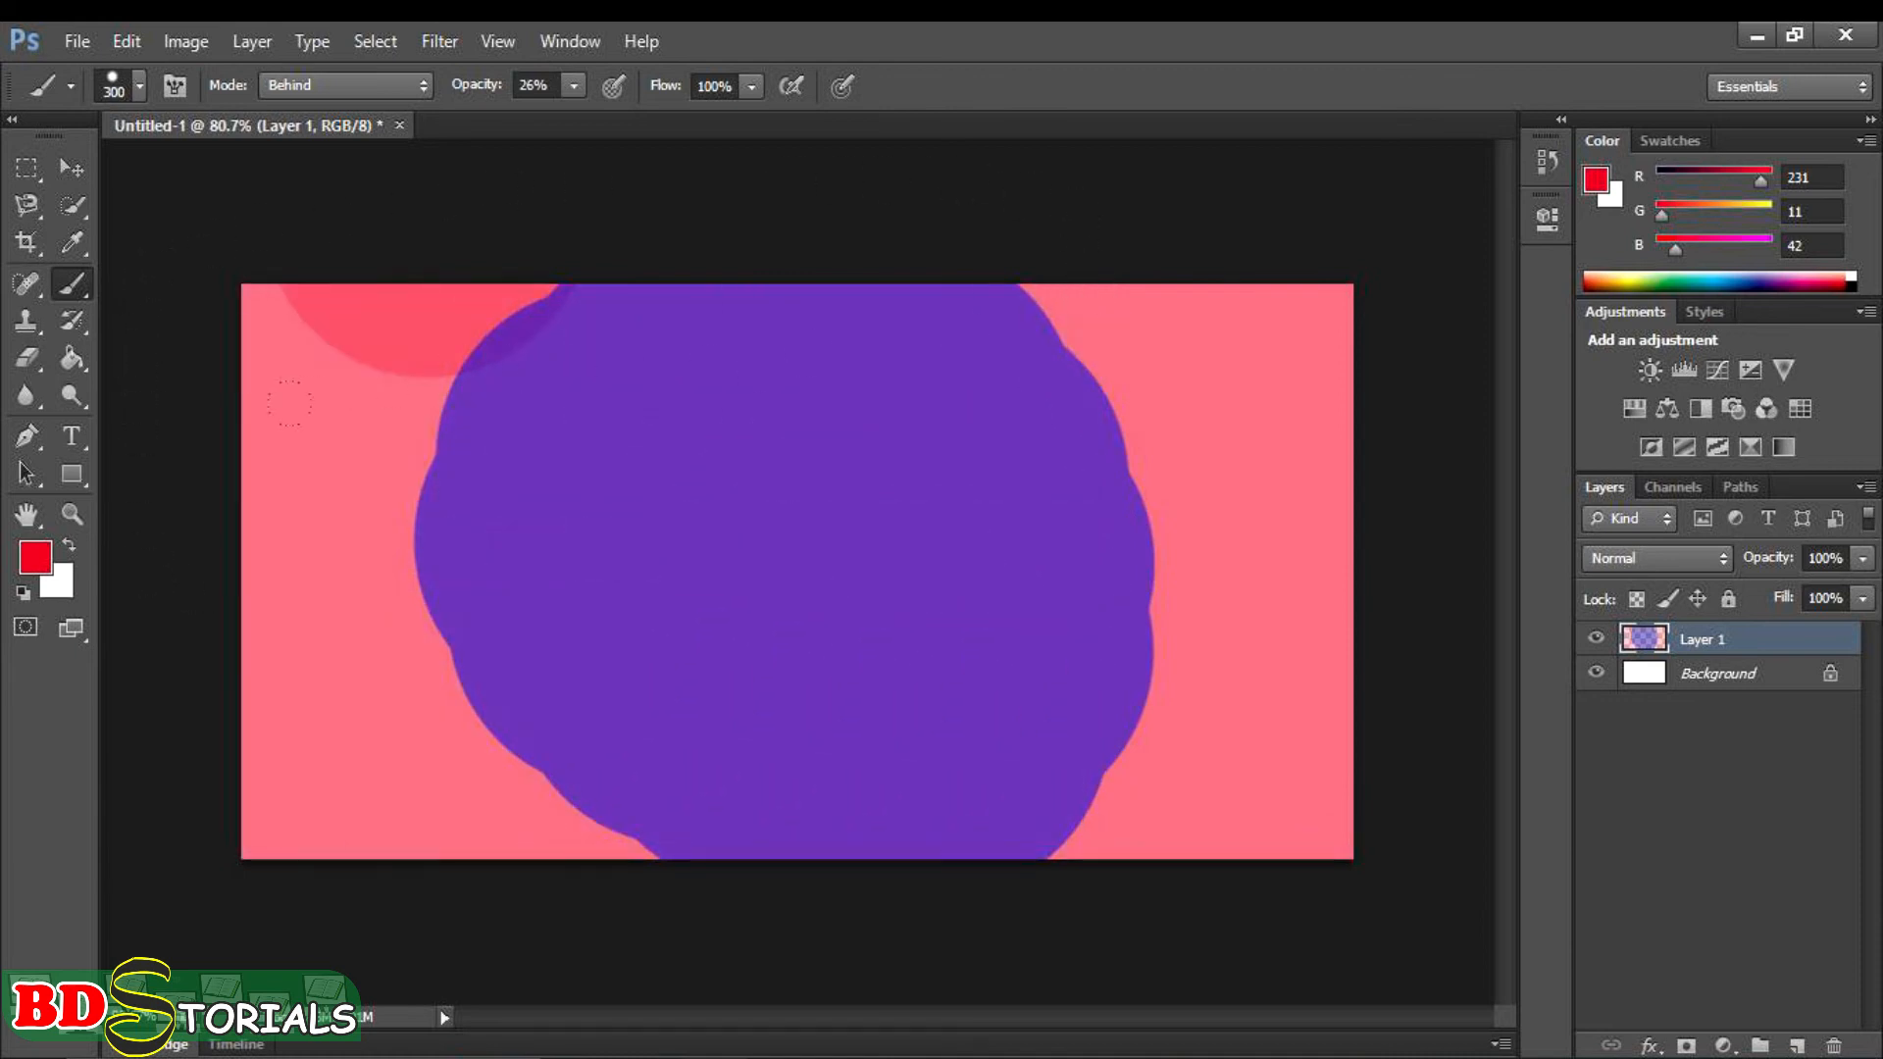
{"action": "mouse_move", "coordinate": [1117, 645]}
{"action": "left_mouse_down"}
{"action": "mouse_move", "coordinate": [1163, 409]}
{"action": "mouse_move", "coordinate": [1147, 203]}
{"action": "mouse_move", "coordinate": [1070, 211]}
{"action": "mouse_move", "coordinate": [1141, 438]}
{"action": "mouse_move", "coordinate": [1128, 659]}
{"action": "left_mouse_up"}
{"action": "mouse_move", "coordinate": [1272, 807]}
{"action": "left_mouse_down"}
{"action": "mouse_move", "coordinate": [1240, 481]}
{"action": "mouse_move", "coordinate": [1221, 589]}
{"action": "mouse_move", "coordinate": [1155, 309]}
{"action": "mouse_move", "coordinate": [1193, 767]}
{"action": "mouse_move", "coordinate": [1178, 343]}
{"action": "mouse_move", "coordinate": [1262, 751]}
{"action": "mouse_move", "coordinate": [1218, 760]}
{"action": "mouse_move", "coordinate": [1174, 356]}
{"action": "mouse_move", "coordinate": [1299, 804]}
{"action": "left_mouse_up"}
{"action": "left_click", "coordinate": [1147, 324]}
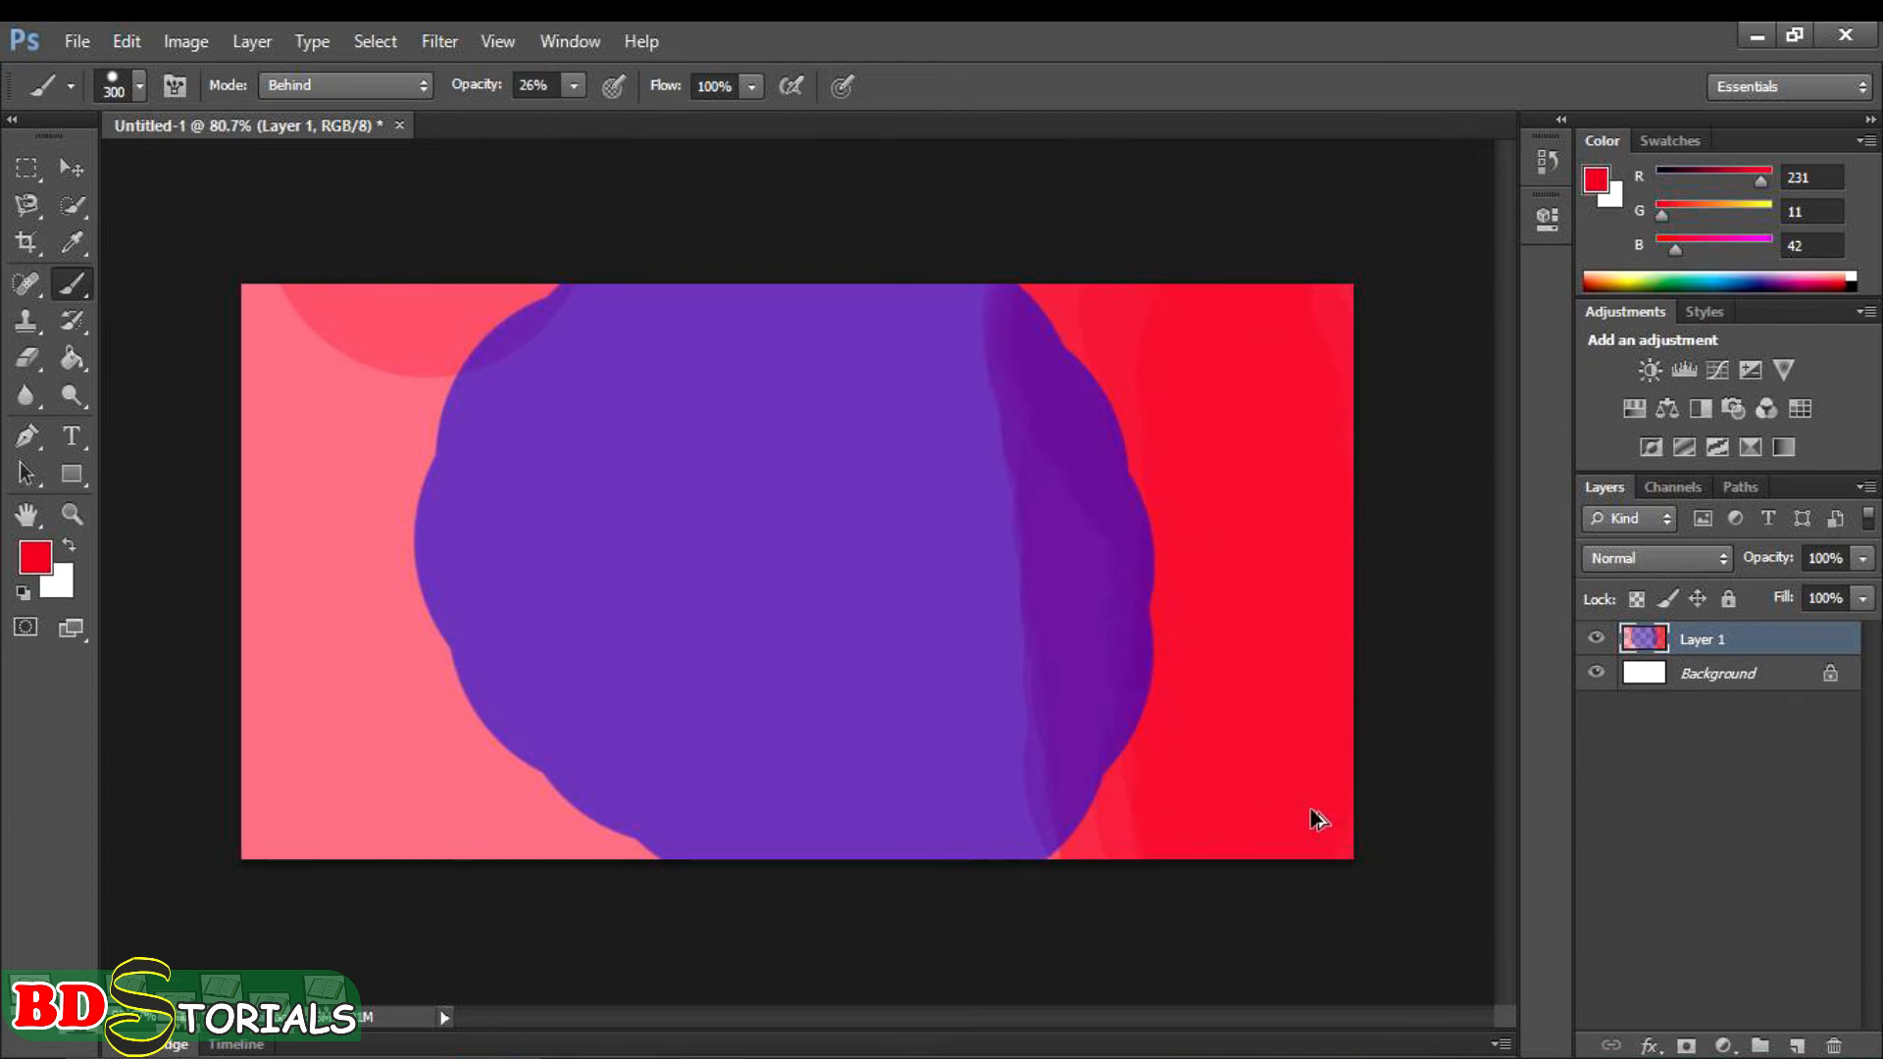
- Undo the red strokes and remove all remaining paint from Layer 1
{"action": "key", "text": "ctrl+alt+z"}
{"action": "key", "text": "ctrl+alt+z"}
{"action": "key", "text": "ctrl+alt+z"}
{"action": "key", "text": "ctrl+alt+z"}
{"action": "key", "text": "ctrl+alt+z"}
{"action": "key", "text": "ctrl+alt+z"}
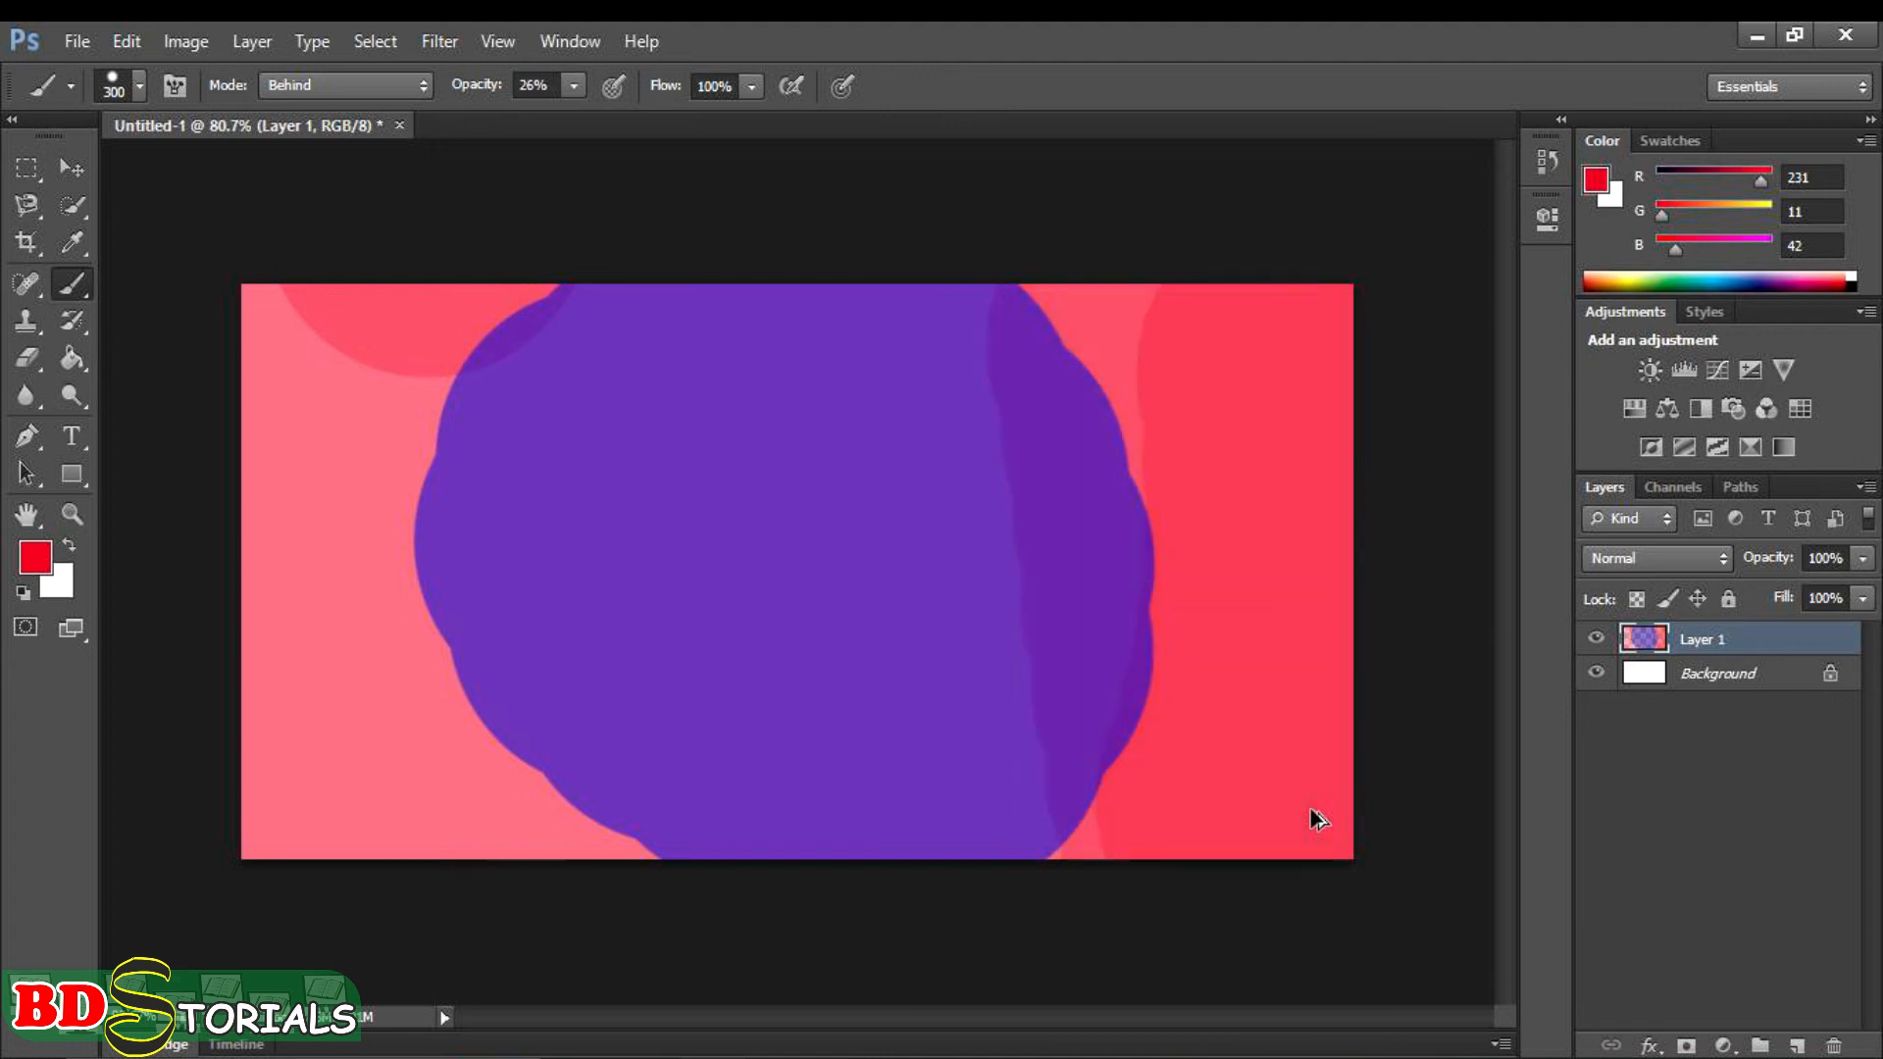
{"action": "key", "text": "ctrl+alt+z"}
{"action": "key", "text": "ctrl+alt+z"}
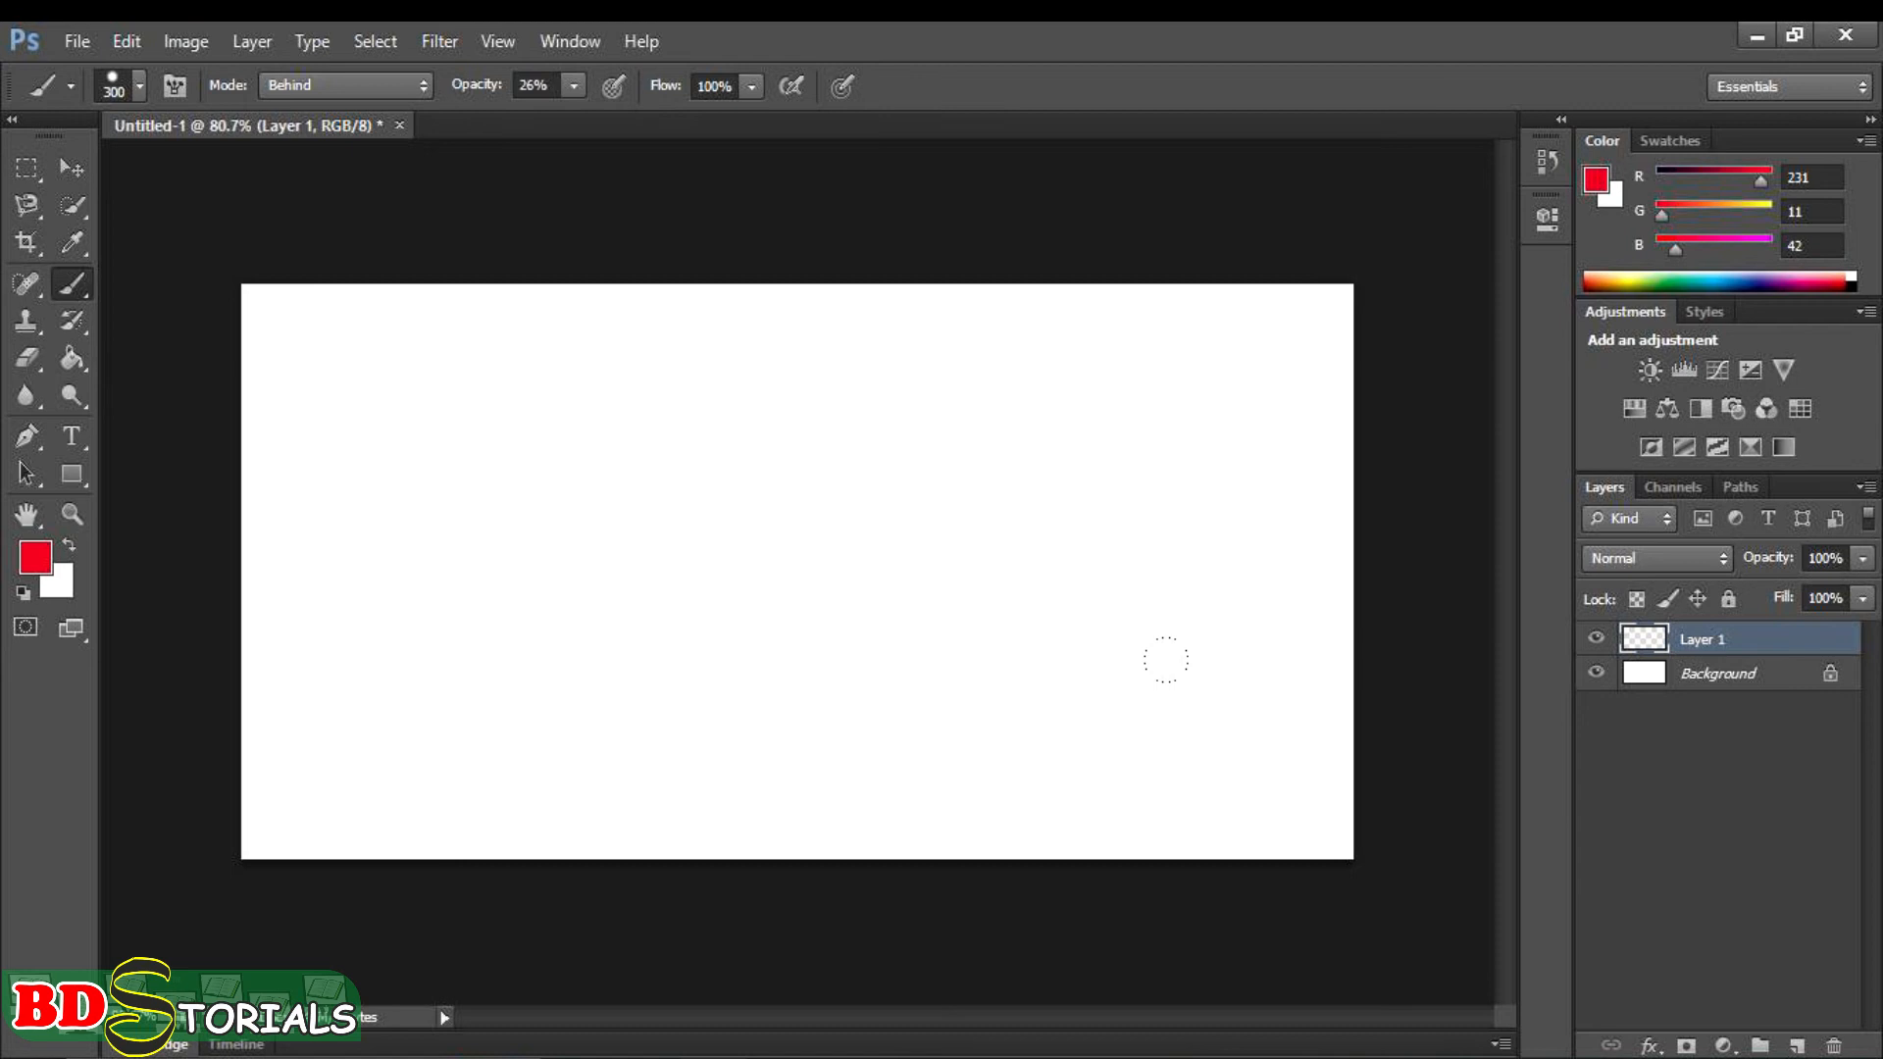
- Set the brush opacity to 100% and undo the stray red dab made at the canvas's upper edge
{"action": "left_click", "coordinate": [577, 86]}
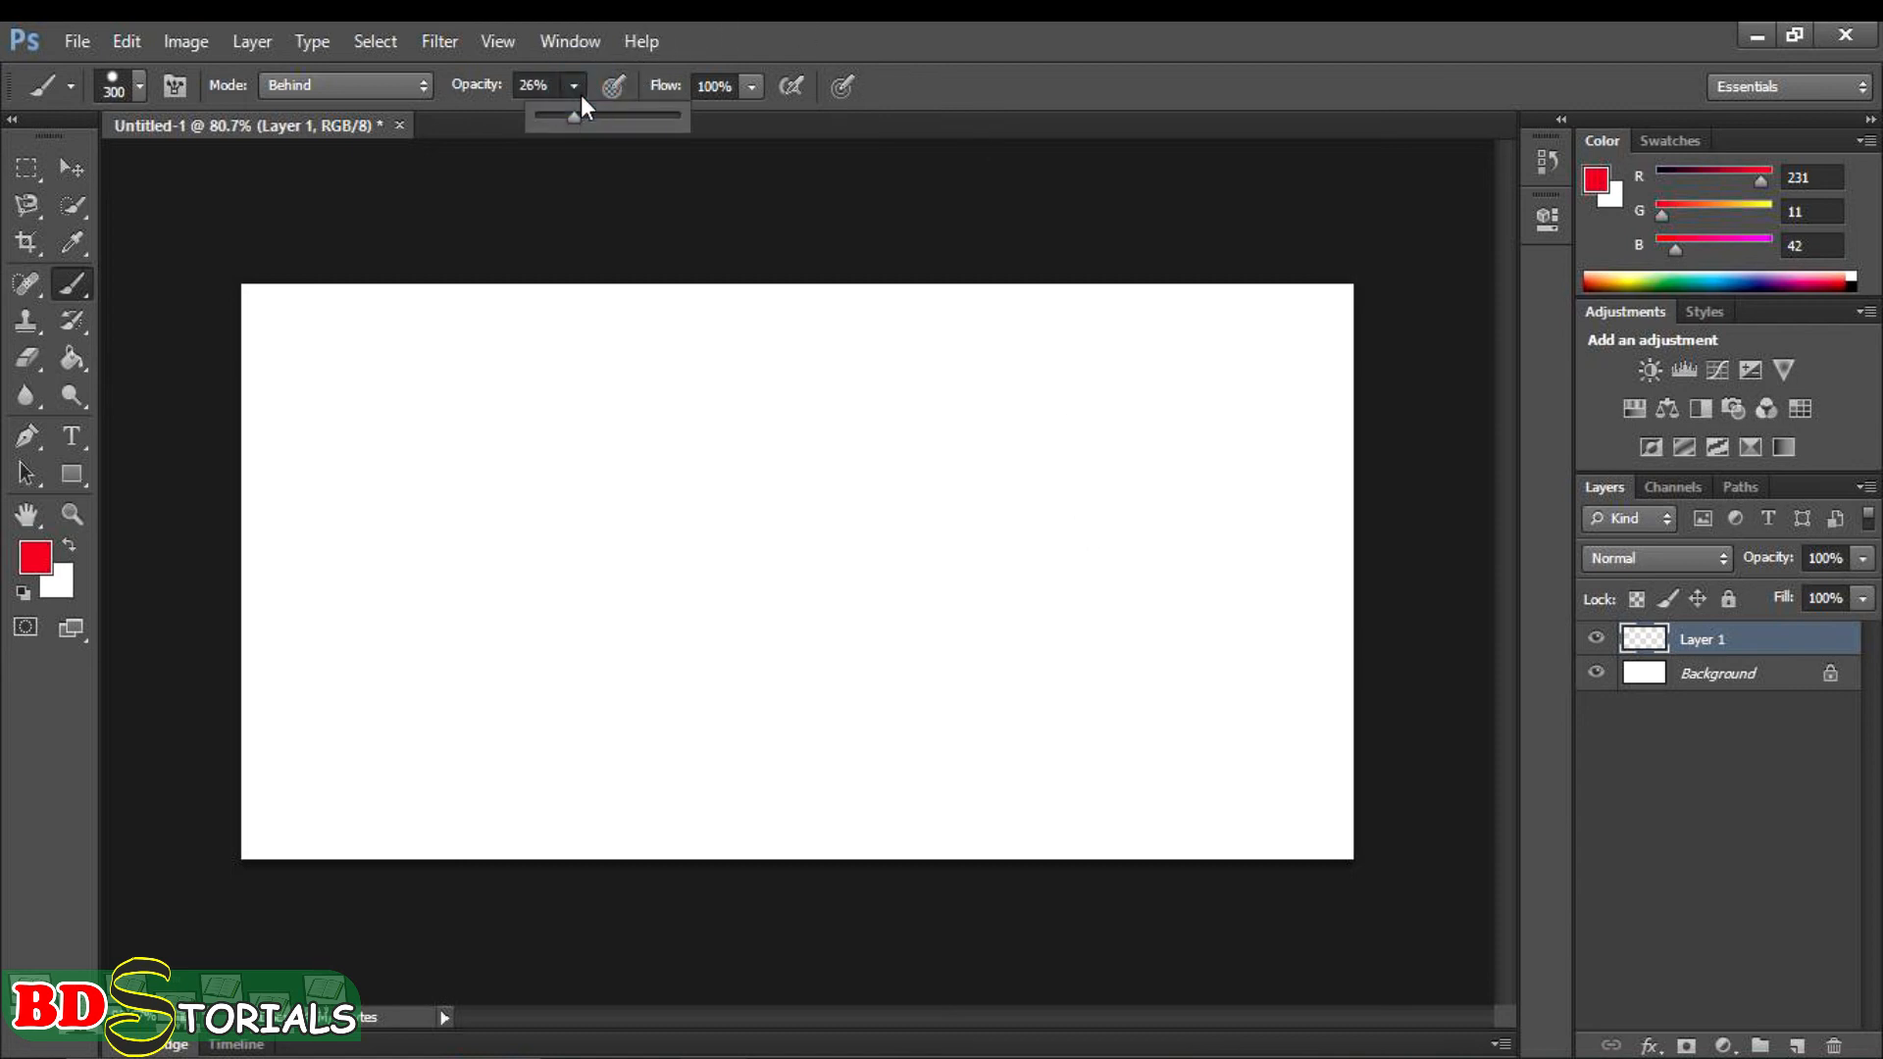
{"action": "left_click_drag", "start_coordinate": [574, 120], "coordinate": [694, 123]}
{"action": "left_click", "coordinate": [723, 195]}
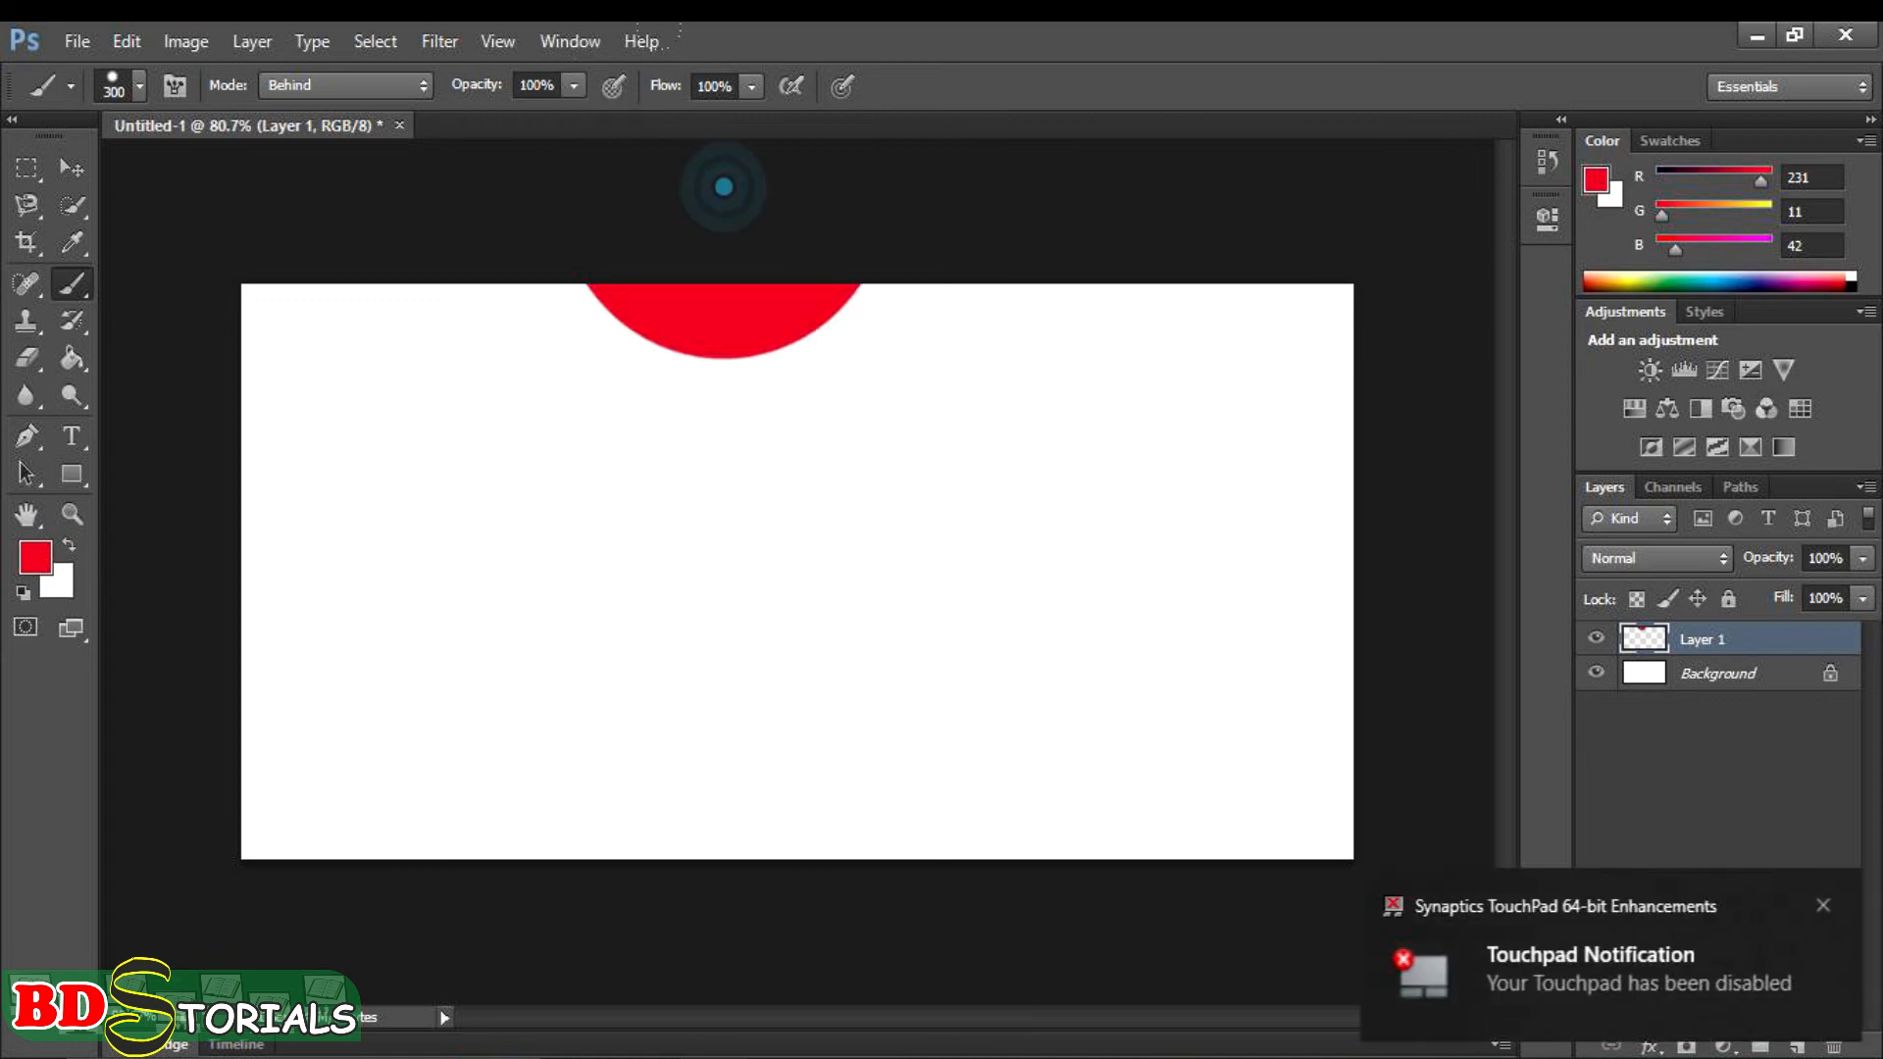
{"action": "key", "text": "ctrl+z"}
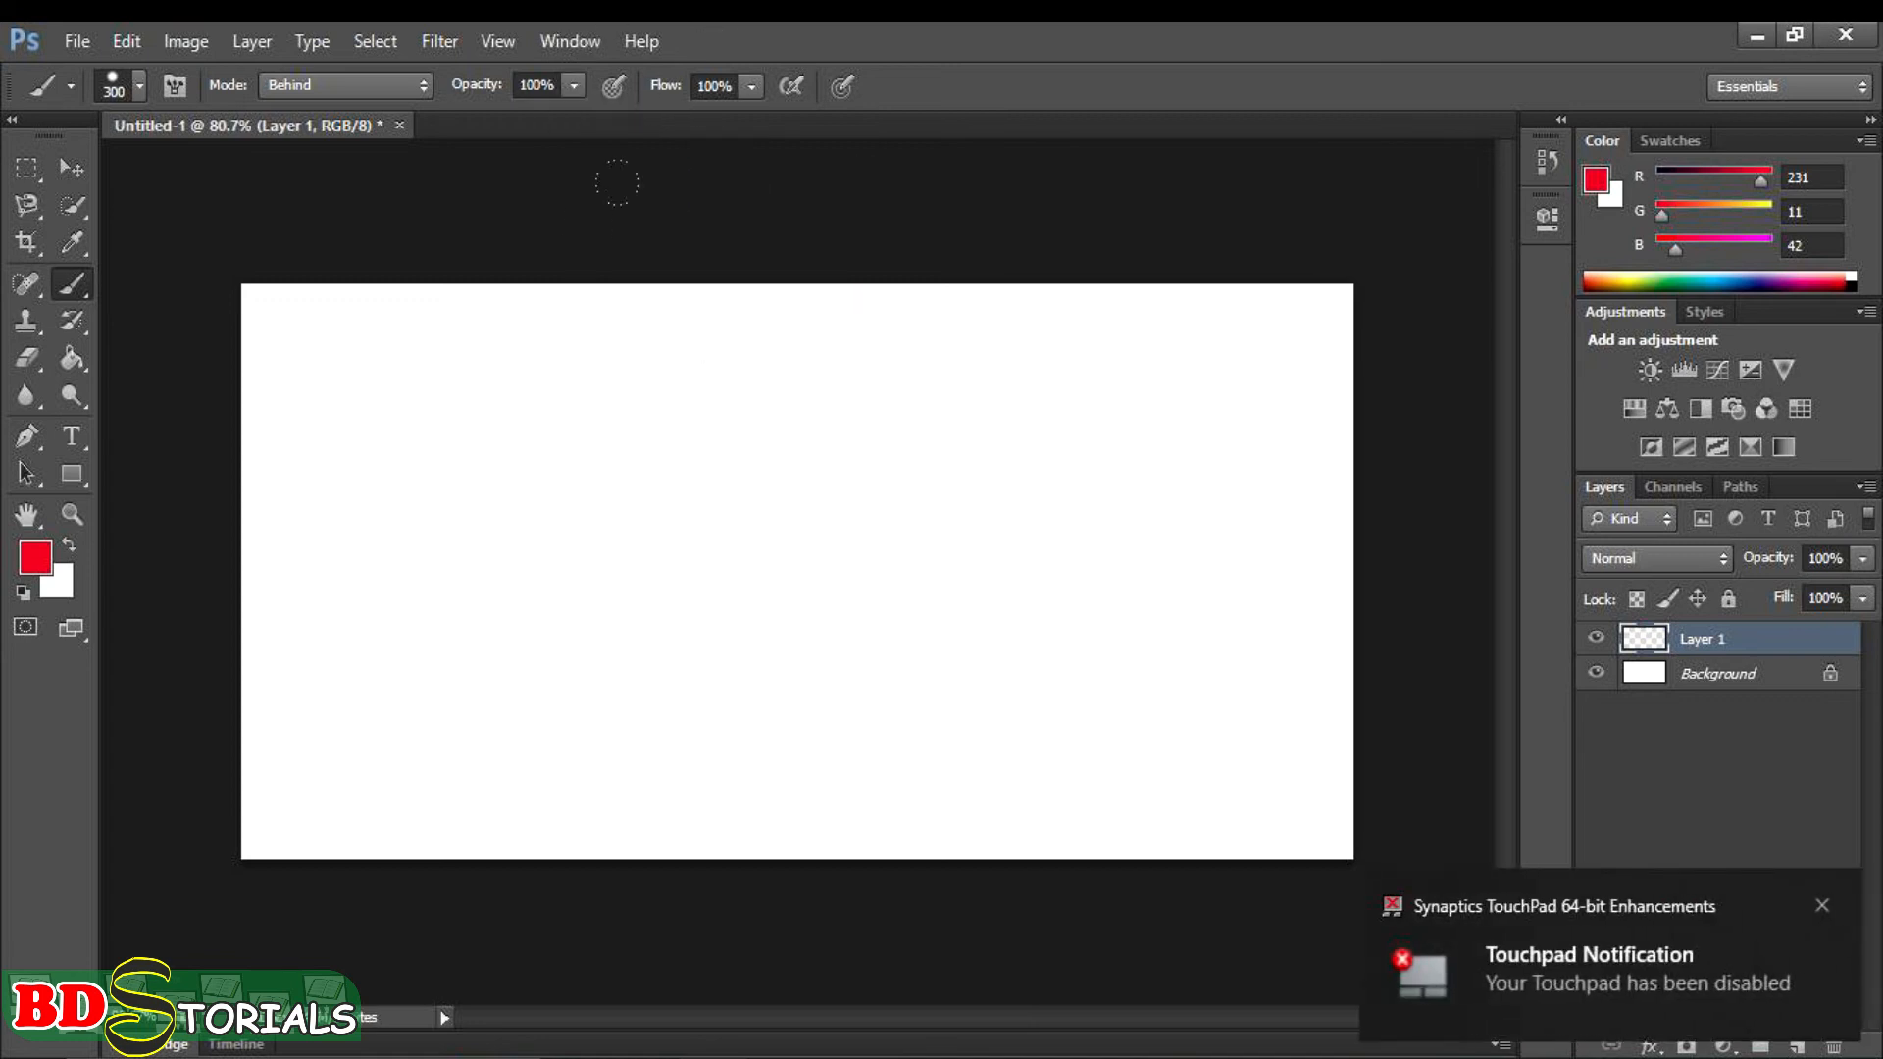
- Draw a tall elliptical selection at the canvas centre, then reset the colours to default black and white for the Brush tool
{"action": "left_click", "coordinate": [34, 174]}
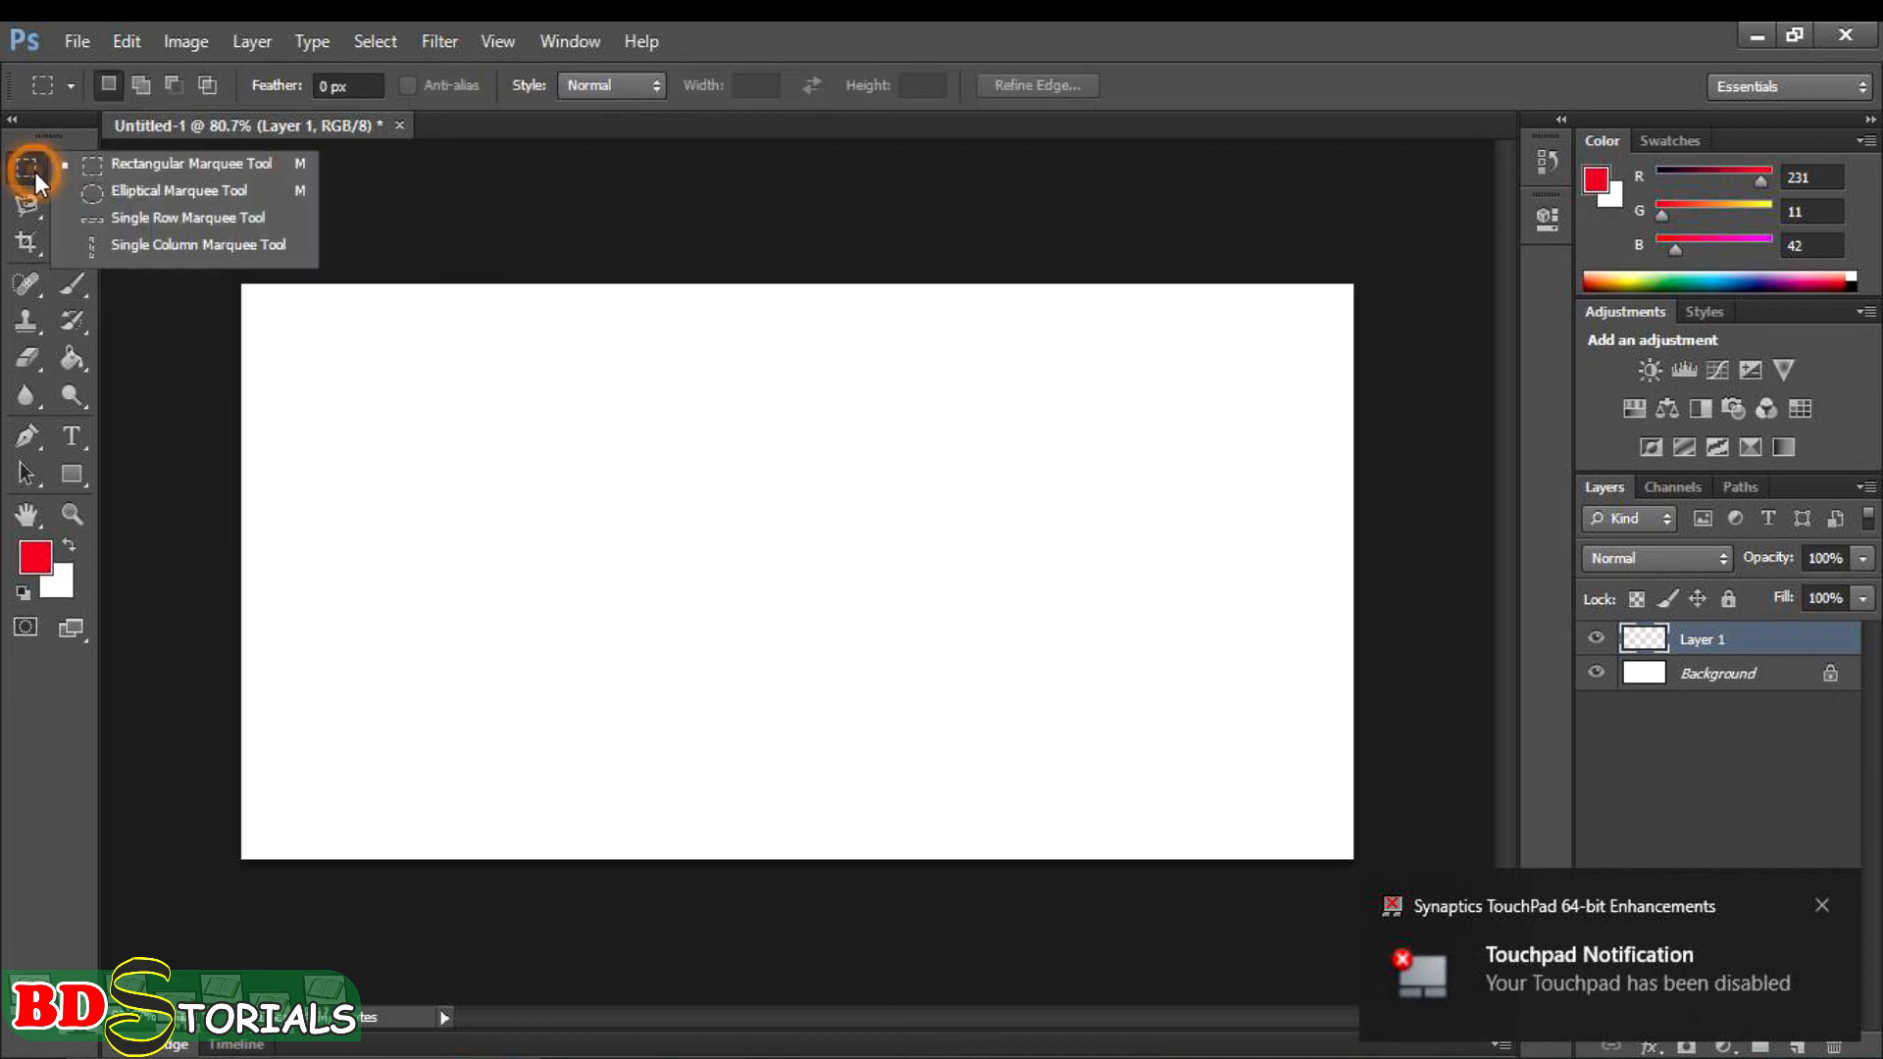
{"action": "left_click", "coordinate": [120, 192]}
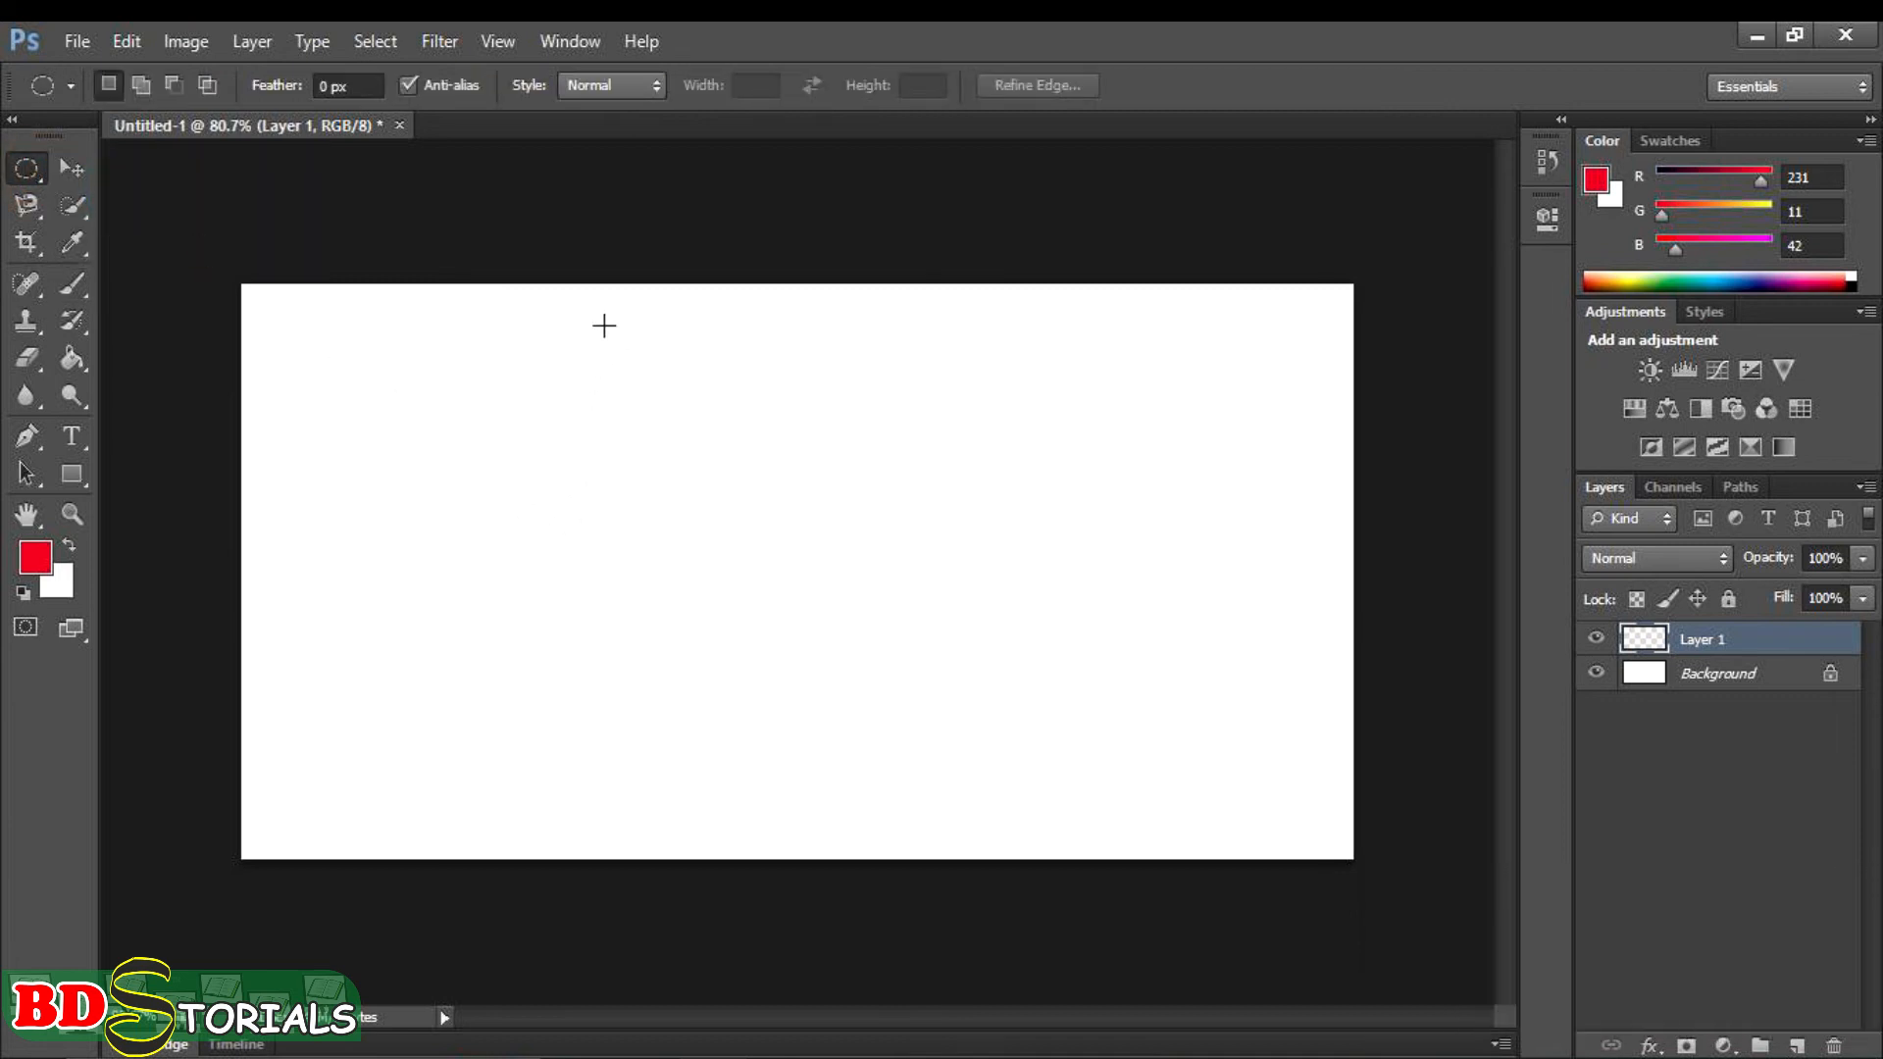
{"action": "left_click_drag", "start_coordinate": [607, 304], "coordinate": [1042, 824]}
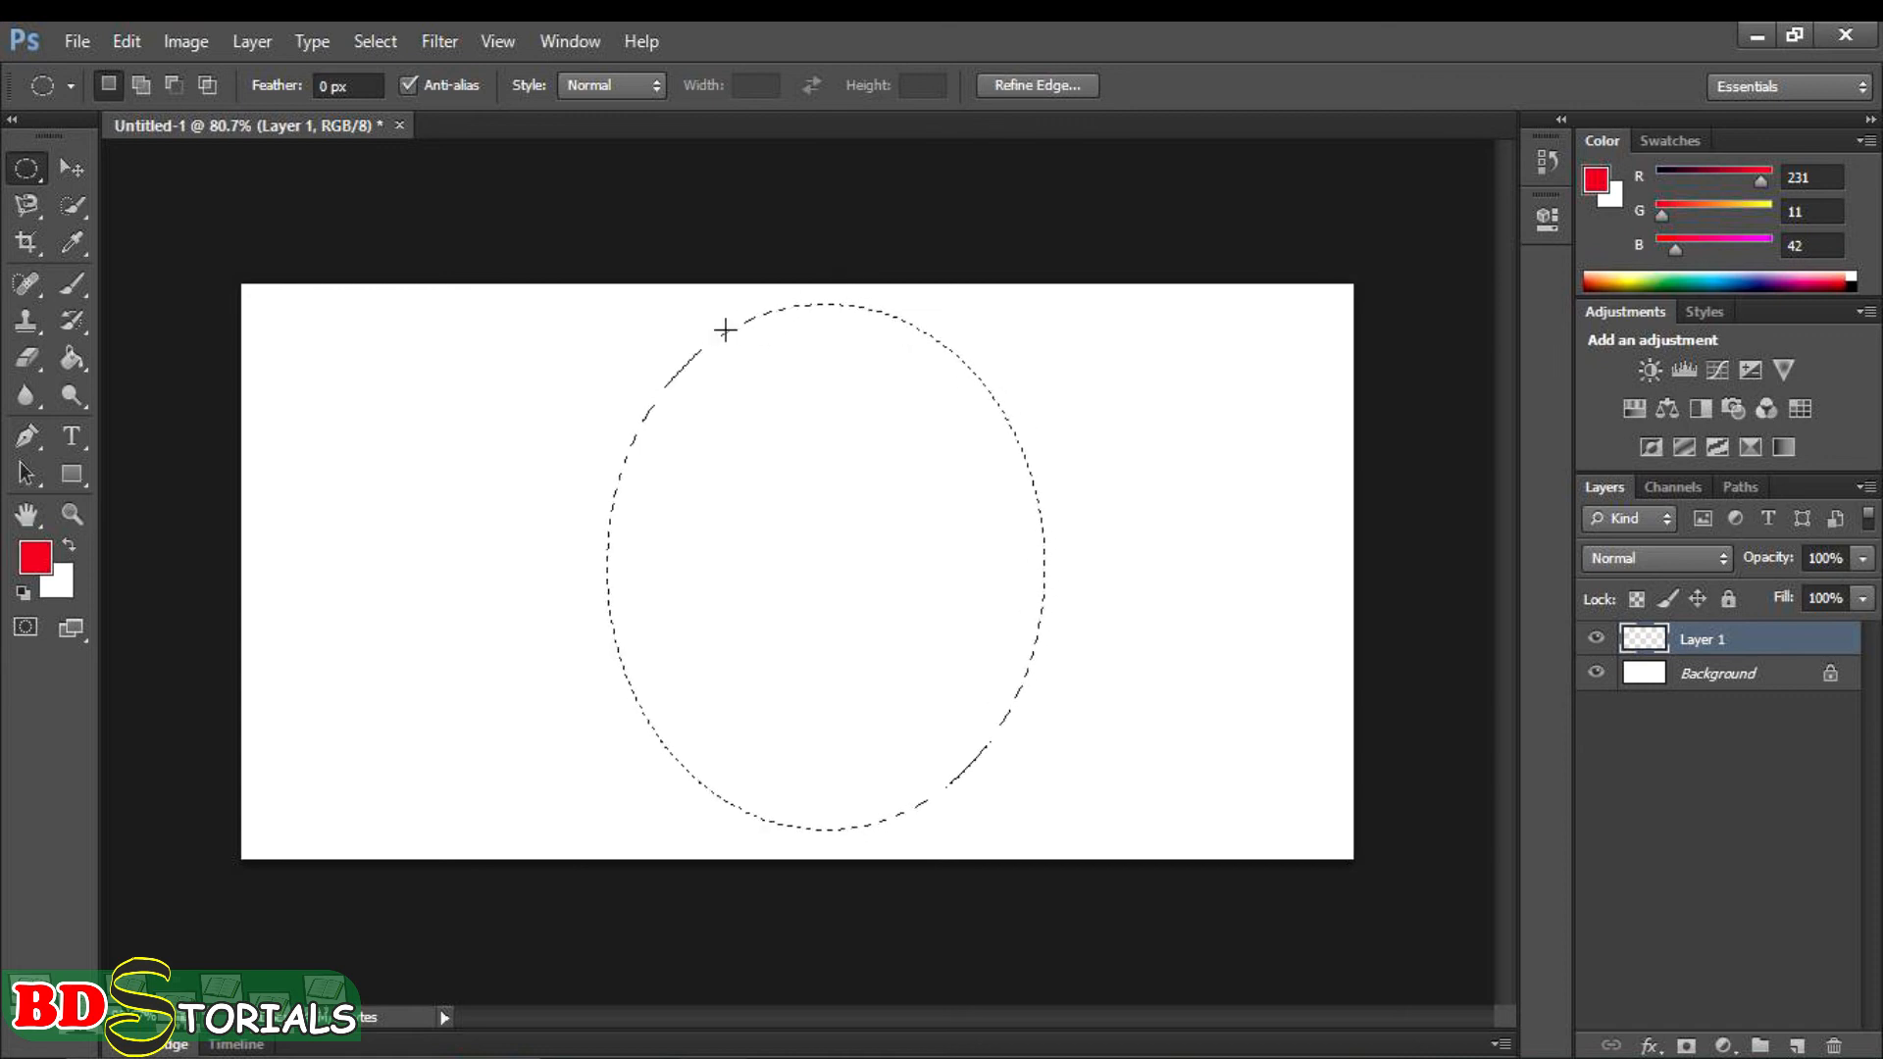
{"action": "left_click", "coordinate": [23, 592]}
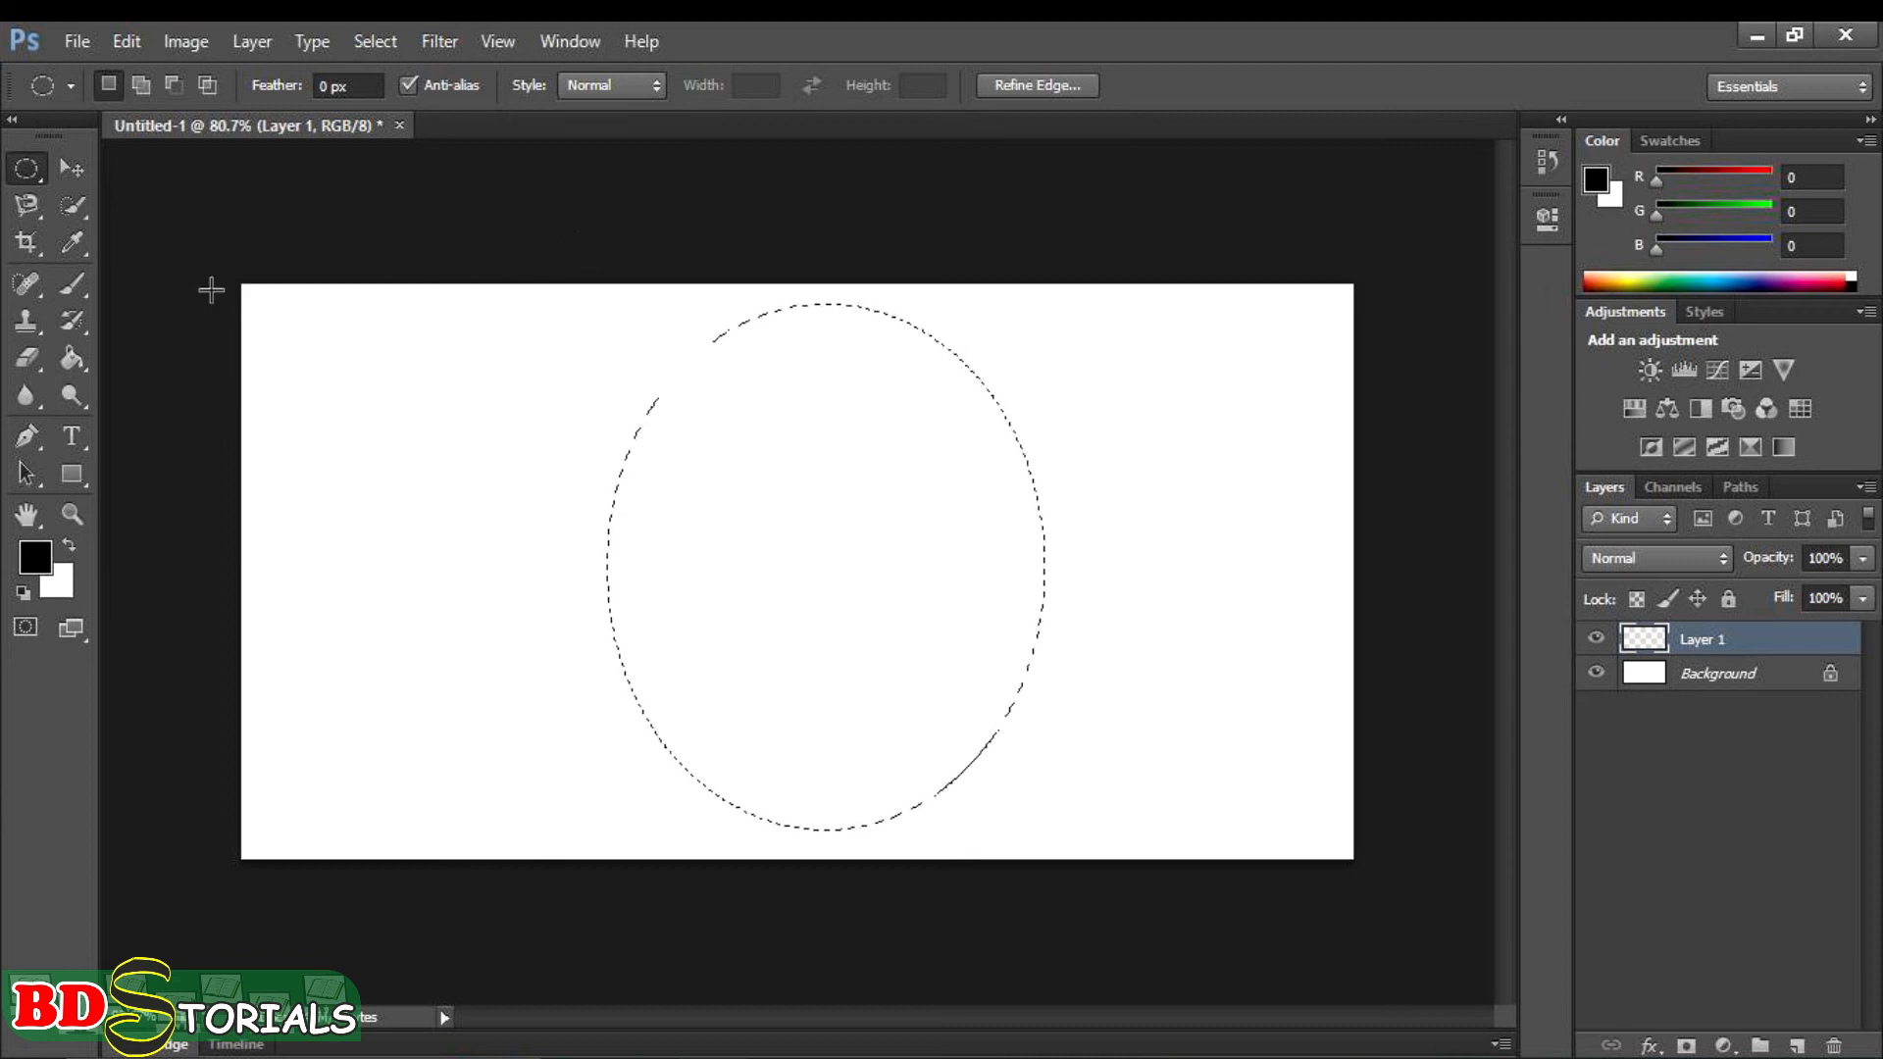
{"action": "left_click", "coordinate": [79, 292]}
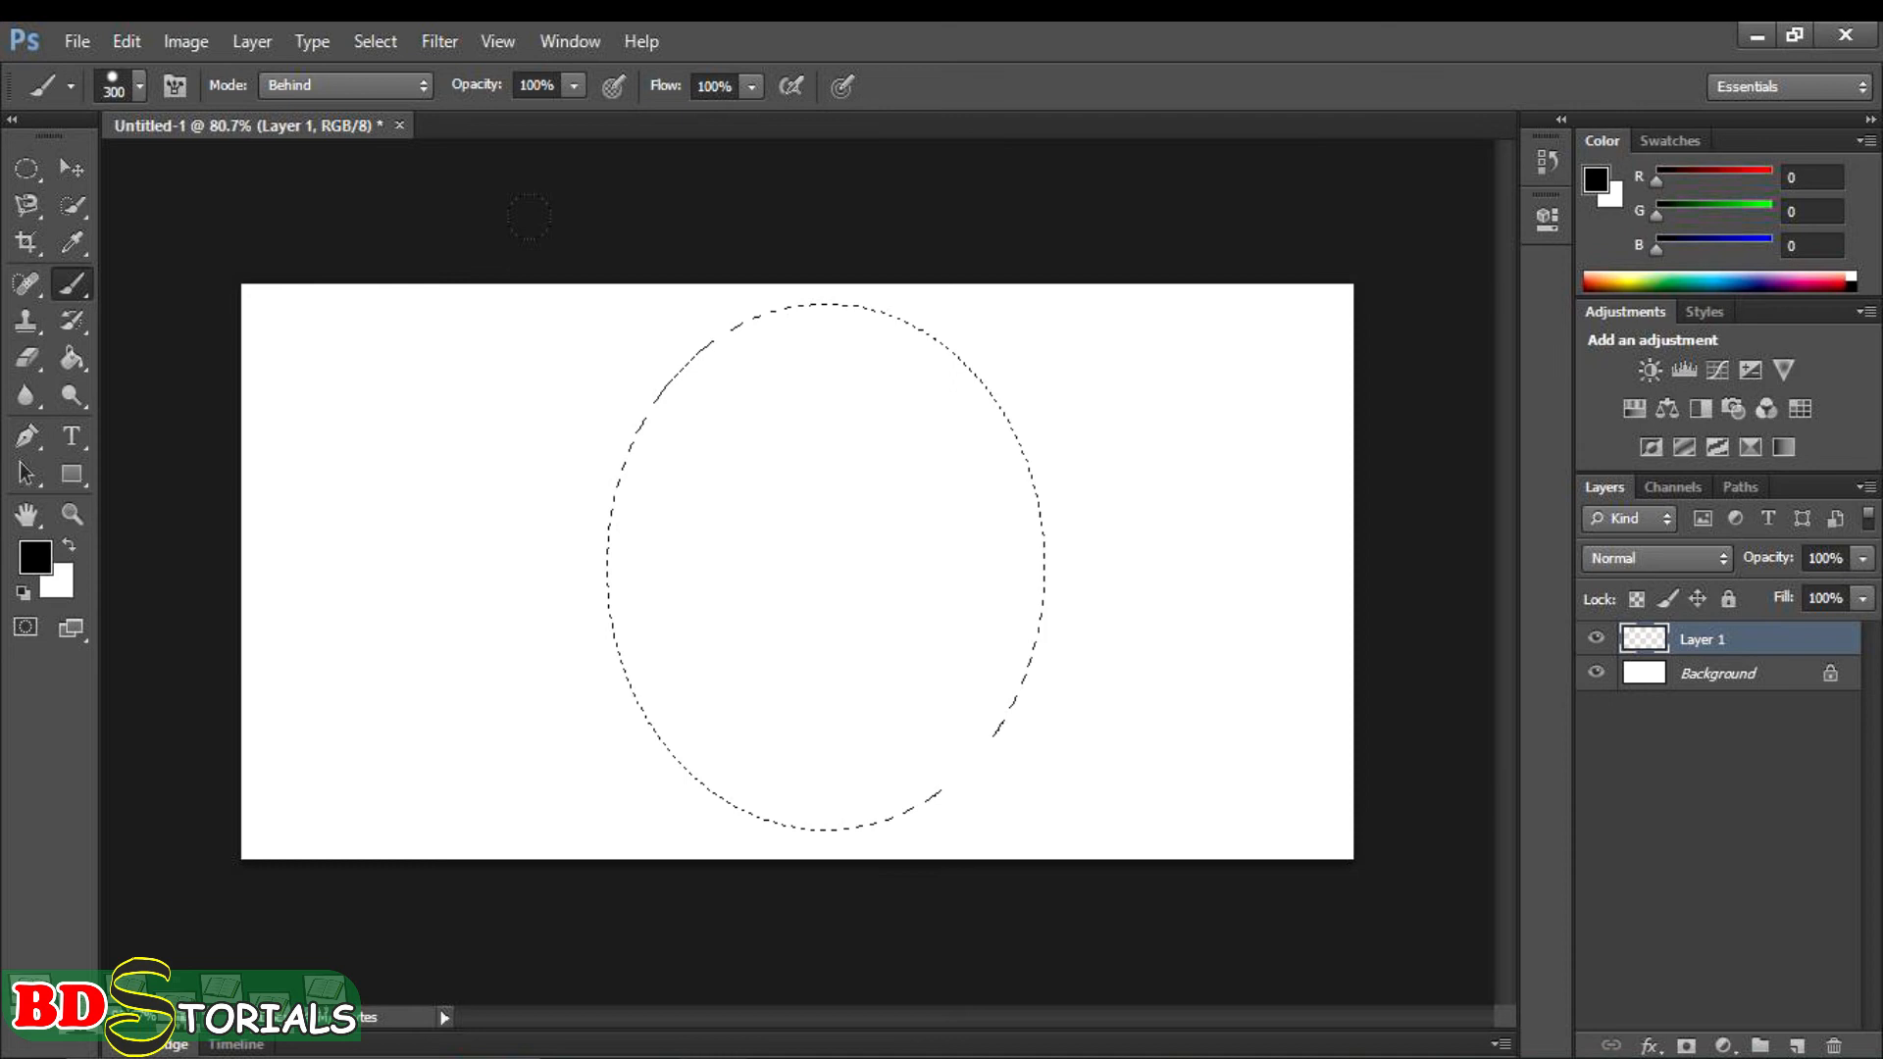
- Reduce the brush size to 90, try a black stroke along the selection's left edge, and undo it
{"action": "key", "text": "bracketleft"}
{"action": "key", "text": "bracketleft"}
{"action": "key", "text": "bracketleft"}
{"action": "key", "text": "bracketleft"}
{"action": "key", "text": "bracketleft"}
{"action": "key", "text": "bracketleft"}
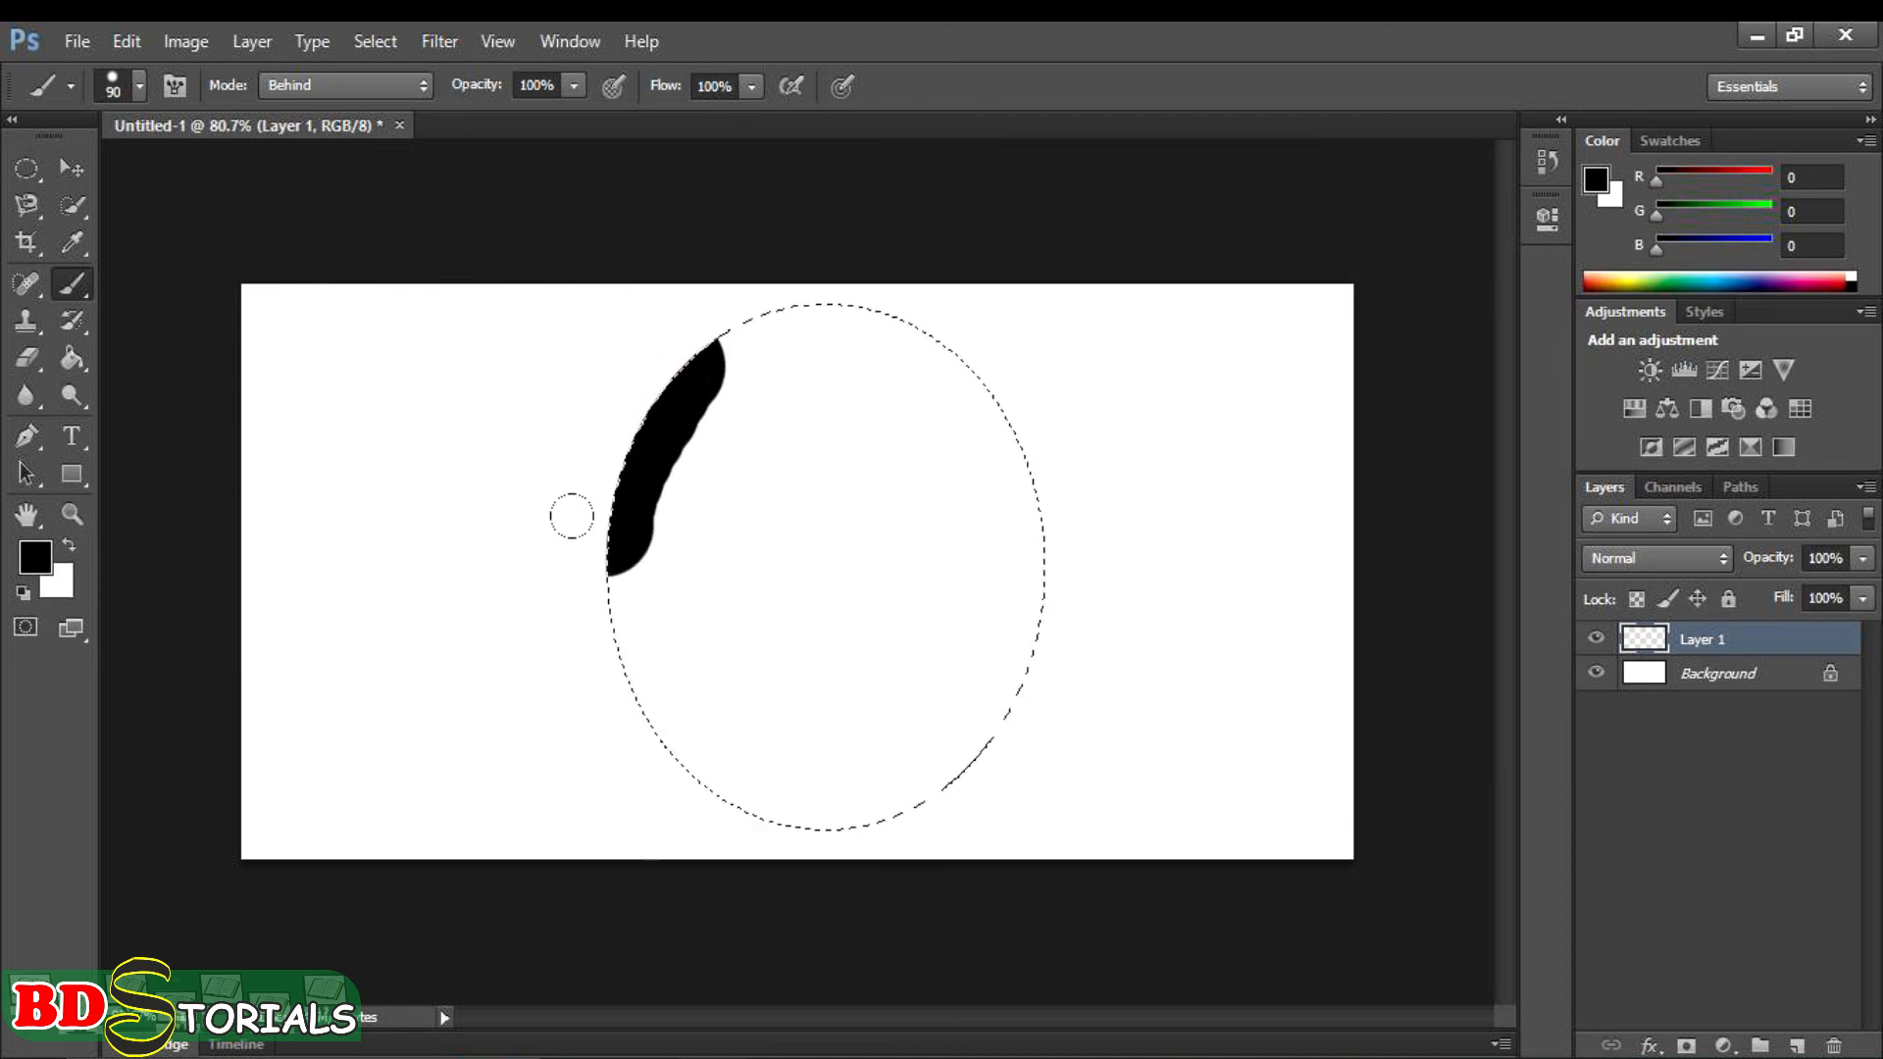
{"action": "left_click_drag", "start_coordinate": [747, 768], "coordinate": [753, 768]}
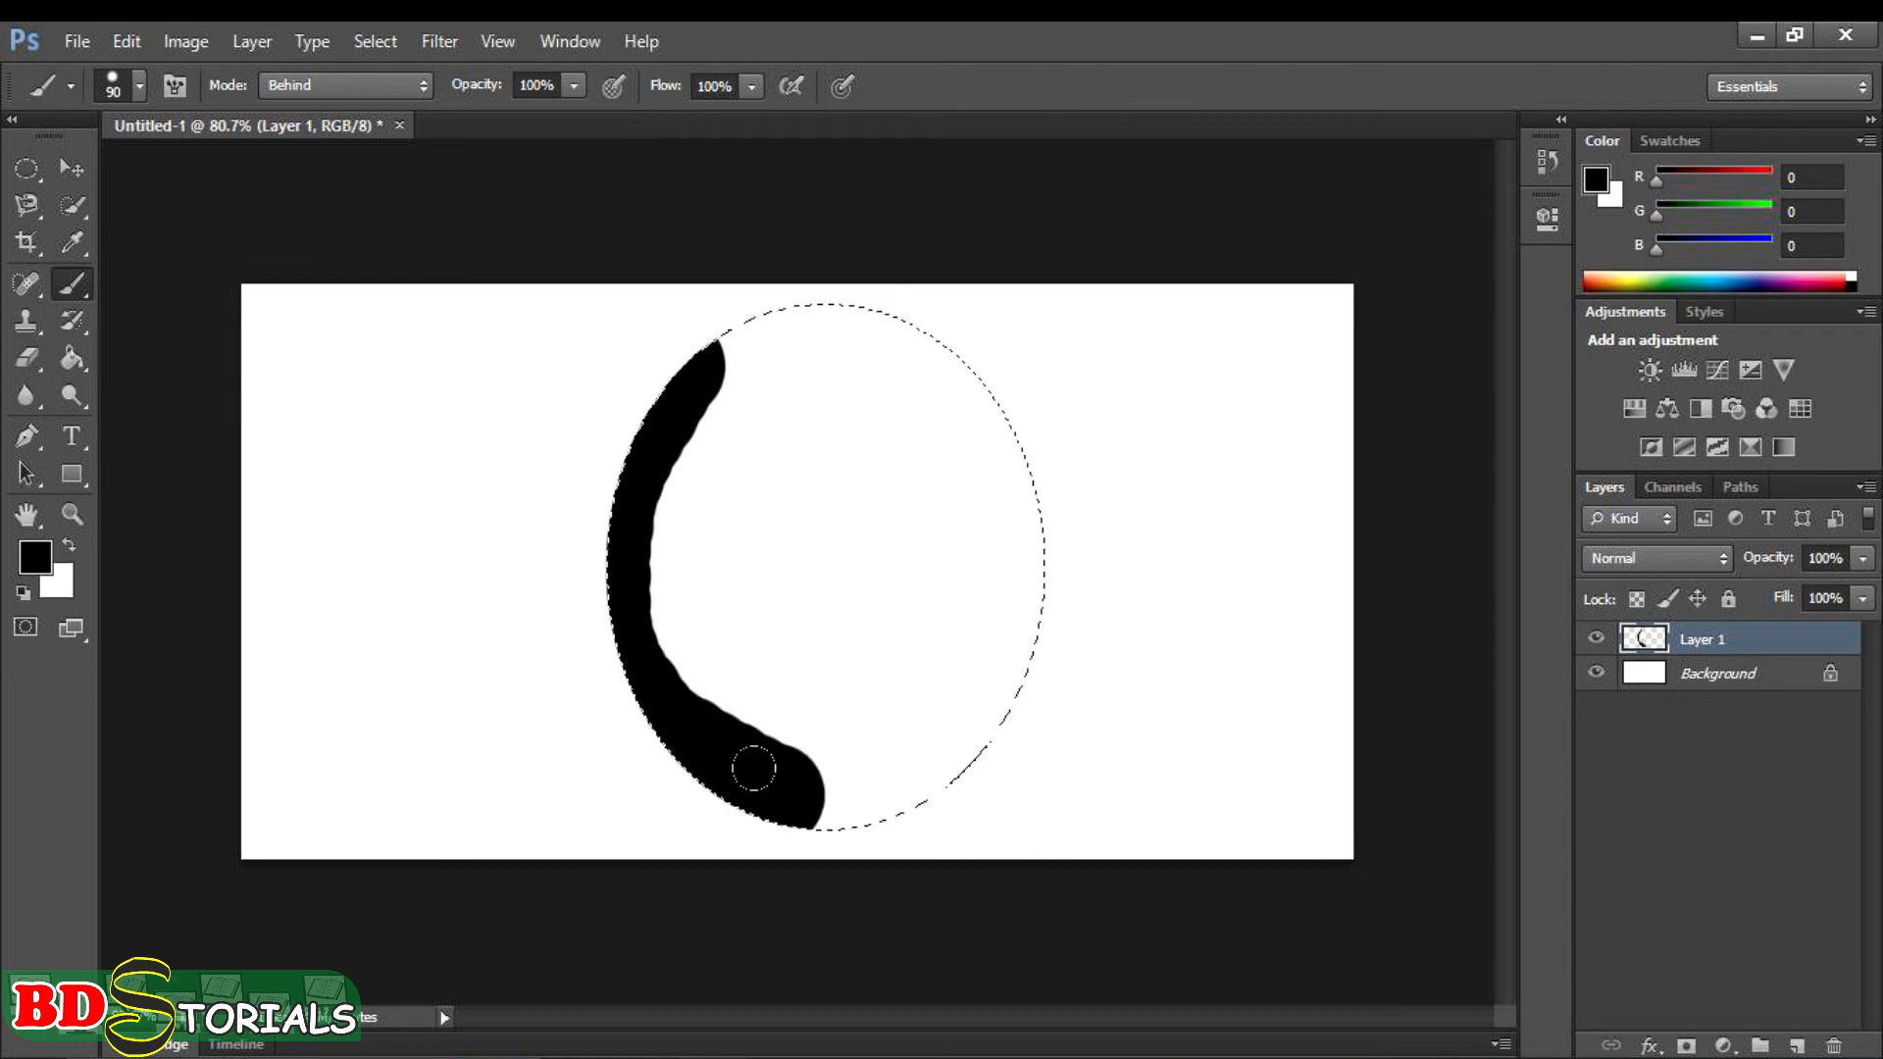
{"action": "key", "text": "ctrl+z"}
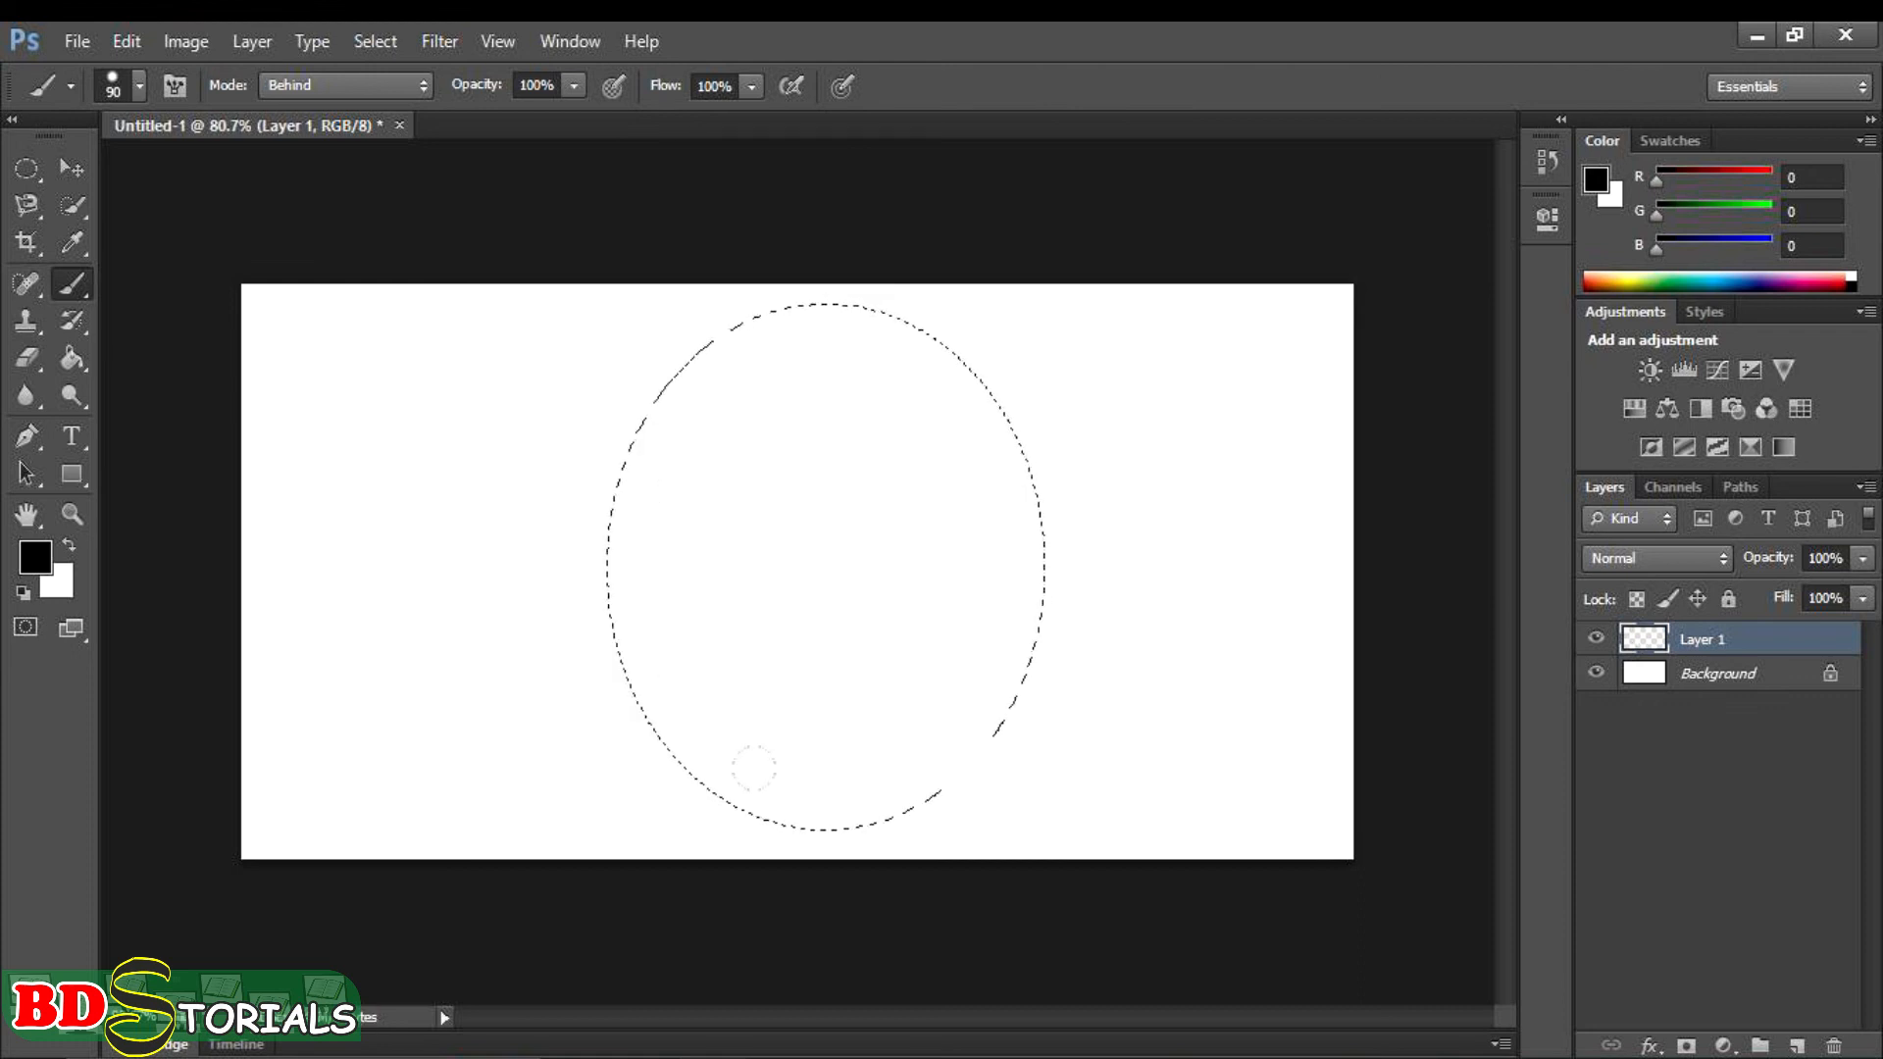
- Set the brush flow to 26% and paint overlapping black strokes around the inside of the elliptical selection
{"action": "left_click", "coordinate": [751, 87]}
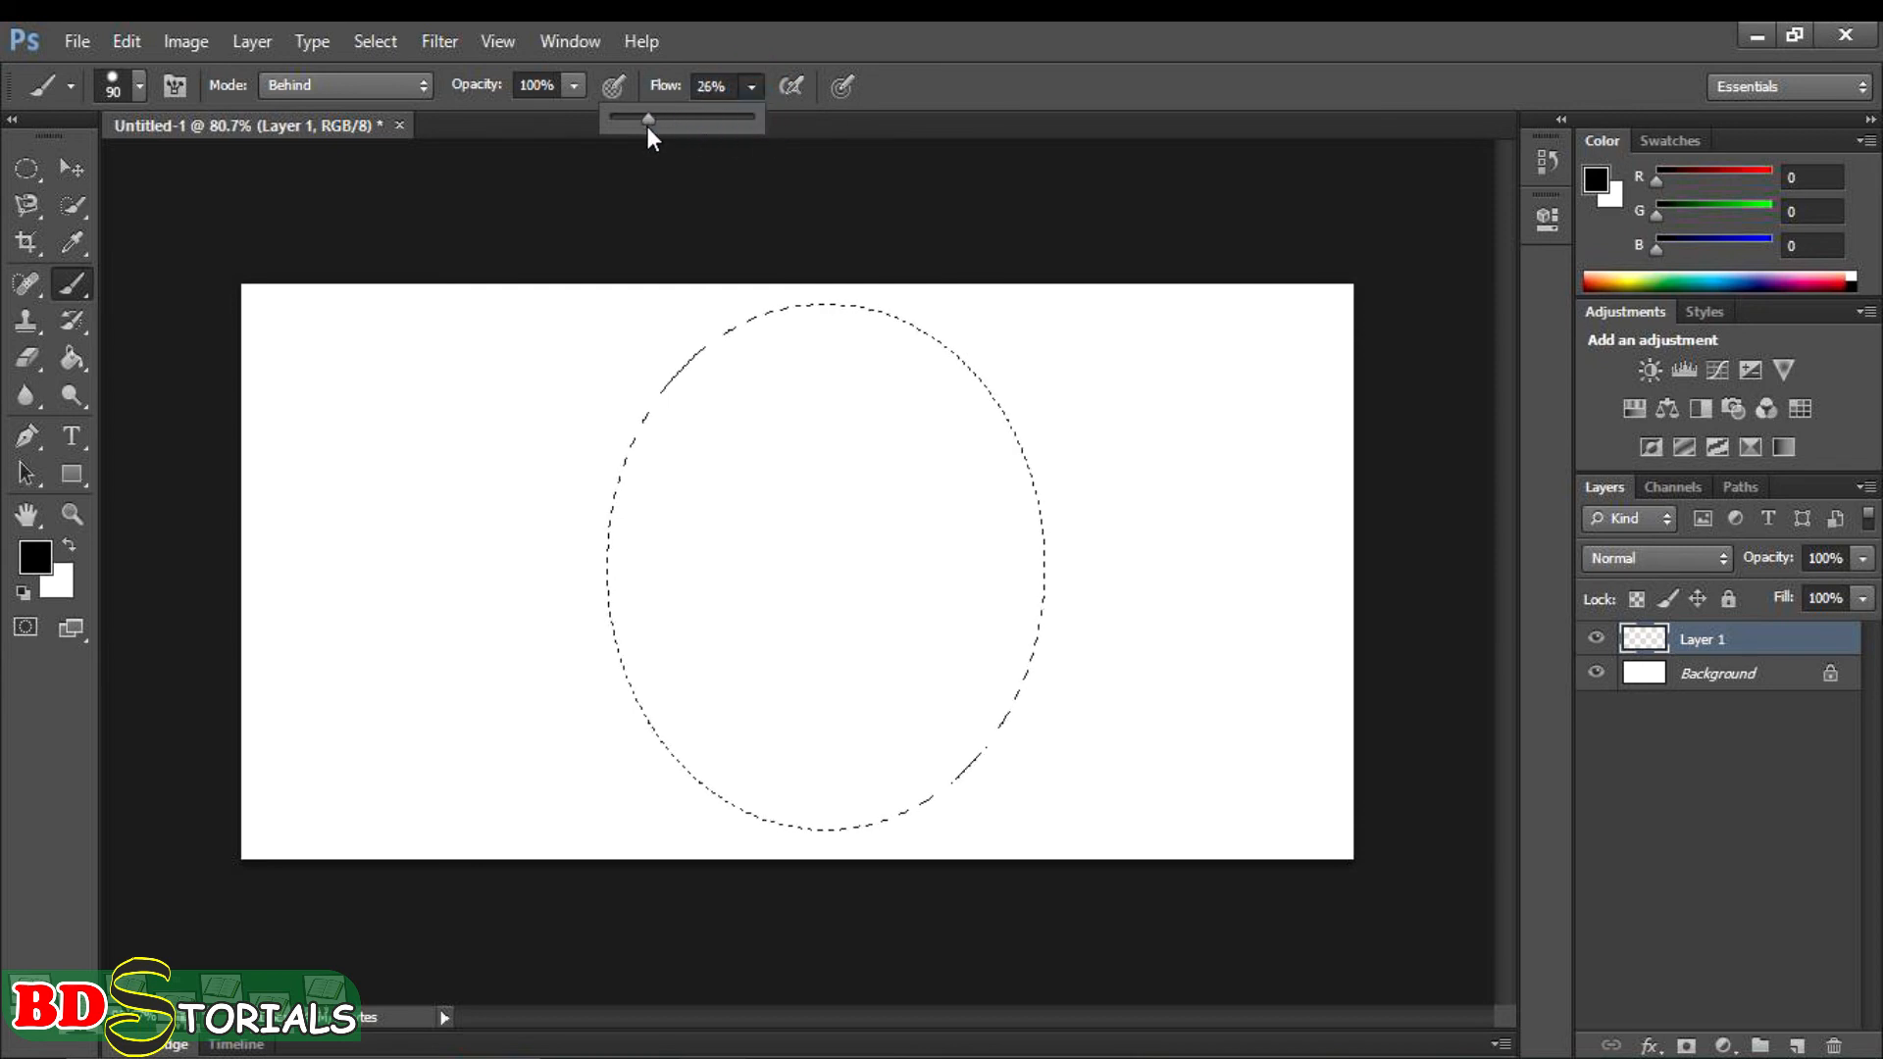
{"action": "left_click", "coordinate": [620, 178]}
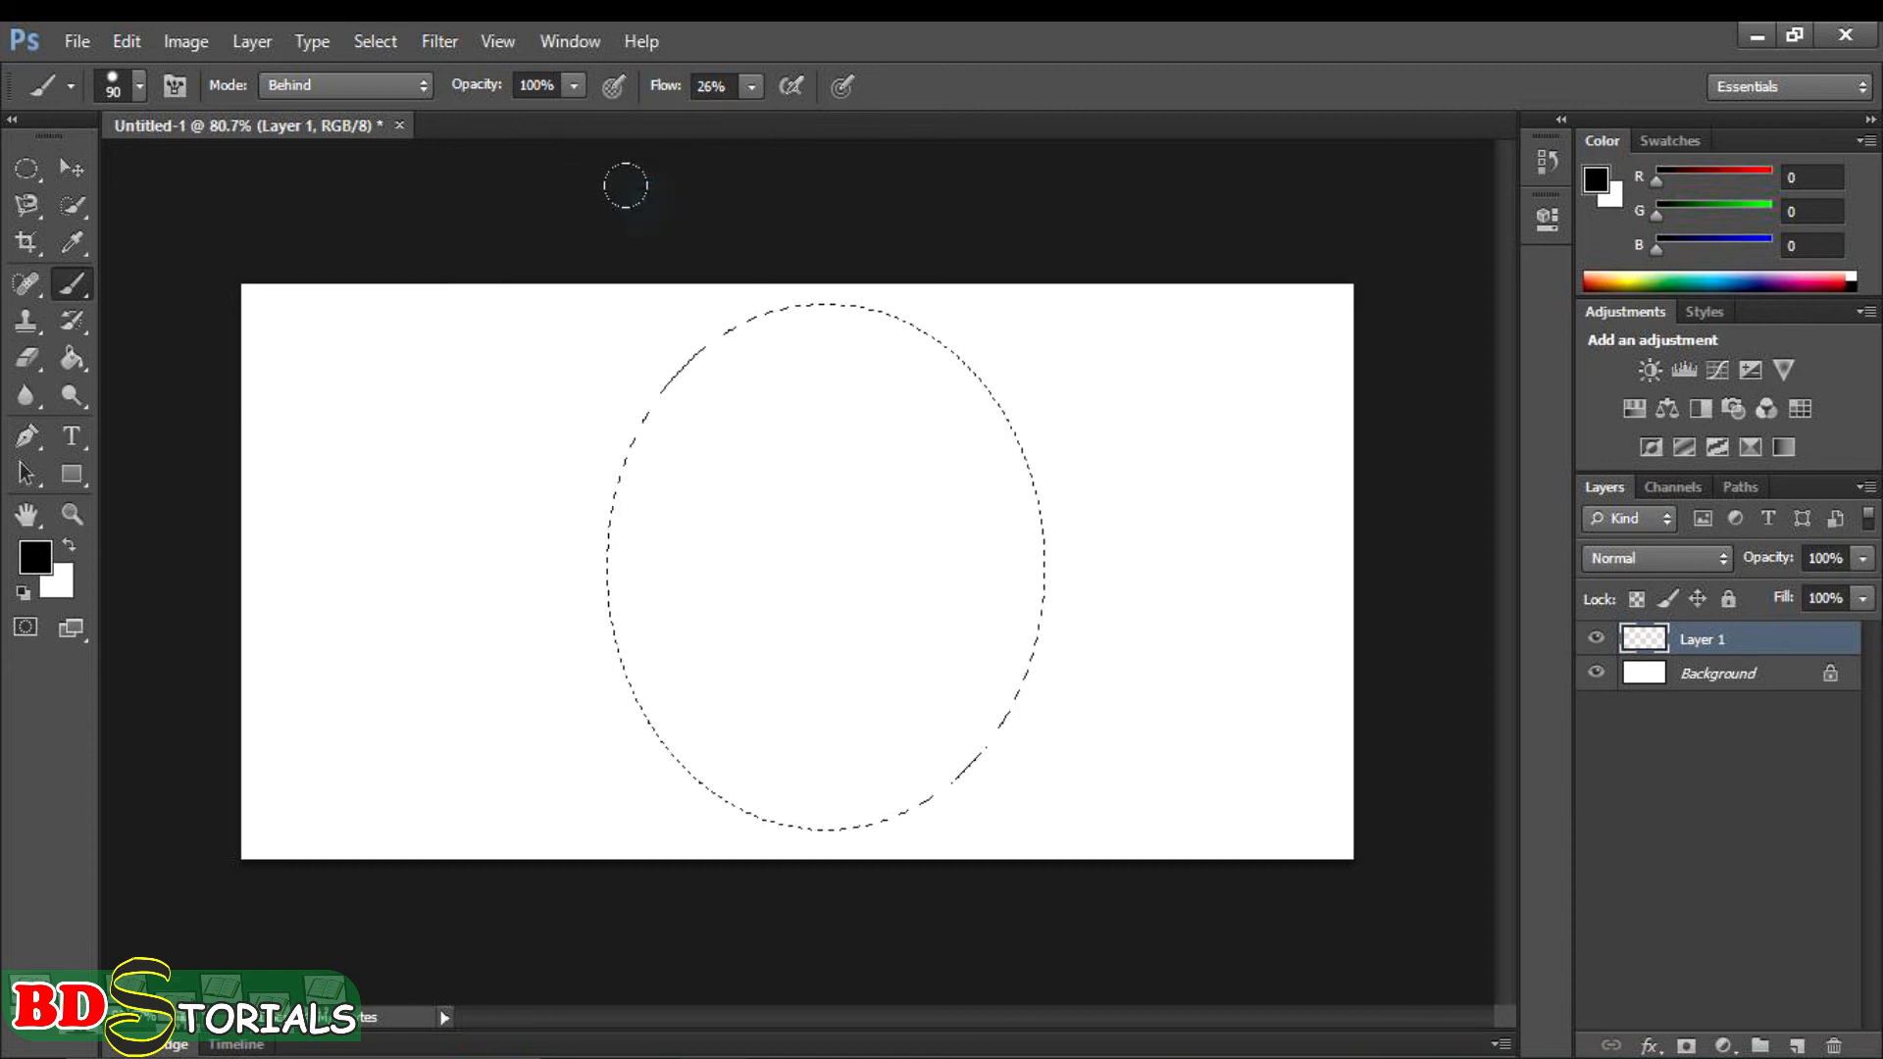
{"action": "left_click_drag", "start_coordinate": [765, 306], "coordinate": [731, 353]}
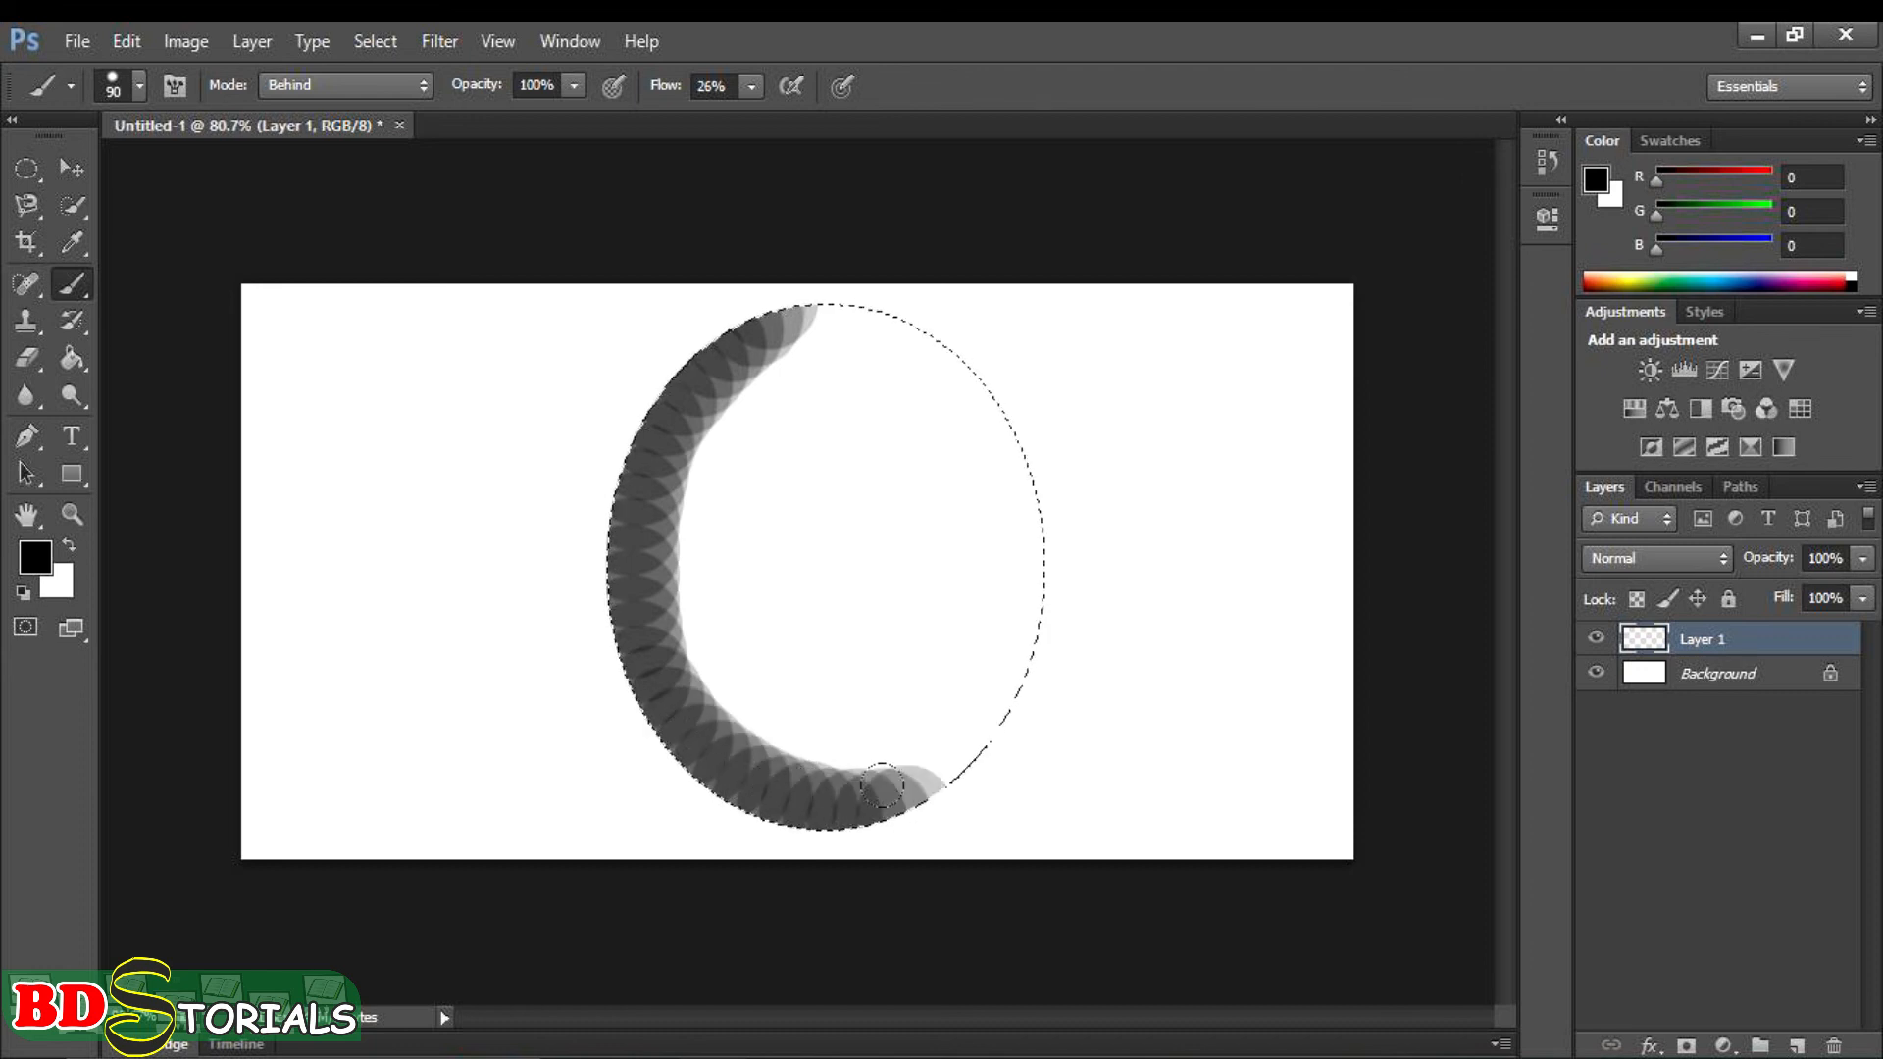
{"action": "mouse_move", "coordinate": [960, 708]}
{"action": "left_mouse_down"}
{"action": "mouse_move", "coordinate": [1002, 492]}
{"action": "mouse_move", "coordinate": [963, 379]}
{"action": "left_mouse_up"}
{"action": "mouse_move", "coordinate": [868, 314]}
{"action": "left_mouse_down"}
{"action": "mouse_move", "coordinate": [780, 295]}
{"action": "mouse_move", "coordinate": [708, 324]}
{"action": "mouse_move", "coordinate": [607, 472]}
{"action": "mouse_move", "coordinate": [603, 575]}
{"action": "mouse_move", "coordinate": [640, 673]}
{"action": "mouse_move", "coordinate": [688, 719]}
{"action": "mouse_move", "coordinate": [808, 754]}
{"action": "mouse_move", "coordinate": [891, 746]}
{"action": "mouse_move", "coordinate": [966, 671]}
{"action": "mouse_move", "coordinate": [993, 528]}
{"action": "mouse_move", "coordinate": [954, 357]}
{"action": "mouse_move", "coordinate": [803, 300]}
{"action": "mouse_move", "coordinate": [728, 440]}
{"action": "mouse_move", "coordinate": [629, 532]}
{"action": "mouse_move", "coordinate": [647, 678]}
{"action": "mouse_move", "coordinate": [740, 736]}
{"action": "mouse_move", "coordinate": [863, 721]}
{"action": "mouse_move", "coordinate": [946, 577]}
{"action": "mouse_move", "coordinate": [951, 358]}
{"action": "mouse_move", "coordinate": [824, 318]}
{"action": "mouse_move", "coordinate": [641, 431]}
{"action": "mouse_move", "coordinate": [625, 588]}
{"action": "mouse_move", "coordinate": [671, 651]}
{"action": "mouse_move", "coordinate": [794, 690]}
{"action": "mouse_move", "coordinate": [870, 662]}
{"action": "mouse_move", "coordinate": [934, 558]}
{"action": "mouse_move", "coordinate": [906, 390]}
{"action": "mouse_move", "coordinate": [798, 353]}
{"action": "mouse_move", "coordinate": [682, 457]}
{"action": "mouse_move", "coordinate": [674, 621]}
{"action": "mouse_move", "coordinate": [721, 685]}
{"action": "mouse_move", "coordinate": [843, 656]}
{"action": "mouse_move", "coordinate": [914, 504]}
{"action": "mouse_move", "coordinate": [876, 374]}
{"action": "mouse_move", "coordinate": [765, 383]}
{"action": "mouse_move", "coordinate": [698, 473]}
{"action": "mouse_move", "coordinate": [750, 648]}
{"action": "mouse_move", "coordinate": [797, 657]}
{"action": "mouse_move", "coordinate": [861, 607]}
{"action": "mouse_move", "coordinate": [876, 455]}
{"action": "mouse_move", "coordinate": [852, 394]}
{"action": "mouse_move", "coordinate": [760, 404]}
{"action": "mouse_move", "coordinate": [726, 437]}
{"action": "mouse_move", "coordinate": [746, 368]}
{"action": "mouse_move", "coordinate": [827, 382]}
{"action": "mouse_move", "coordinate": [898, 453]}
{"action": "mouse_move", "coordinate": [917, 559]}
{"action": "mouse_move", "coordinate": [846, 659]}
{"action": "mouse_move", "coordinate": [735, 663]}
{"action": "mouse_move", "coordinate": [659, 499]}
{"action": "mouse_move", "coordinate": [687, 376]}
{"action": "mouse_move", "coordinate": [833, 408]}
{"action": "mouse_move", "coordinate": [781, 376]}
{"action": "mouse_move", "coordinate": [704, 435]}
{"action": "mouse_move", "coordinate": [692, 536]}
{"action": "mouse_move", "coordinate": [766, 637]}
{"action": "mouse_move", "coordinate": [804, 656]}
{"action": "mouse_move", "coordinate": [864, 646]}
{"action": "mouse_move", "coordinate": [889, 686]}
{"action": "left_mouse_up"}
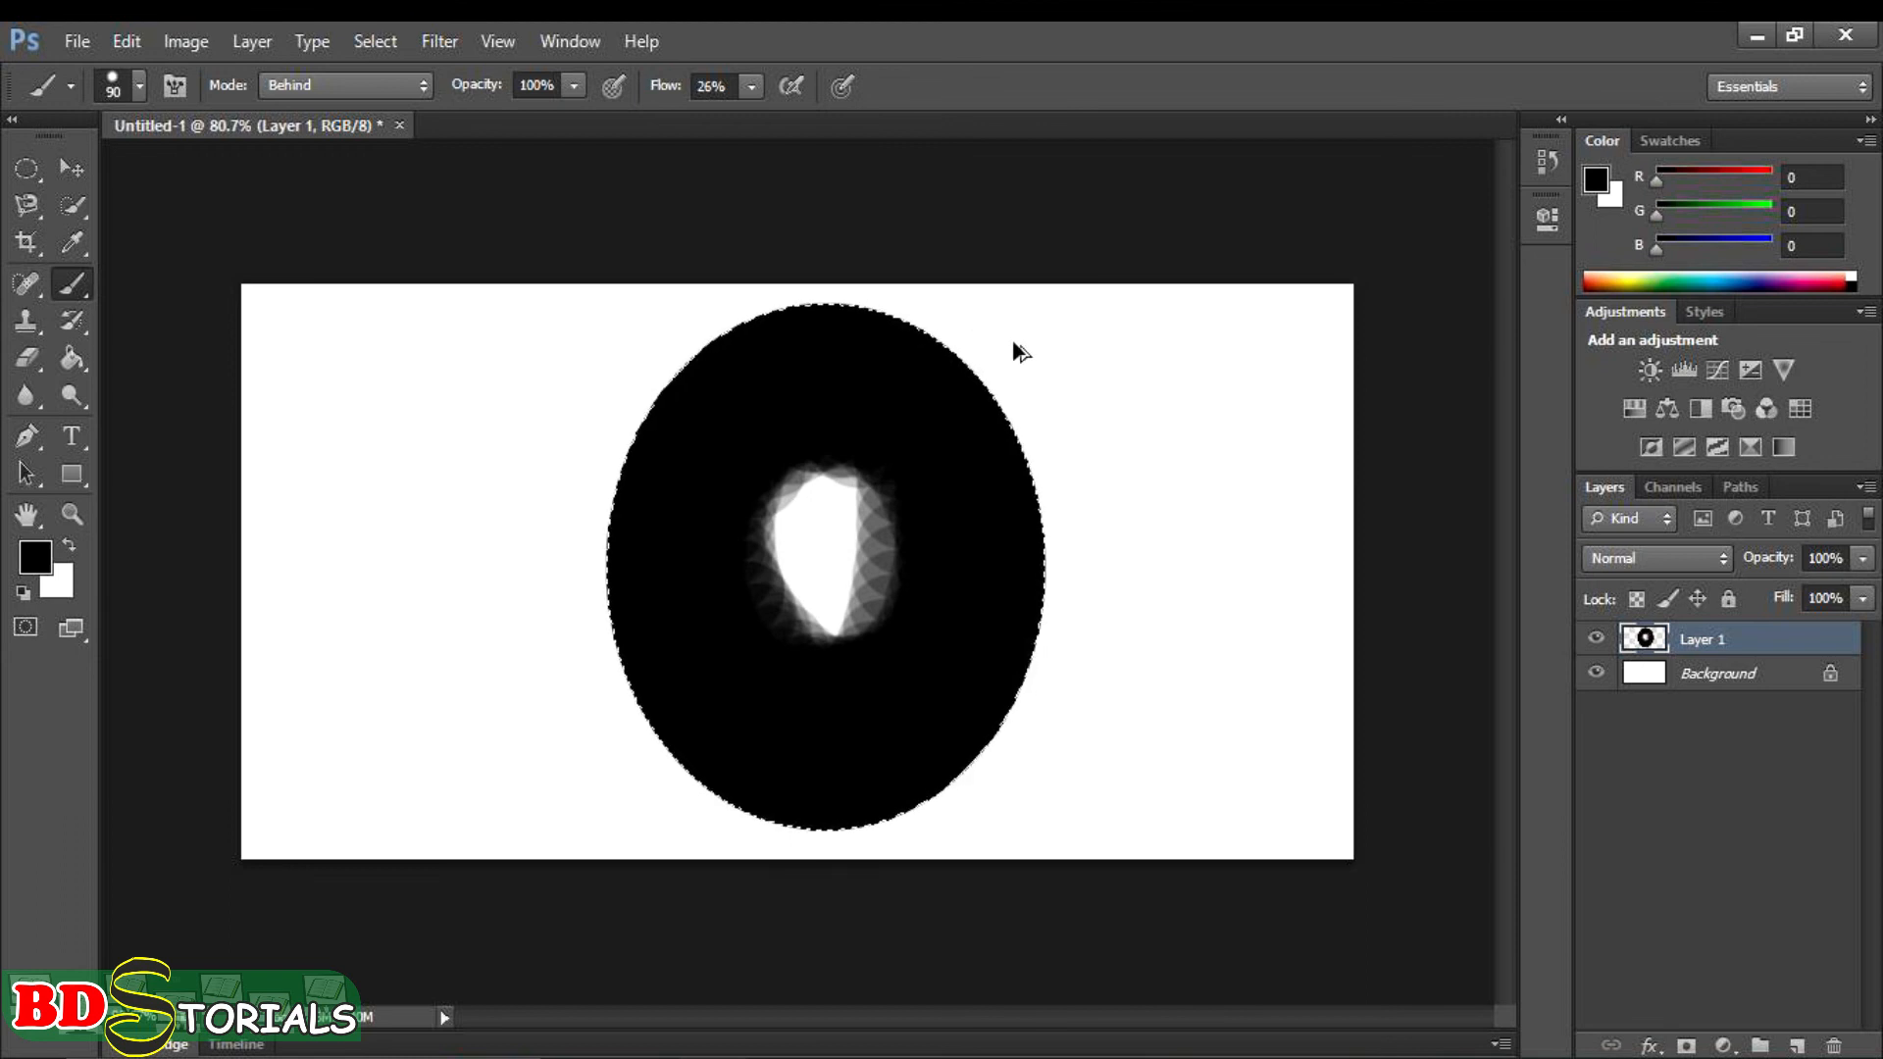
- Clear the paint inside the selection and fill the whole ellipse with black strokes using a brush size of 175
{"action": "key", "text": "Delete"}
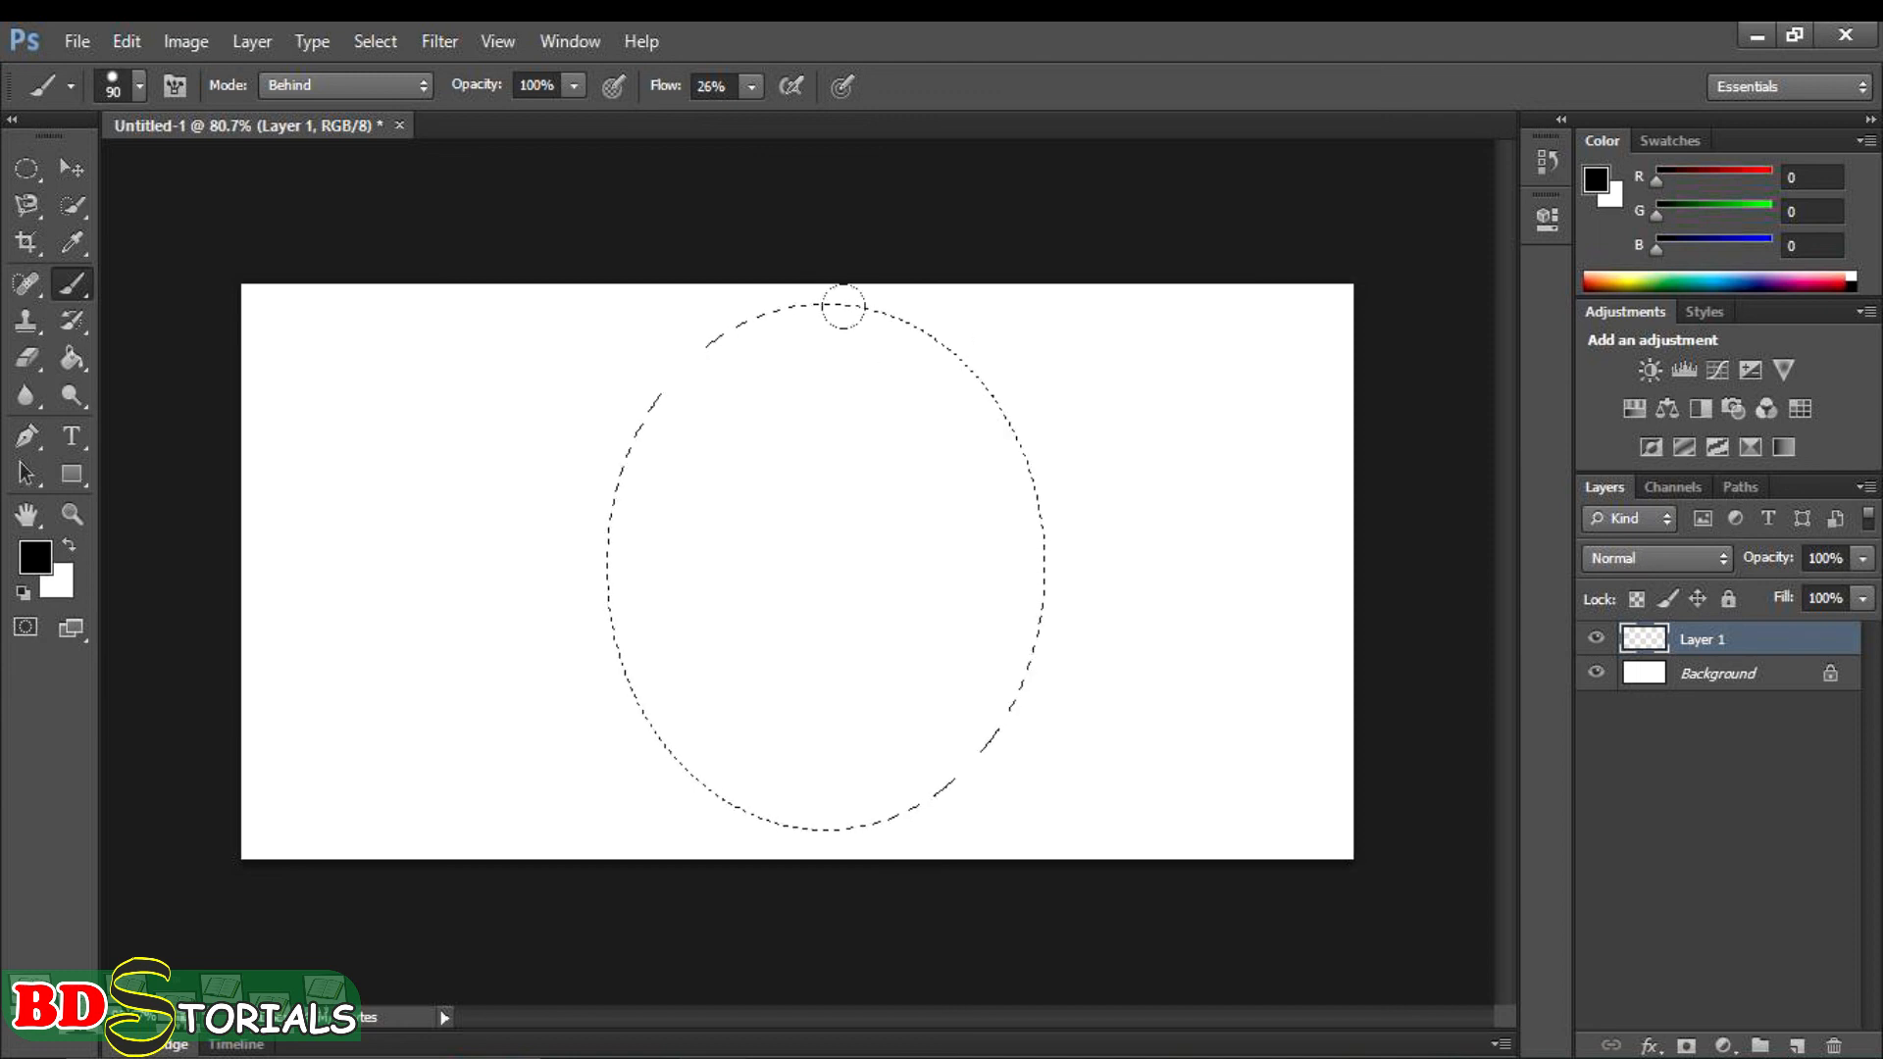
{"action": "key", "text": "bracketright"}
{"action": "key", "text": "bracketright"}
{"action": "key", "text": "bracketright"}
{"action": "key", "text": "bracketright"}
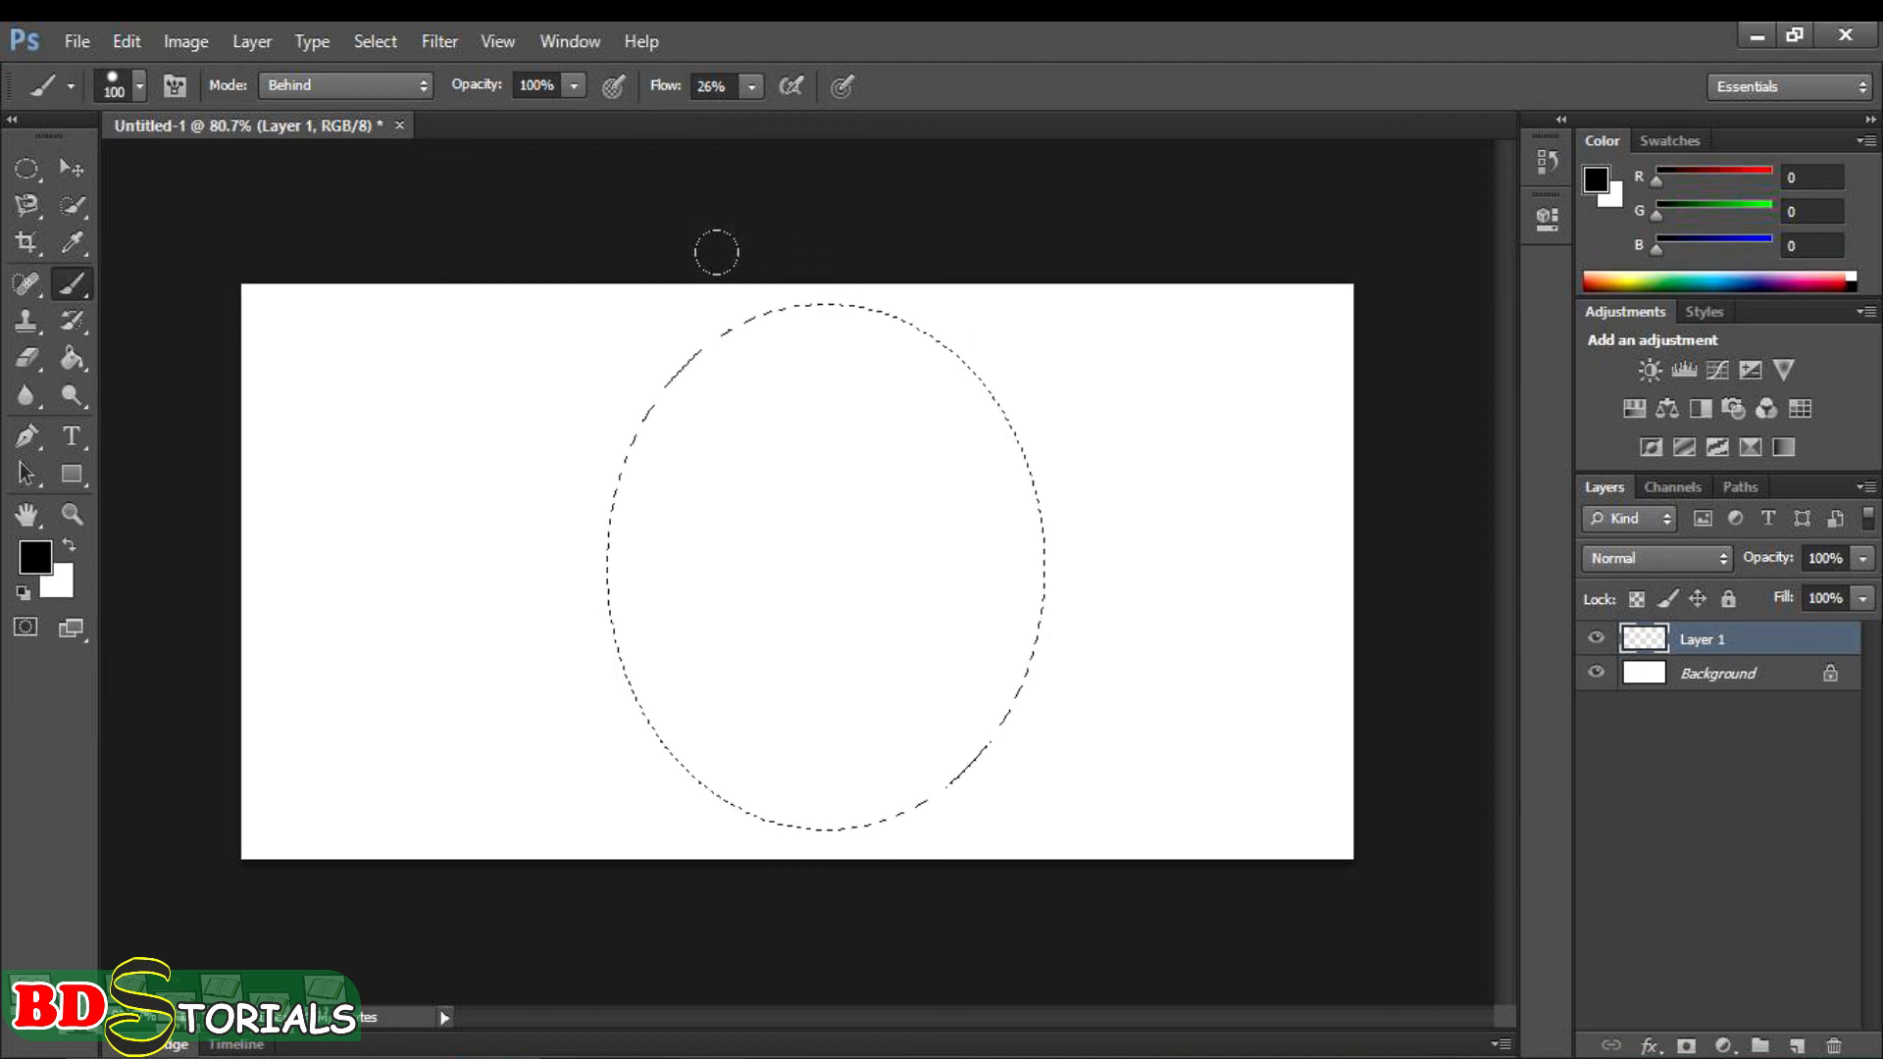
{"action": "mouse_move", "coordinate": [670, 204]}
{"action": "left_mouse_down"}
{"action": "mouse_move", "coordinate": [624, 243]}
{"action": "mouse_move", "coordinate": [530, 421]}
{"action": "left_mouse_up"}
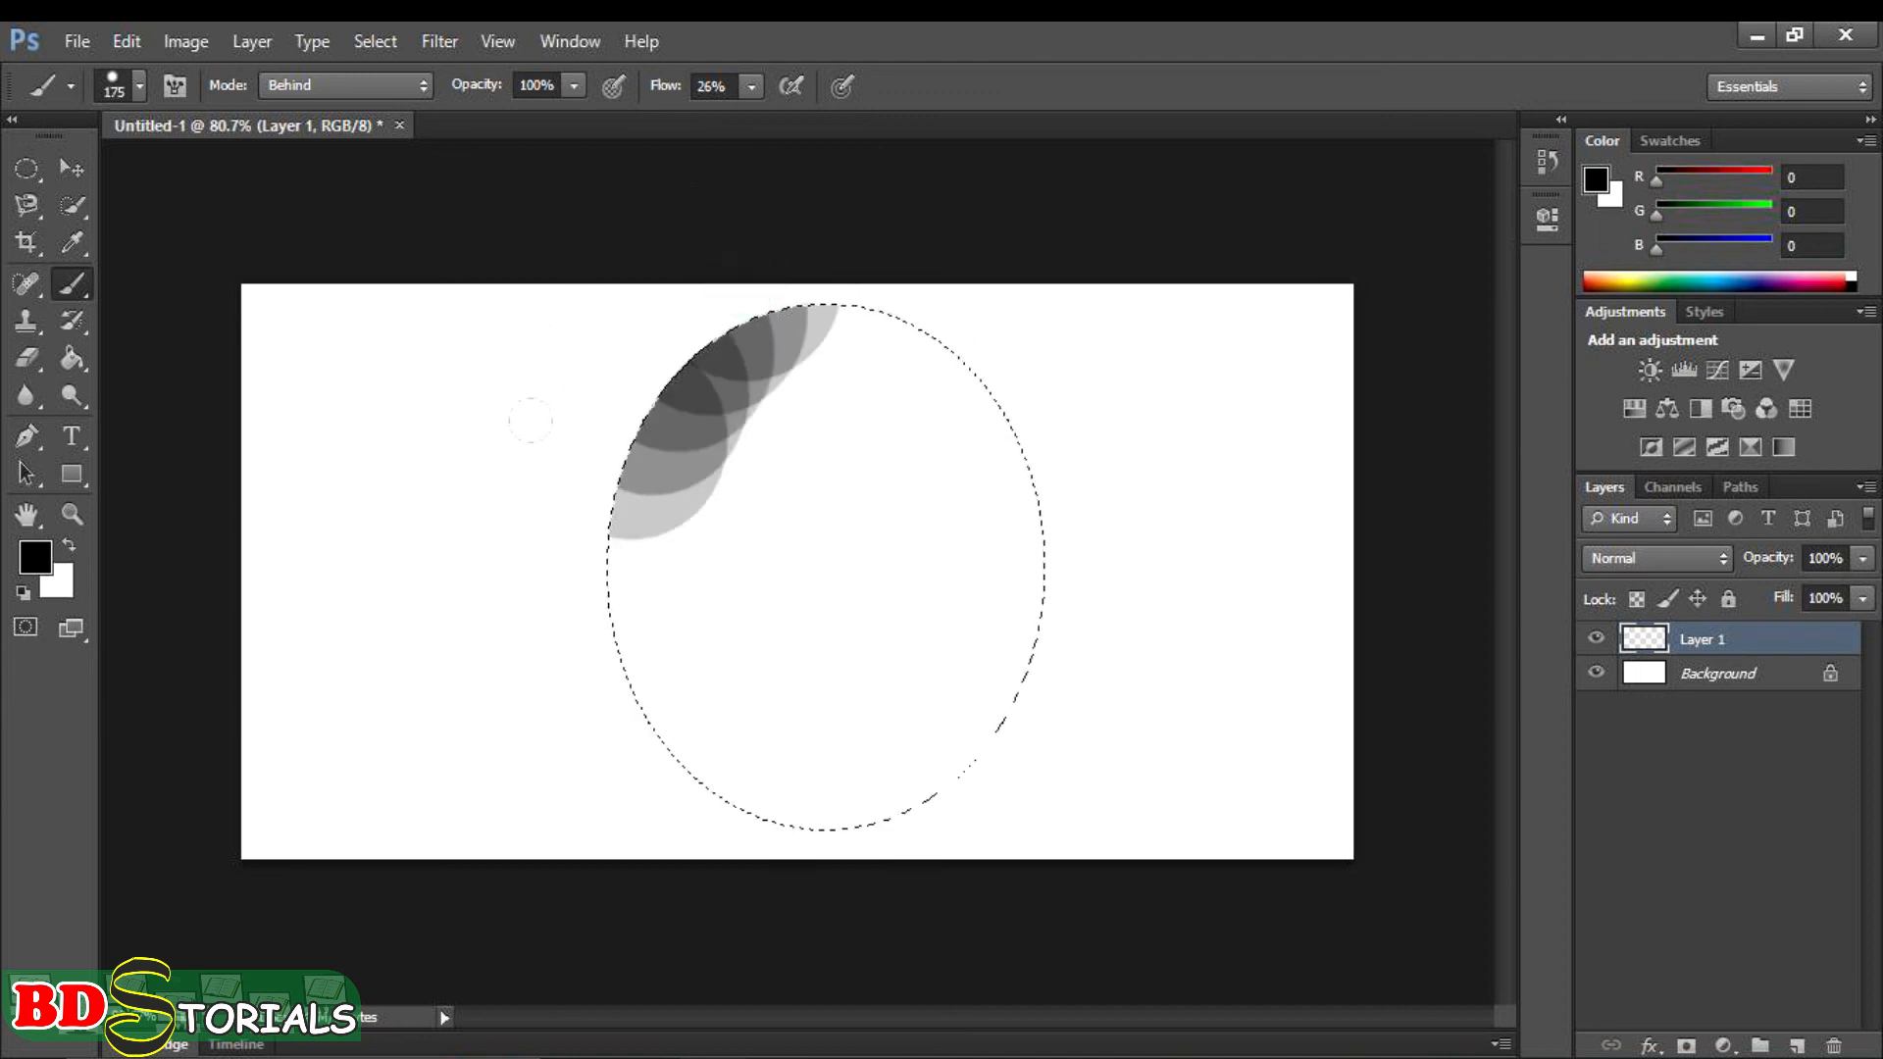
{"action": "mouse_move", "coordinate": [772, 752]}
{"action": "left_mouse_down"}
{"action": "mouse_move", "coordinate": [906, 325]}
{"action": "mouse_move", "coordinate": [734, 290]}
{"action": "mouse_move", "coordinate": [614, 570]}
{"action": "mouse_move", "coordinate": [832, 640]}
{"action": "mouse_move", "coordinate": [849, 412]}
{"action": "mouse_move", "coordinate": [696, 397]}
{"action": "mouse_move", "coordinate": [831, 508]}
{"action": "mouse_move", "coordinate": [784, 332]}
{"action": "mouse_move", "coordinate": [808, 253]}
{"action": "mouse_move", "coordinate": [663, 317]}
{"action": "mouse_move", "coordinate": [664, 615]}
{"action": "left_mouse_up"}
{"action": "mouse_move", "coordinate": [950, 544]}
{"action": "left_mouse_down"}
{"action": "mouse_move", "coordinate": [938, 360]}
{"action": "mouse_move", "coordinate": [889, 252]}
{"action": "mouse_move", "coordinate": [937, 444]}
{"action": "left_mouse_up"}
{"action": "left_click_drag", "start_coordinate": [799, 684], "coordinate": [685, 326]}
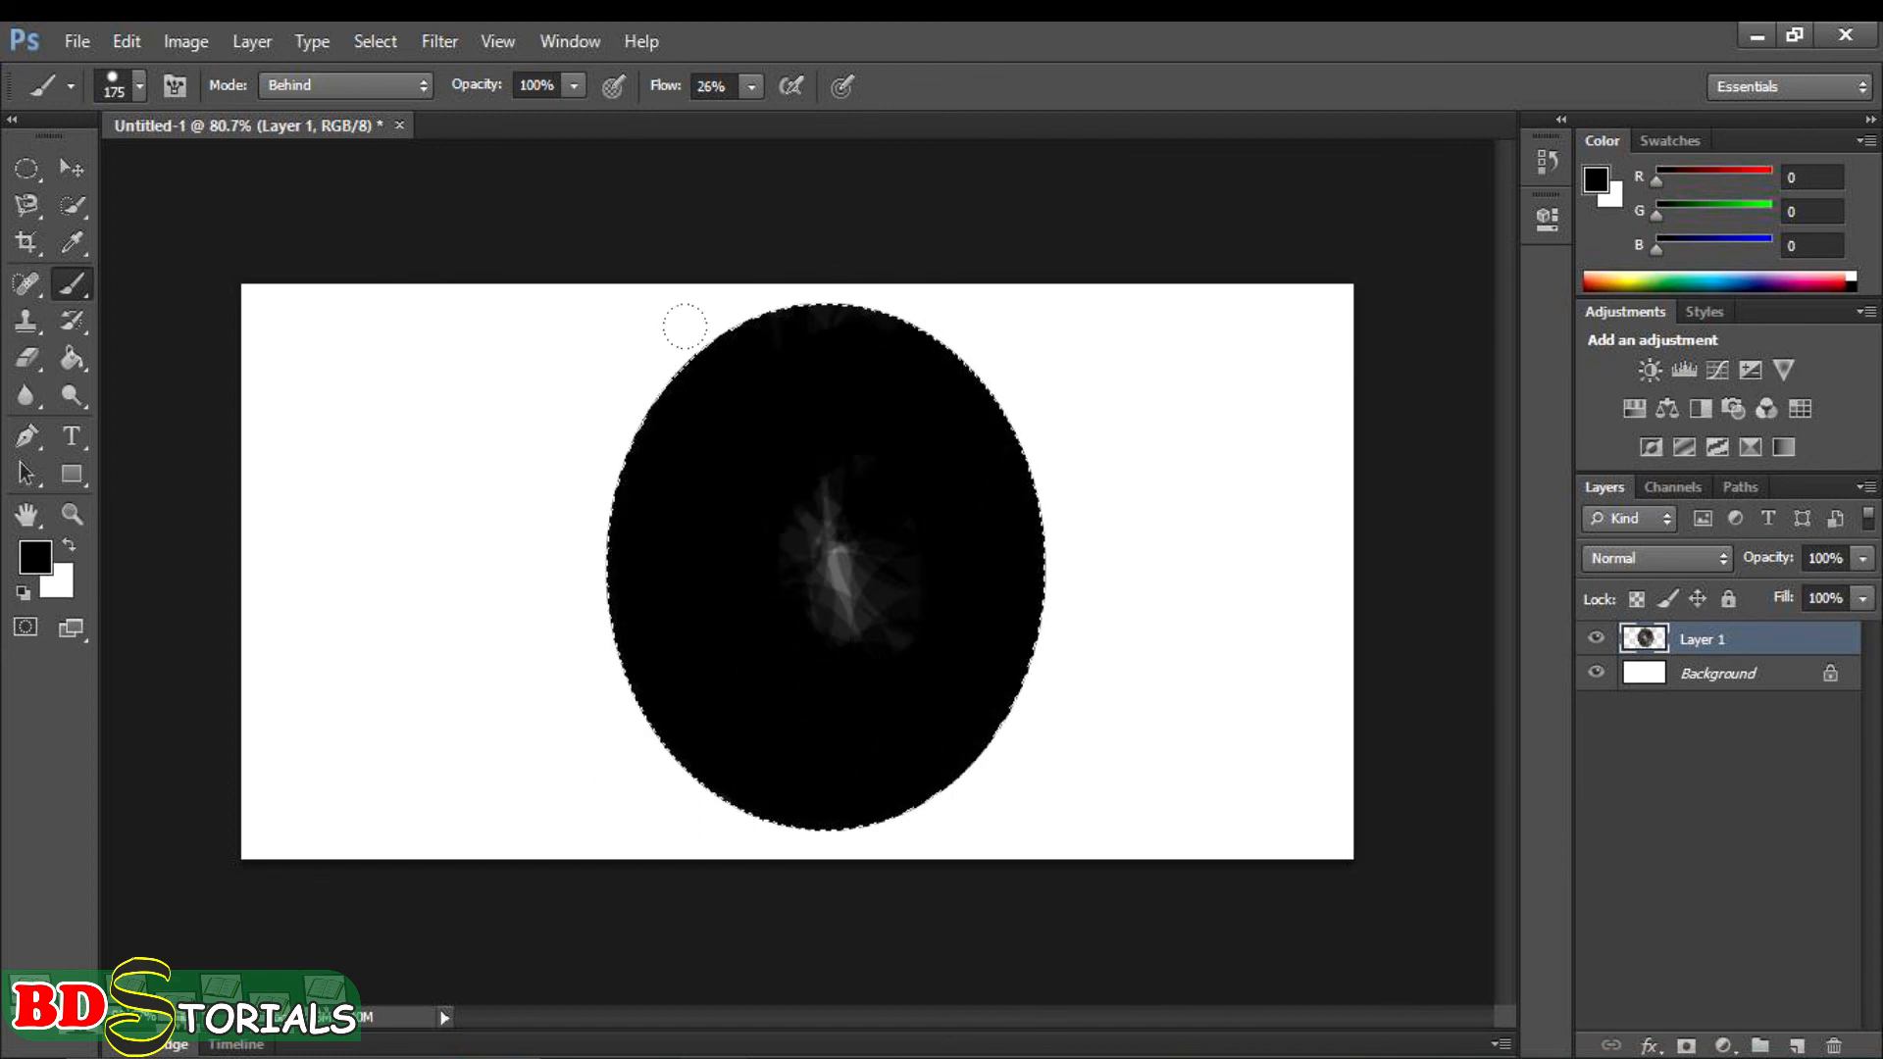
{"action": "mouse_move", "coordinate": [866, 312]}
{"action": "left_mouse_down"}
{"action": "mouse_move", "coordinate": [806, 306]}
{"action": "mouse_move", "coordinate": [691, 348]}
{"action": "left_mouse_up"}
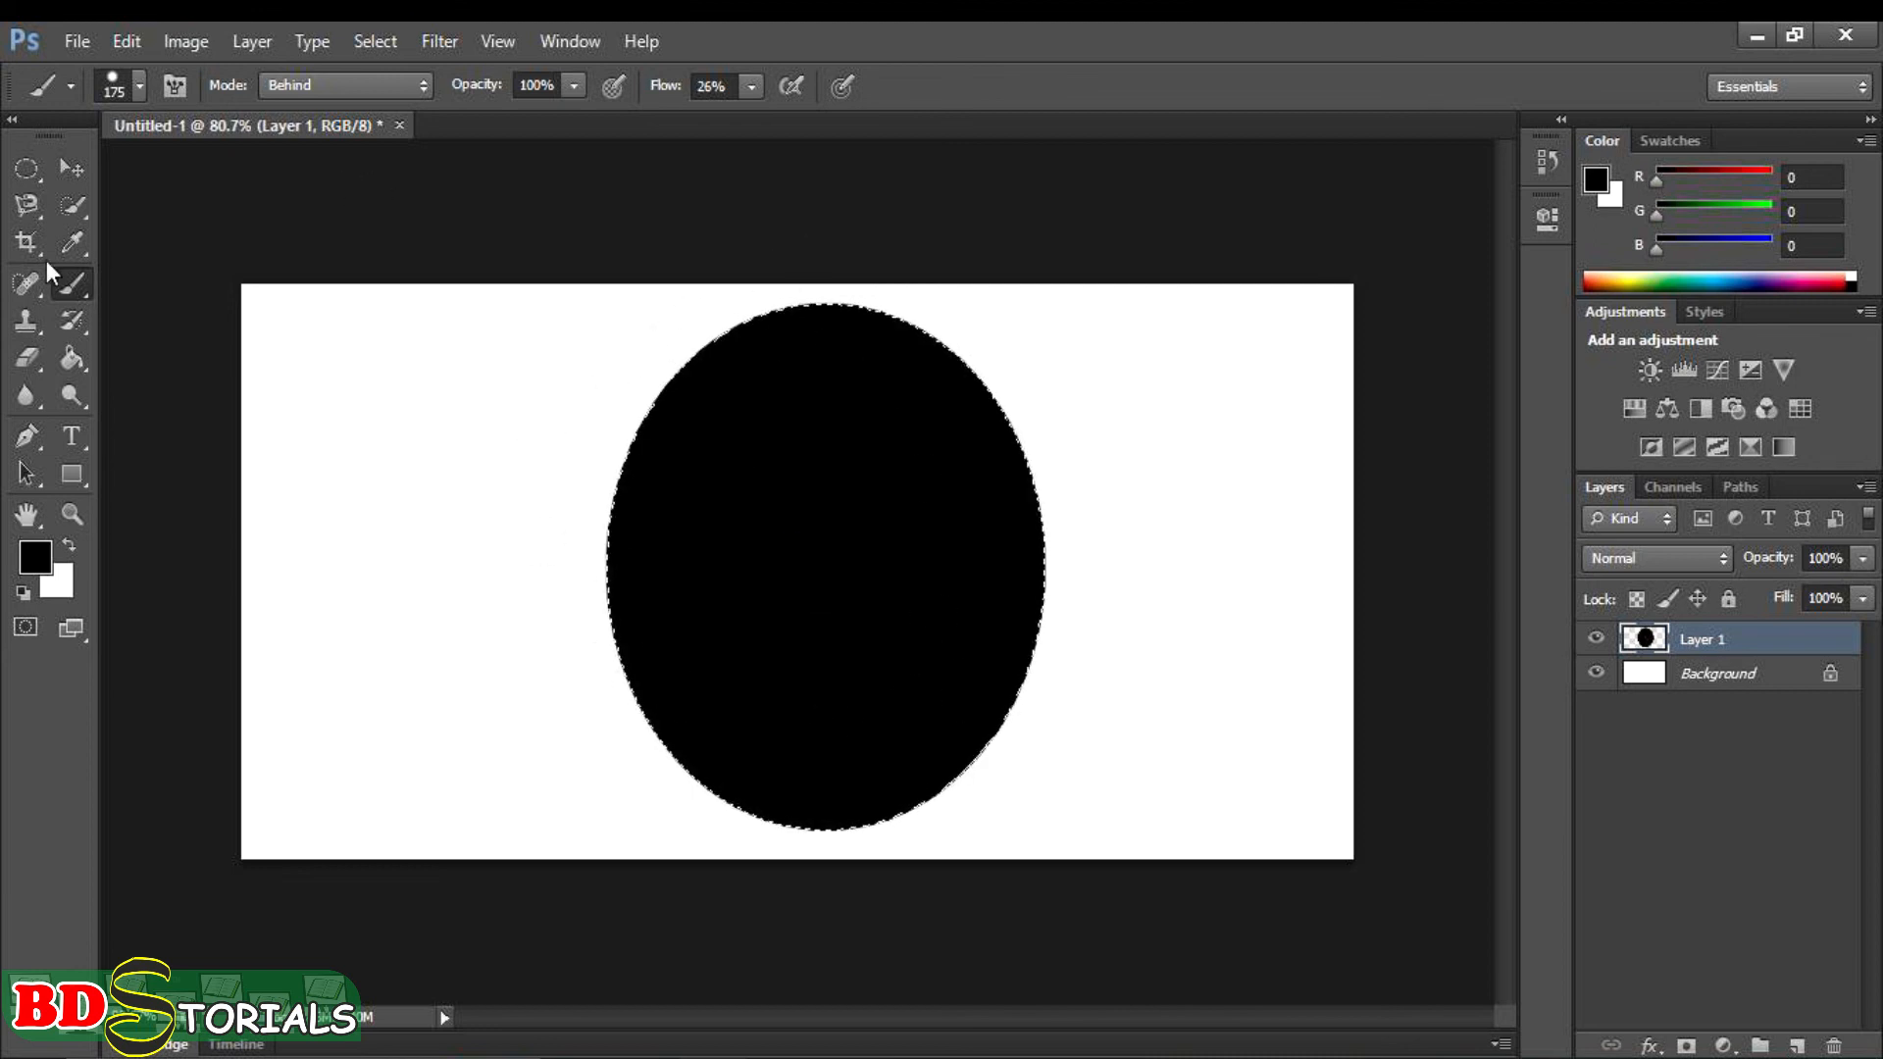
- Activate the Eraser tool and set its flow to 28%
{"action": "left_click", "coordinate": [37, 364]}
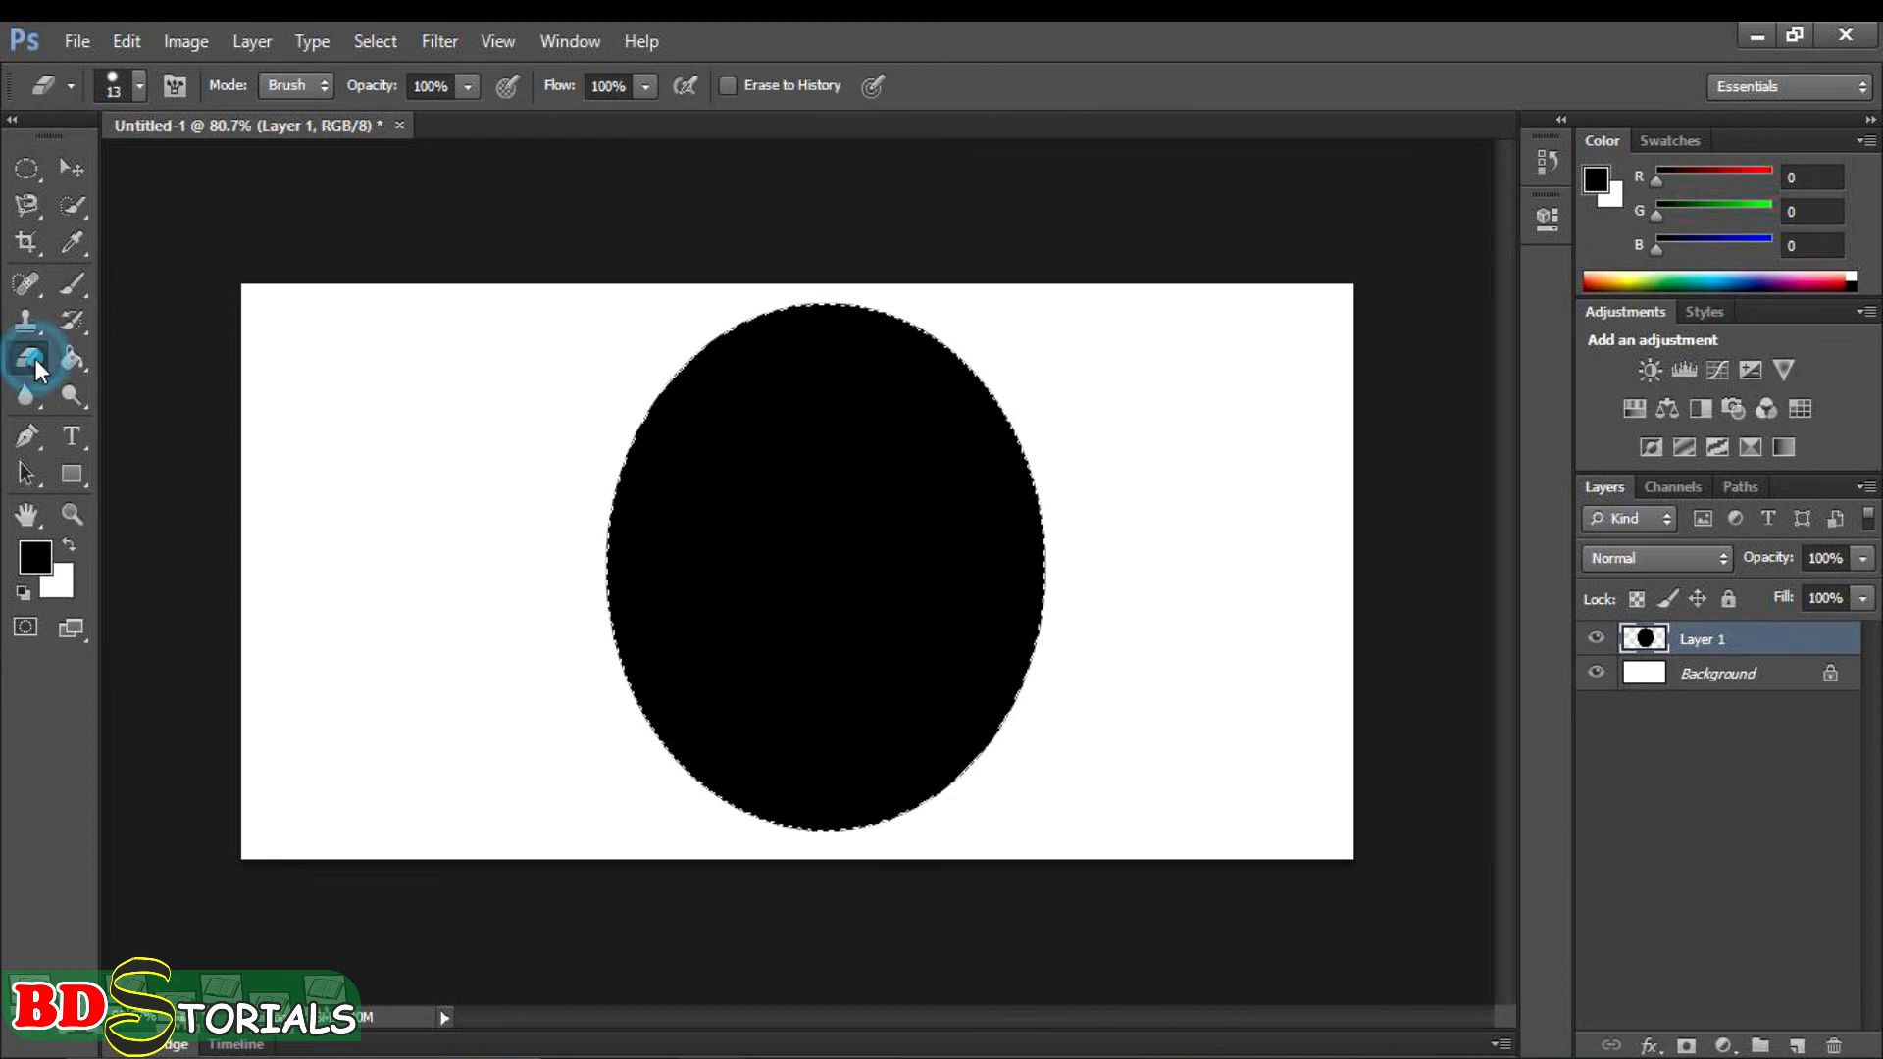
{"action": "left_click", "coordinate": [646, 86]}
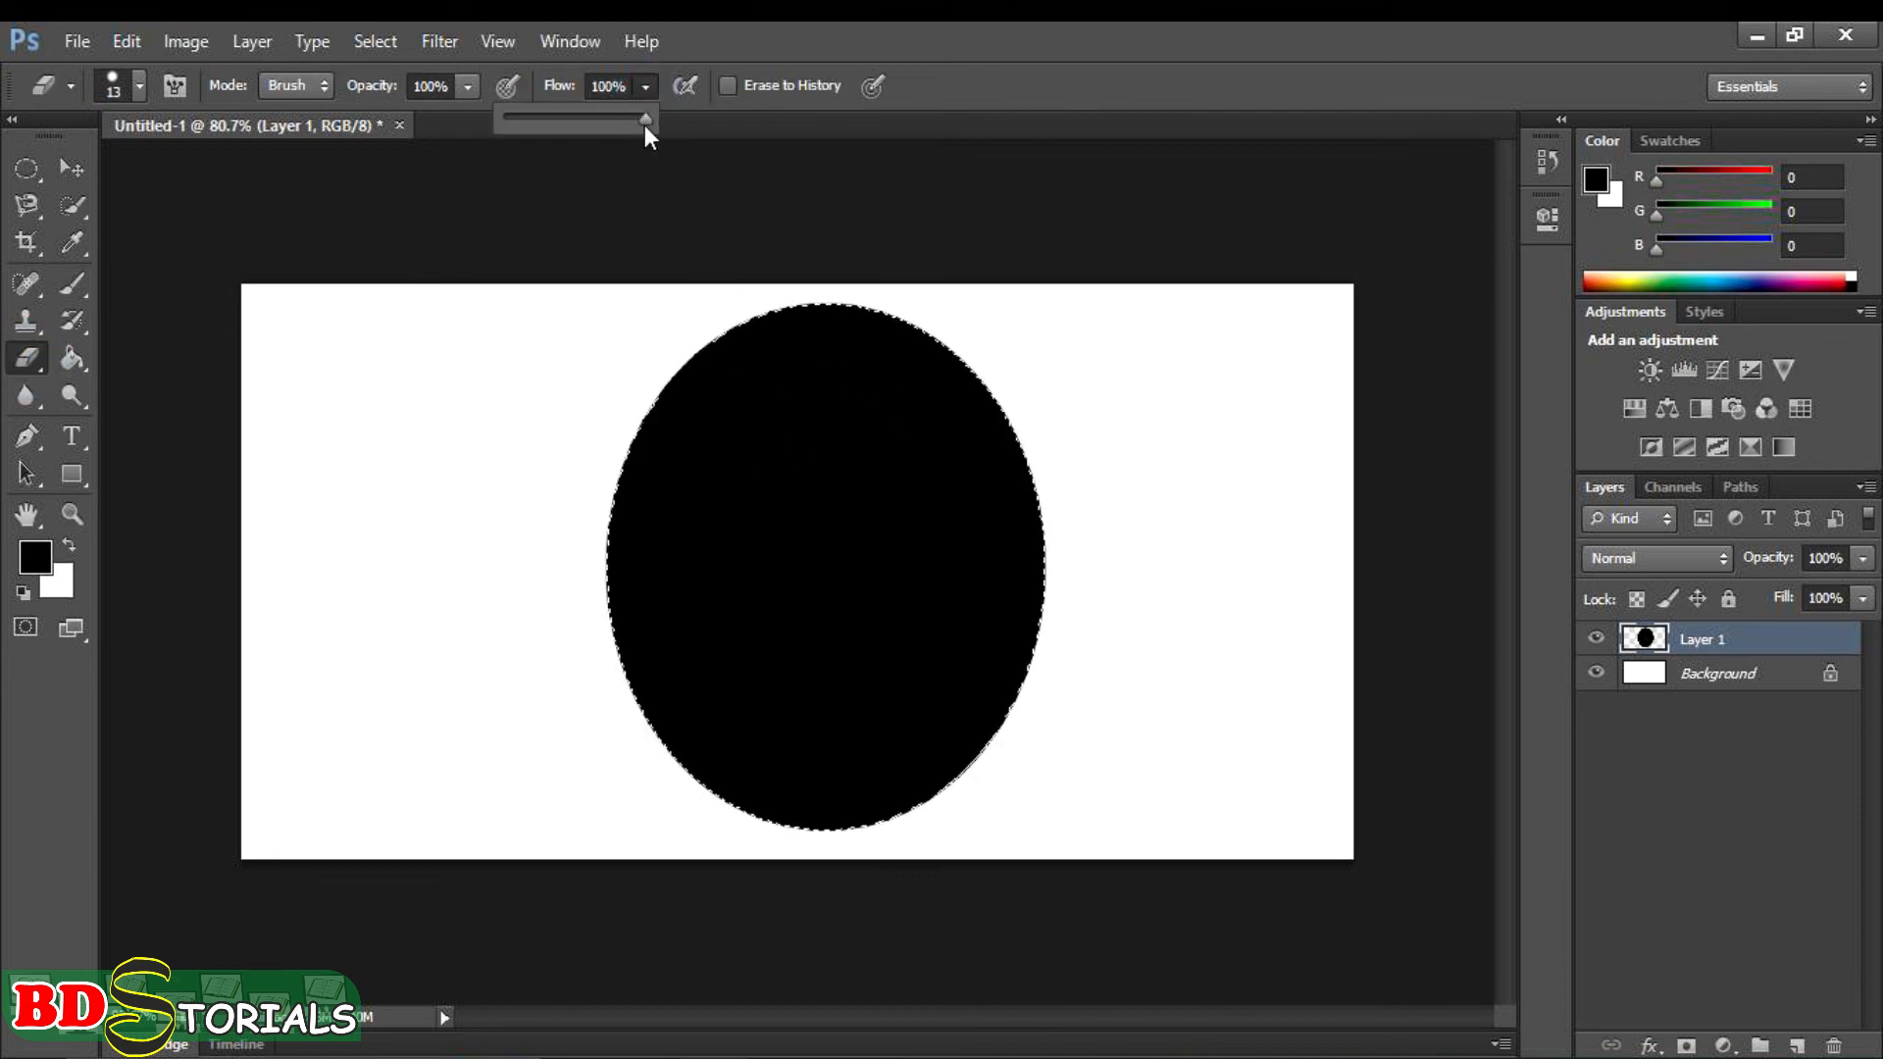
{"action": "left_click_drag", "start_coordinate": [646, 120], "coordinate": [546, 128]}
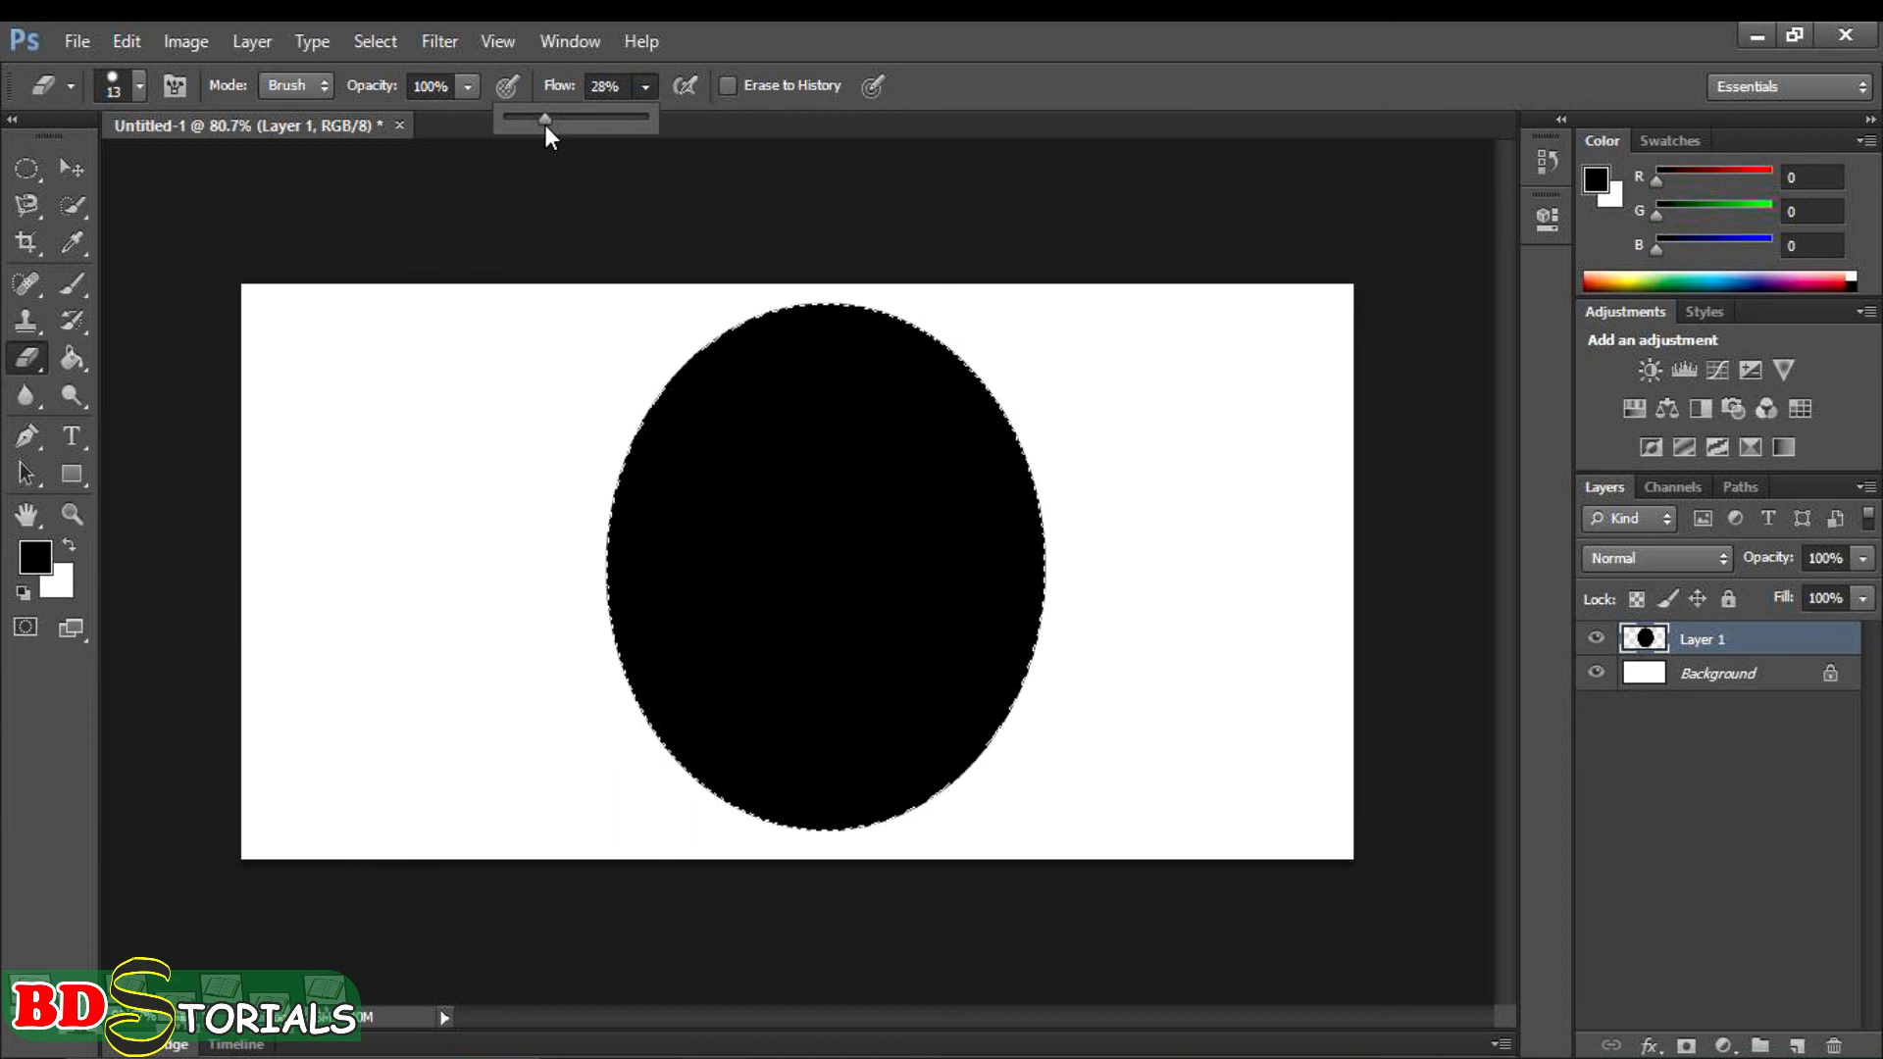
{"action": "left_click", "coordinate": [573, 194]}
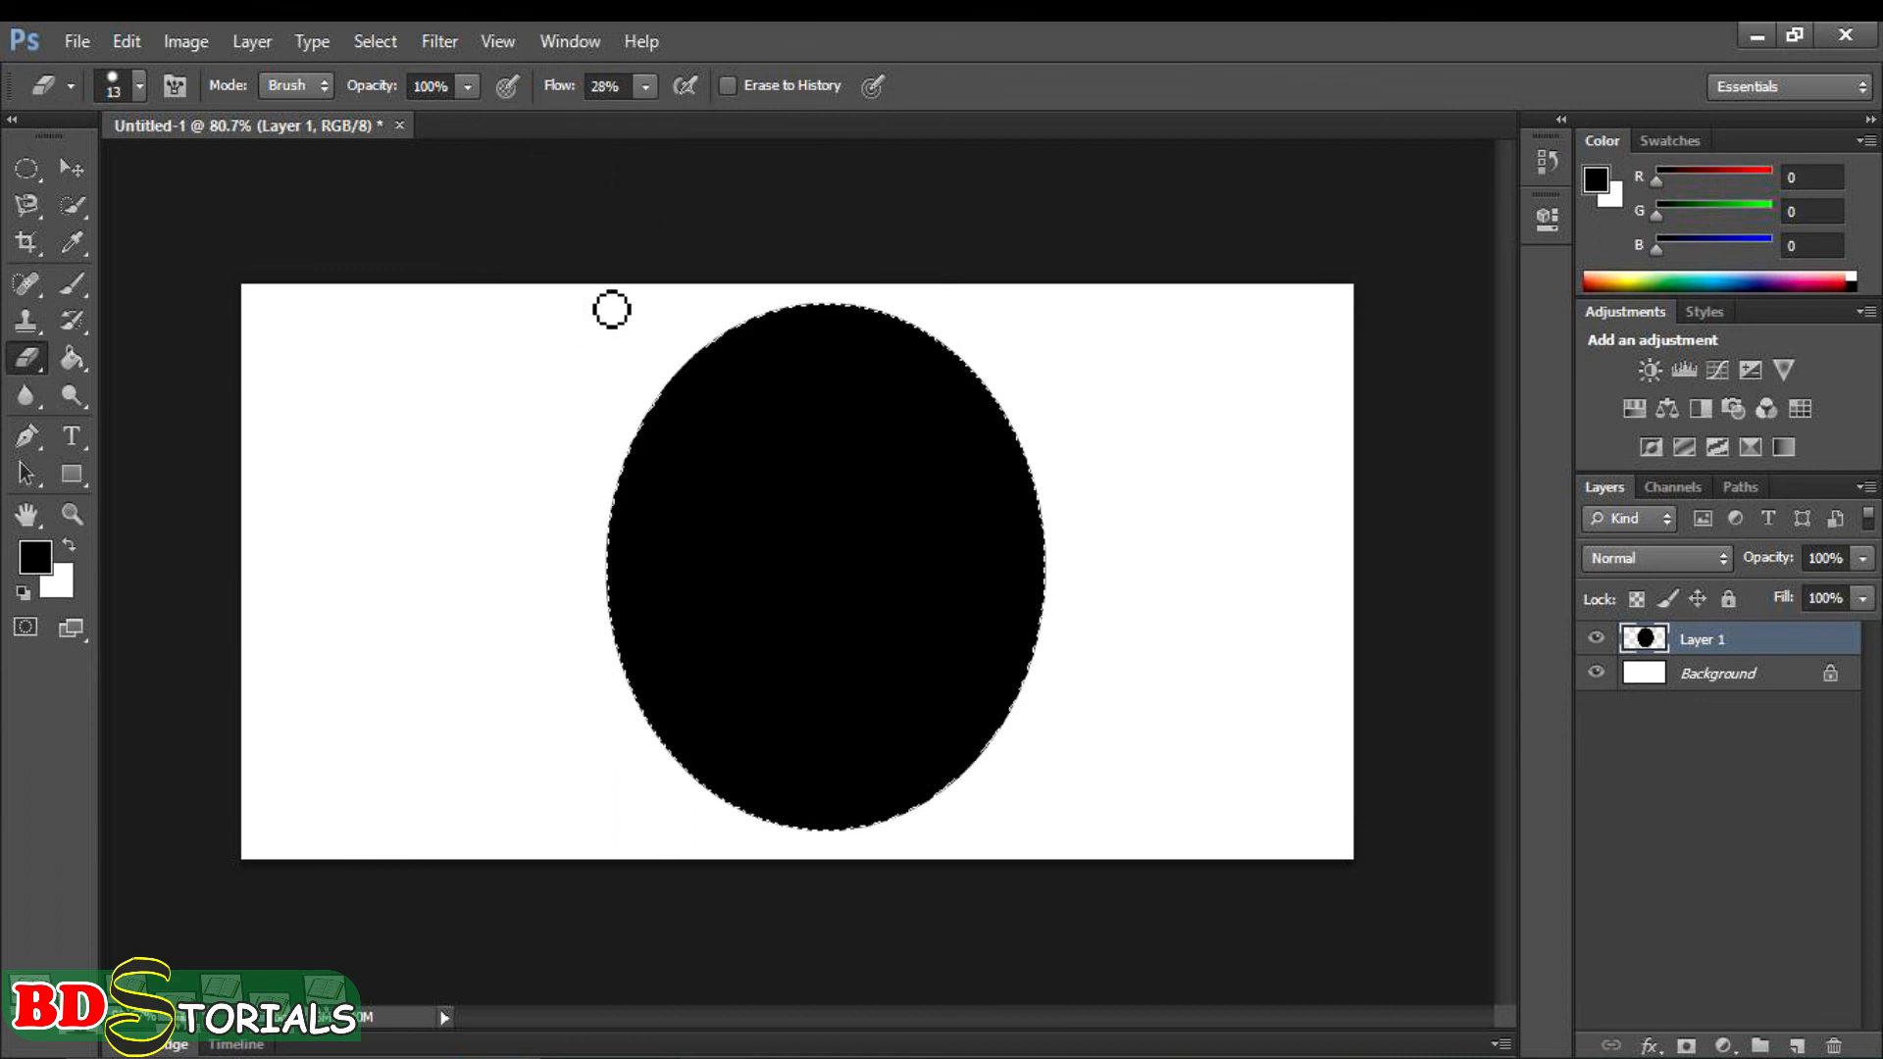
- Enlarge the eraser to 100 and erase around the black ellipse's outer edge, leaving a smaller black core
{"action": "key", "text": "bracketright"}
{"action": "key", "text": "bracketright"}
{"action": "key", "text": "bracketright"}
{"action": "key", "text": "bracketright"}
{"action": "key", "text": "bracketright"}
{"action": "key", "text": "bracketright"}
{"action": "key", "text": "bracketright"}
{"action": "key", "text": "bracketright"}
{"action": "key", "text": "bracketright"}
{"action": "key", "text": "bracketright"}
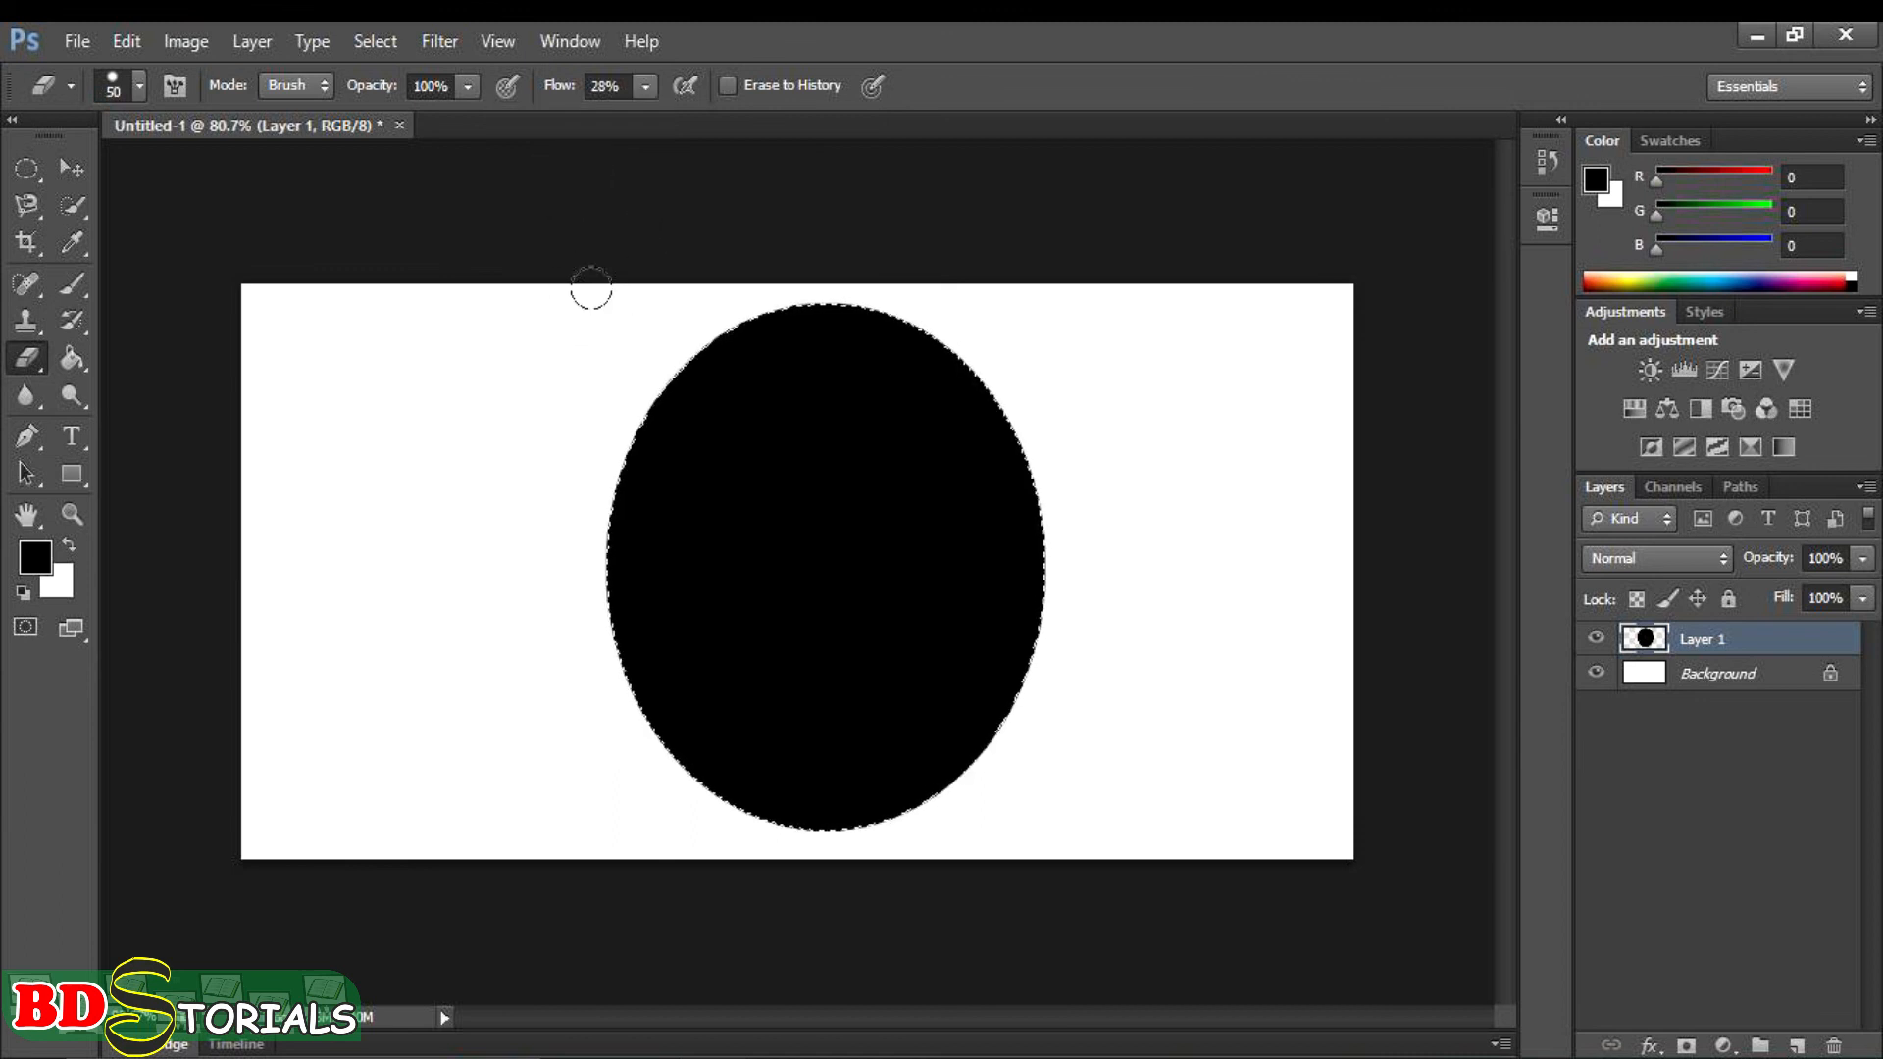
{"action": "key", "text": "bracketright"}
{"action": "key", "text": "bracketright"}
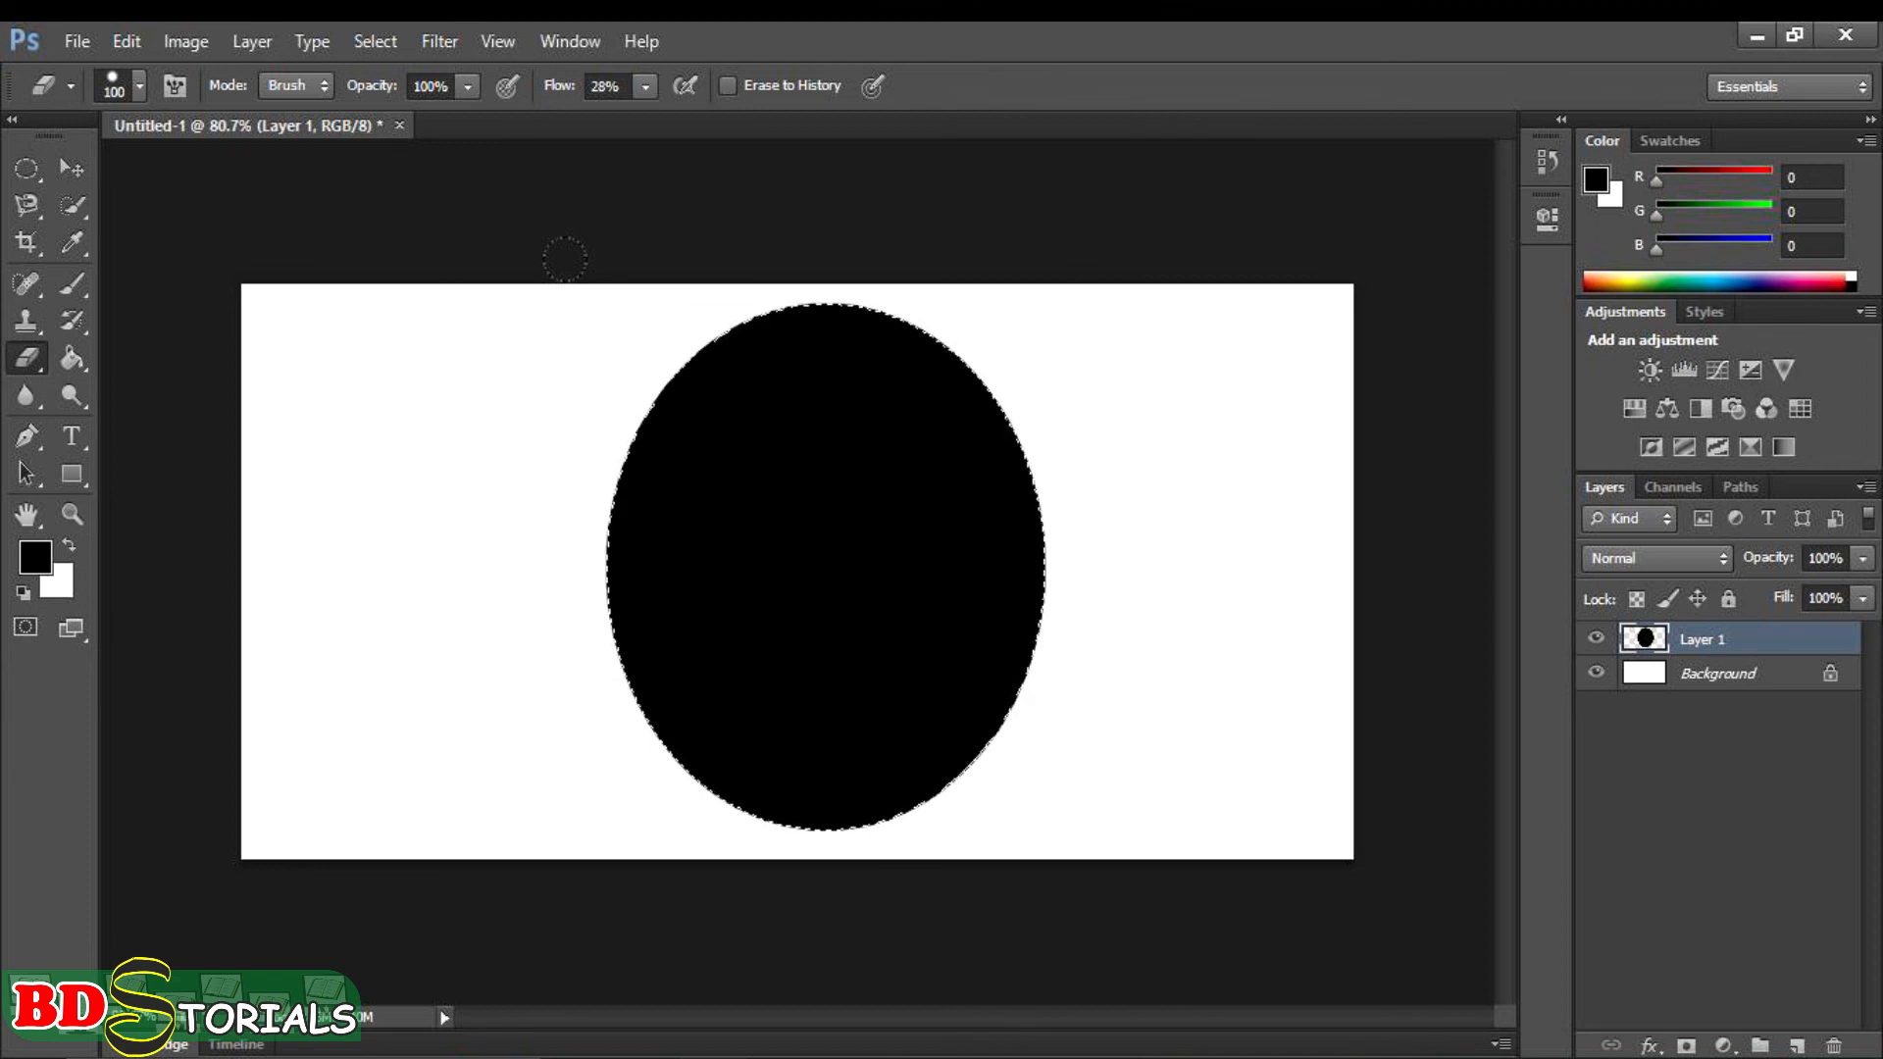
{"action": "mouse_move", "coordinate": [618, 422]}
{"action": "left_mouse_down"}
{"action": "mouse_move", "coordinate": [598, 543]}
{"action": "mouse_move", "coordinate": [662, 691]}
{"action": "mouse_move", "coordinate": [834, 760]}
{"action": "mouse_move", "coordinate": [930, 726]}
{"action": "left_mouse_up"}
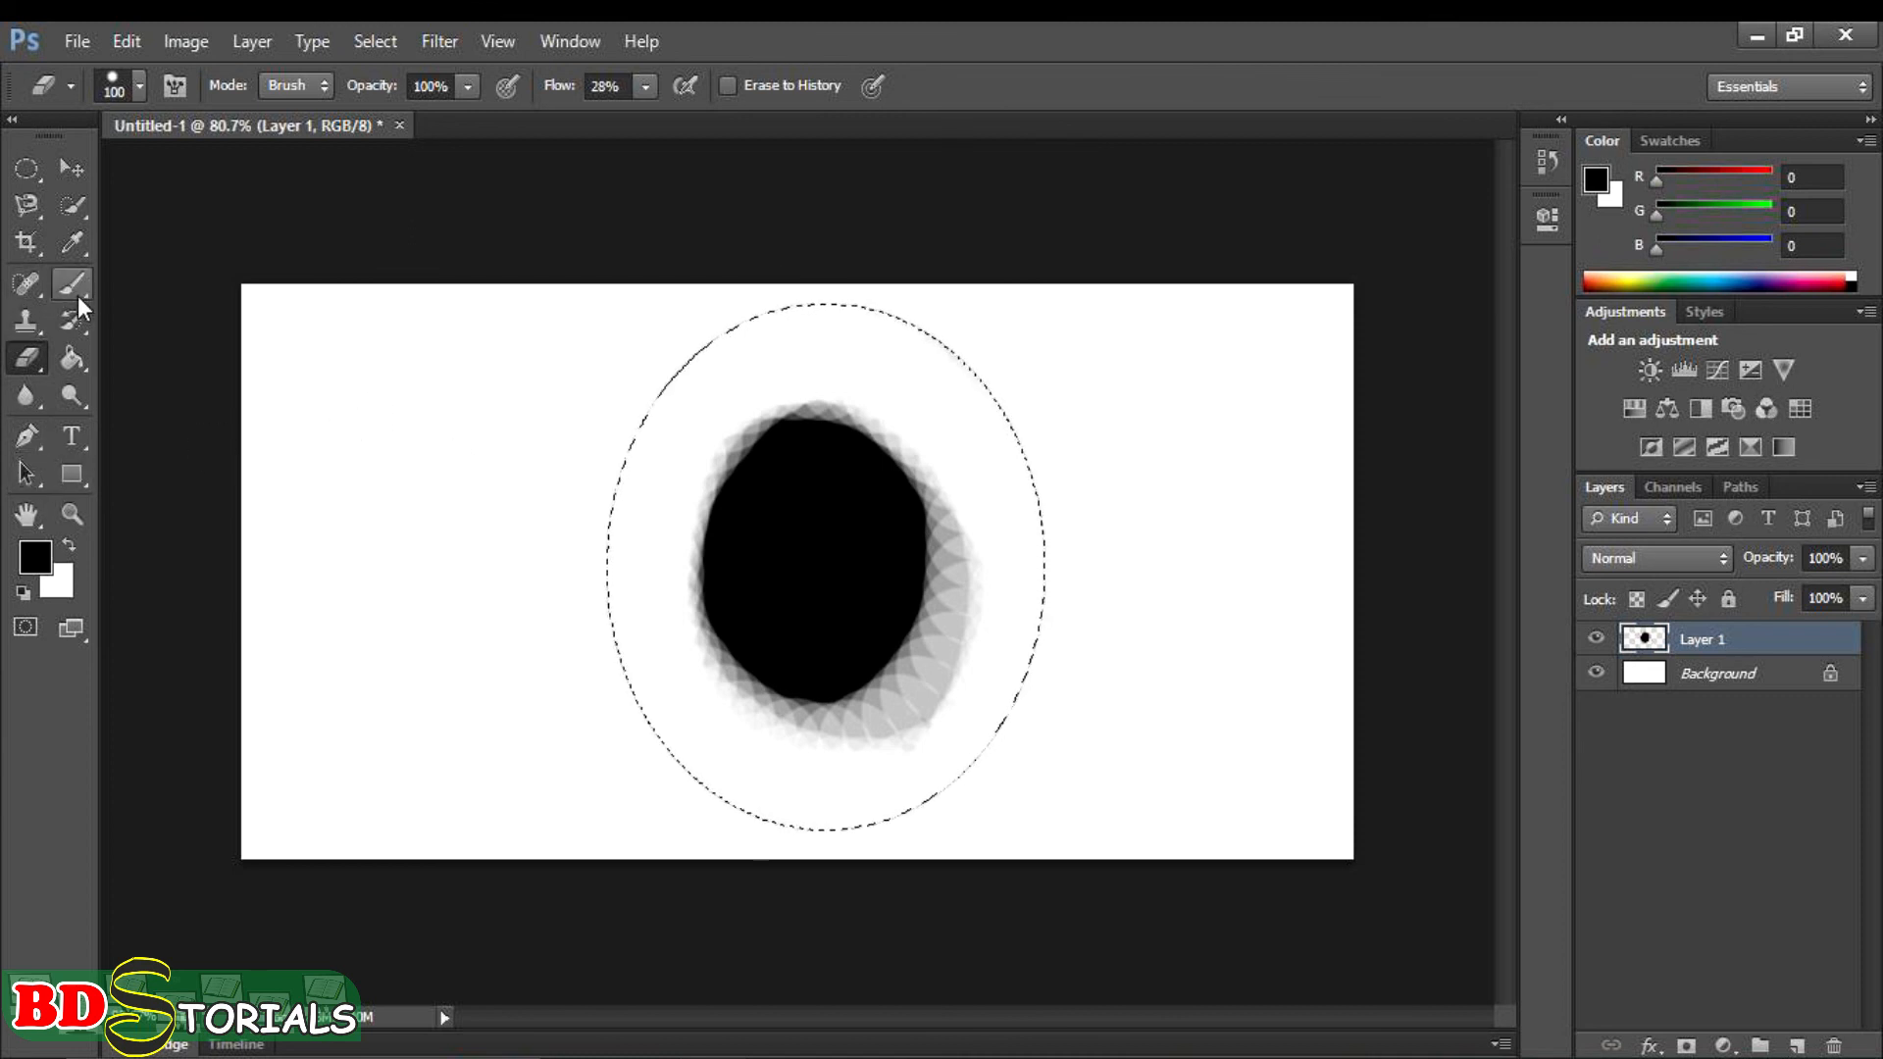
{"action": "left_click", "coordinate": [74, 396]}
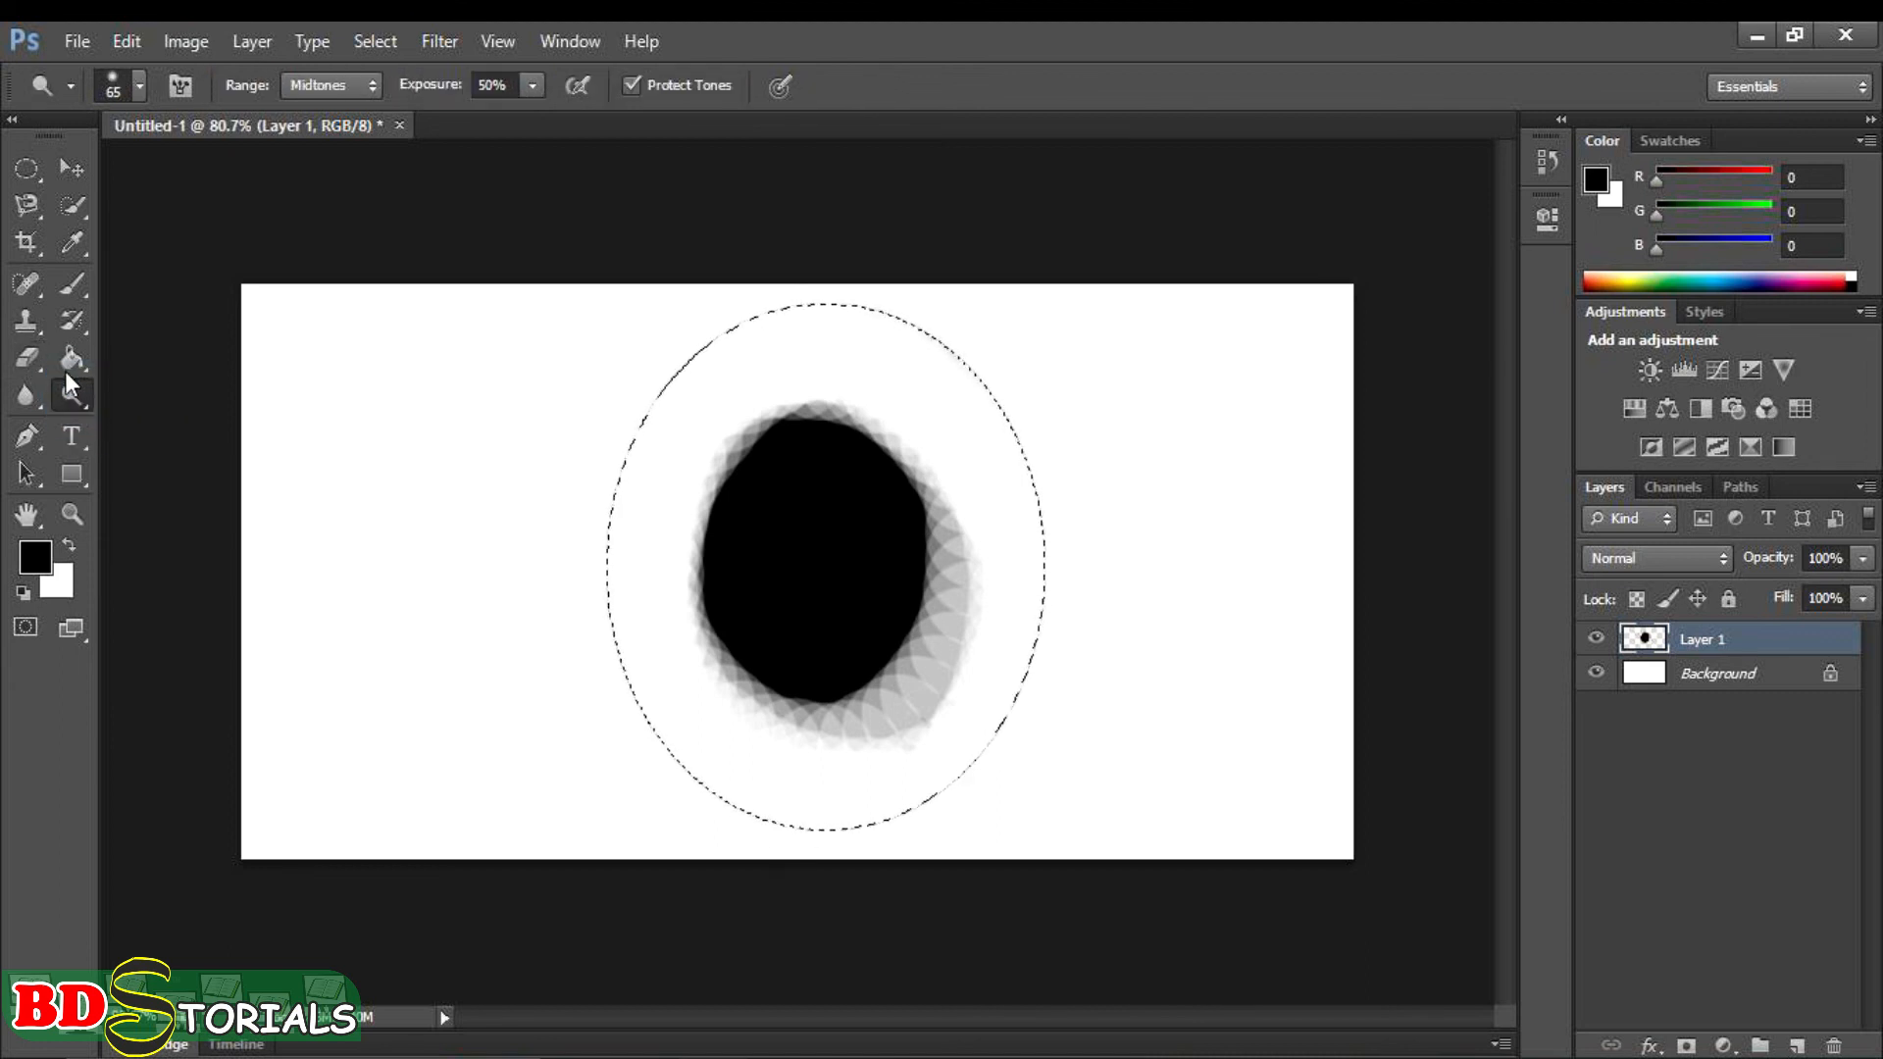
{"action": "left_click", "coordinate": [30, 359]}
{"action": "left_click", "coordinate": [30, 387]}
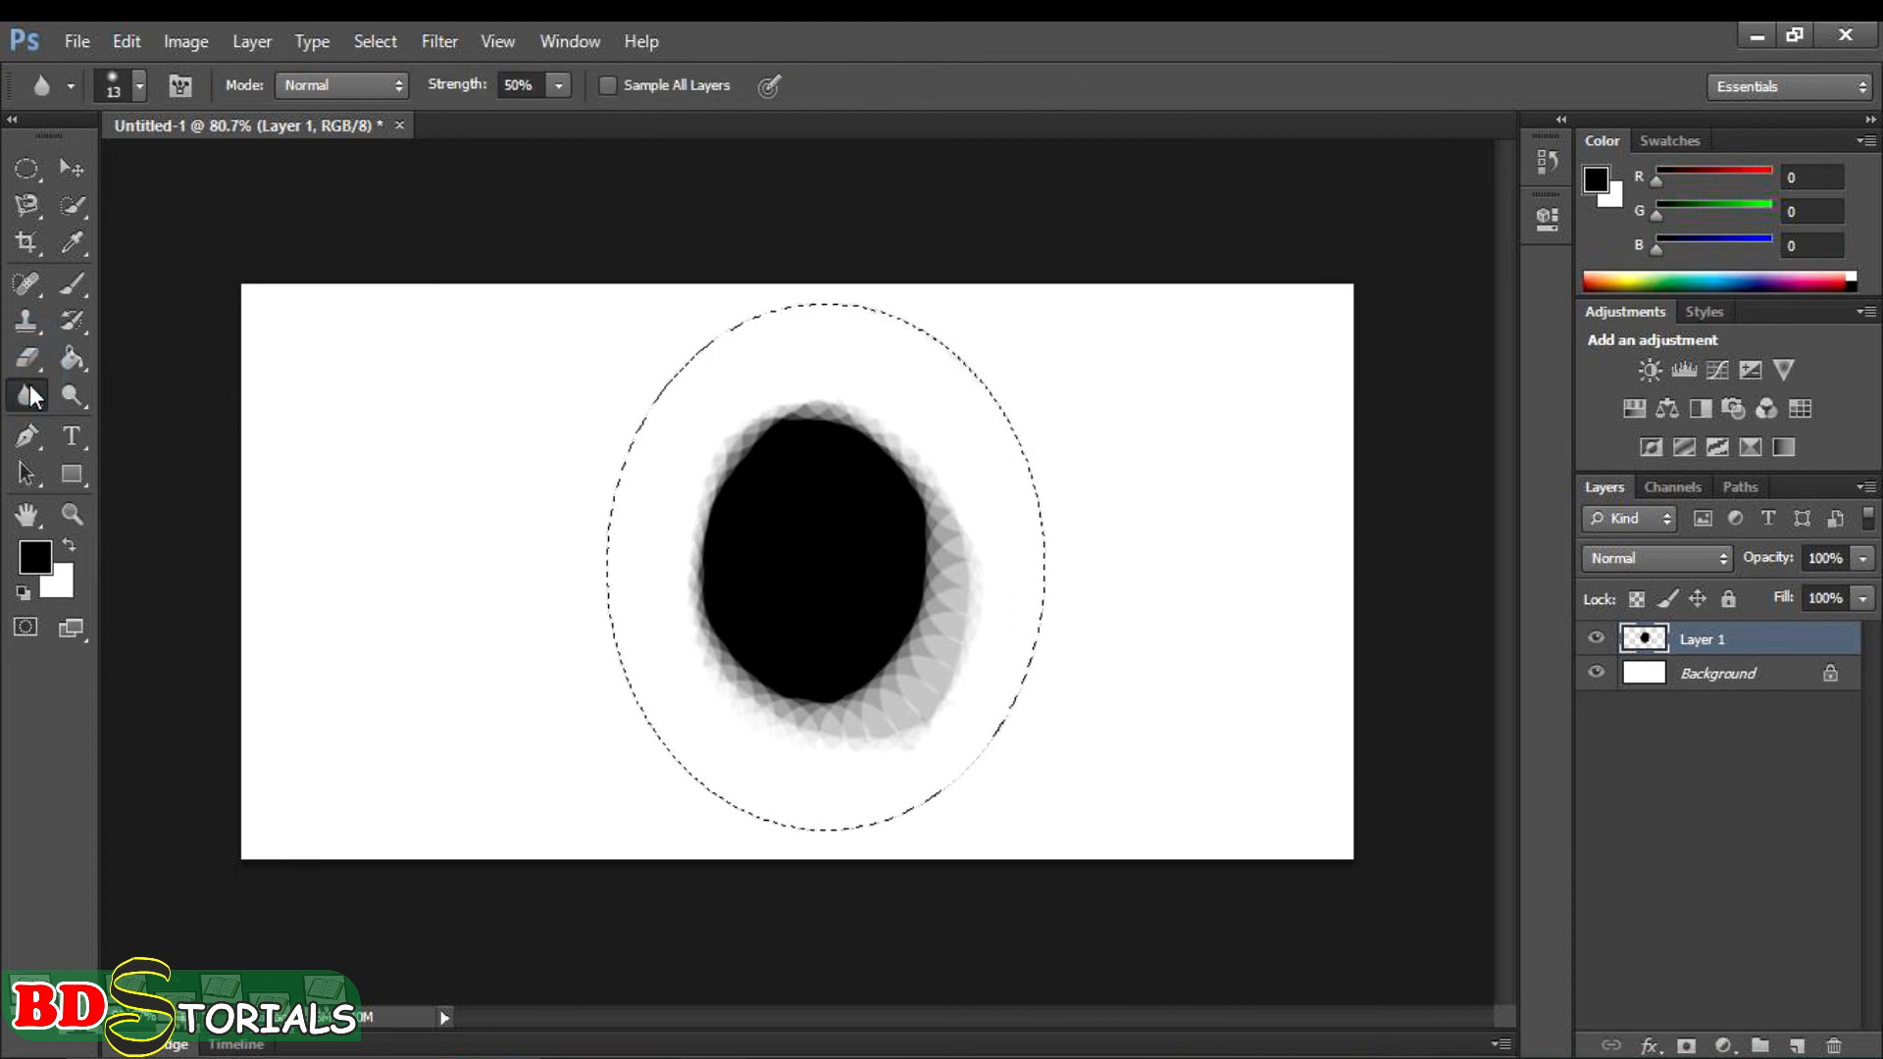
{"action": "left_click", "coordinate": [27, 357]}
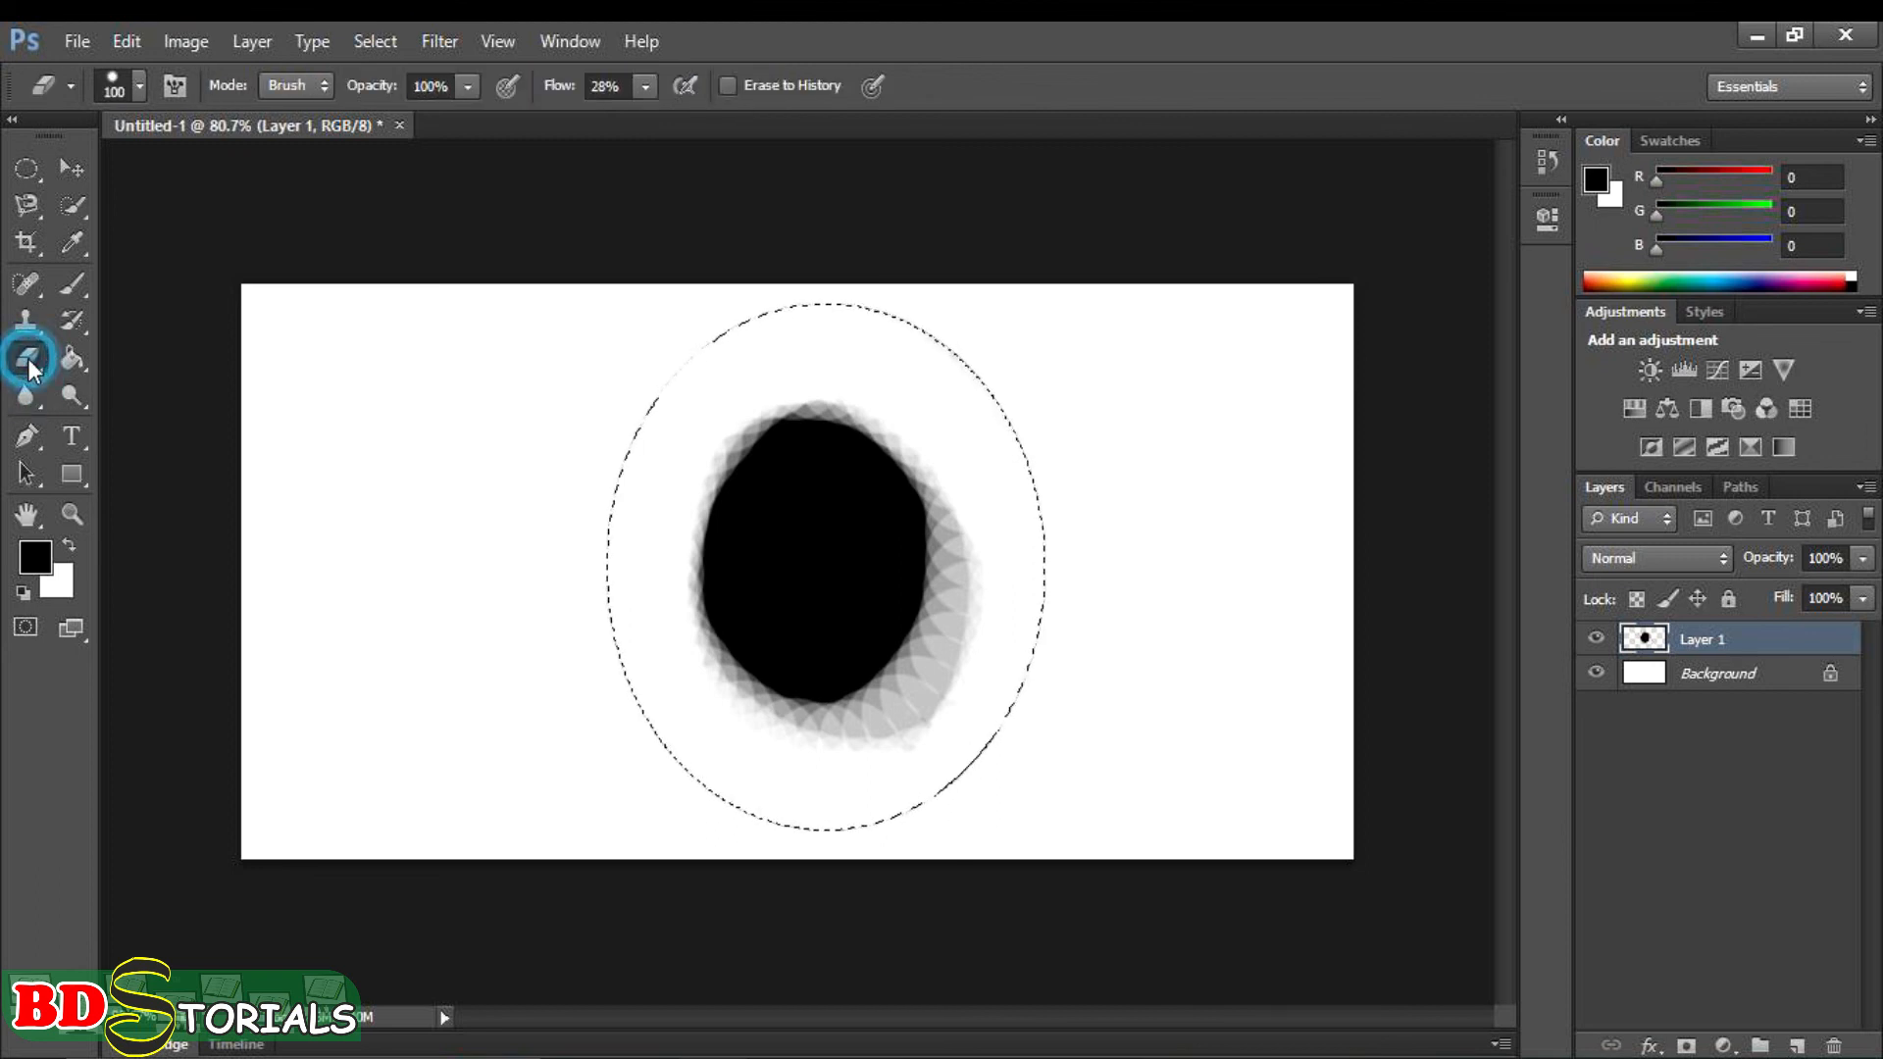